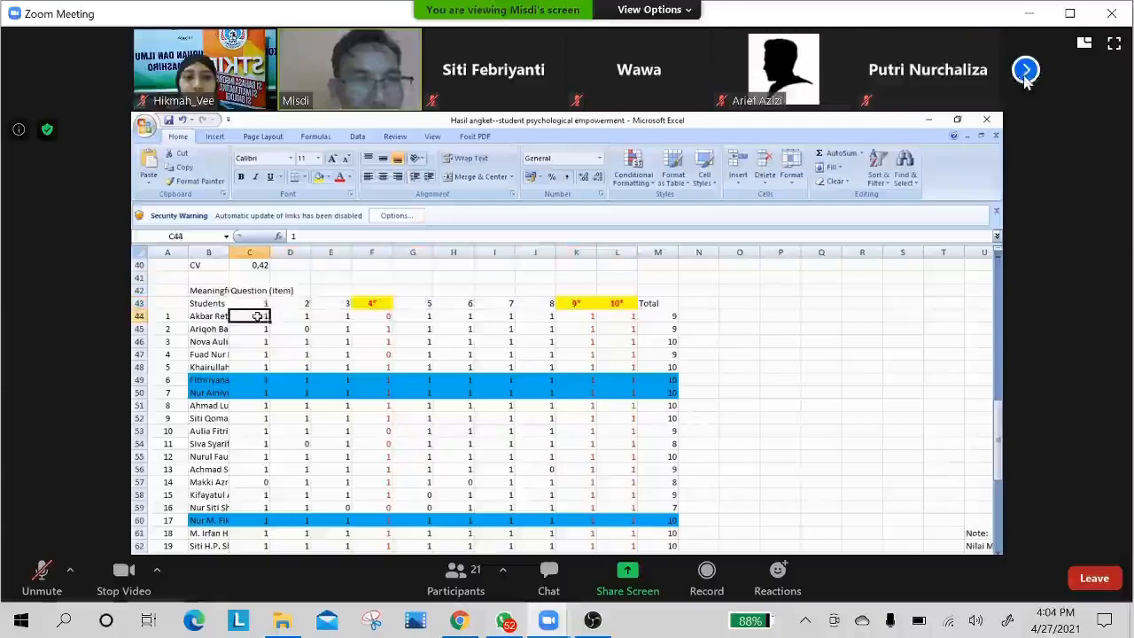
# Browse through all the participants' video thumbnails in the meeting and return towards the first group.
pyautogui.click(1025, 71)
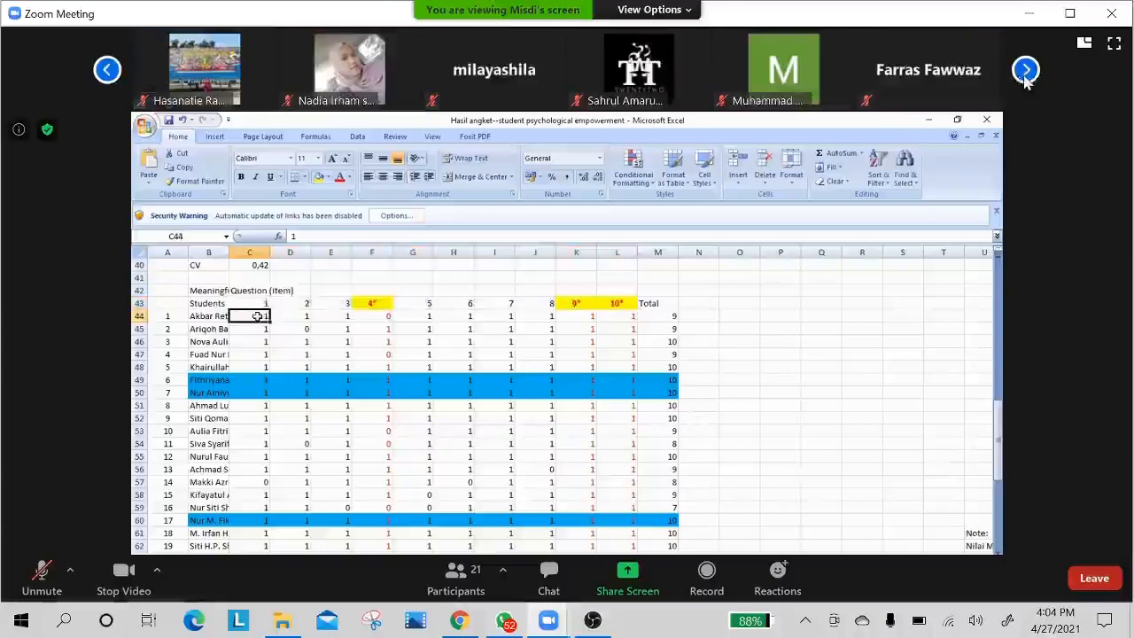
pyautogui.moveTo(802, 102)
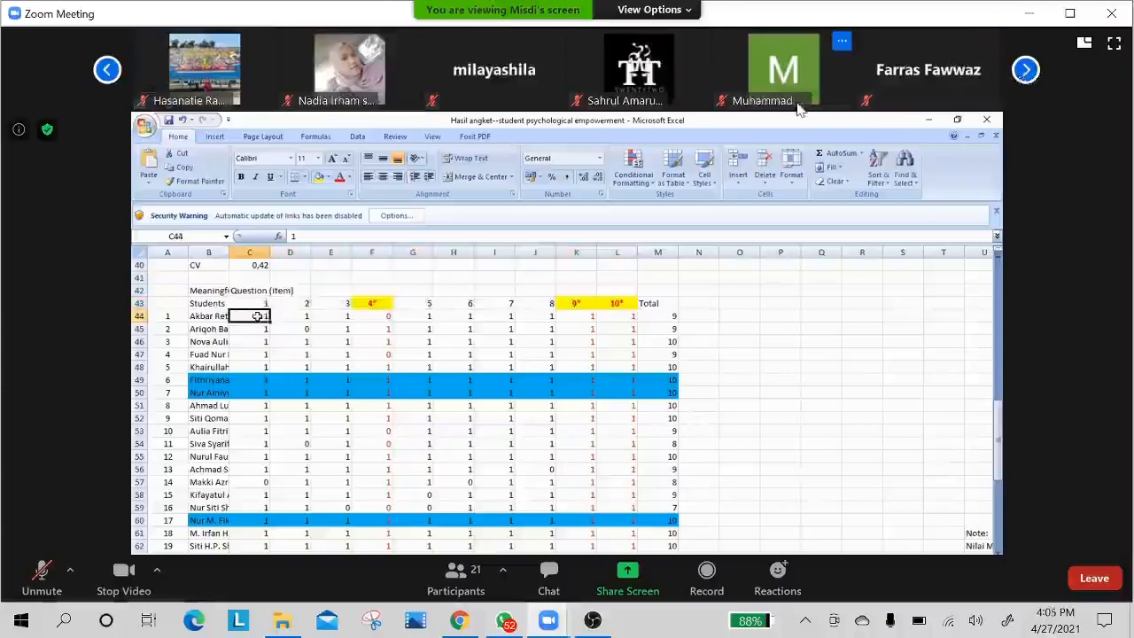
pyautogui.click(1025, 71)
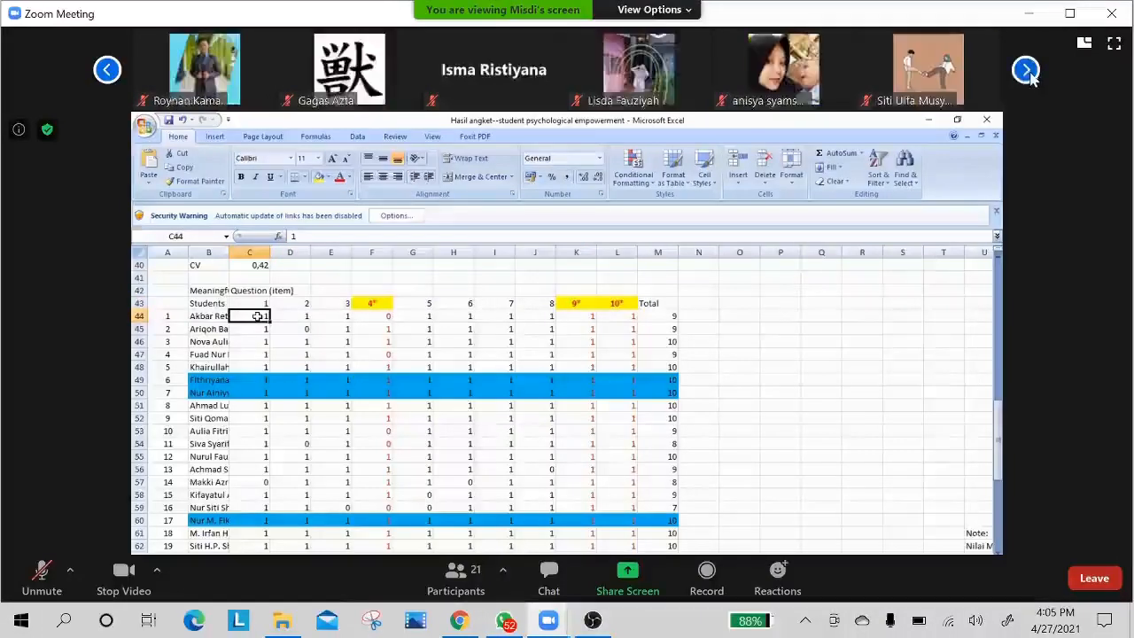
pyautogui.click(1026, 71)
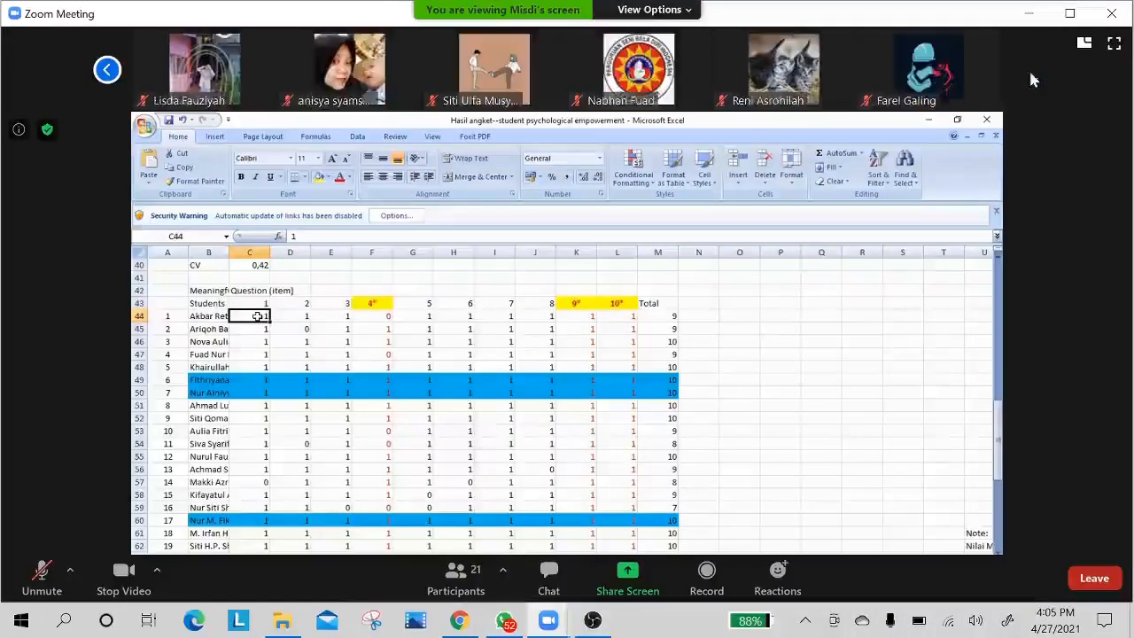
pyautogui.click(108, 70)
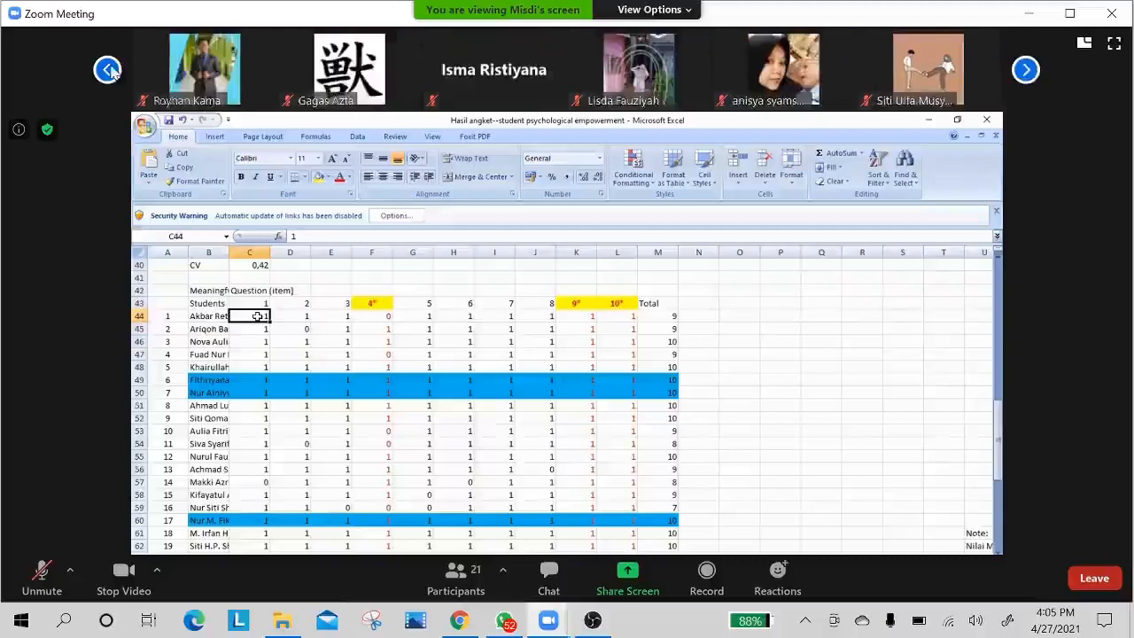
pyautogui.click(1027, 70)
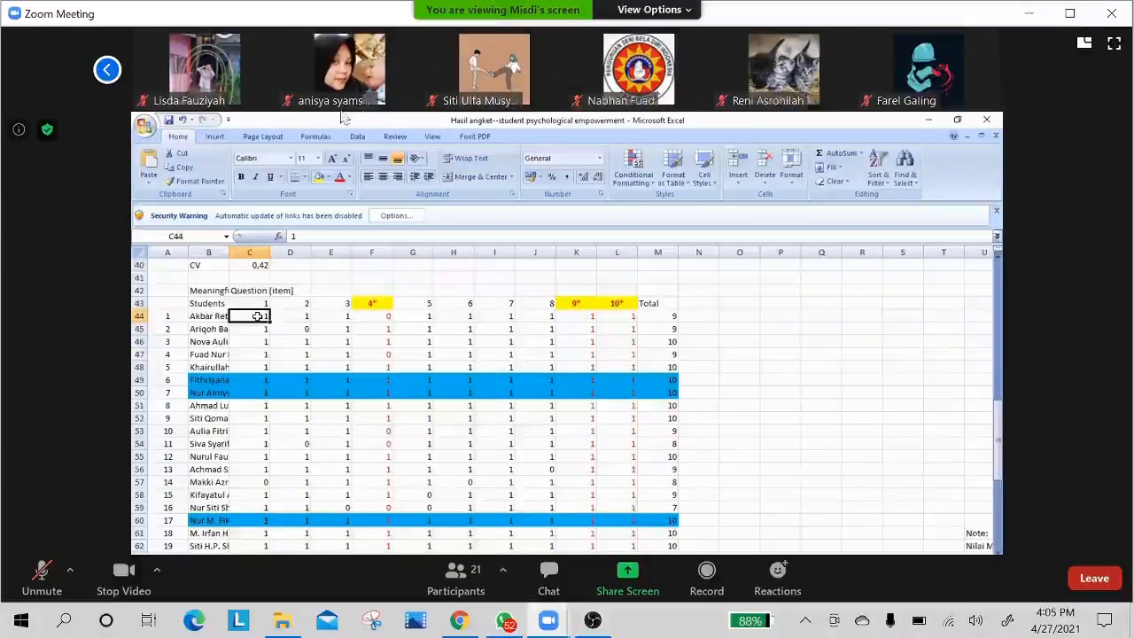
pyautogui.click(101, 76)
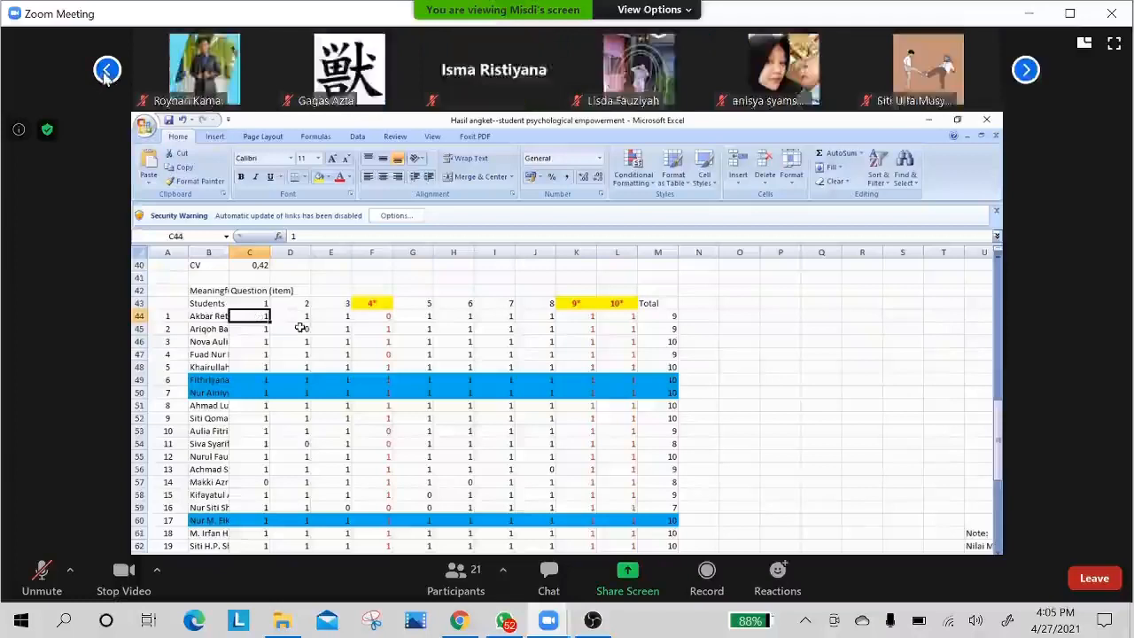
pyautogui.click(101, 76)
pyautogui.click(102, 77)
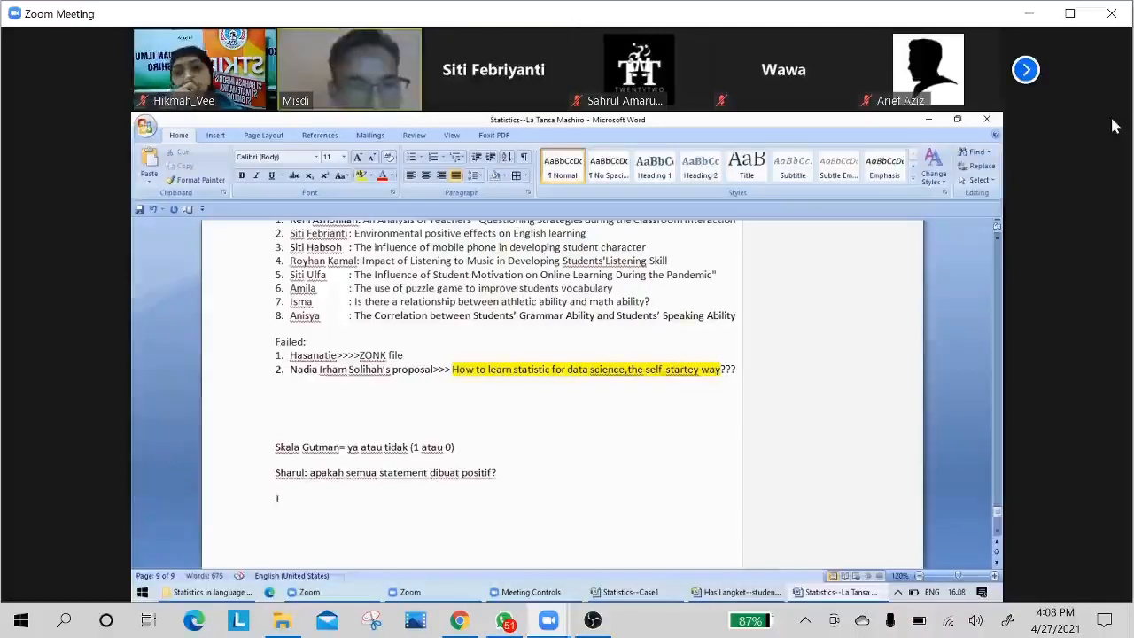
# Complete the answer line as "Jw: tidak," below the question about whether all statements are made positive.
pyautogui.write('w: ')
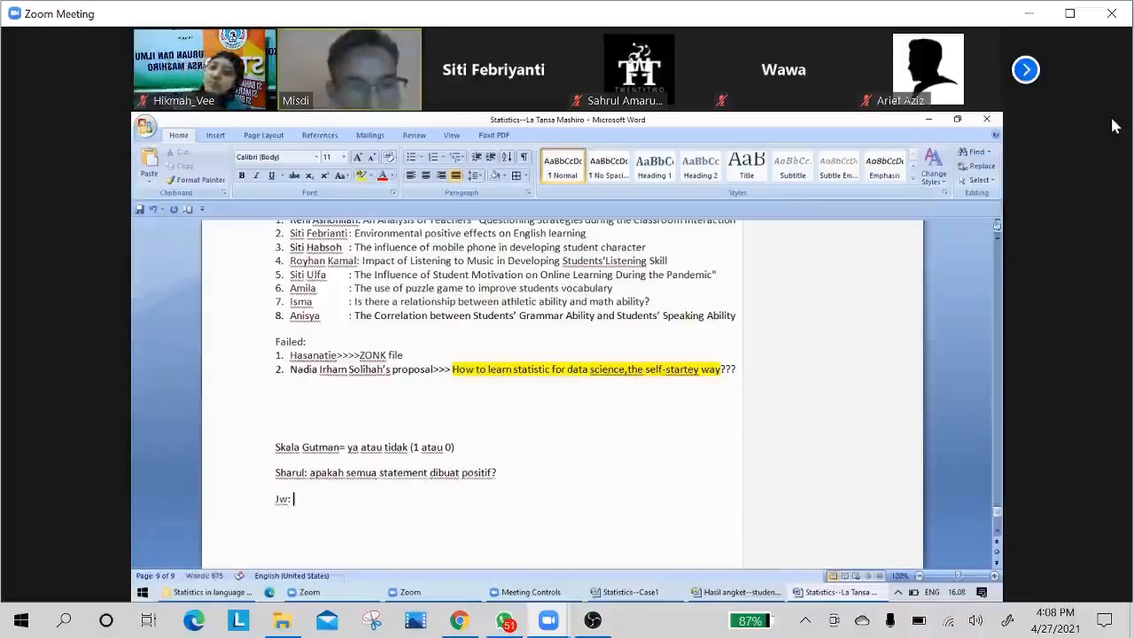
pyautogui.write('tidak')
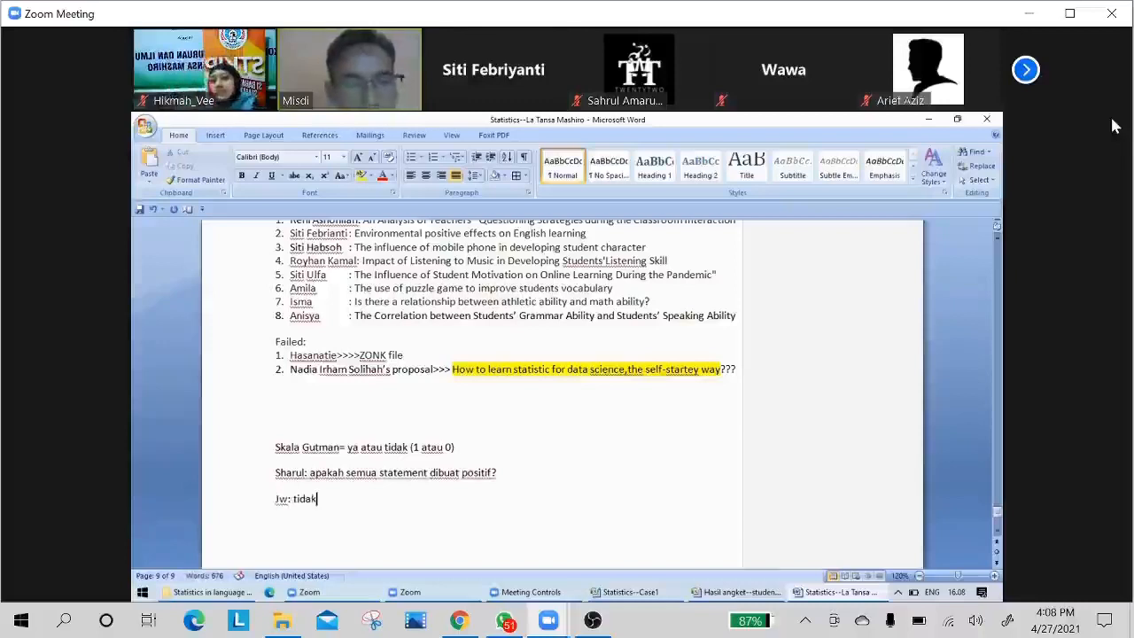
pyautogui.write(',')
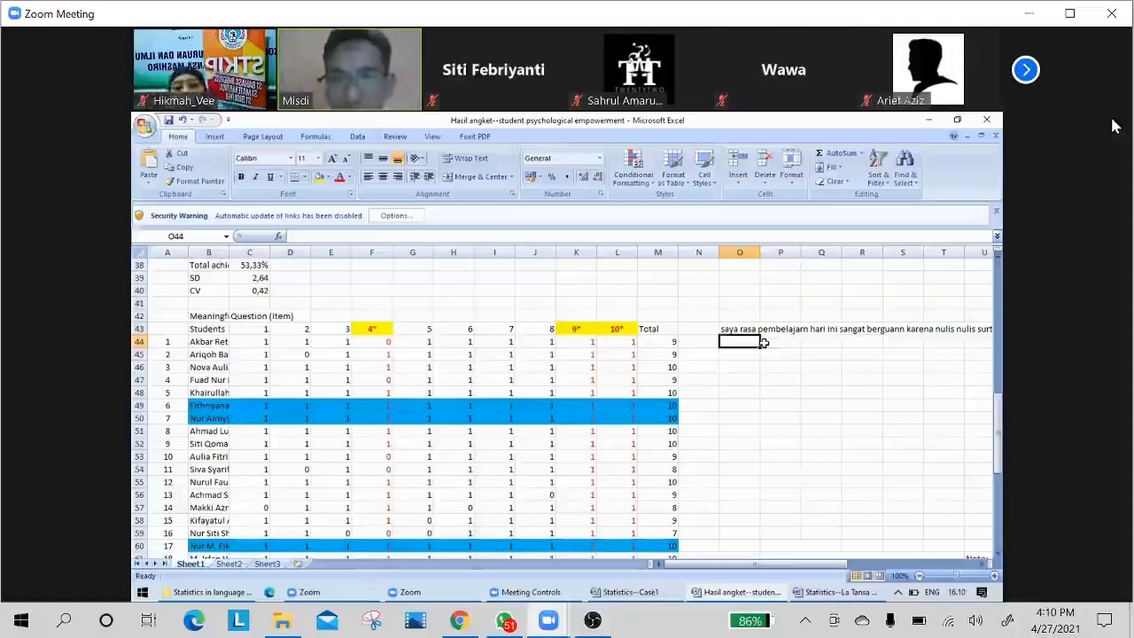
# Enter the negative sample statement "saya tidak mersa pembejaran hari ini penting" in cell O45.
pyautogui.press('Down')
pyautogui.write('sa')
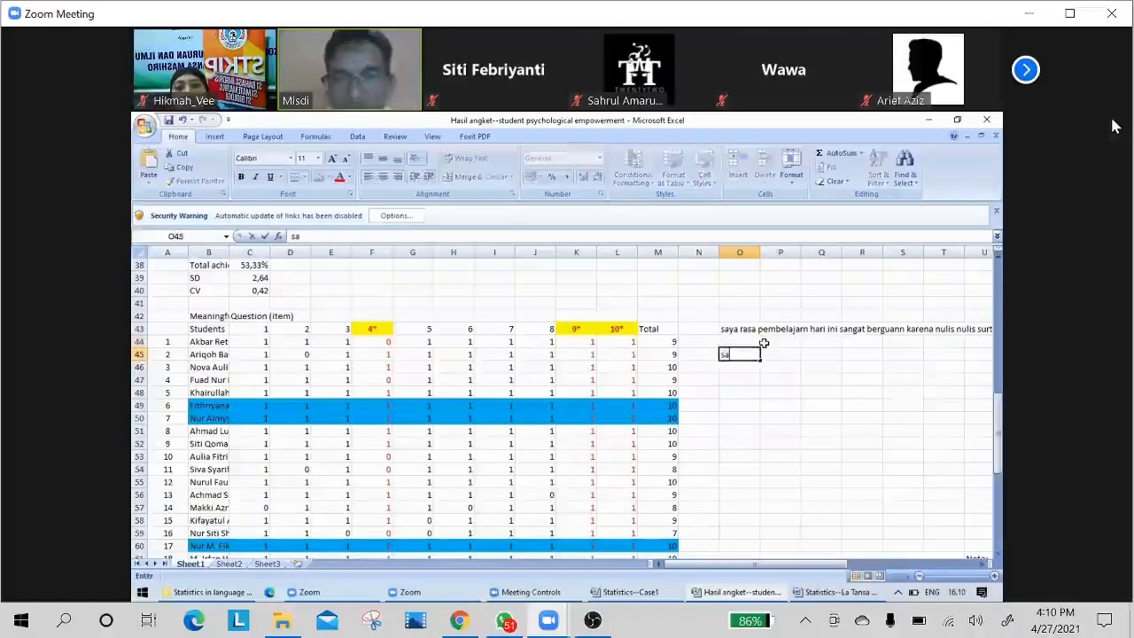
pyautogui.write('ya tidak me')
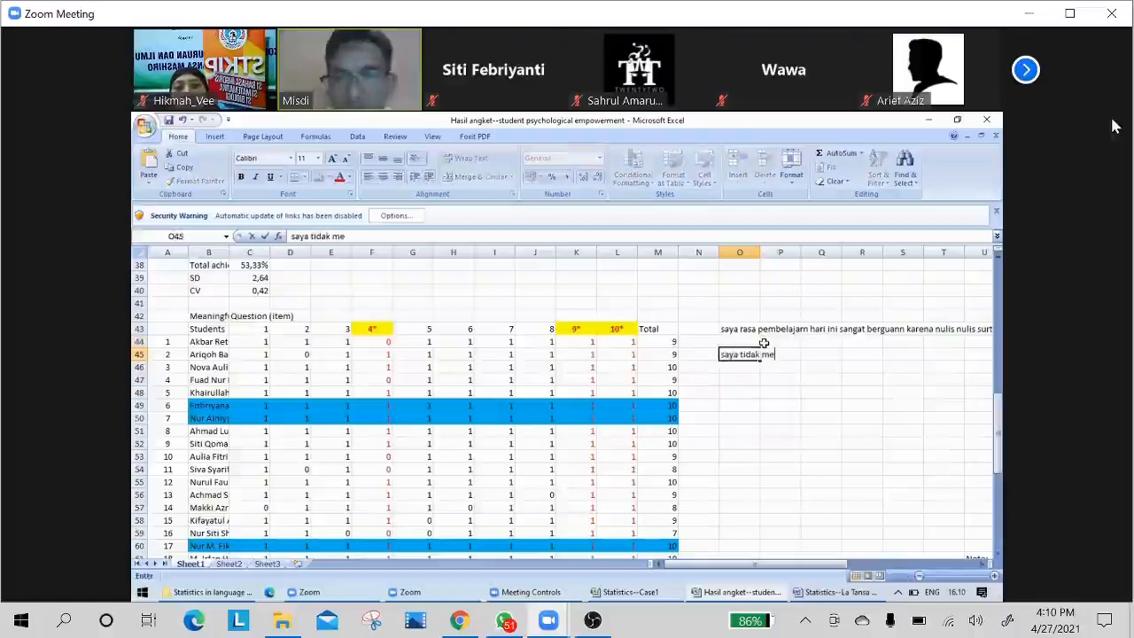
pyautogui.write('rsa pembejaran ')
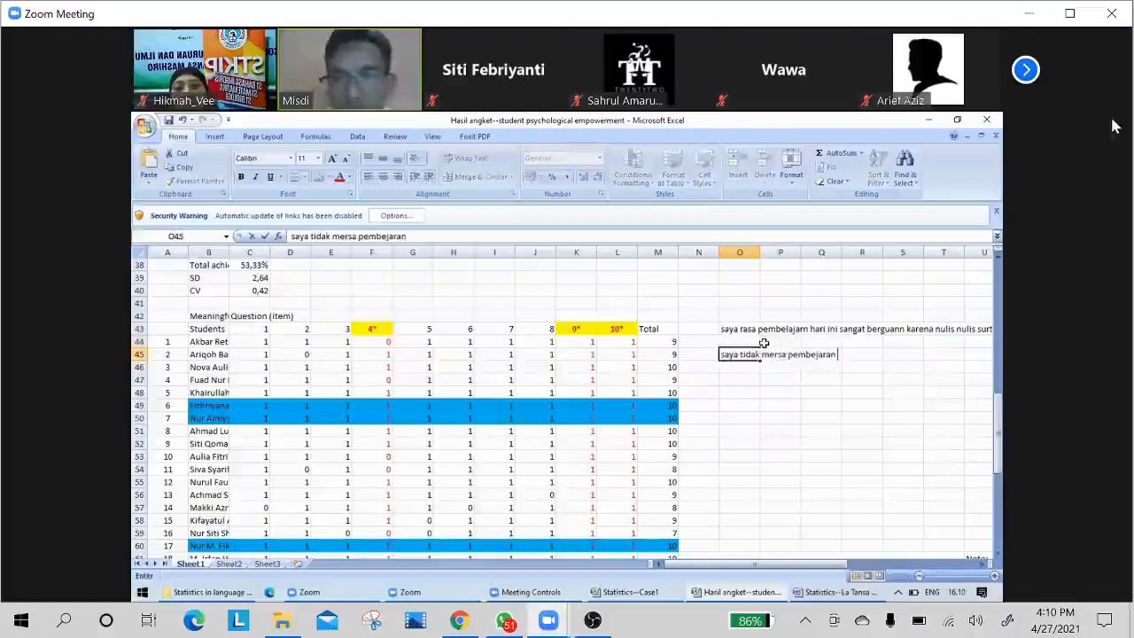
pyautogui.write('hari ini penting')
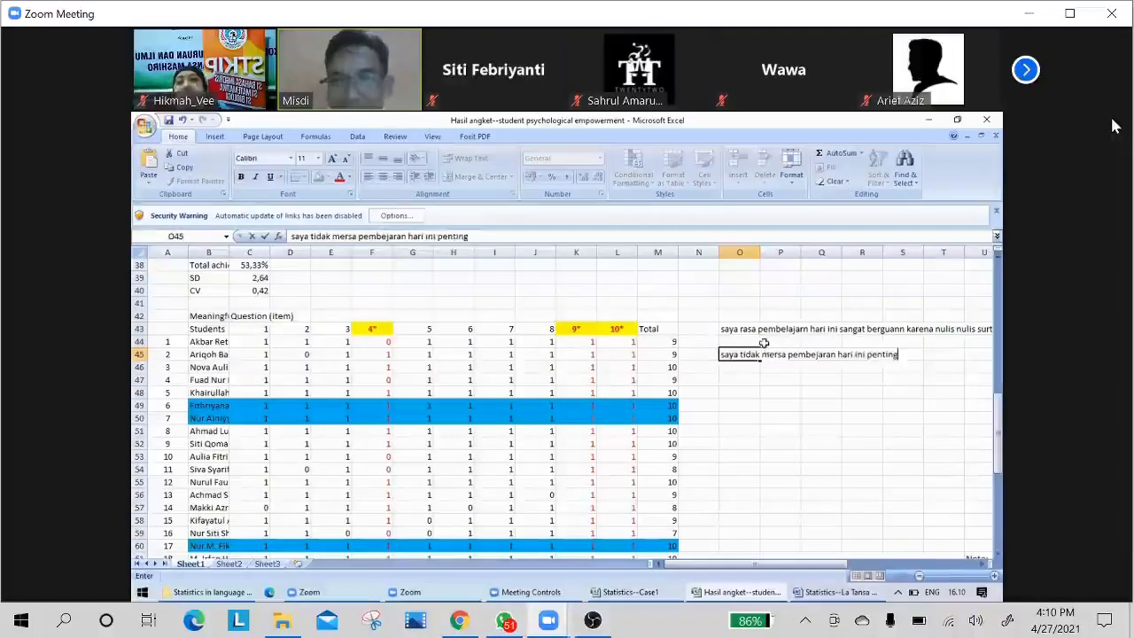
pyautogui.press('Return')
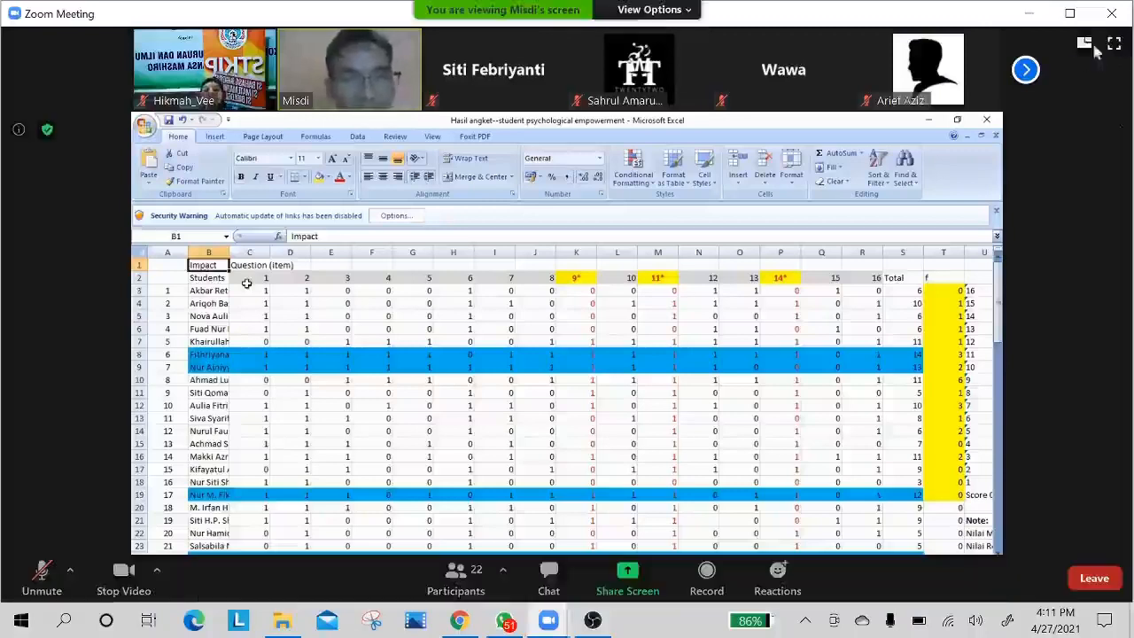
# Look through the meeting participants' thumbnails up to the last group and go back to the start.
pyautogui.click(1026, 70)
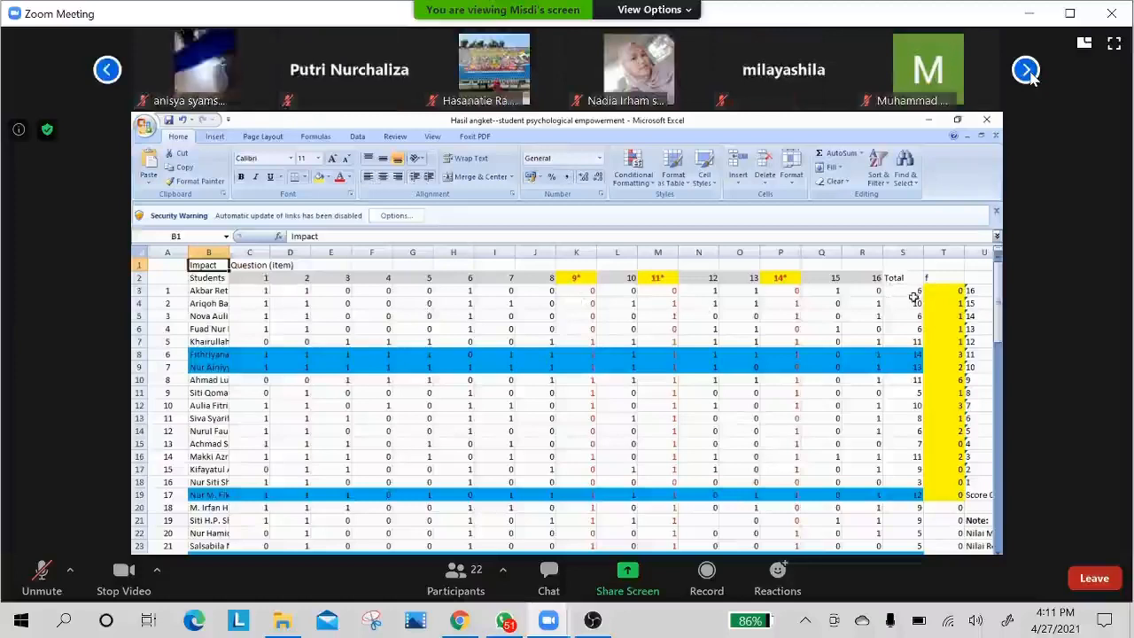
pyautogui.click(1027, 71)
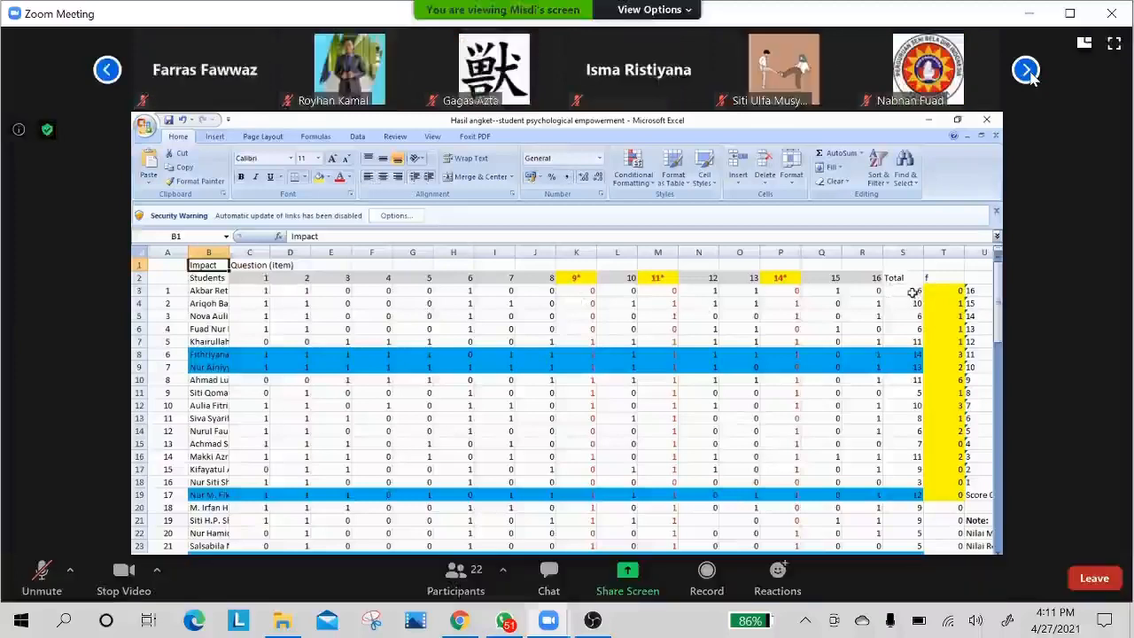
pyautogui.click(1027, 70)
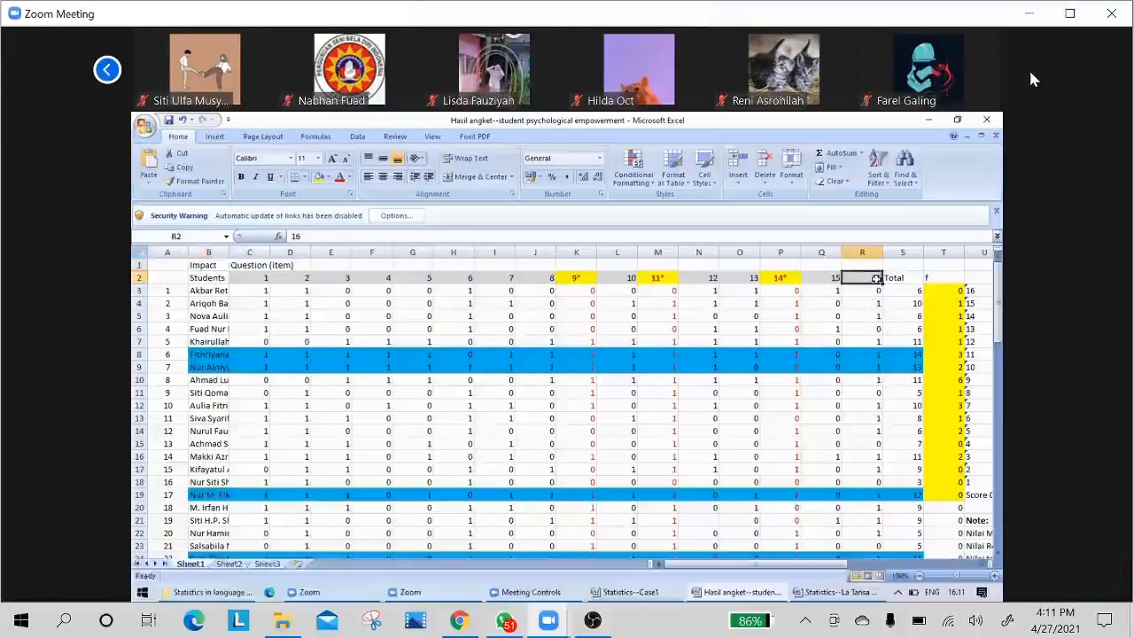
pyautogui.click(107, 71)
pyautogui.click(107, 71)
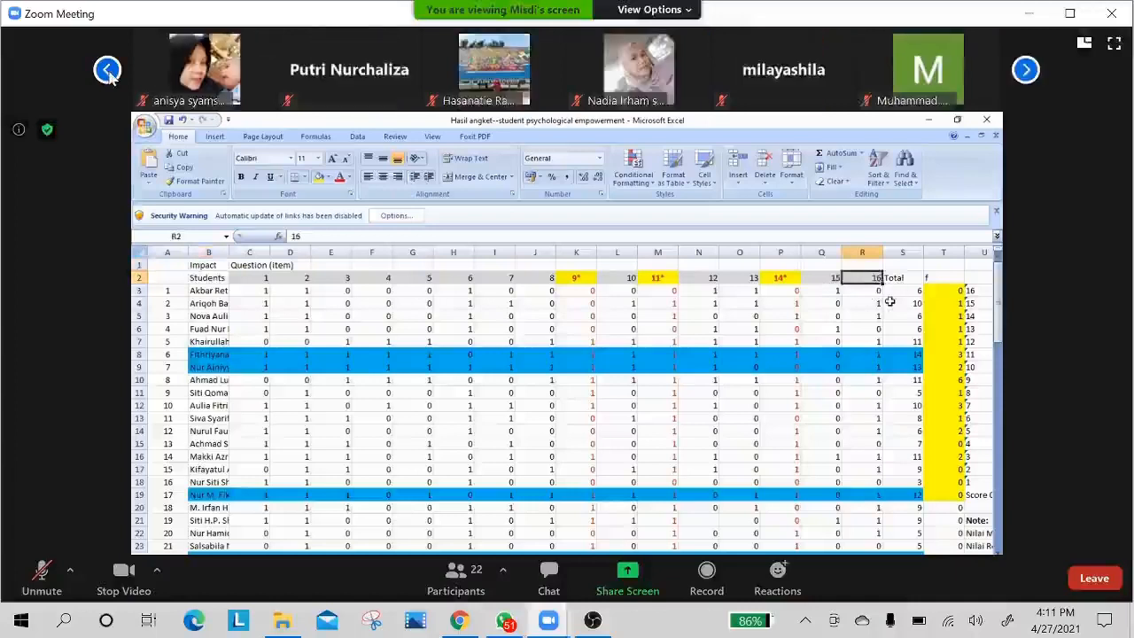
pyautogui.click(108, 71)
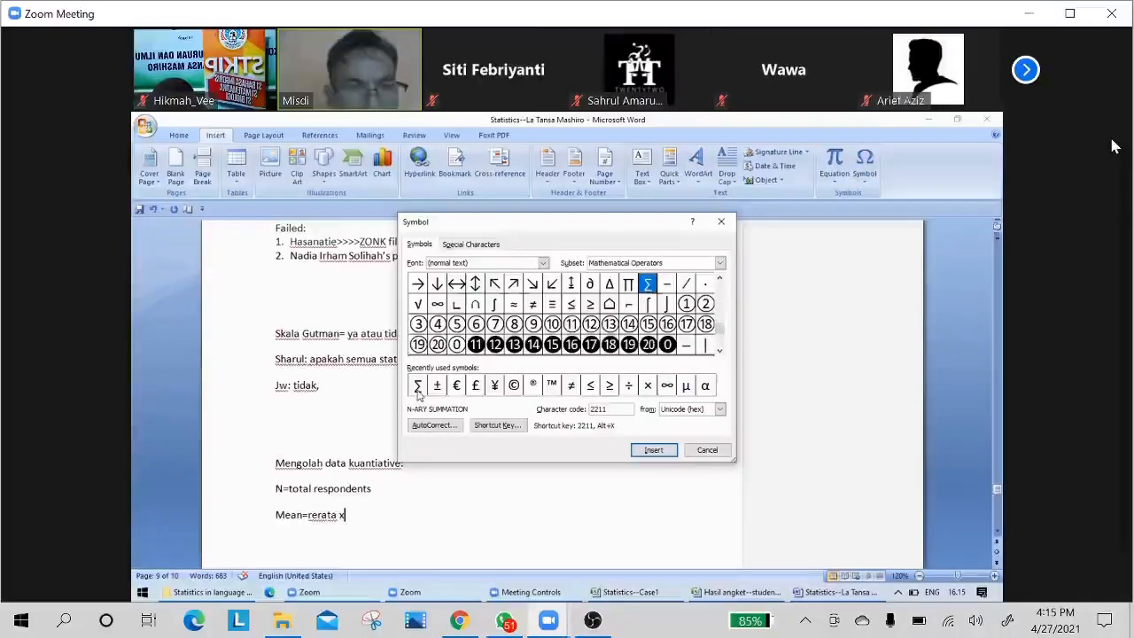
# Insert the ∑ symbol on the "Mean=rerata x" line, move it two tab stops away and complete it as "∑= total".
pyautogui.click(653, 451)
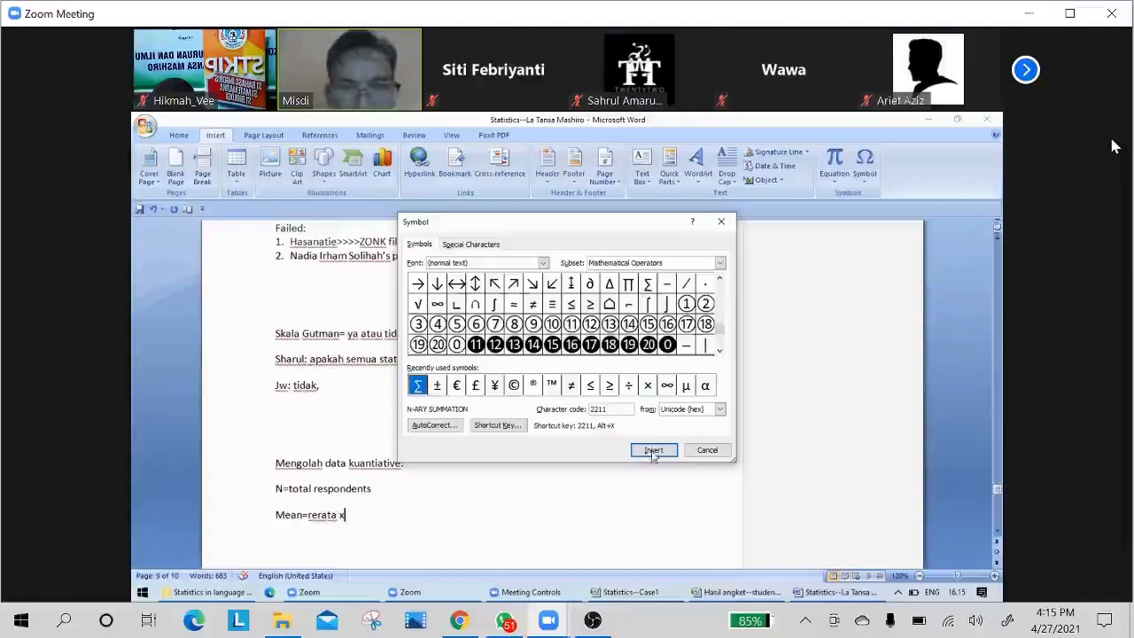
pyautogui.click(354, 515)
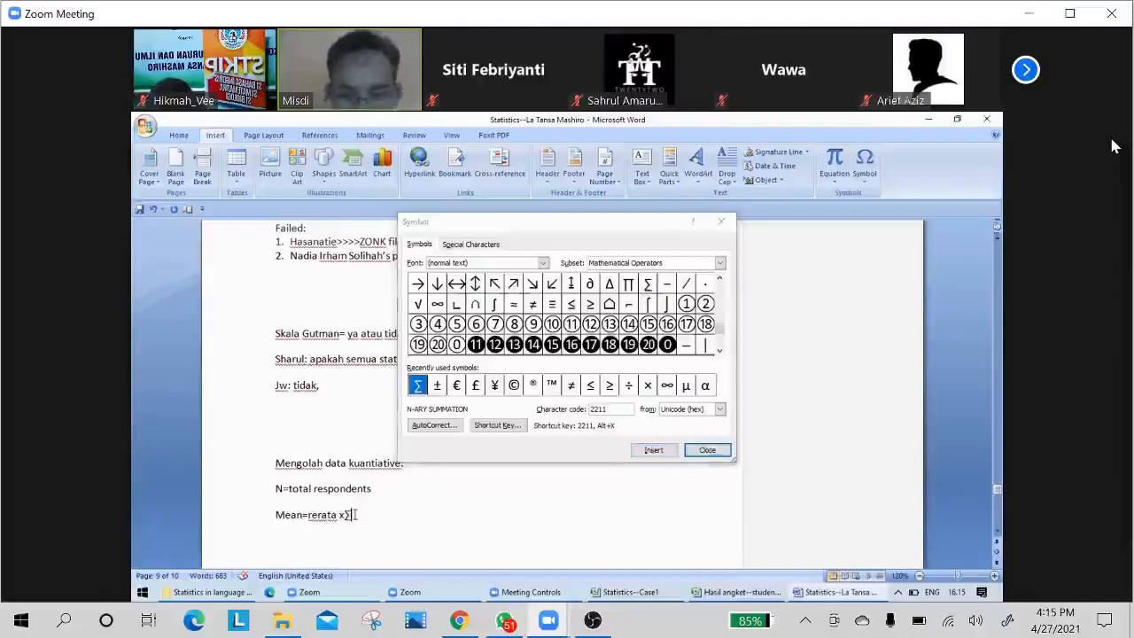
pyautogui.moveTo(354, 515); pyautogui.dragTo(348, 521)
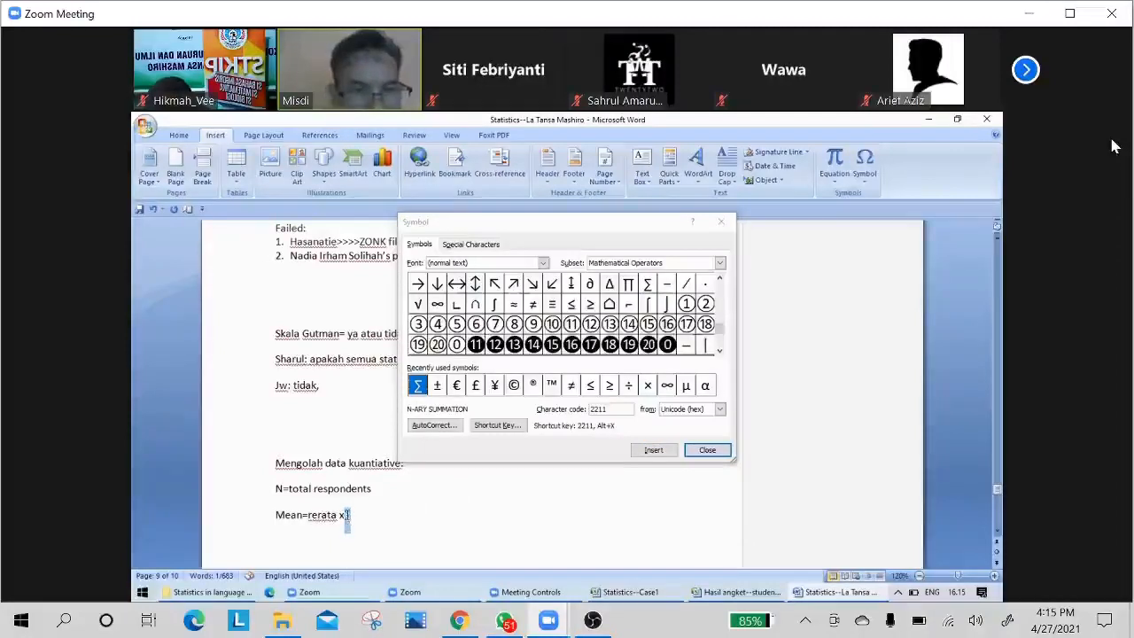
pyautogui.click(347, 514)
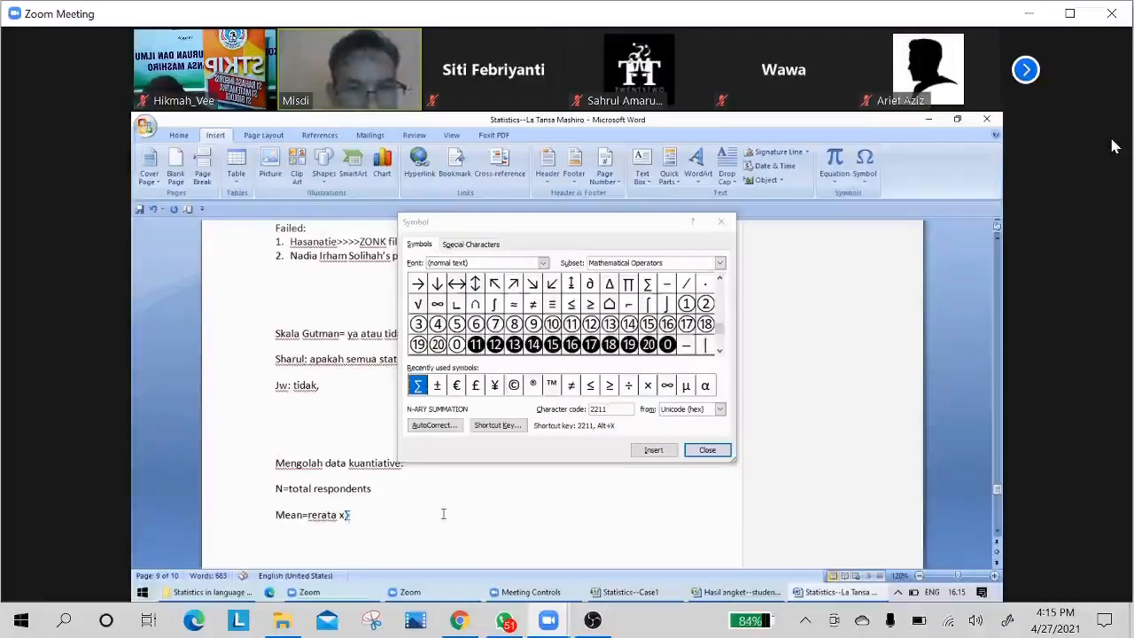
pyautogui.press('Tab')
pyautogui.press('Tab')
pyautogui.press('End')
pyautogui.write('=')
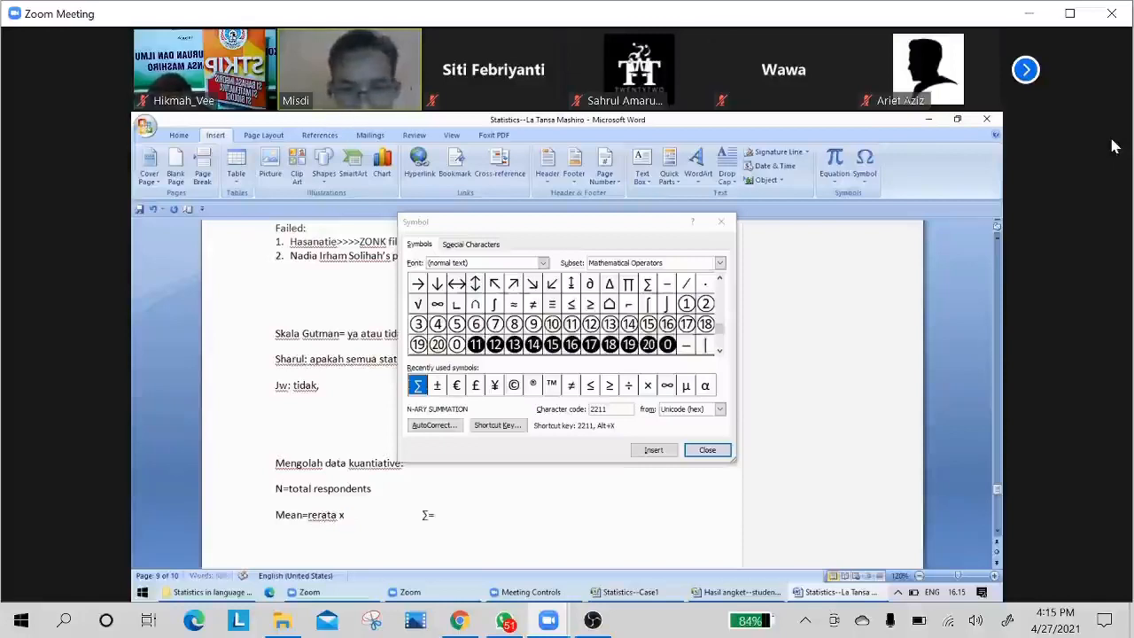
pyautogui.write(' to')
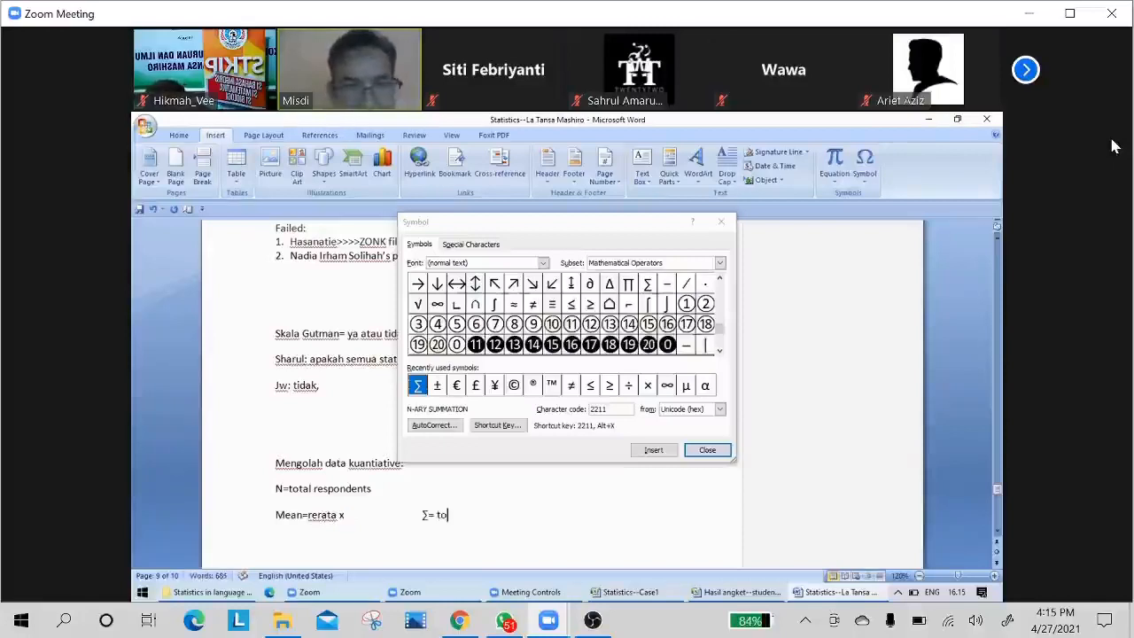
pyautogui.write('tal')
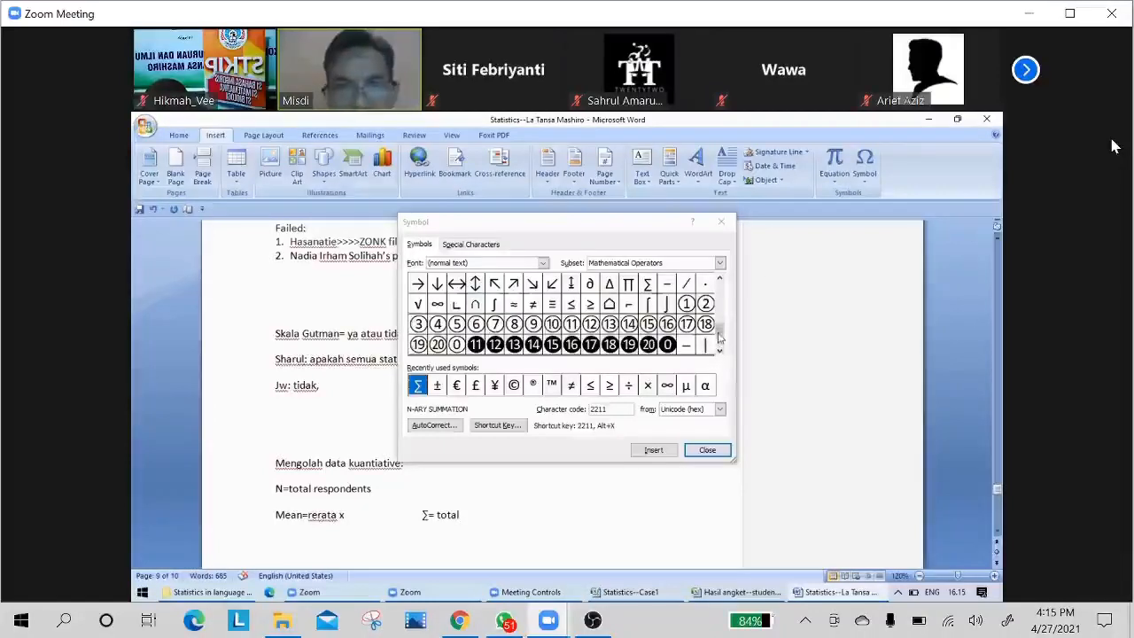
pyautogui.moveTo(718, 334); pyautogui.dragTo(718, 340)
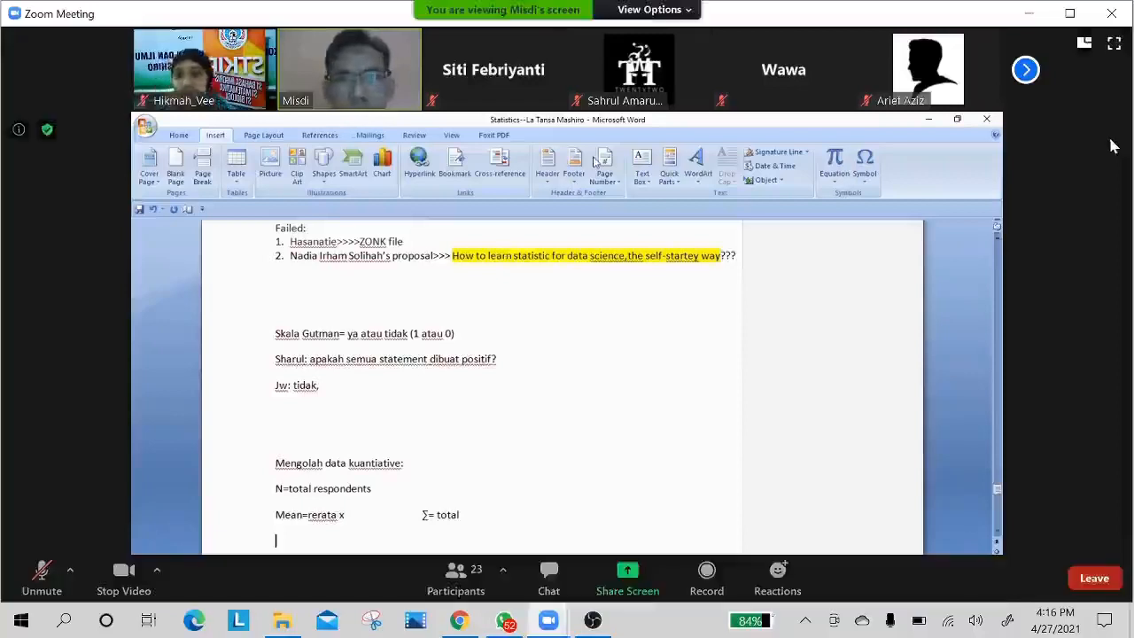
# Unmute the meeting microphone to speak and mute it again.
pyautogui.click(40, 574)
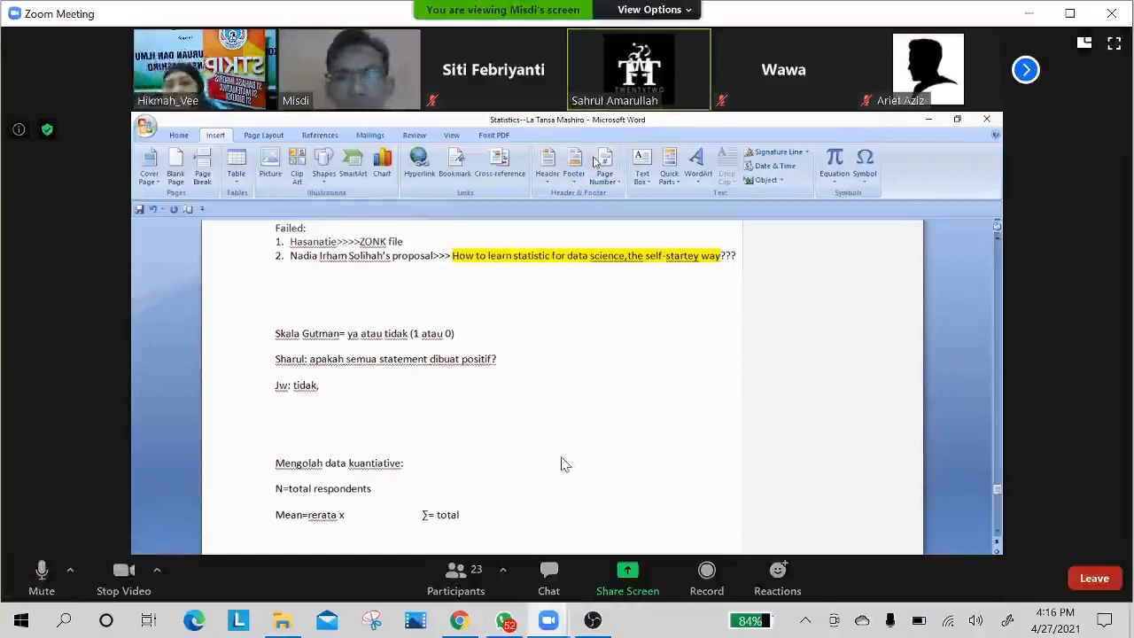
pyautogui.click(40, 574)
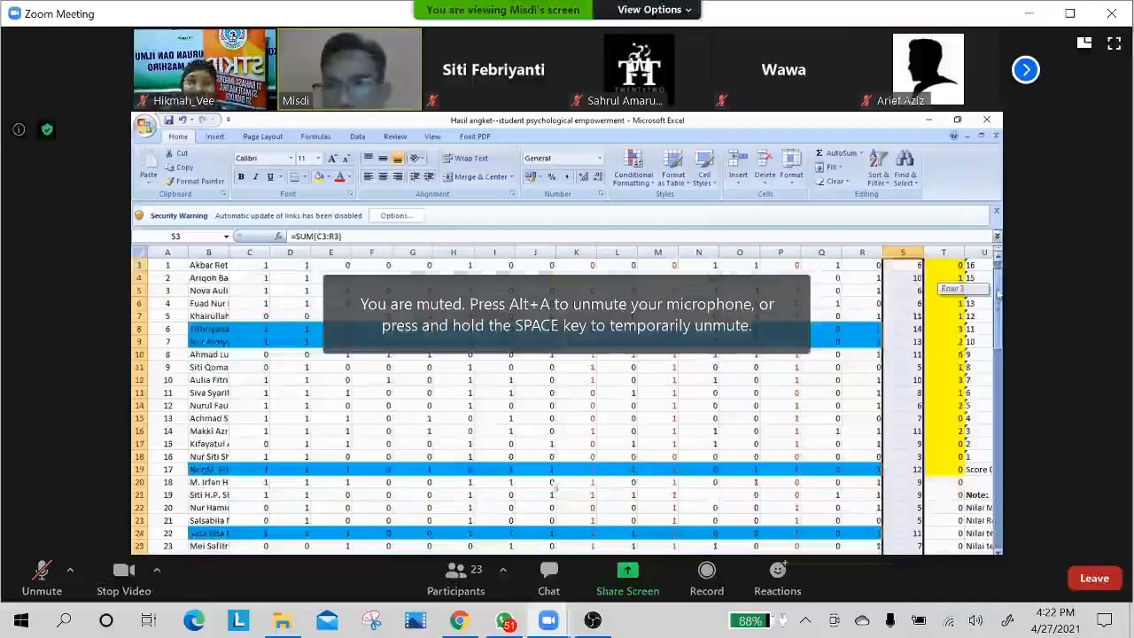
# Send the message "copy special formula" to everyone in the meeting chat and close the chat.
pyautogui.click(549, 574)
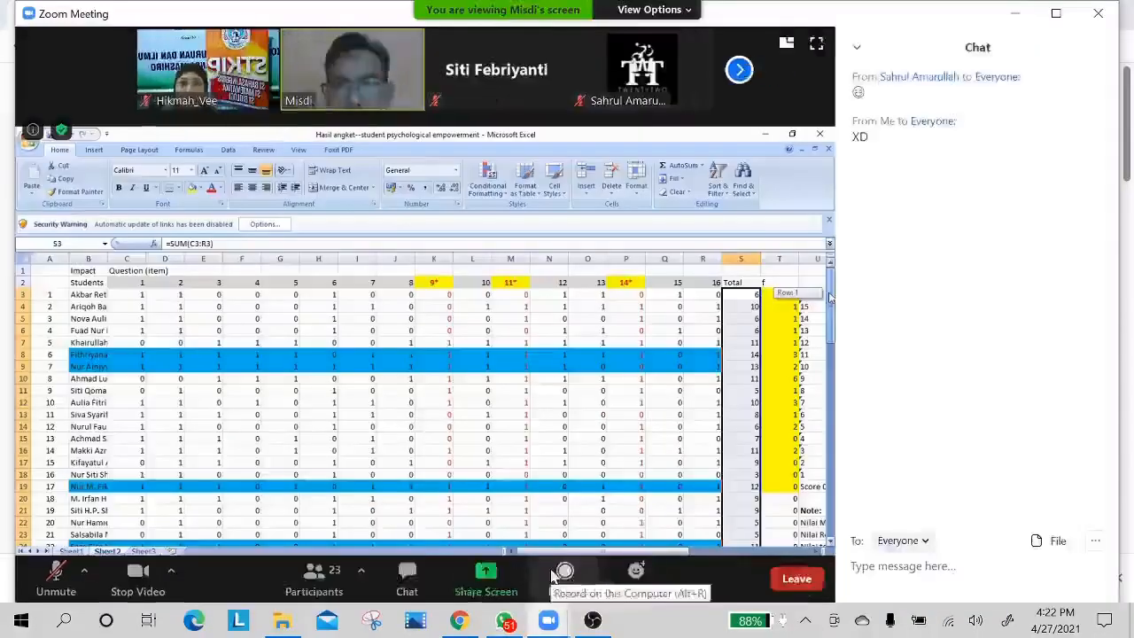
pyautogui.click(853, 565)
pyautogui.write('c')
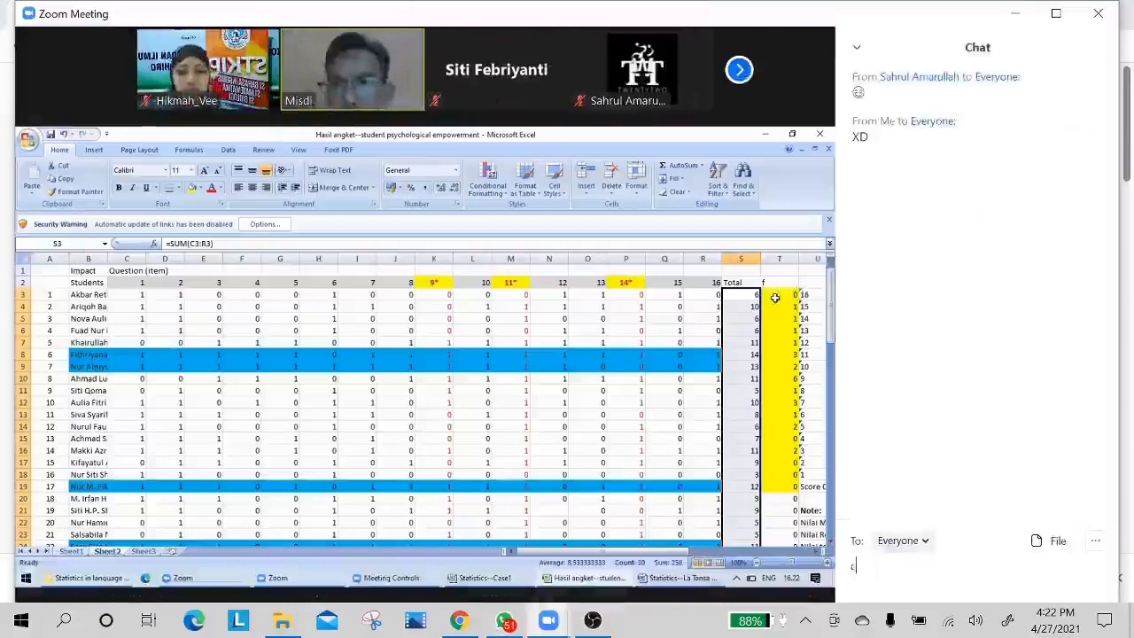
pyautogui.write('opy ')
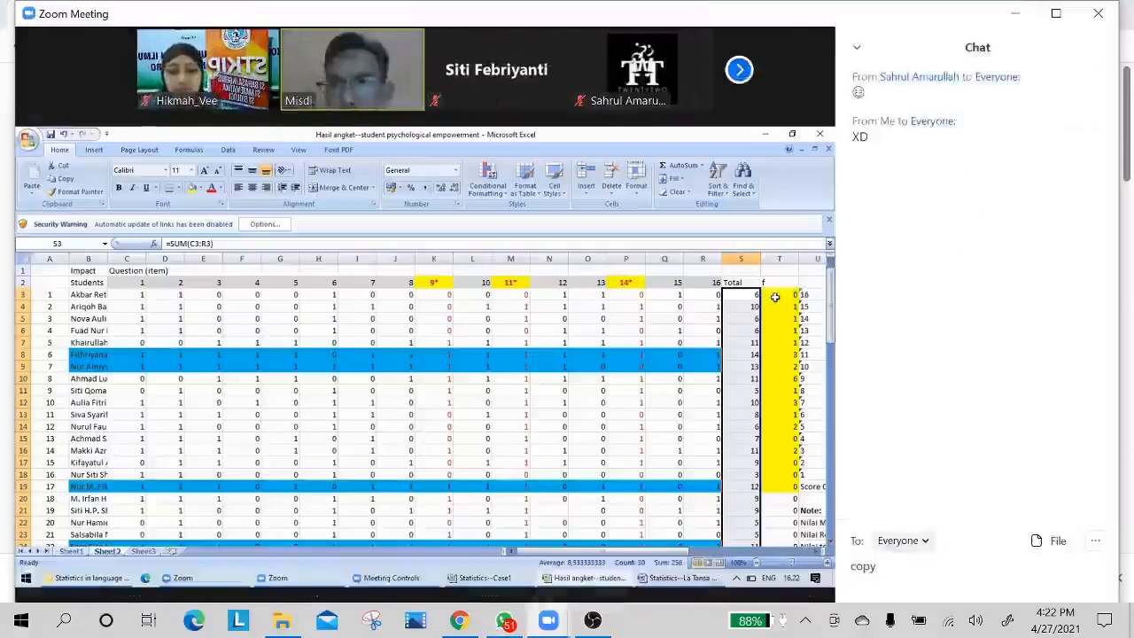
pyautogui.write('special ')
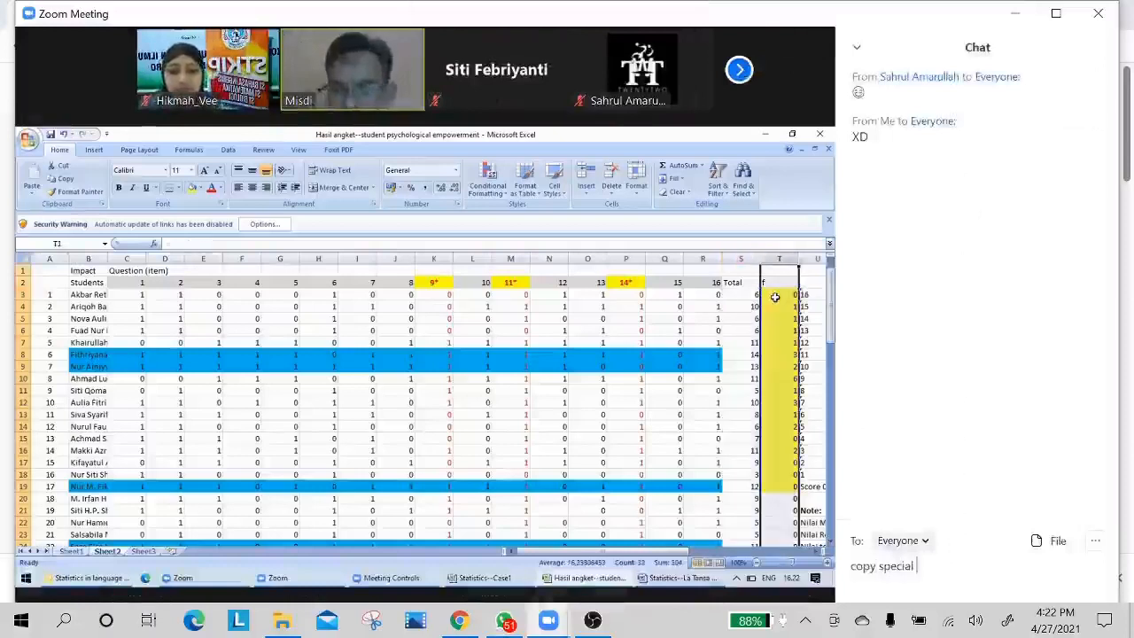
pyautogui.write('formula')
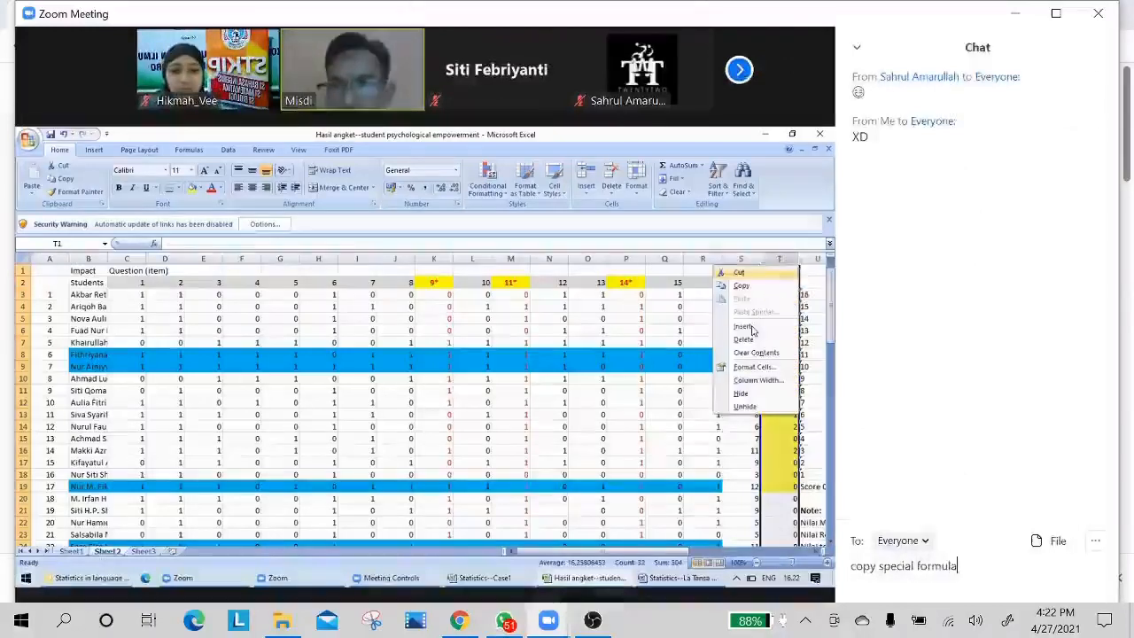
pyautogui.press('Return')
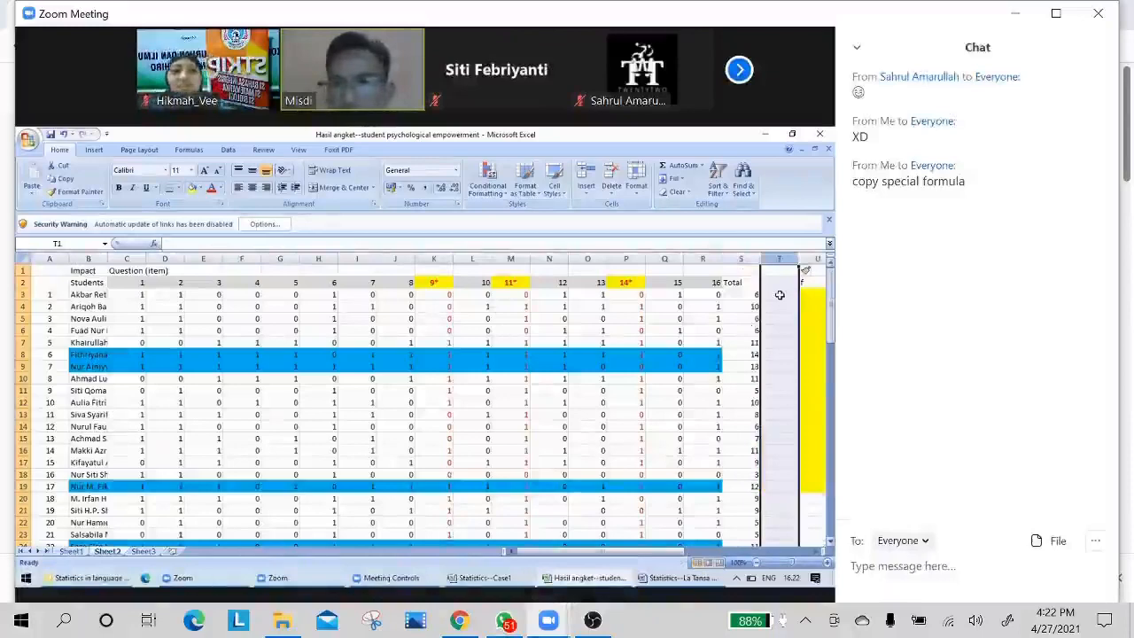
pyautogui.click(858, 48)
pyautogui.click(923, 66)
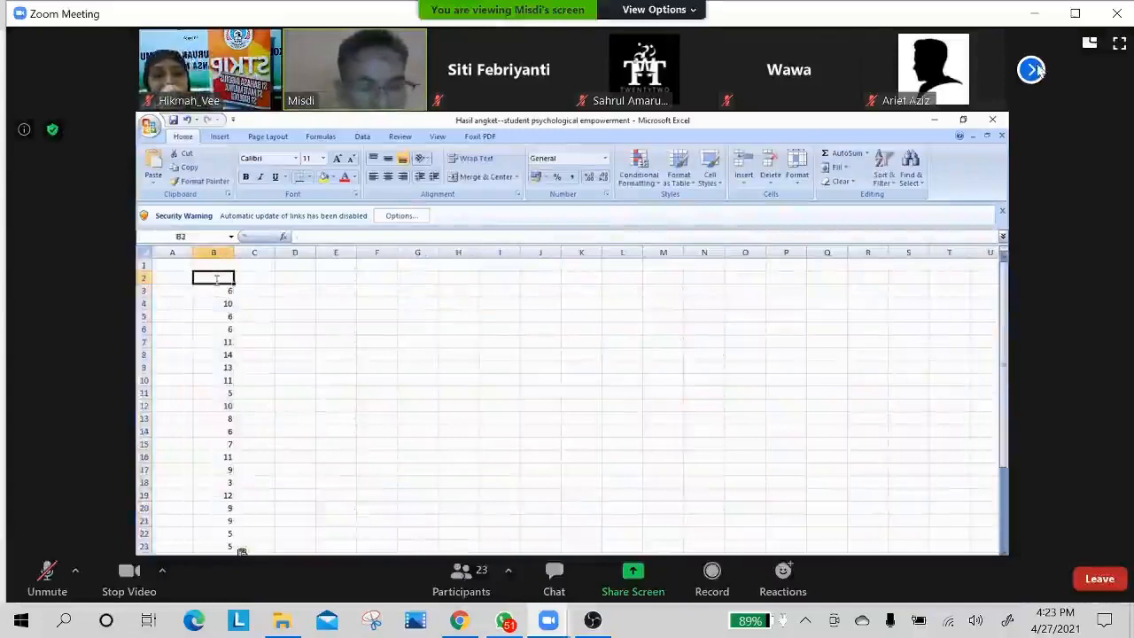
# Browse the meeting participants' thumbnails through to the last group and return to the first group.
pyautogui.click(1036, 71)
pyautogui.click(1036, 71)
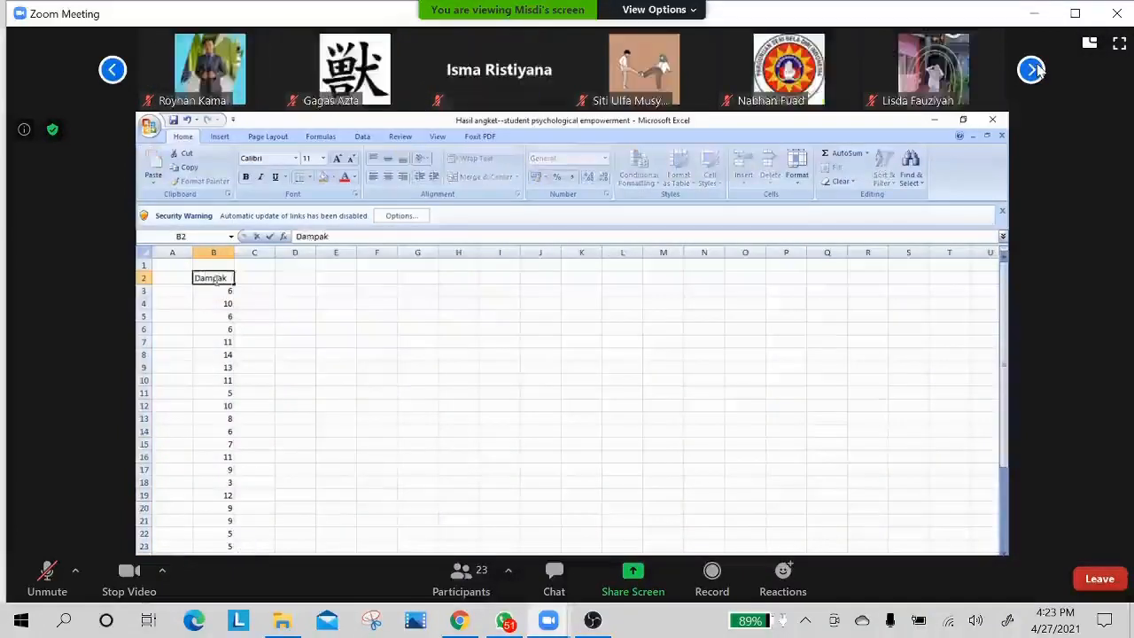
pyautogui.click(1033, 70)
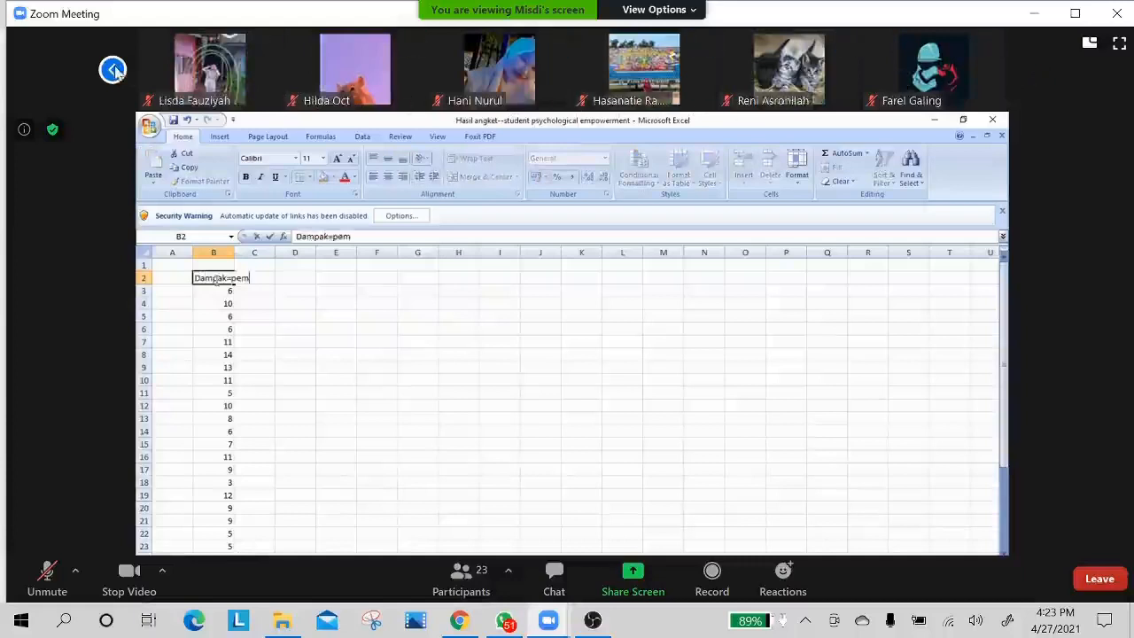
pyautogui.click(112, 70)
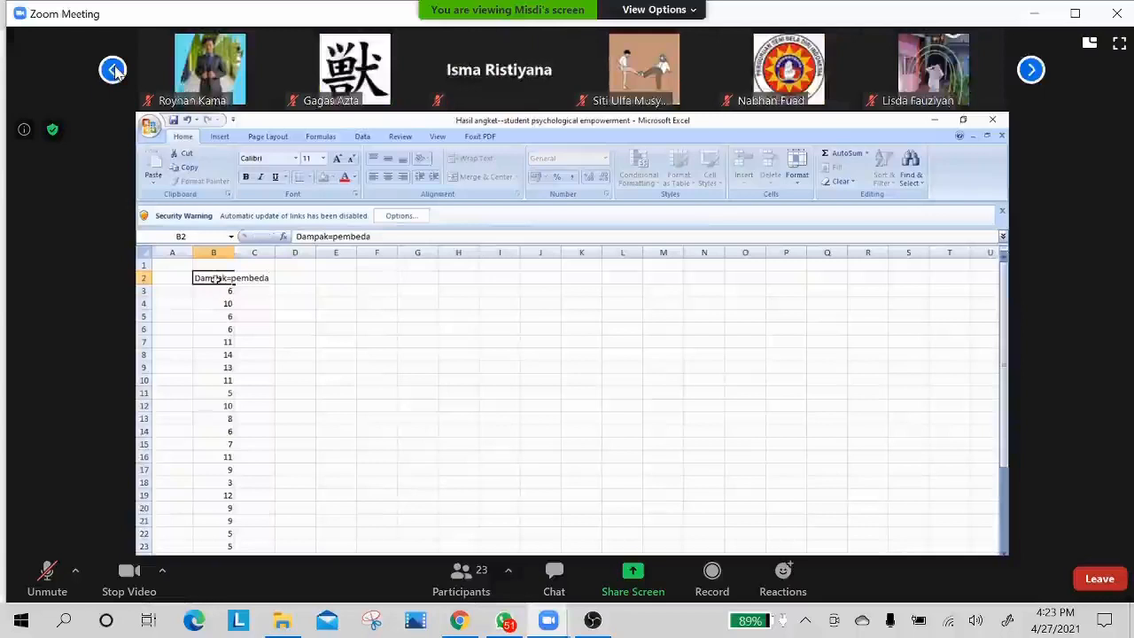
pyautogui.click(112, 70)
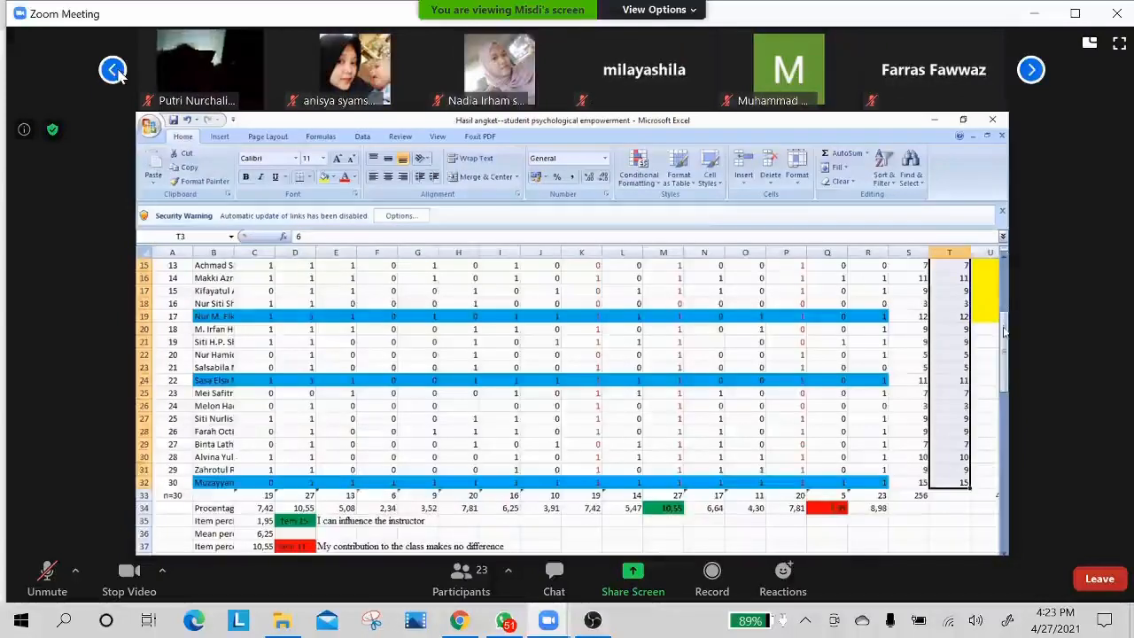
pyautogui.click(113, 71)
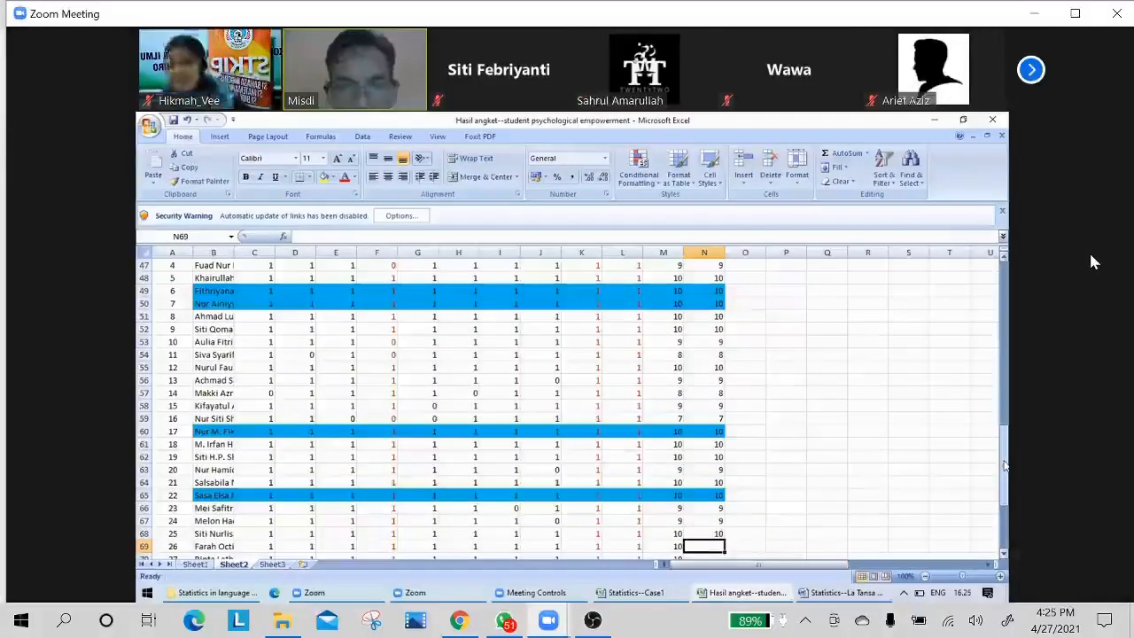
# Enter the total 10 in cells N69, N70 and N71 for respondents 26 to 28.
pyautogui.write('1')
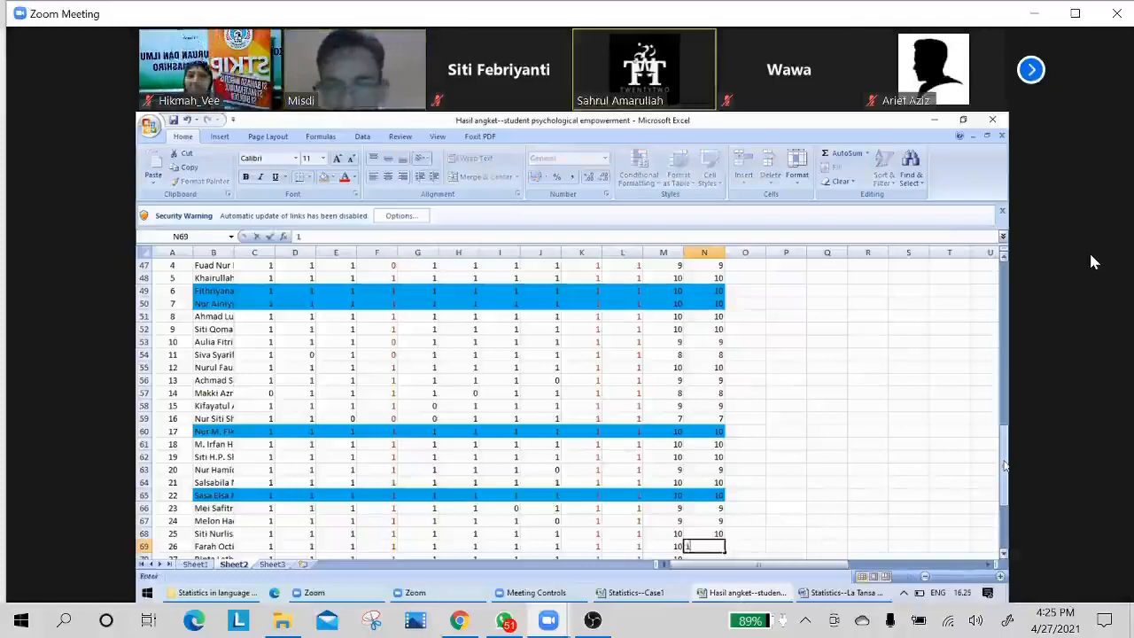
pyautogui.write('0')
pyautogui.press('Return')
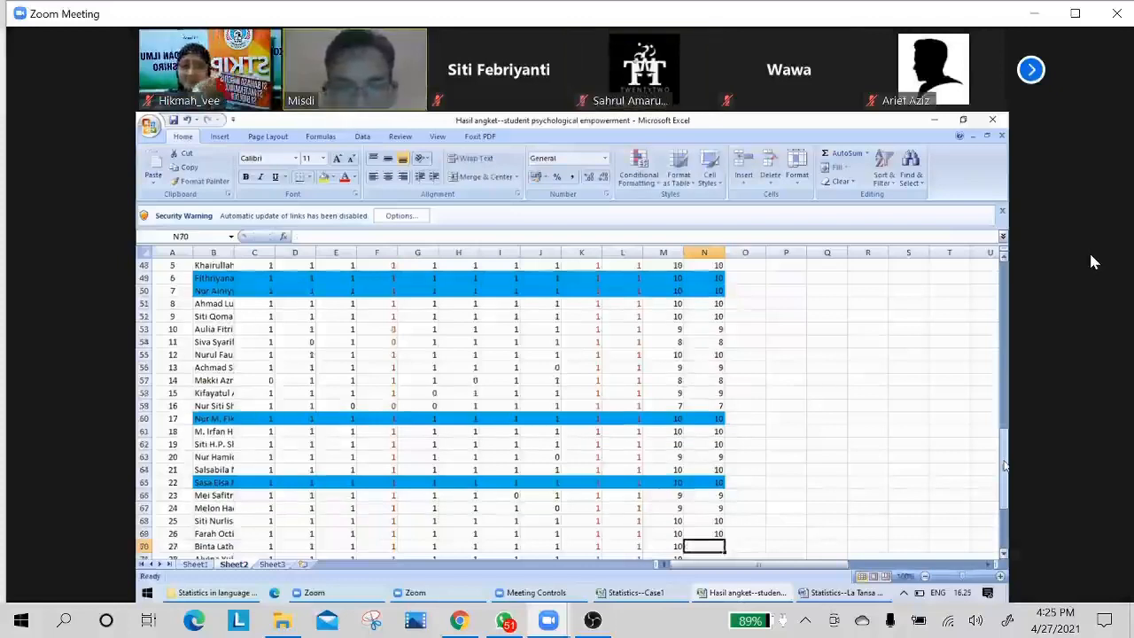
pyautogui.write('1')
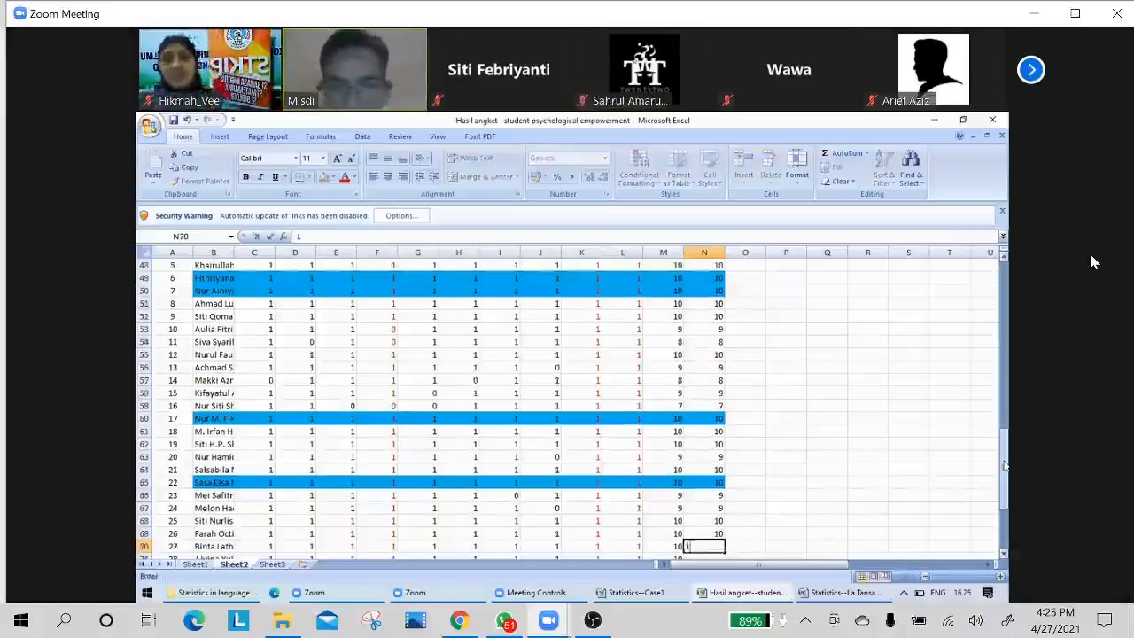
pyautogui.write('0')
pyautogui.press('Return')
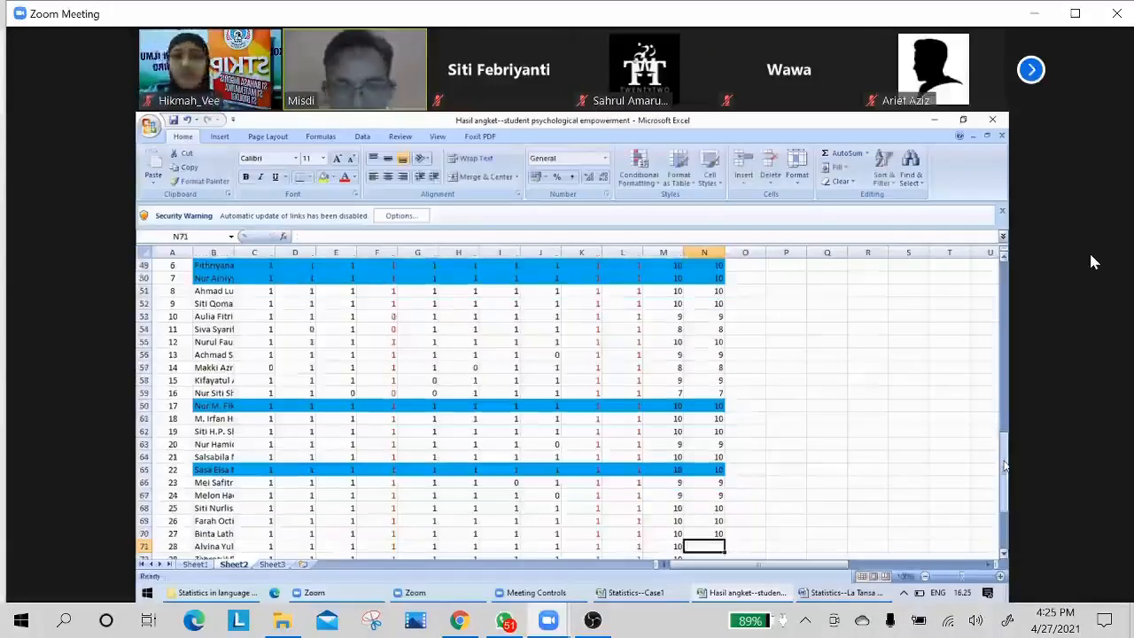
pyautogui.write('10')
pyautogui.press('Return')
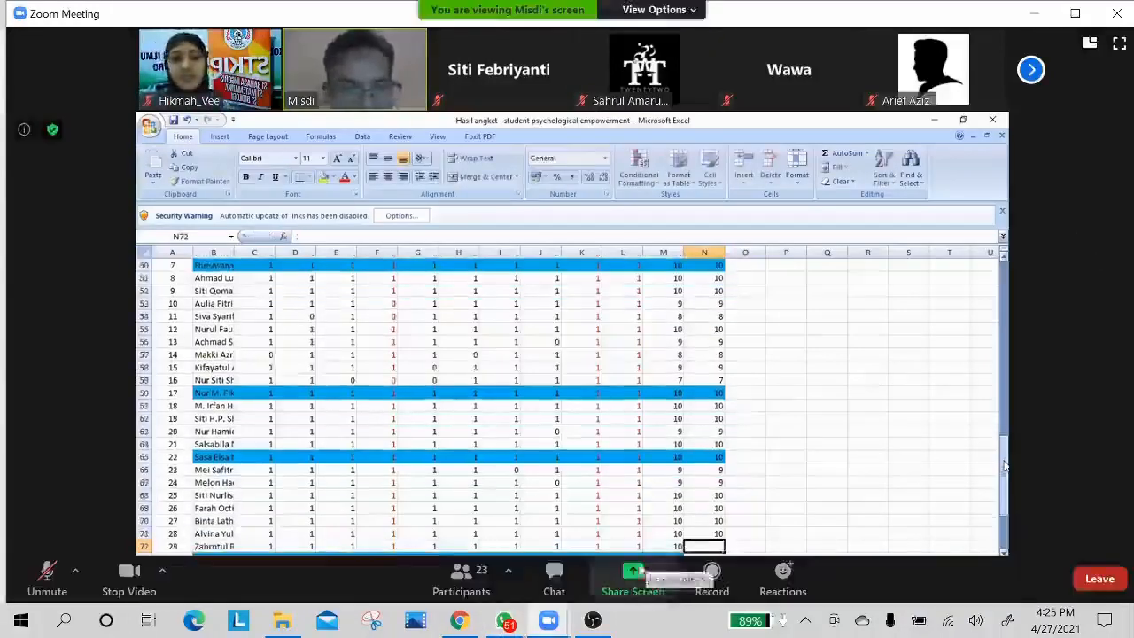
# Send the message "OBS, X-Recorder" to everyone in the meeting chat and close the chat.
pyautogui.click(554, 584)
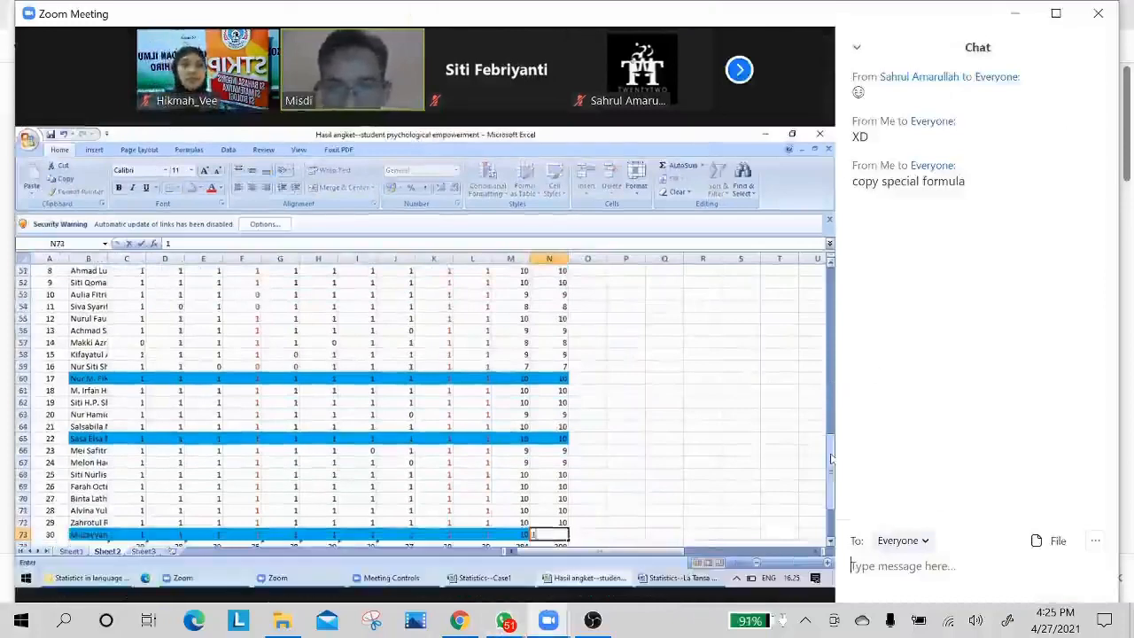
pyautogui.write('OBS')
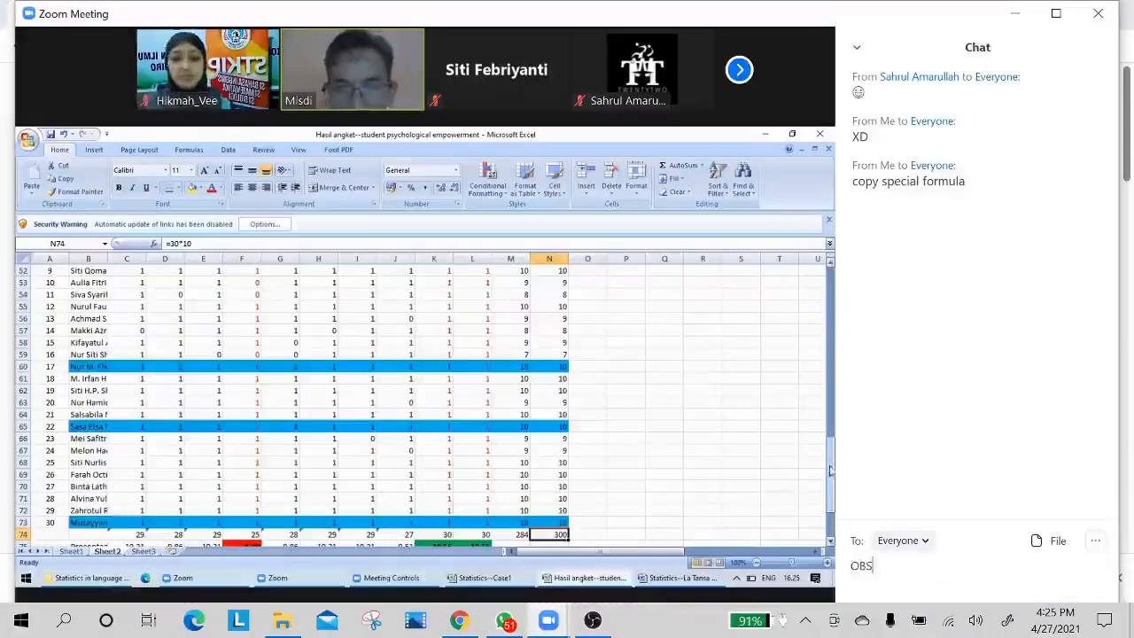
pyautogui.write(',')
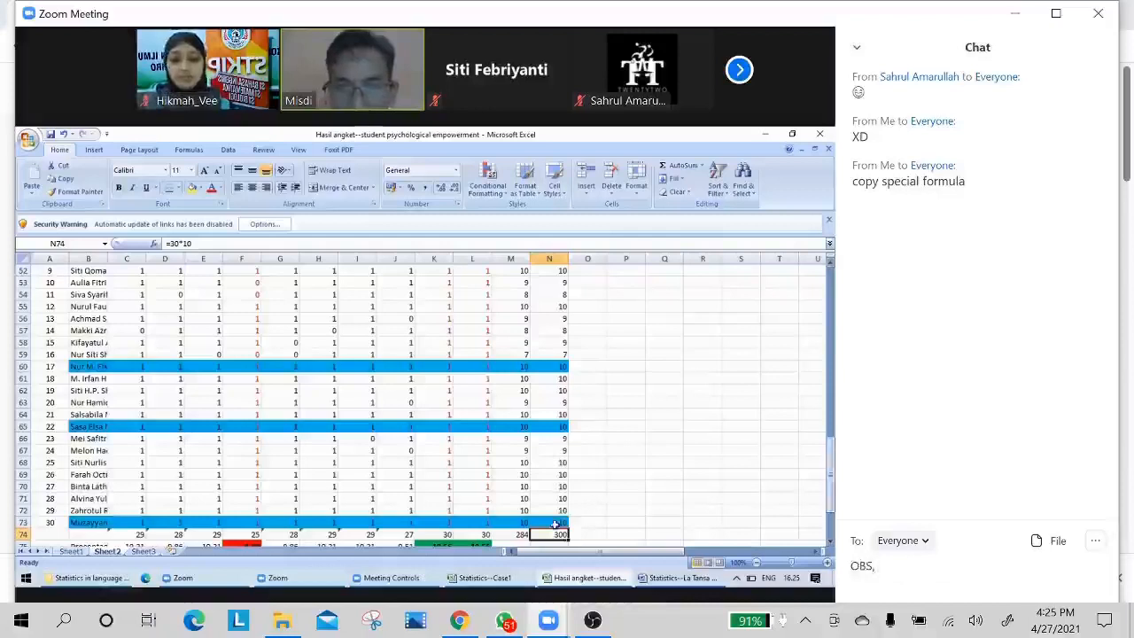
pyautogui.write(' X-')
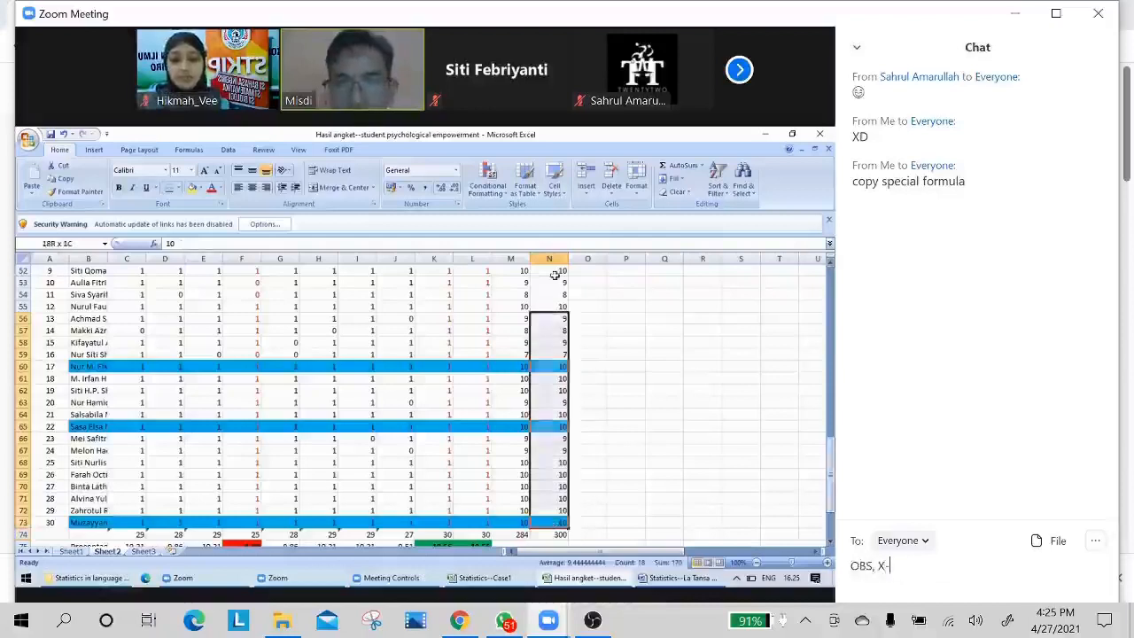
pyautogui.write('Recorder')
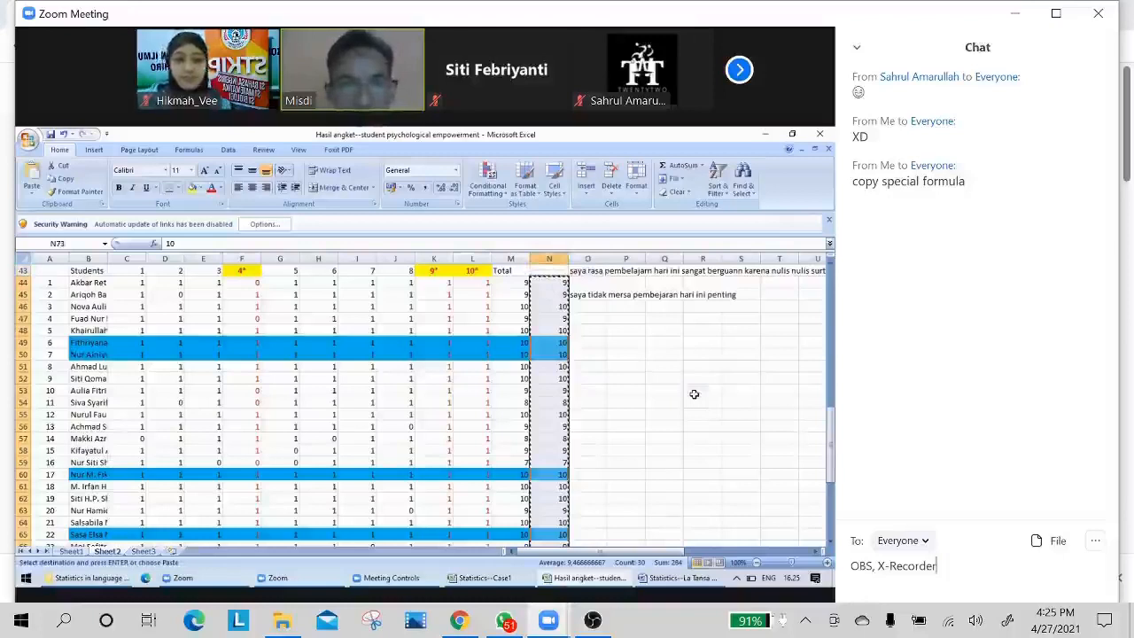
pyautogui.press('Return')
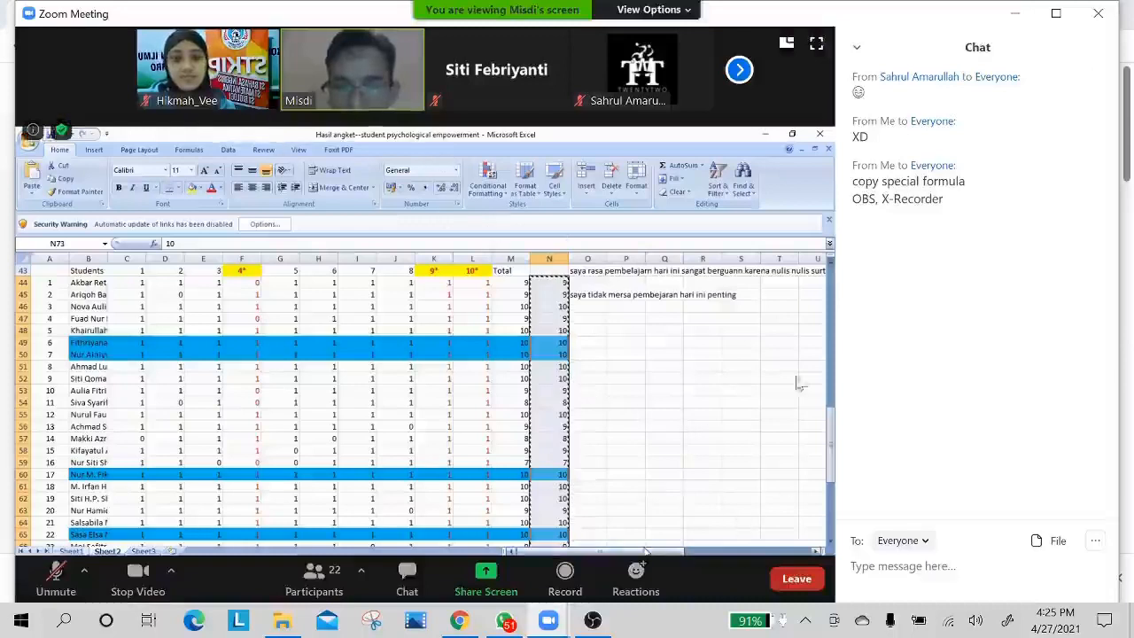
pyautogui.click(857, 50)
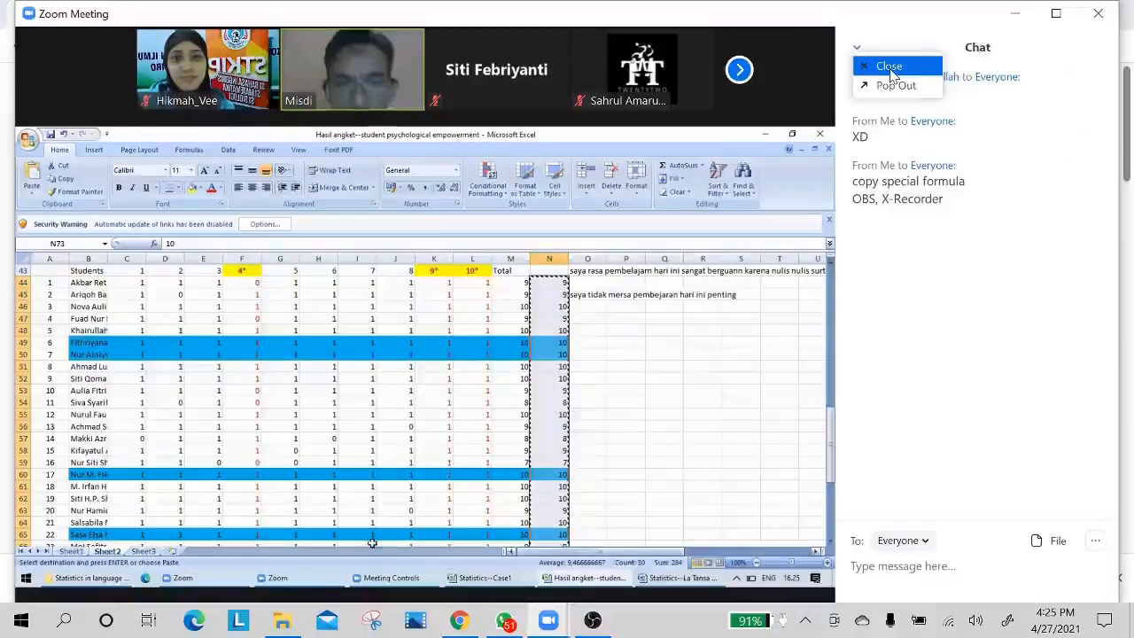
pyautogui.click(889, 67)
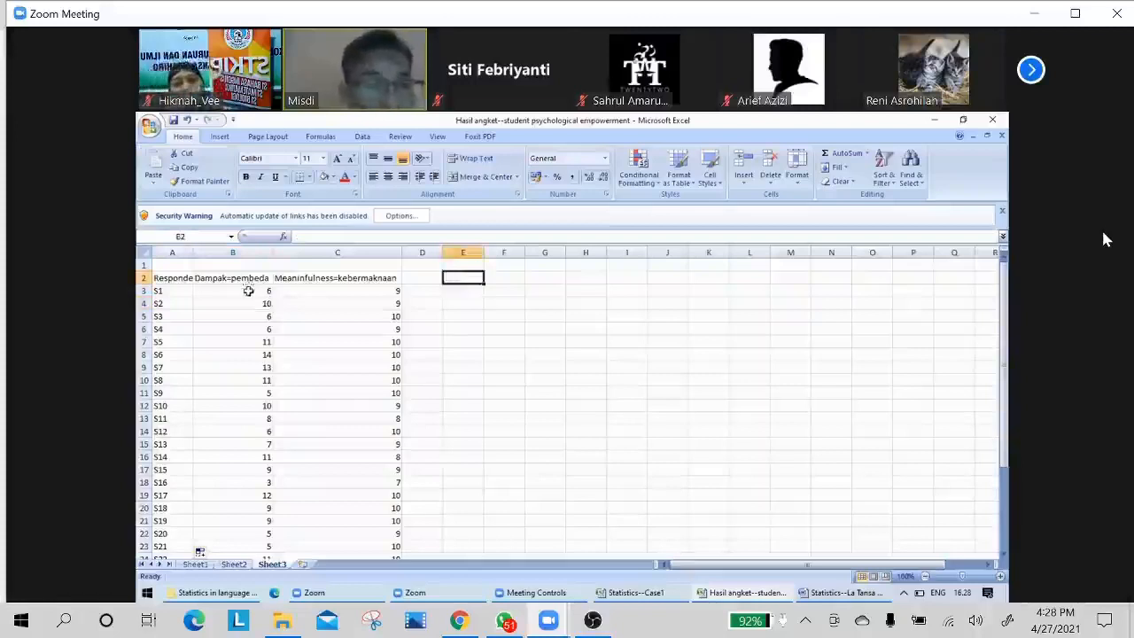
# Highlight the "Dampak=pembeda" scores from S1 down to S30 on Sheet3, review them from the first row and clear the selection.
pyautogui.moveTo(248, 291); pyautogui.dragTo(251, 535)
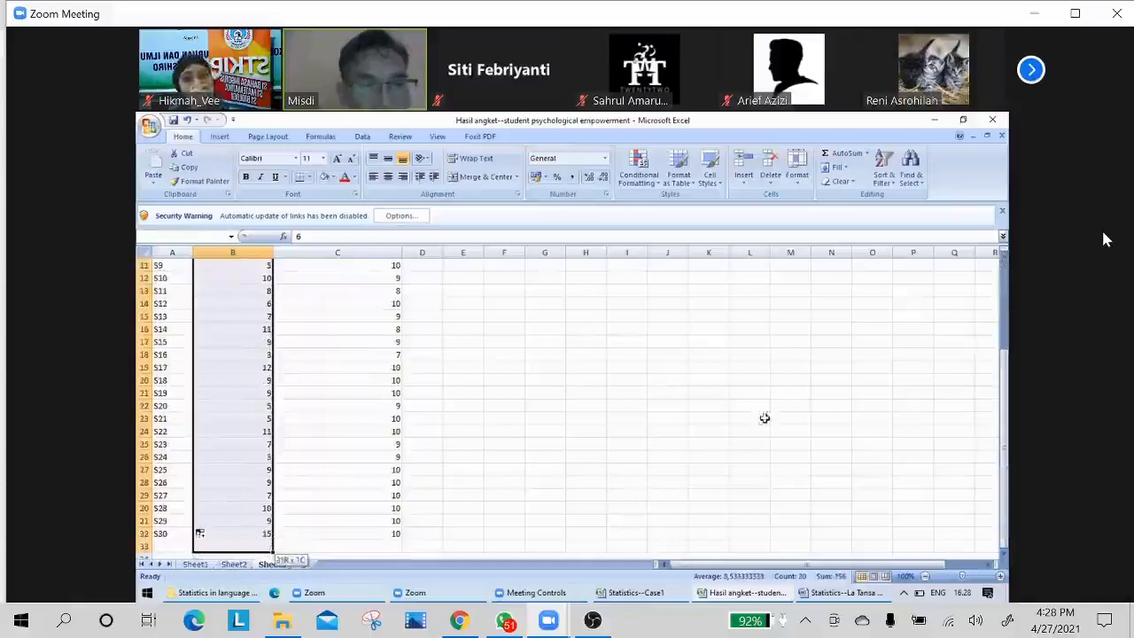
pyautogui.moveTo(1003, 384); pyautogui.dragTo(1004, 298)
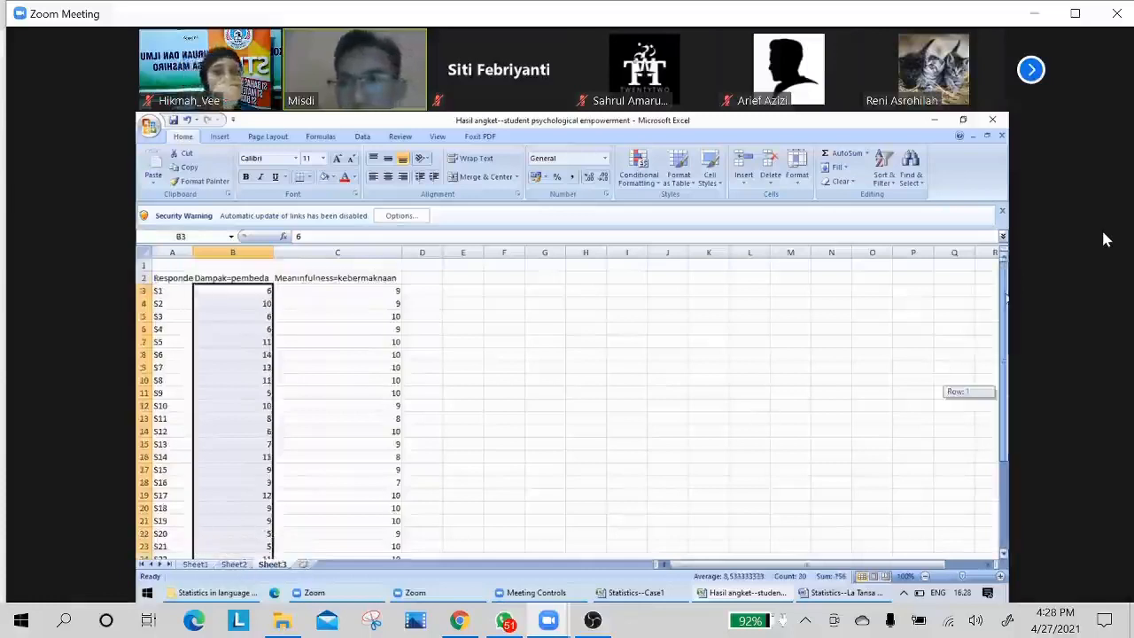
pyautogui.click(618, 416)
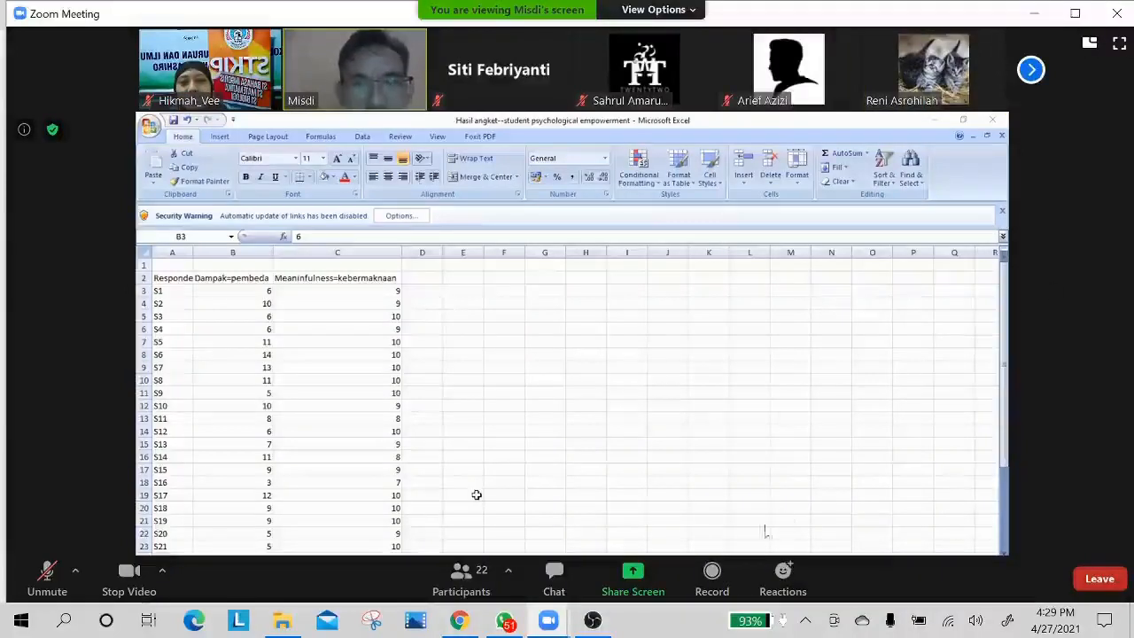
# Check the meeting chat for new messages and close it again.
pyautogui.click(554, 580)
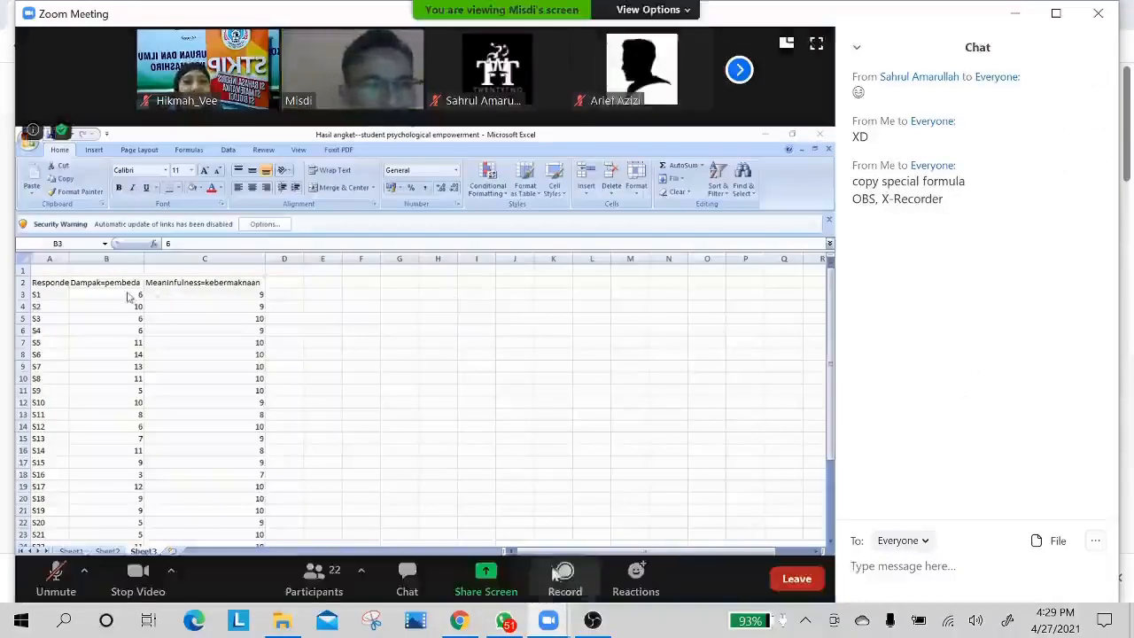
pyautogui.click(856, 47)
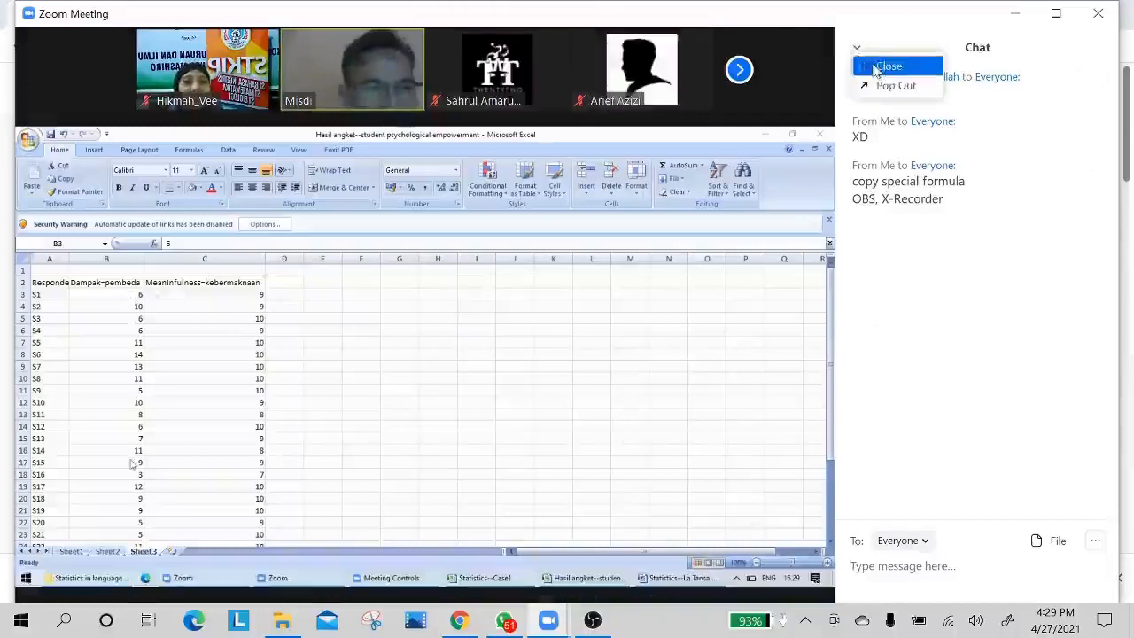
pyautogui.click(877, 66)
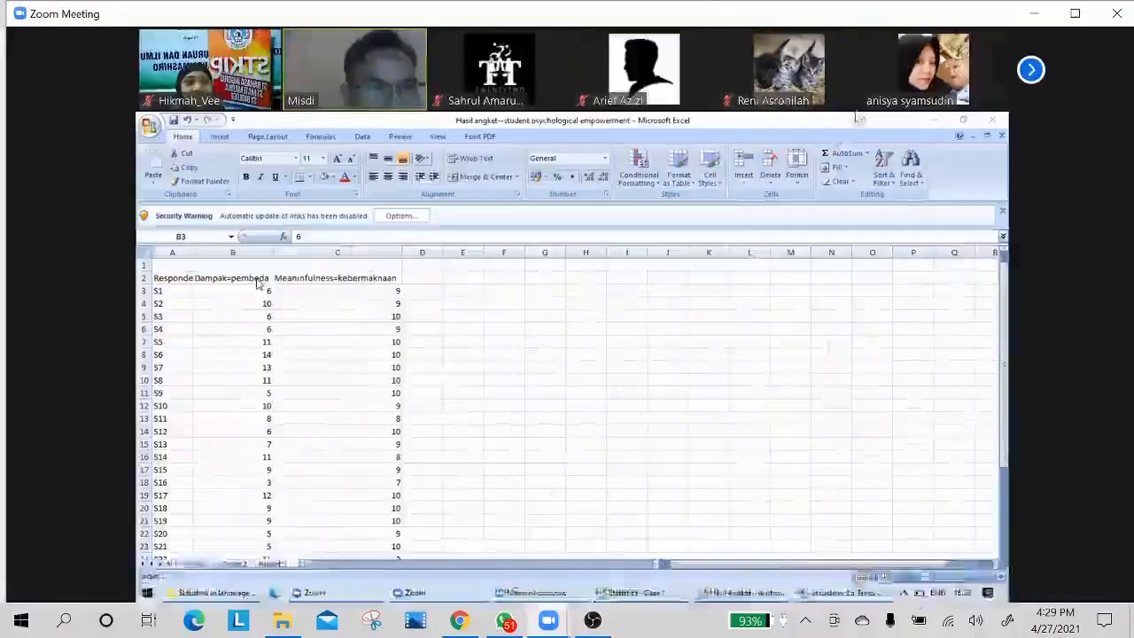
# Page through all groups of participant thumbnails in the meeting and go back to the first one.
pyautogui.click(1031, 70)
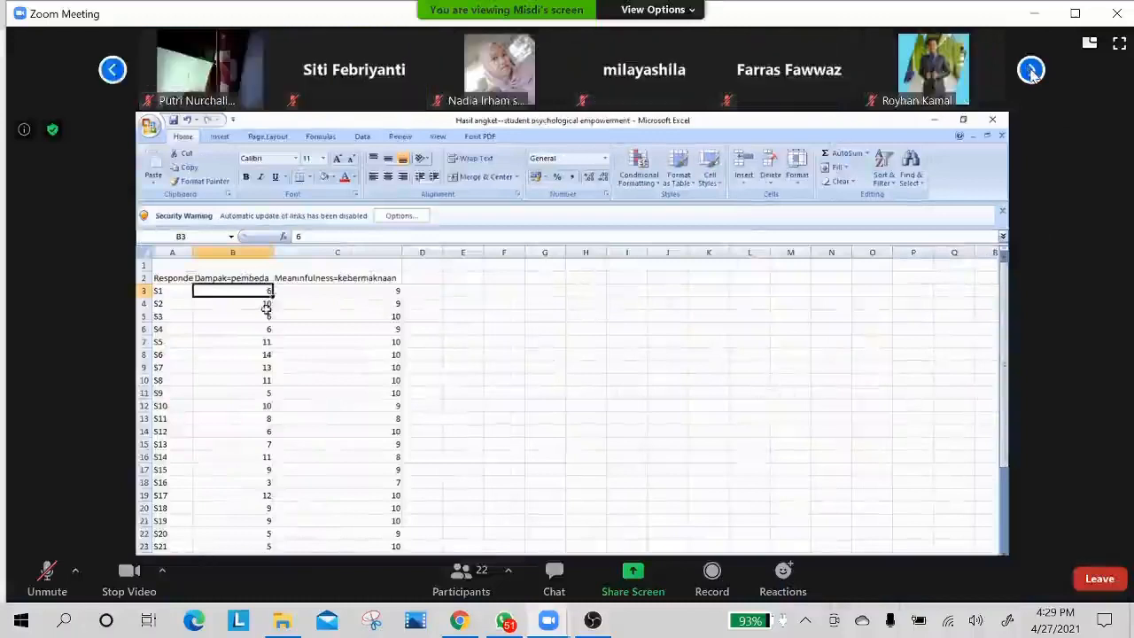
pyautogui.click(1030, 70)
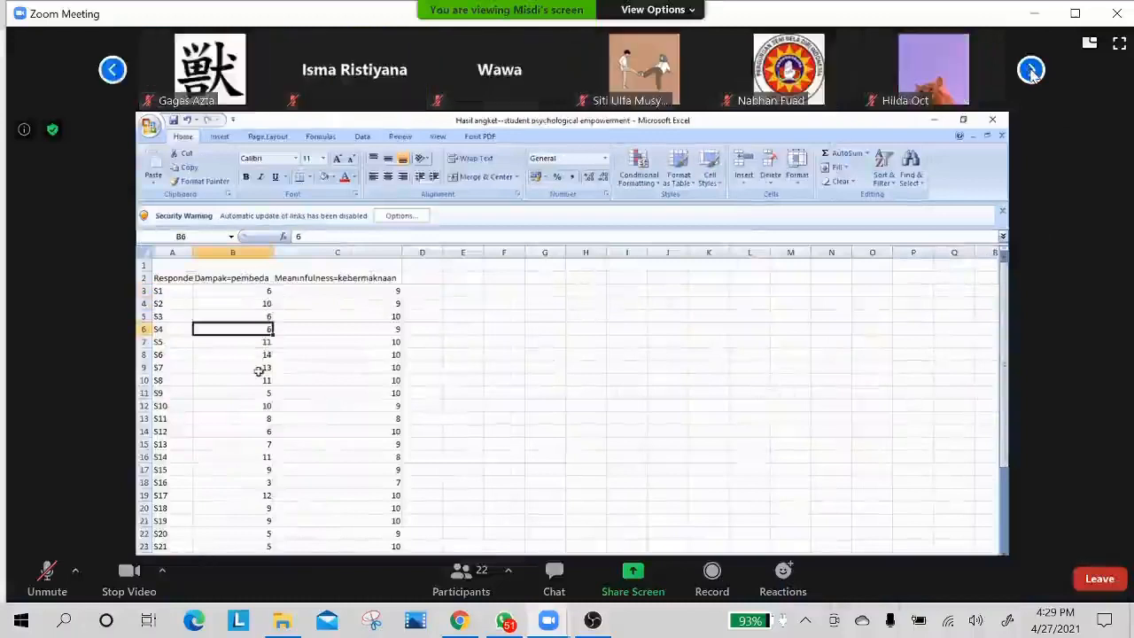
pyautogui.click(1031, 70)
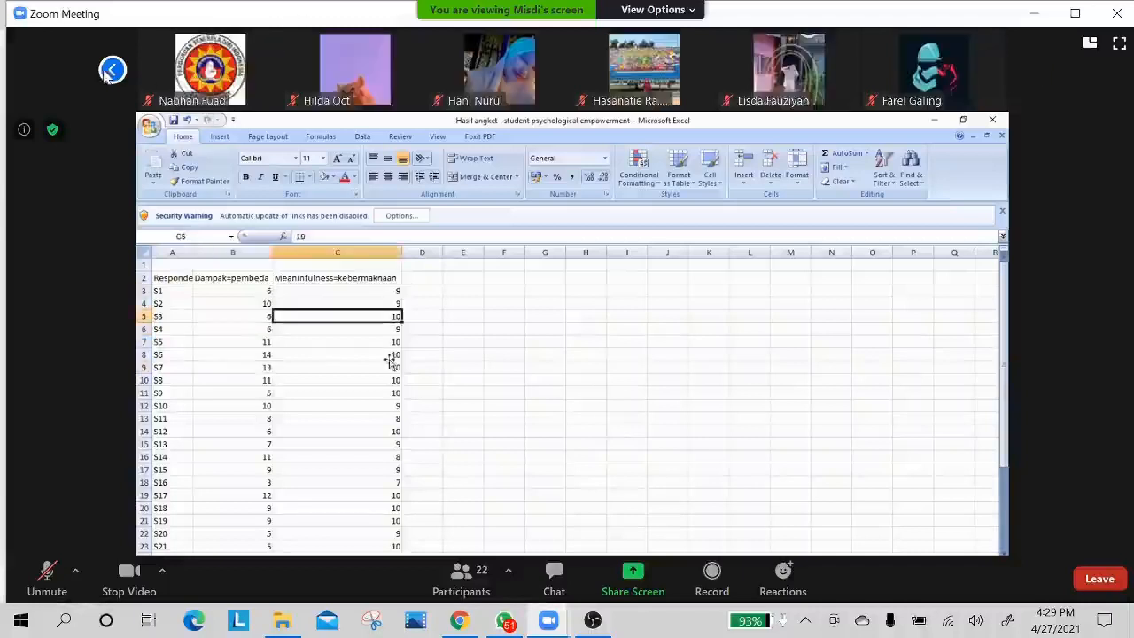
pyautogui.click(106, 74)
pyautogui.click(105, 76)
pyautogui.click(104, 77)
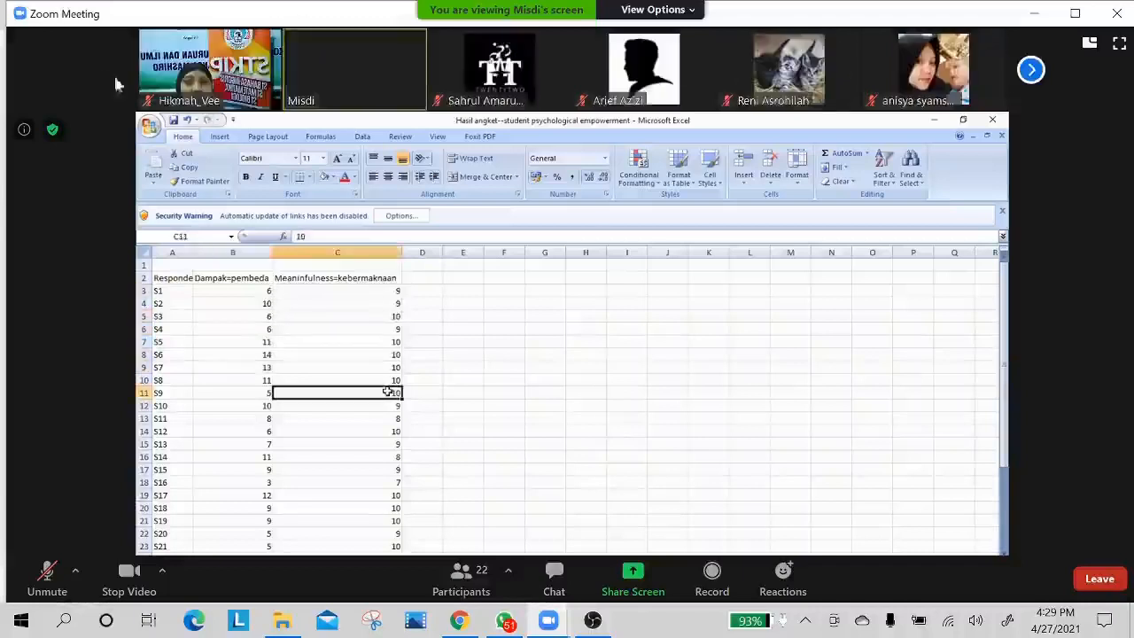
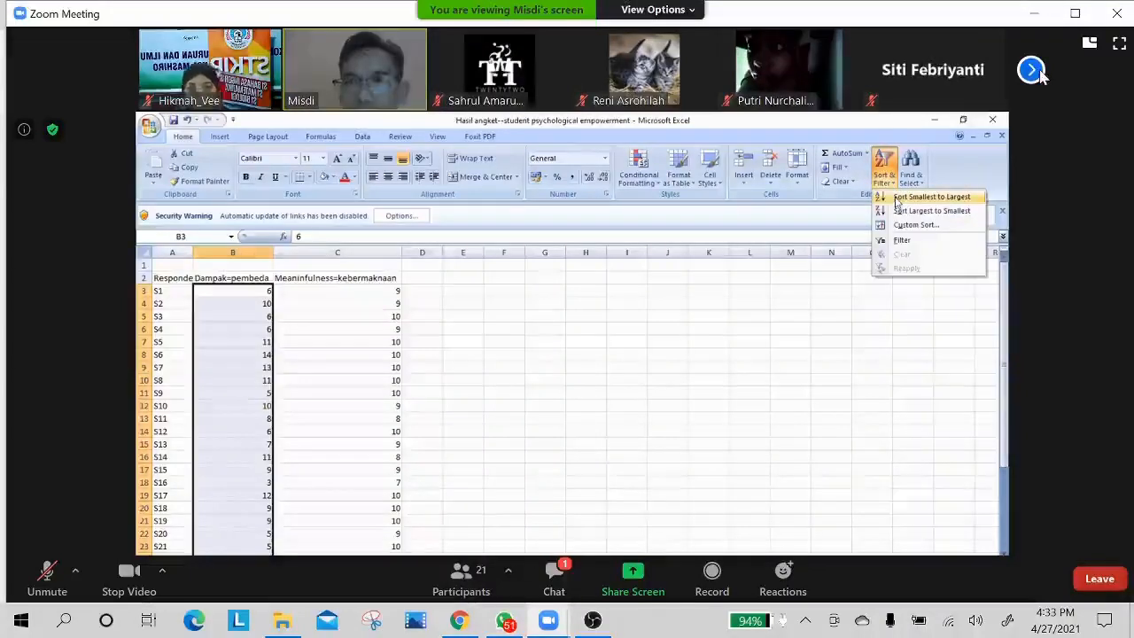
# Page forward through the participant thumbnails to the last group.
pyautogui.click(1030, 71)
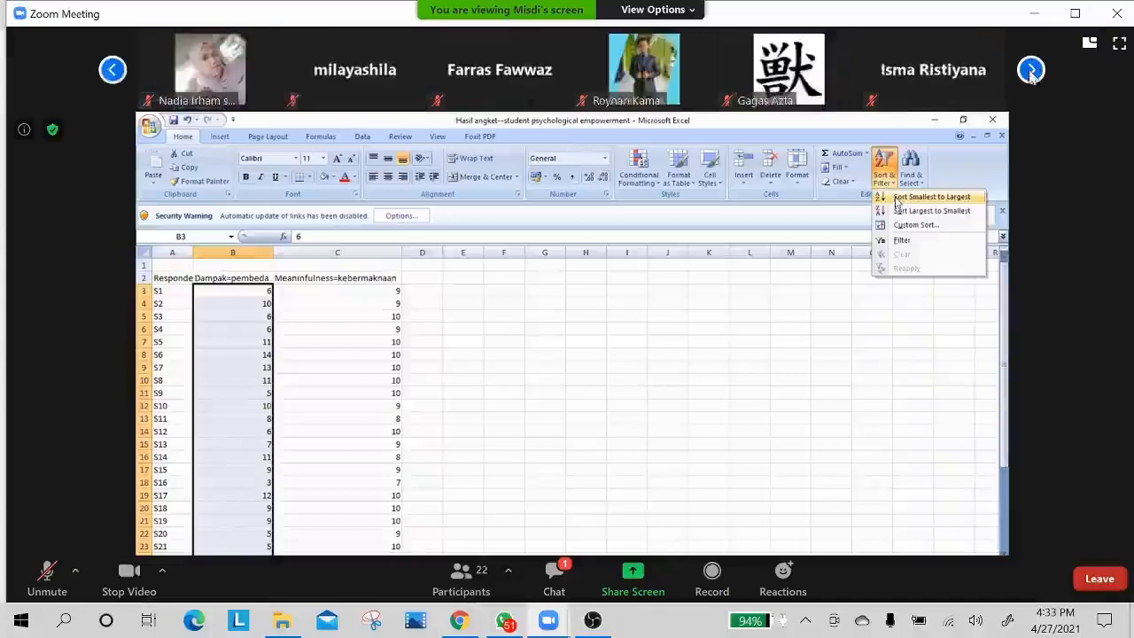
pyautogui.click(1031, 71)
pyautogui.click(1030, 71)
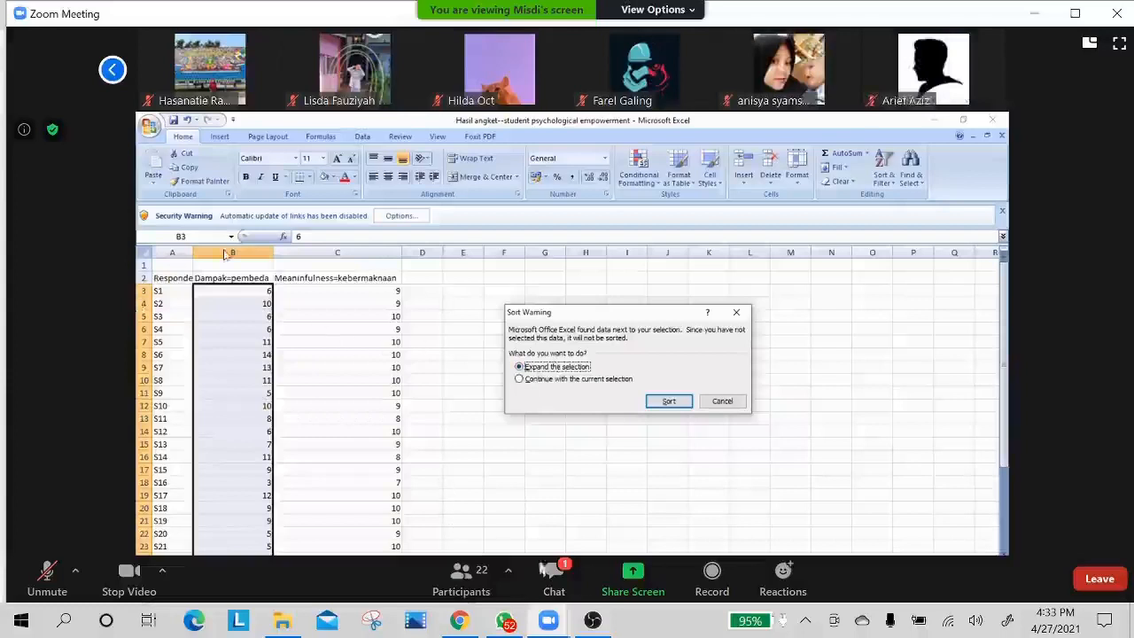
# Read the latest messages in the meeting chat and close the chat.
pyautogui.click(553, 575)
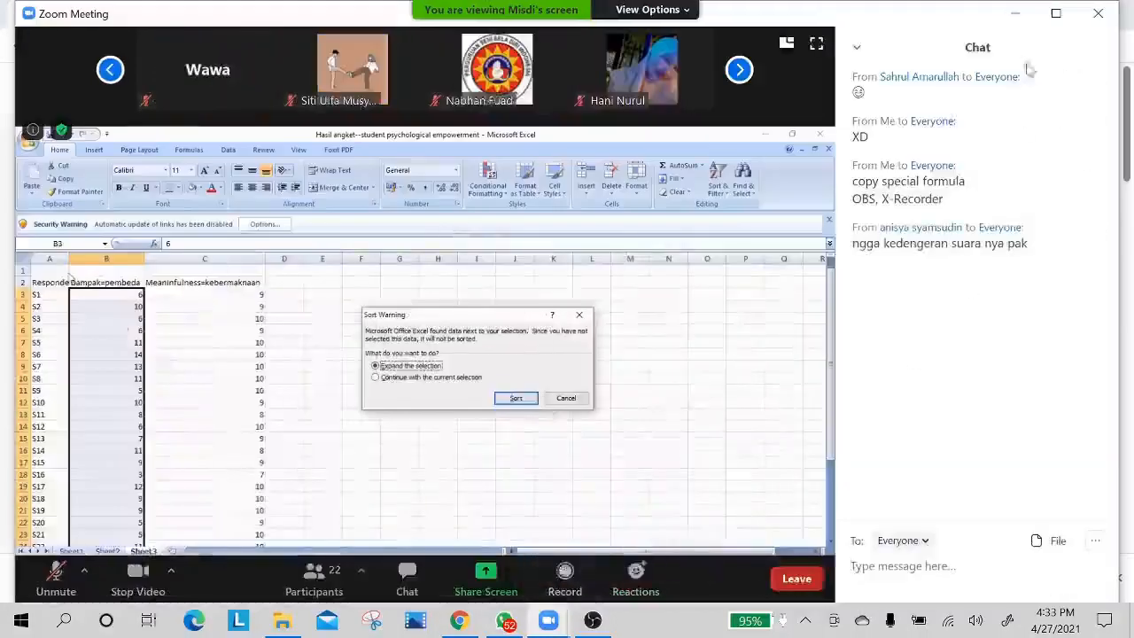
pyautogui.click(858, 48)
pyautogui.click(872, 71)
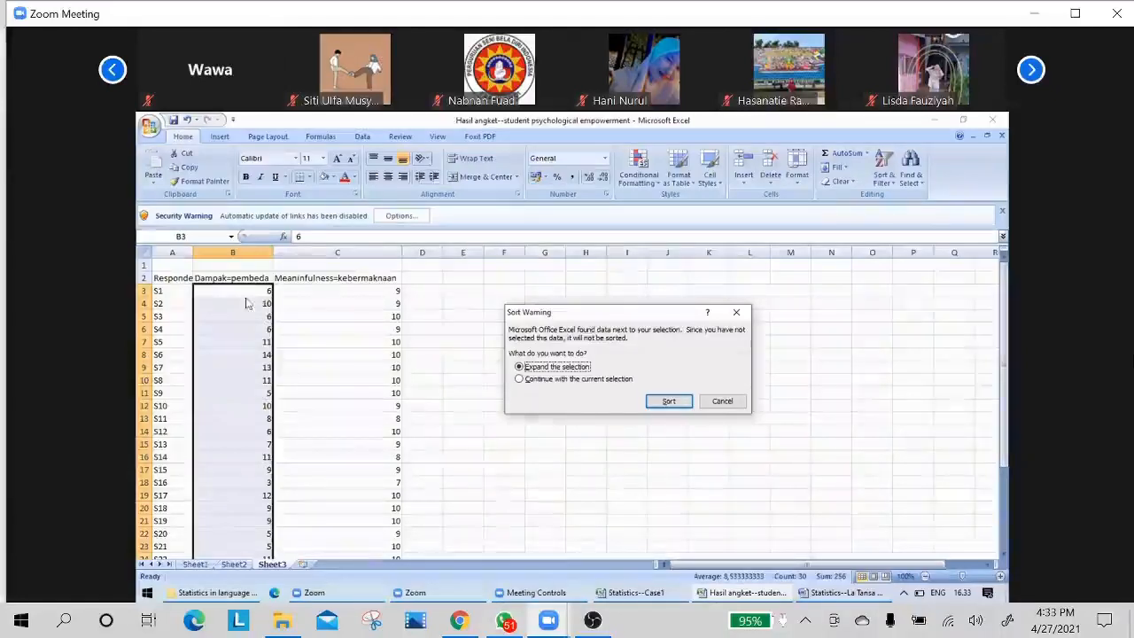
# Sort Sheet3 by the "Dampak=pembeda" scores with the selection expanded, and copy the sorted scores into a new sheet starting at B3.
pyautogui.click(668, 401)
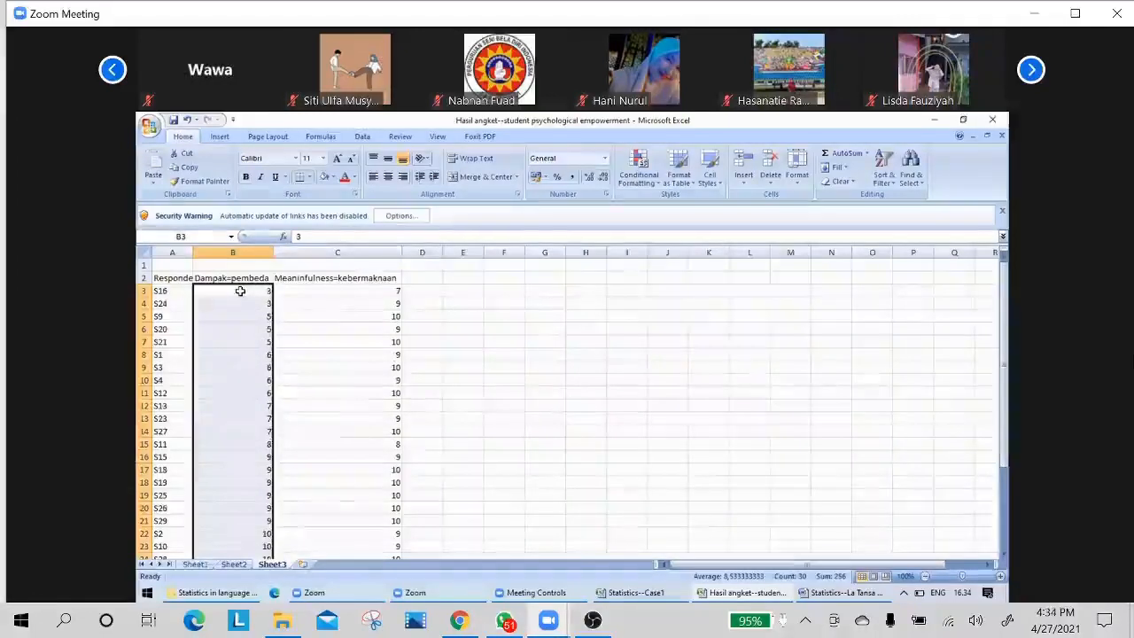
pyautogui.moveTo(240, 291); pyautogui.dragTo(239, 531)
pyautogui.hotkey('ctrl', 'c')
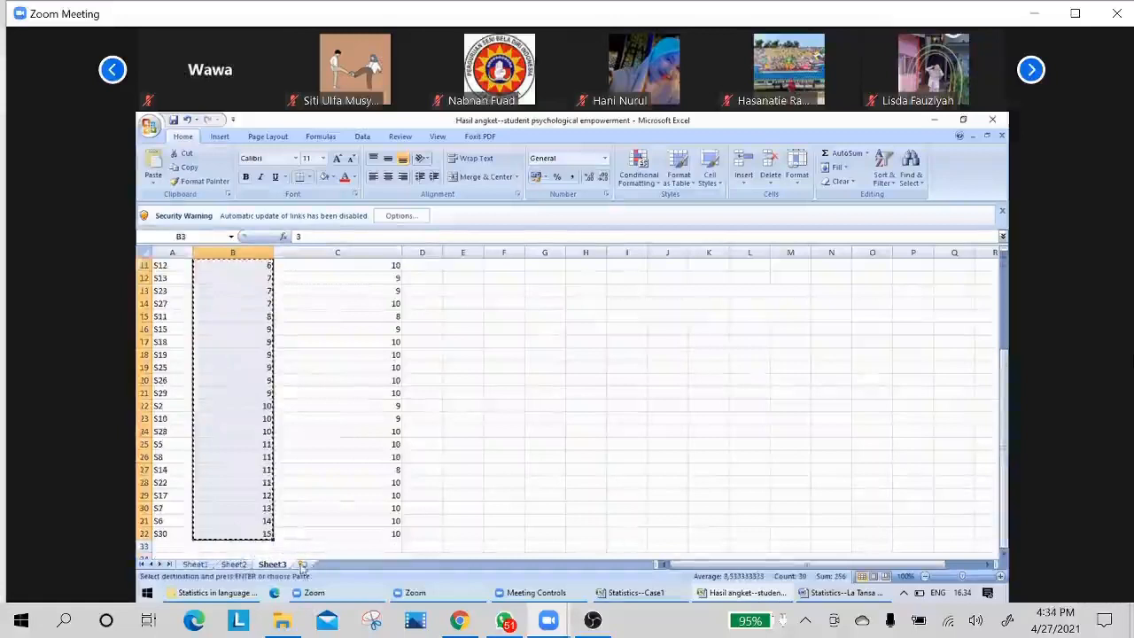
pyautogui.click(300, 563)
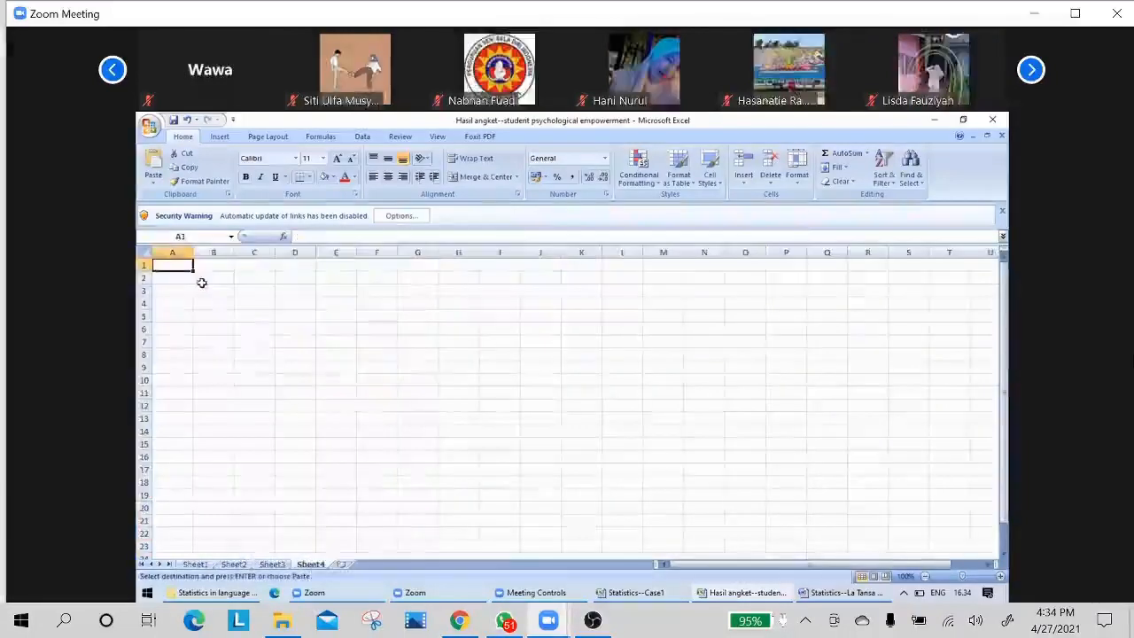
pyautogui.click(203, 293)
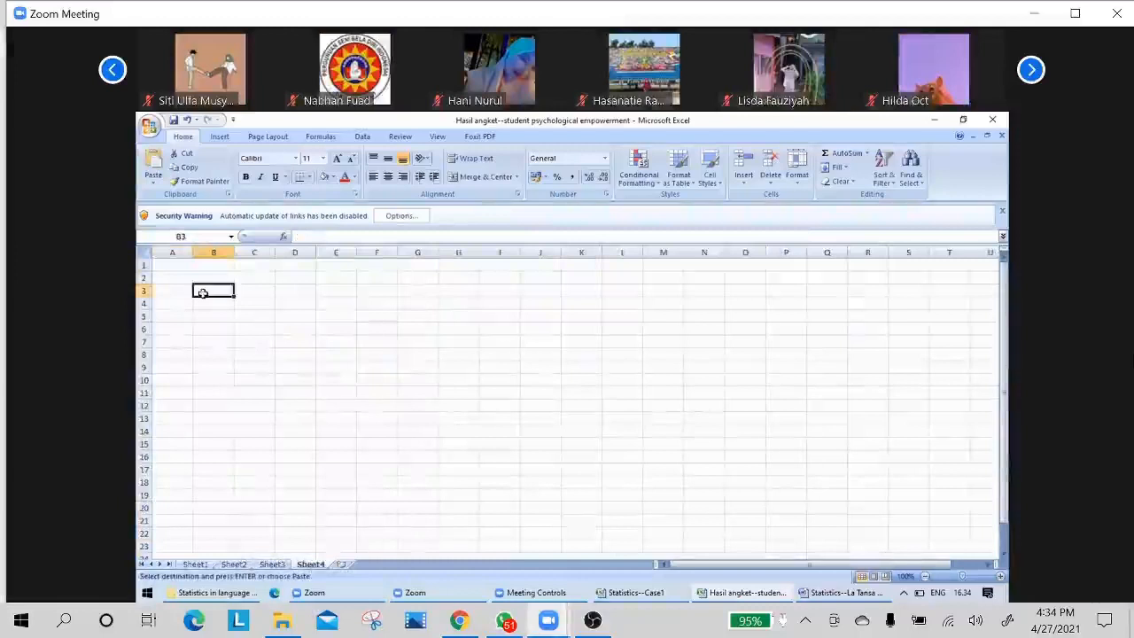
pyautogui.hotkey('ctrl', 'v')
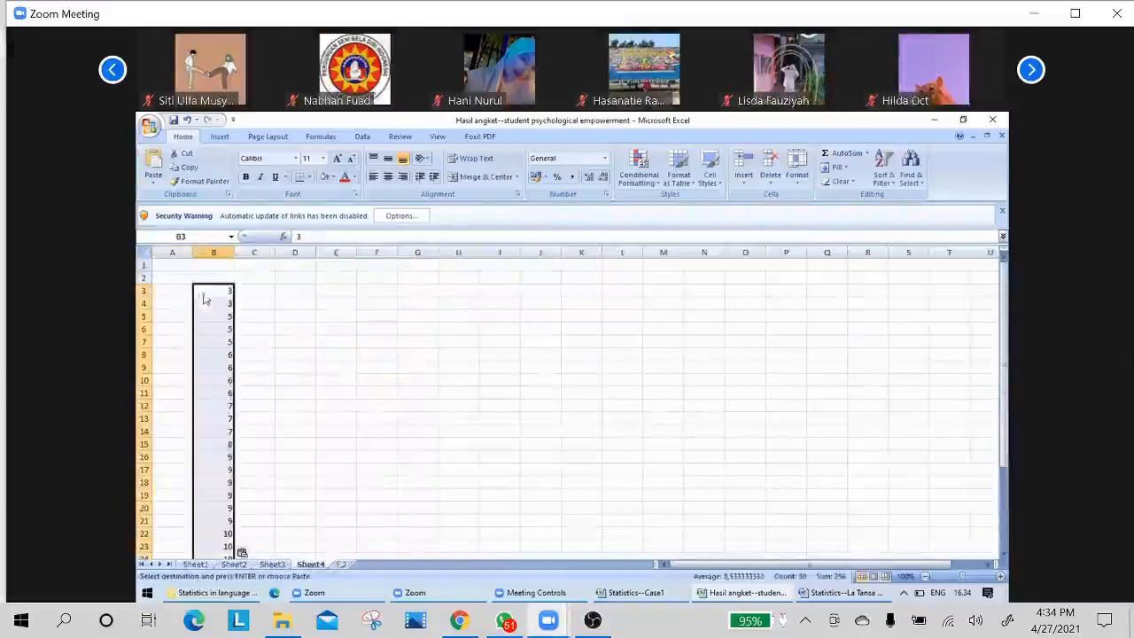
pyautogui.click(261, 291)
# Sort the "Meaninfulness=kebermaknaan" scores on Sheet3 from smallest to largest with the selection expanded, and review the sorted rows.
pyautogui.click(274, 565)
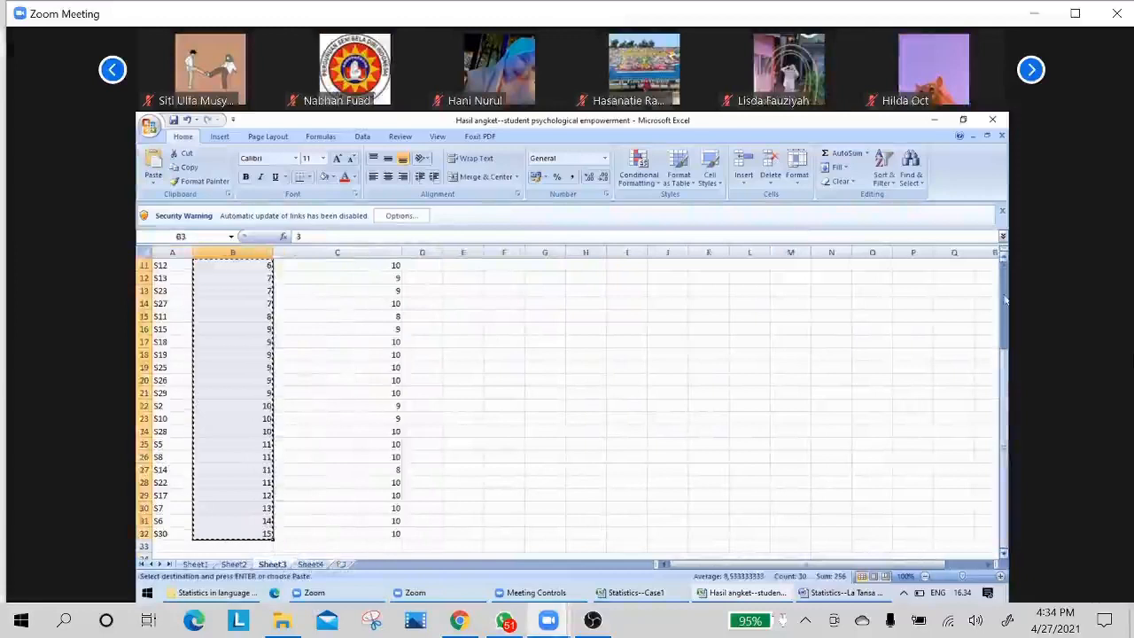
pyautogui.moveTo(1005, 296); pyautogui.dragTo(1005, 269)
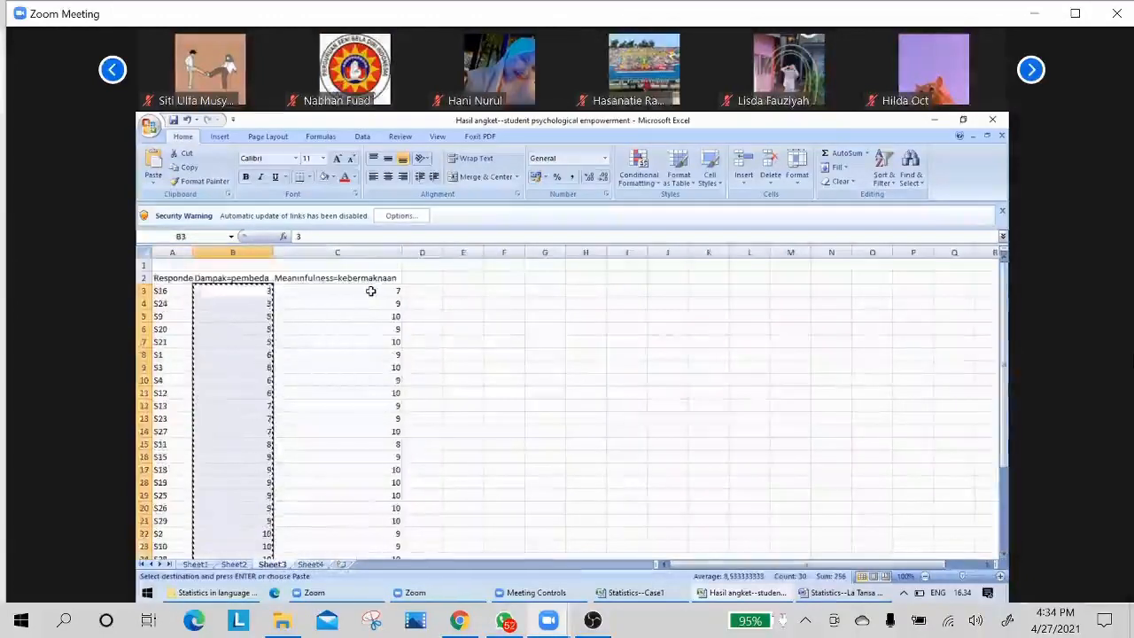
pyautogui.moveTo(370, 291); pyautogui.dragTo(379, 541)
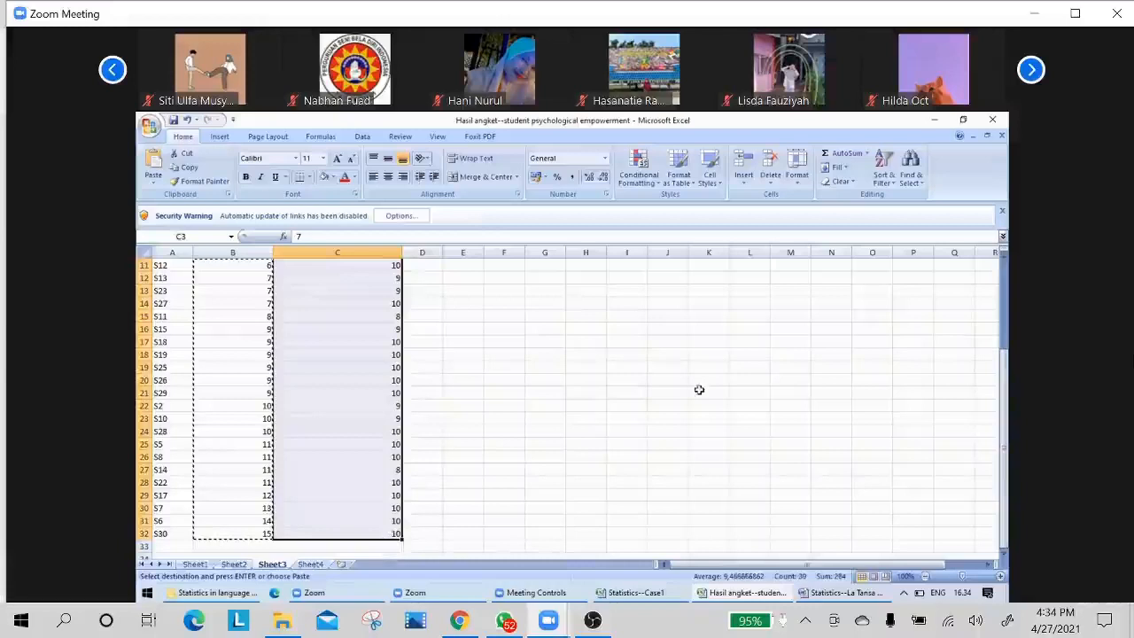
pyautogui.click(897, 184)
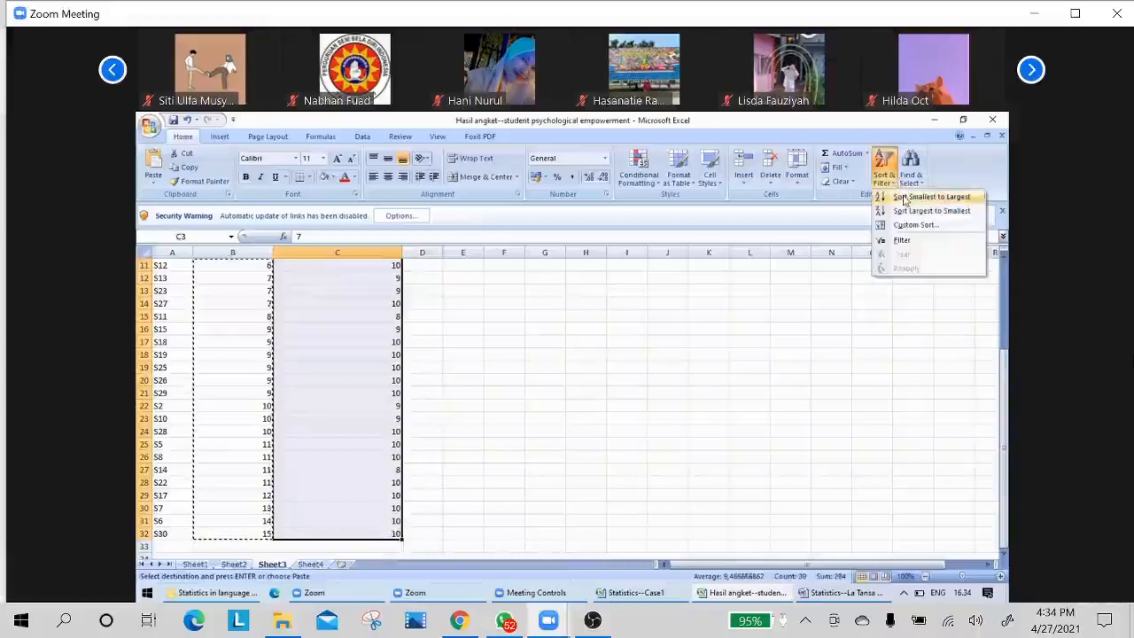
pyautogui.click(903, 200)
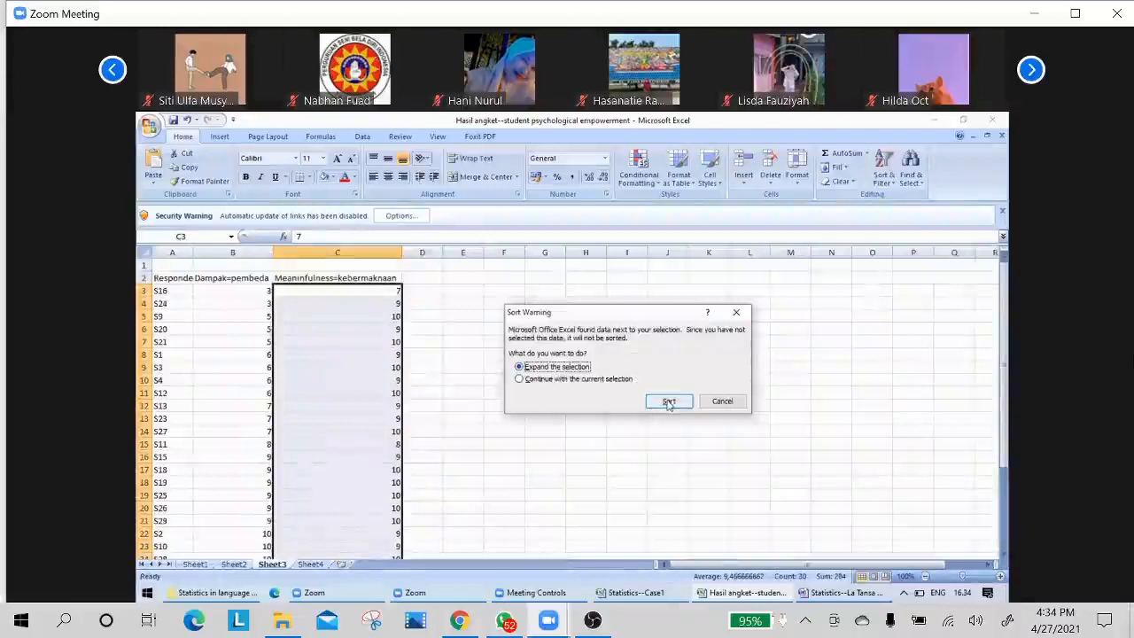
pyautogui.click(669, 402)
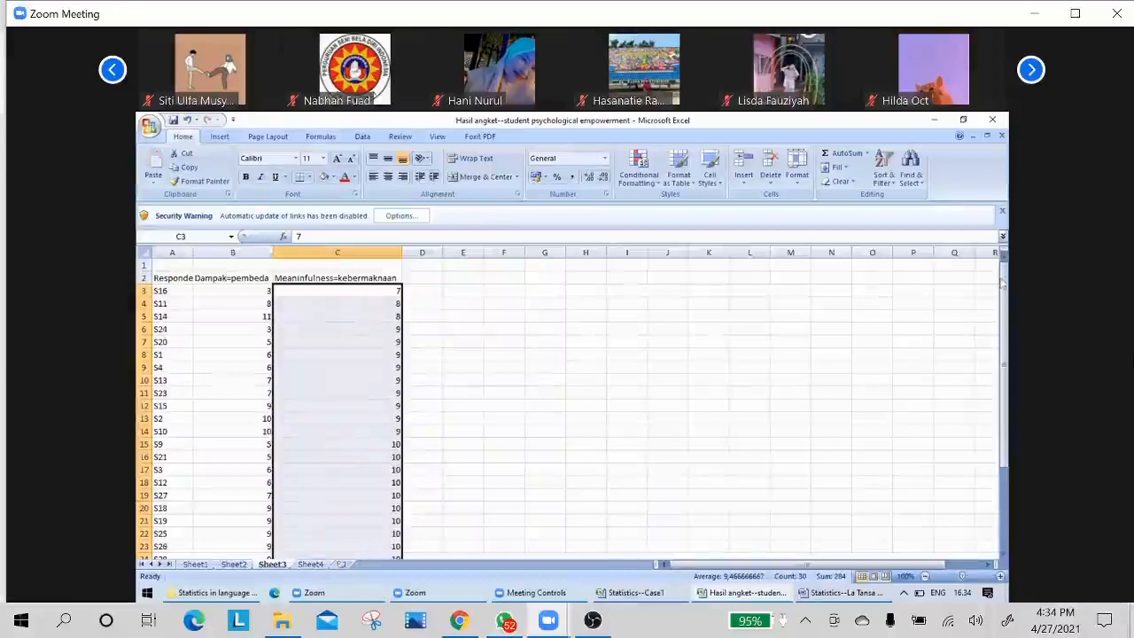
pyautogui.moveTo(1003, 281); pyautogui.dragTo(1005, 375)
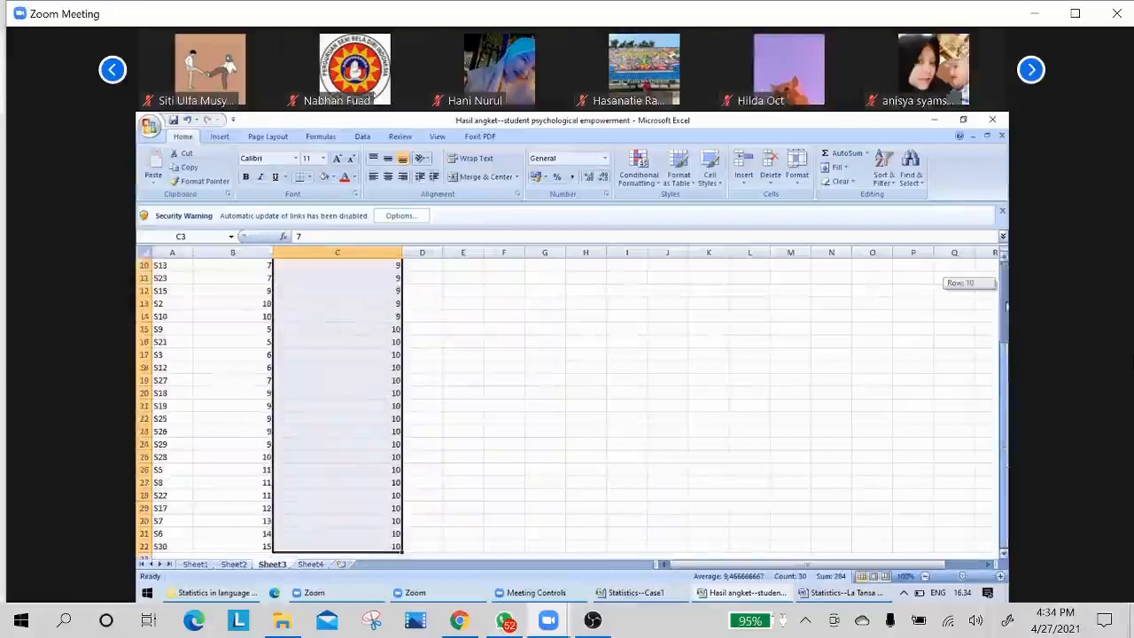
pyautogui.moveTo(1006, 291); pyautogui.dragTo(1006, 291)
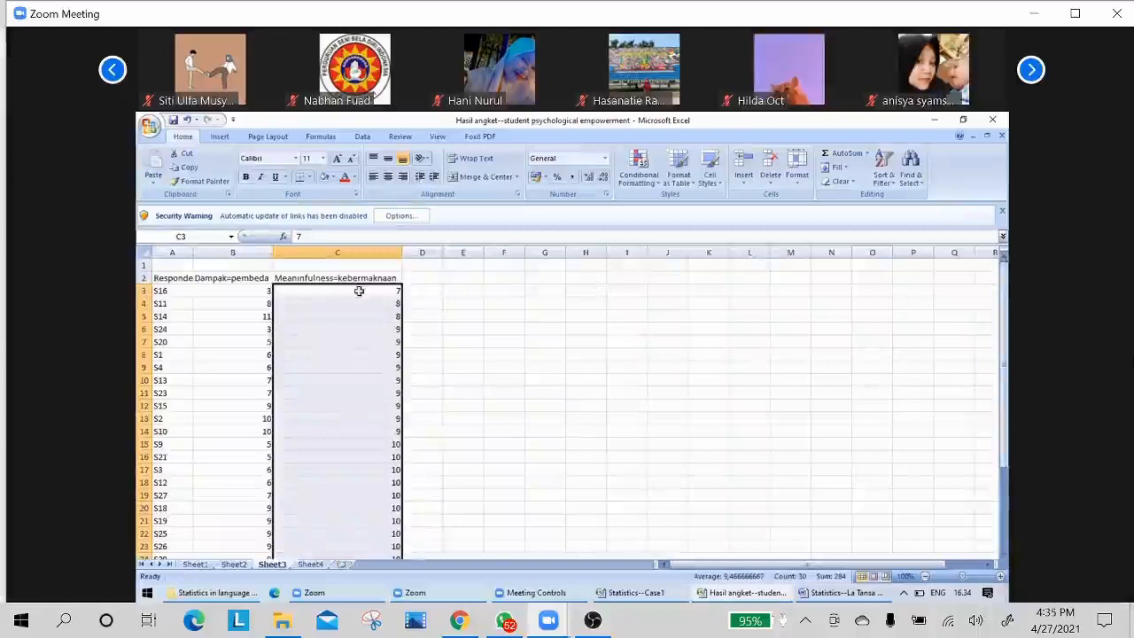
# Copy the sorted "Meaninfulness=kebermaknaan" scores from Sheet3 into Sheet4 starting at C3.
pyautogui.moveTo(359, 290); pyautogui.dragTo(375, 443)
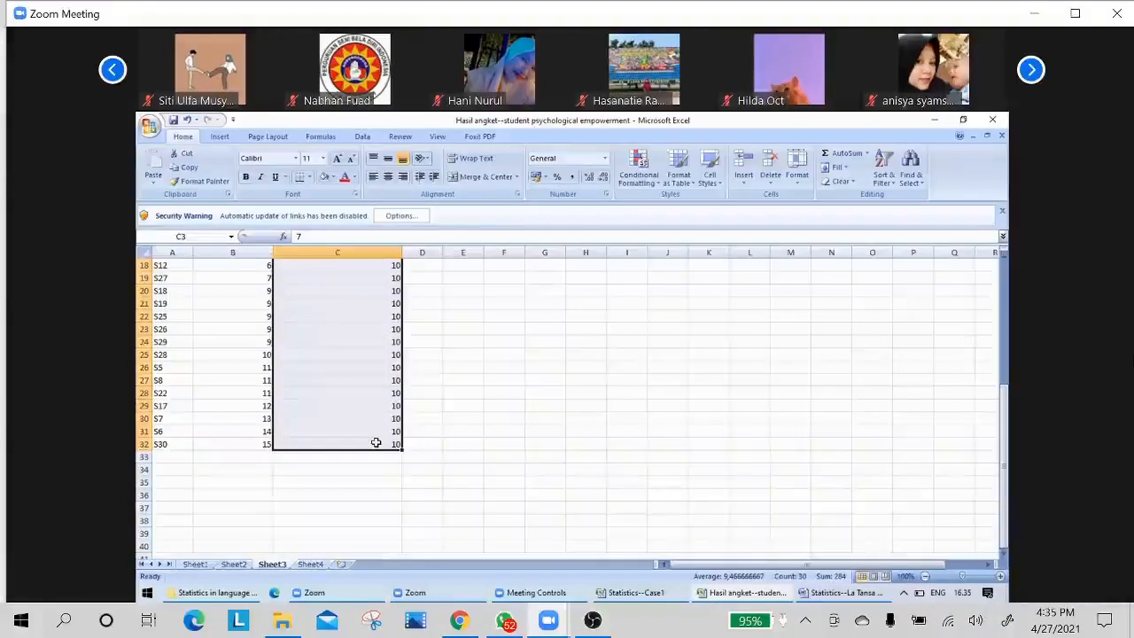
pyautogui.hotkey('ctrl', 'c')
pyautogui.click(312, 565)
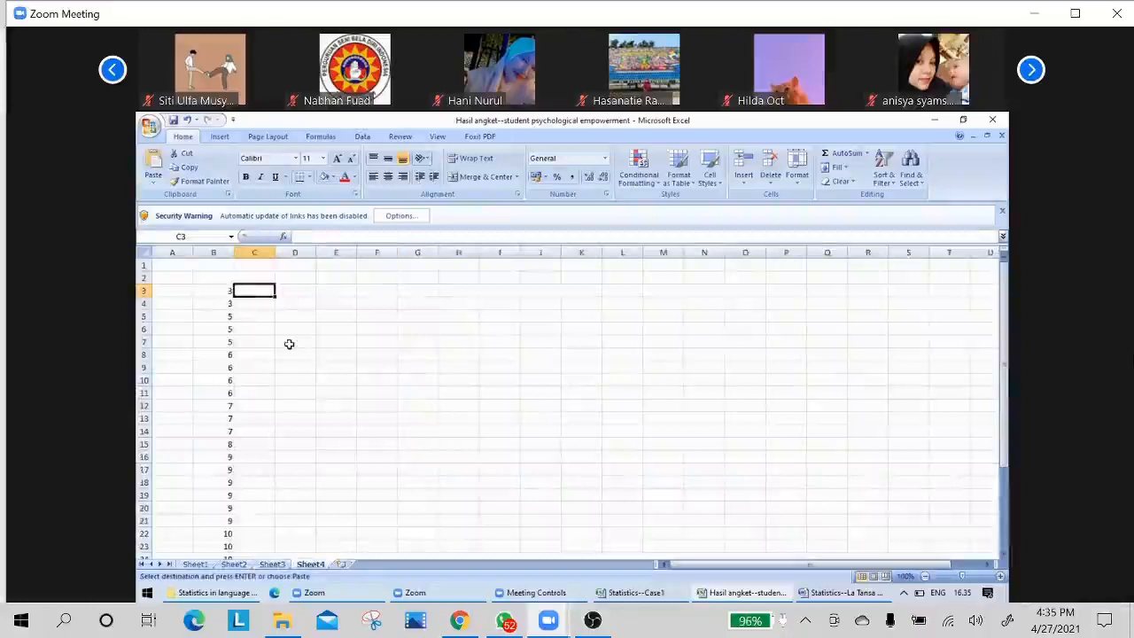
pyautogui.hotkey('ctrl', 'v')
pyautogui.click(304, 300)
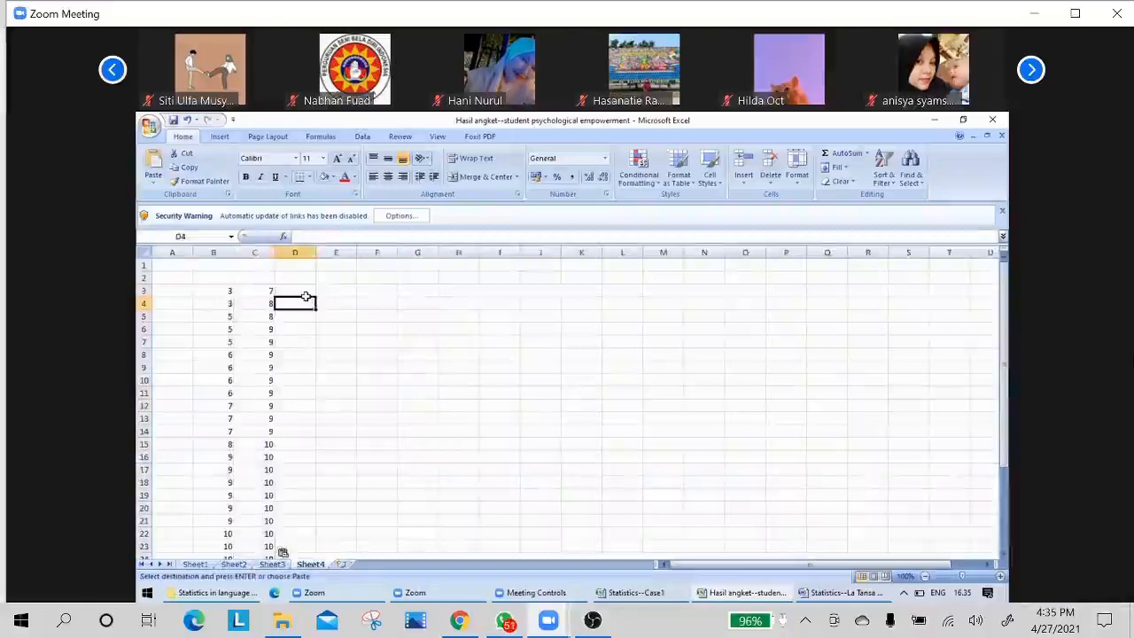
pyautogui.click(301, 290)
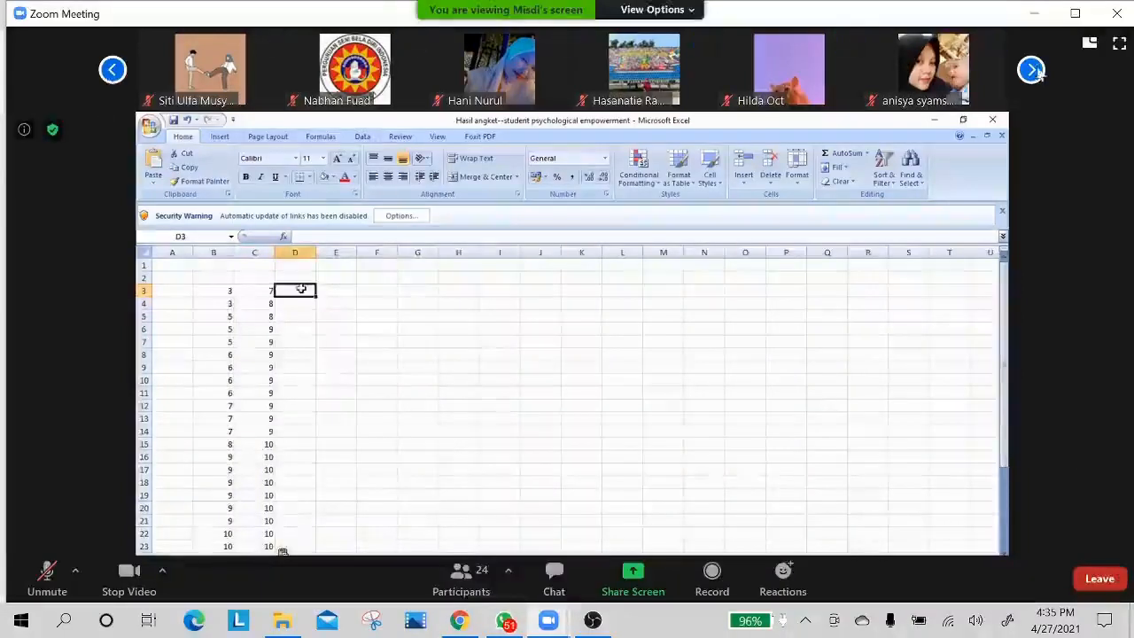
# Page to the last group of participant thumbnails and back to the first one.
pyautogui.click(1035, 71)
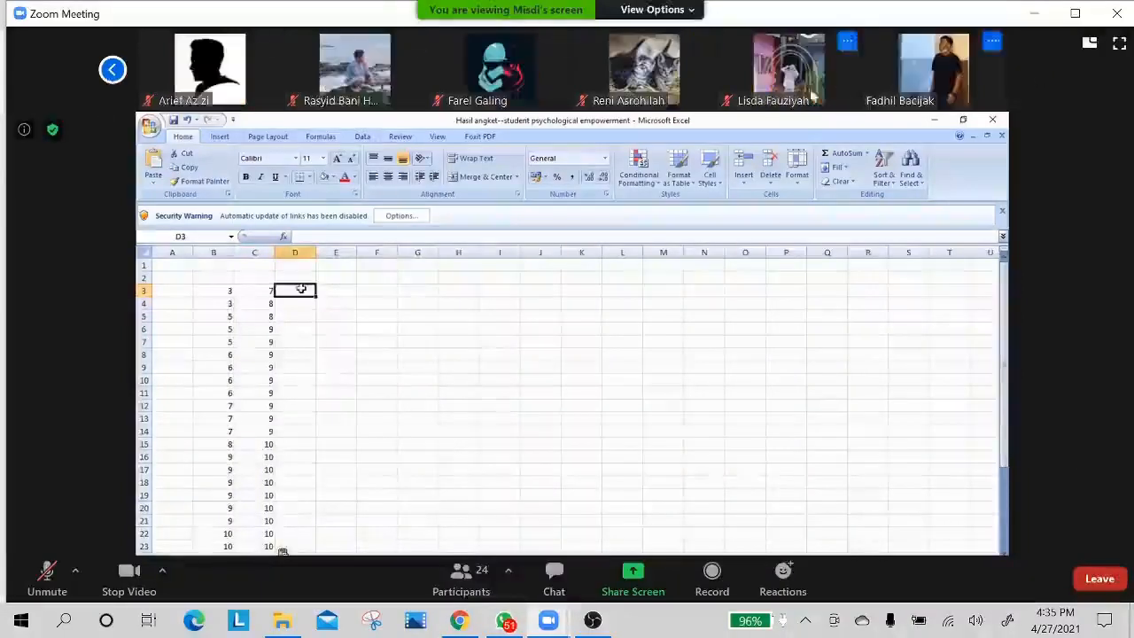
pyautogui.click(112, 74)
pyautogui.click(113, 74)
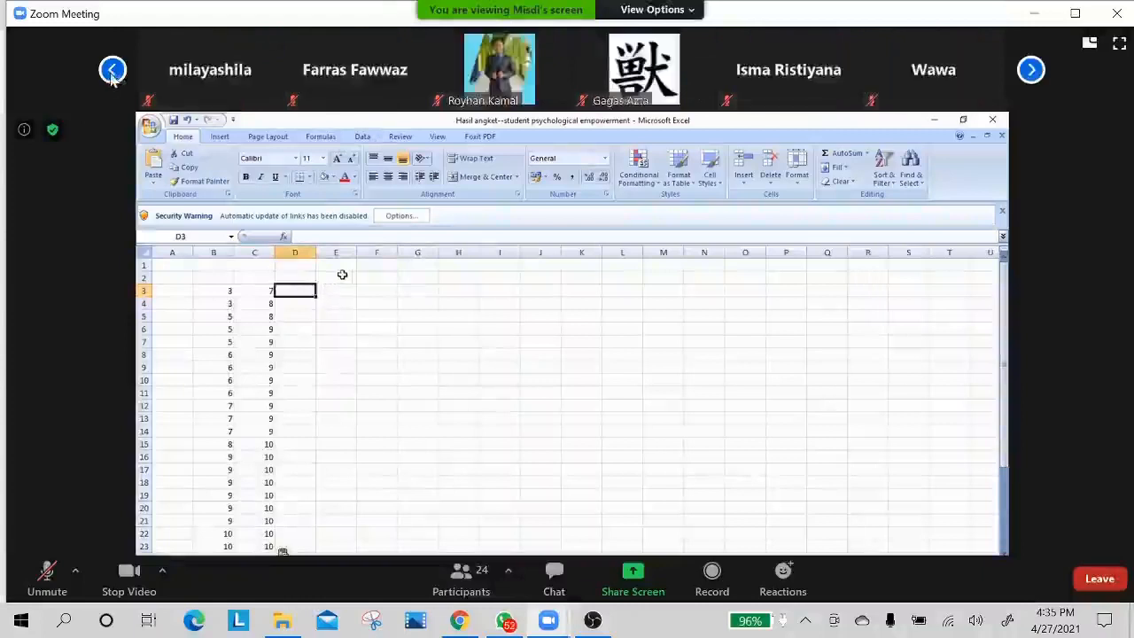
pyautogui.click(113, 75)
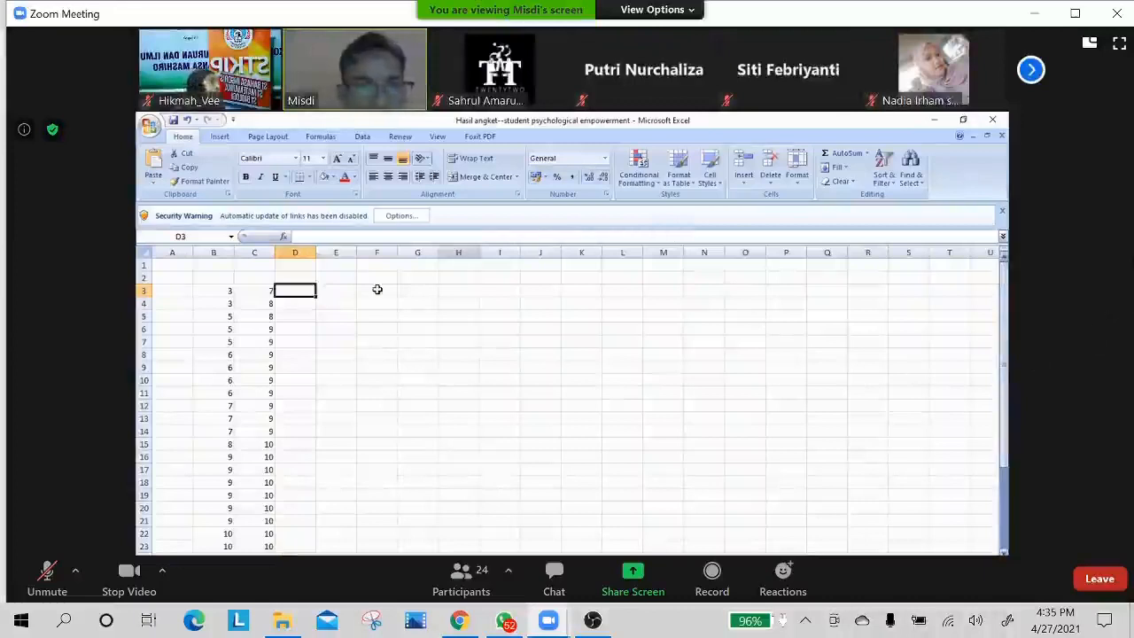
# Switch to the Word notes and add the line "Shorting data" under "Presenting data in form of chart:".
pyautogui.click(377, 289)
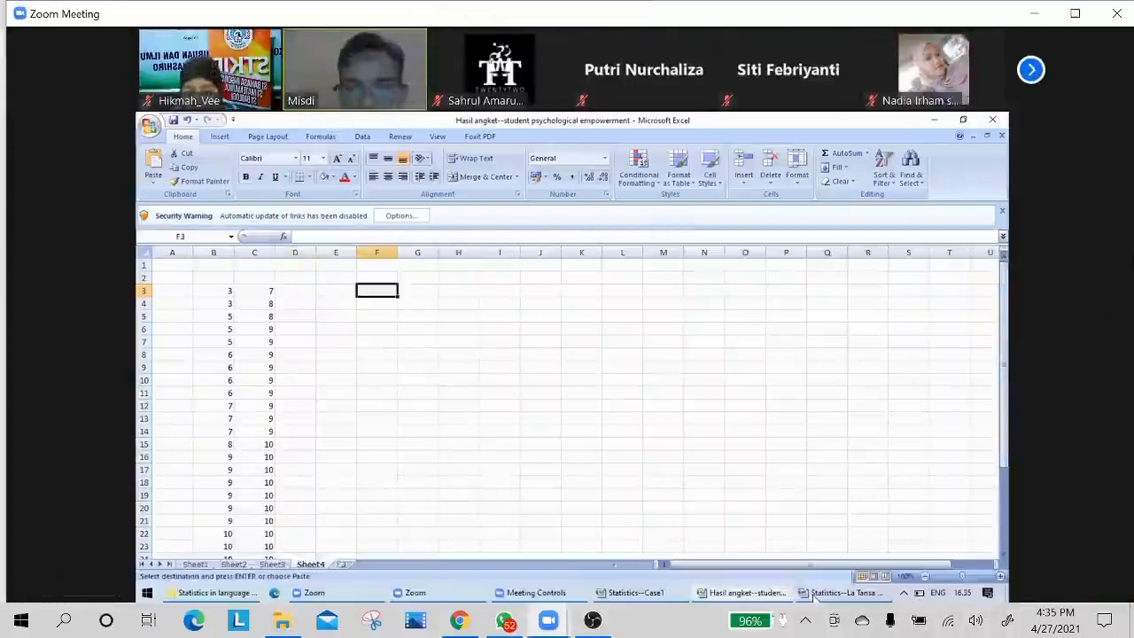
pyautogui.click(815, 596)
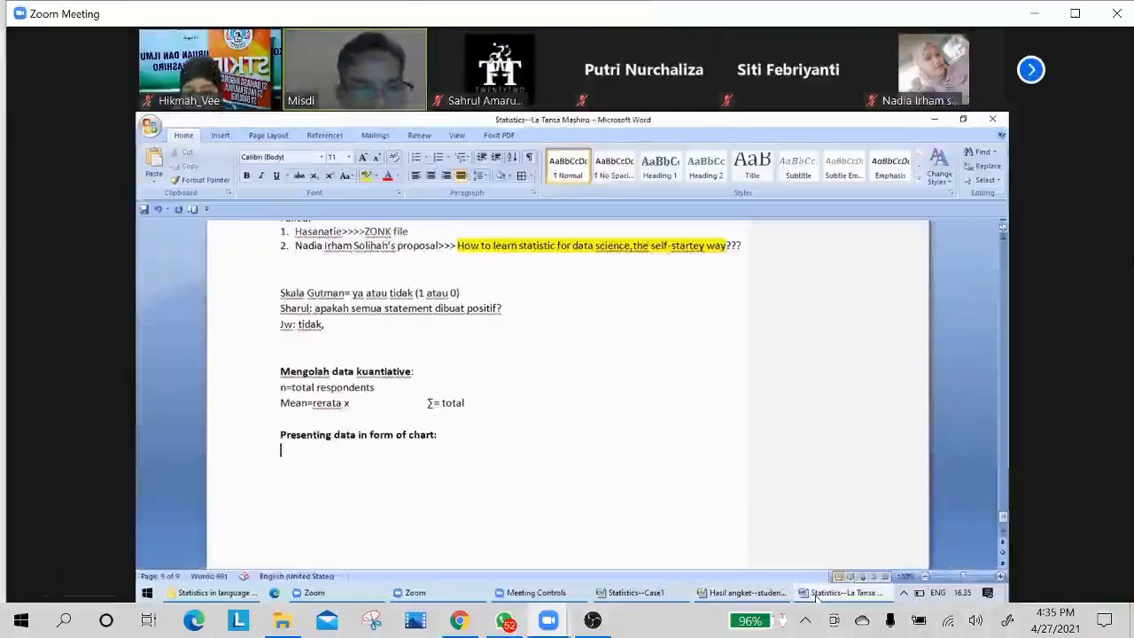
pyautogui.write('Shorting d')
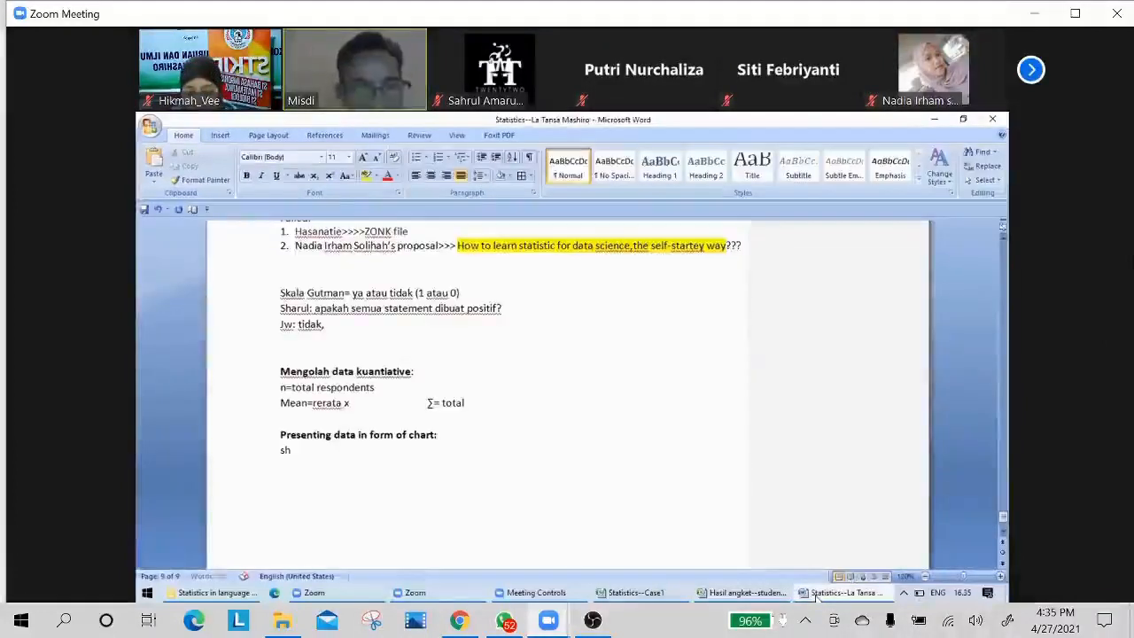
pyautogui.write('ata')
pyautogui.press('Return')
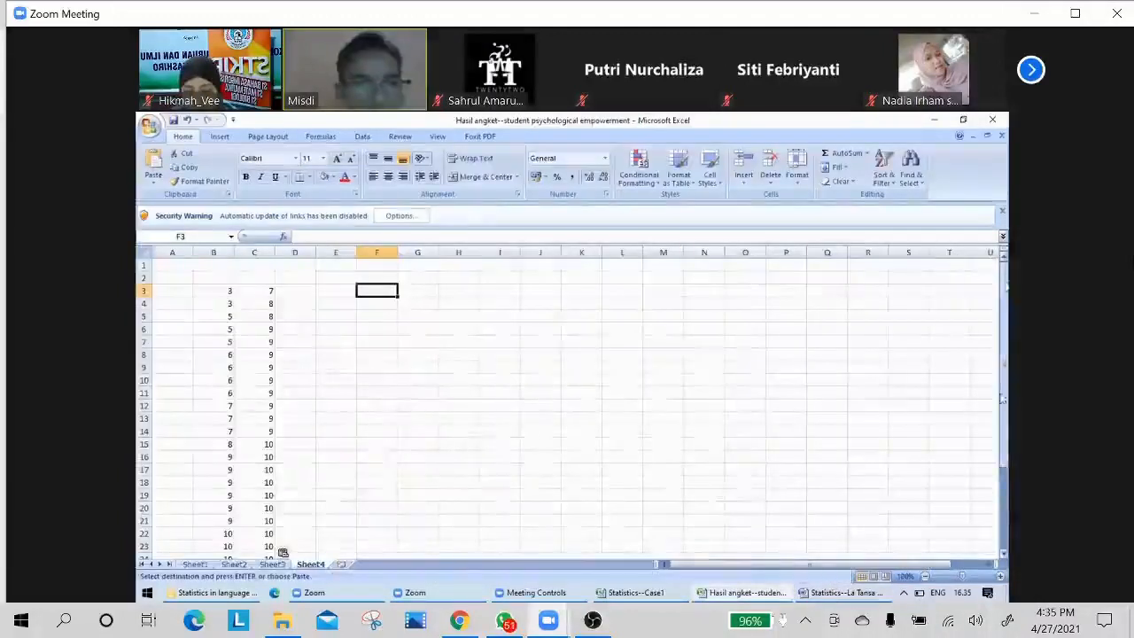
# Enter "n=30" in cell A33 of Sheet4 in the Excel workbook, beneath the score rows.
pyautogui.moveTo(1007, 285); pyautogui.dragTo(1004, 294)
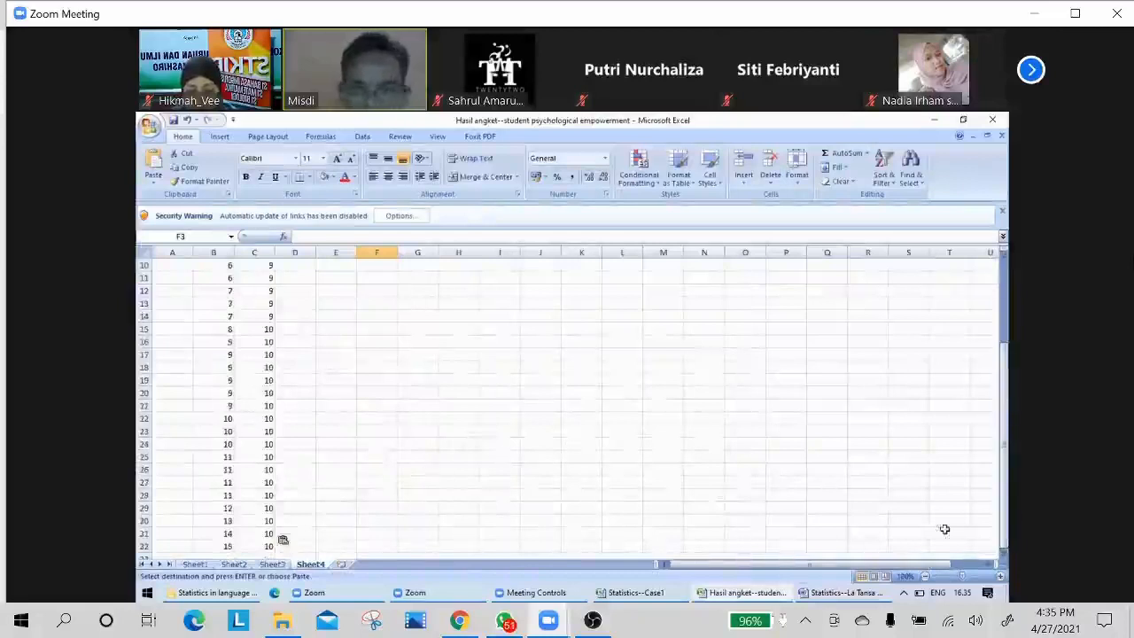
pyautogui.click(1004, 557)
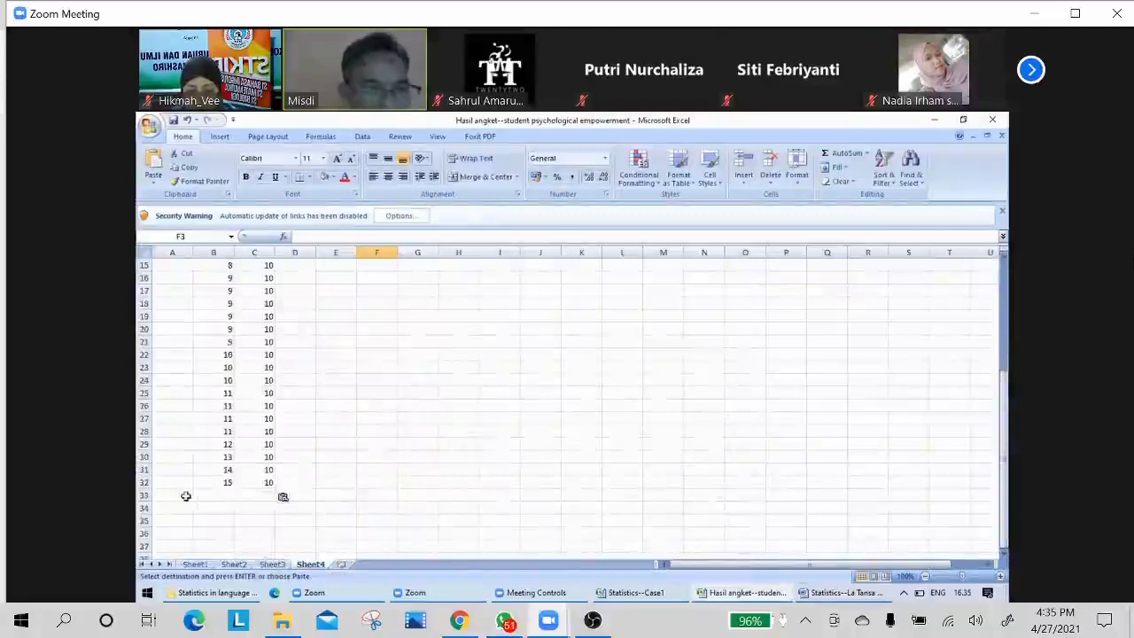
pyautogui.click(168, 496)
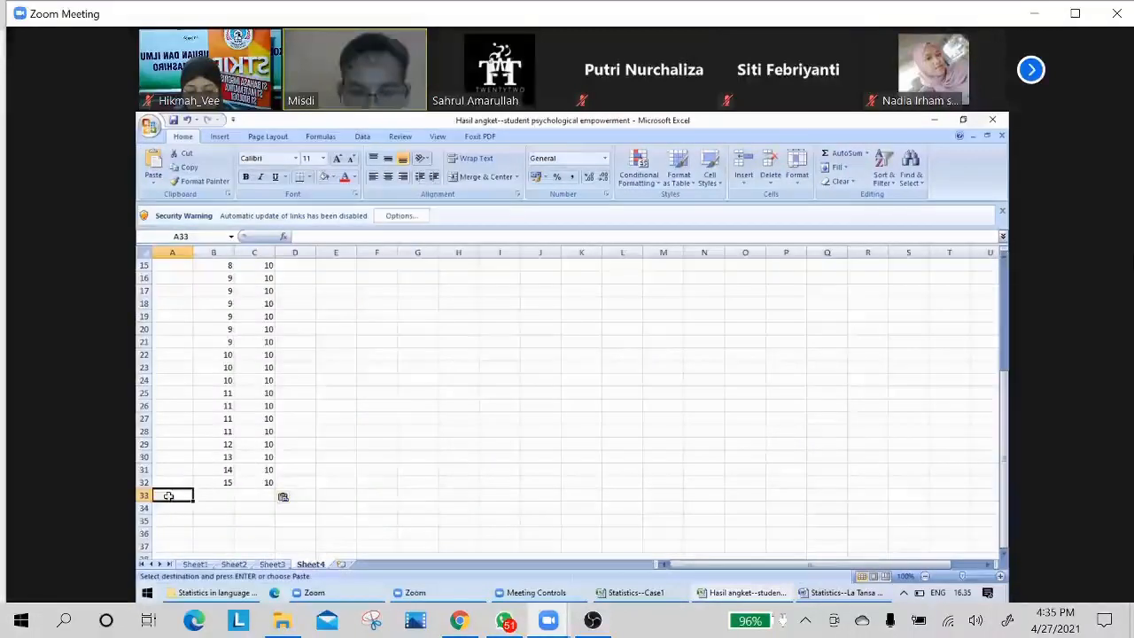
pyautogui.write('n')
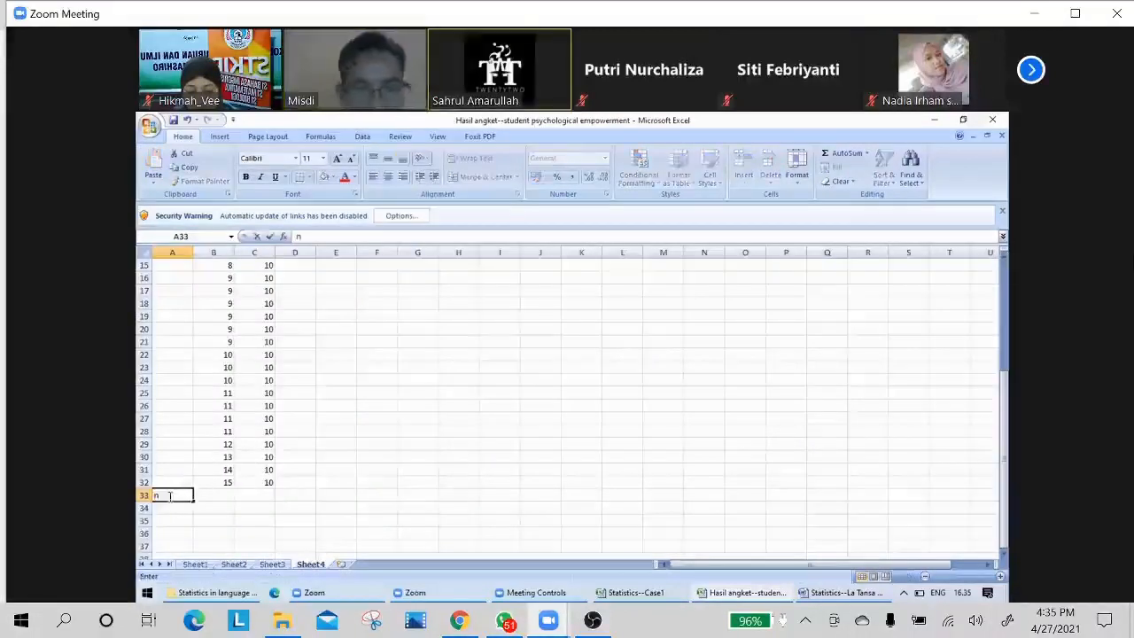
pyautogui.write('=3')
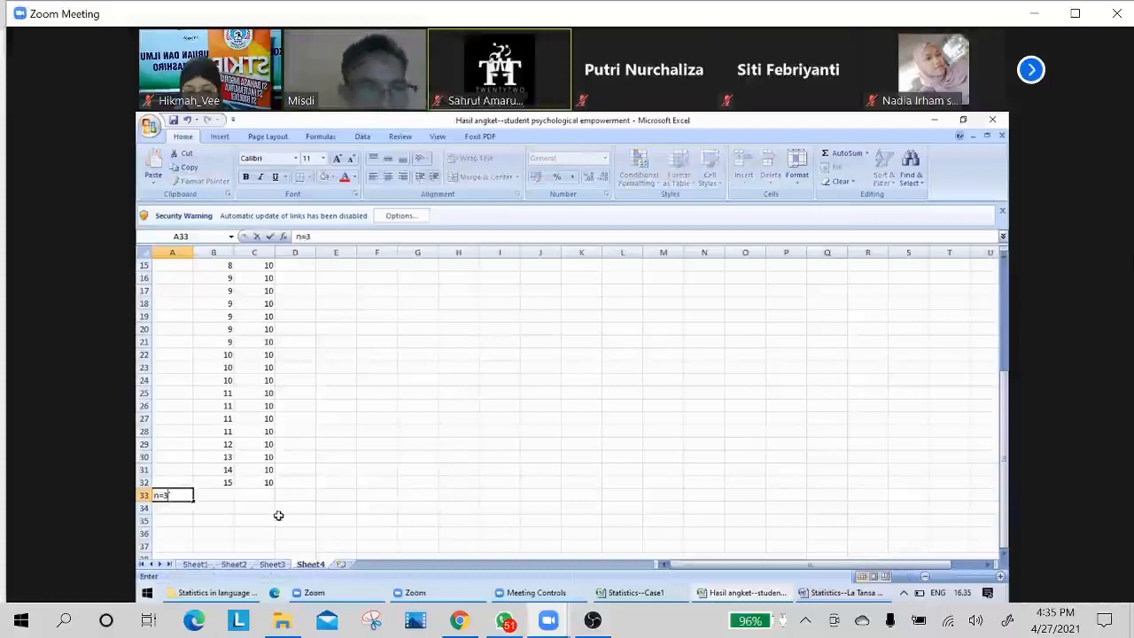
pyautogui.write('0')
# Highlight the column B scores on Sheet4 from row 32 up to row 3 and review them down to the last row.
pyautogui.moveTo(227, 484); pyautogui.dragTo(228, 321)
pyautogui.moveTo(228, 239); pyautogui.dragTo(219, 295)
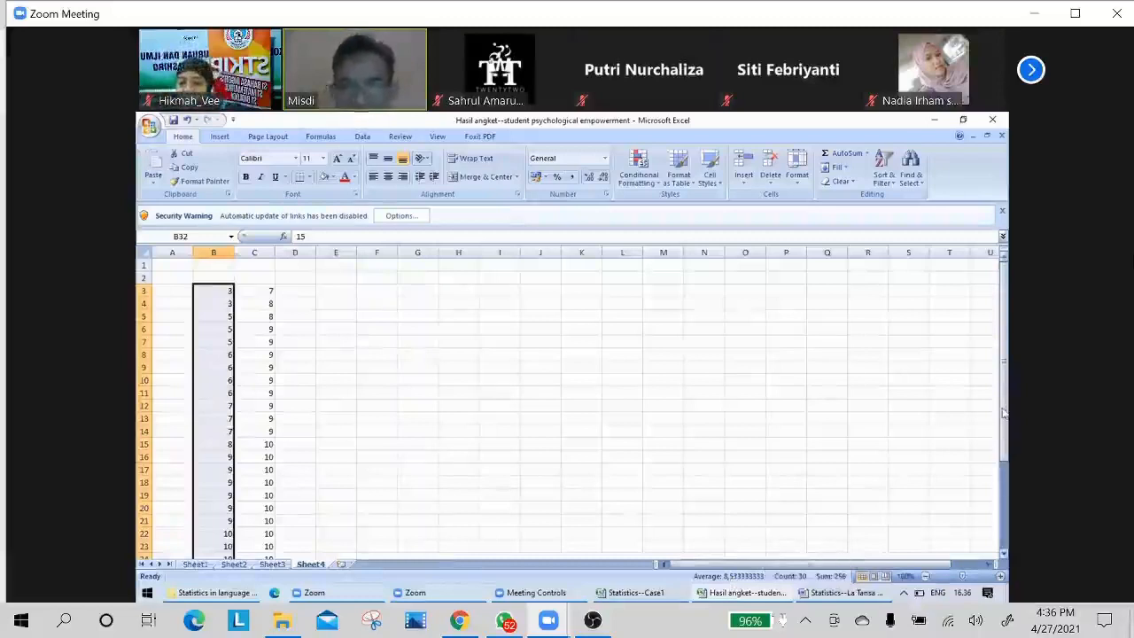
pyautogui.scroll(-3, 566, 407)
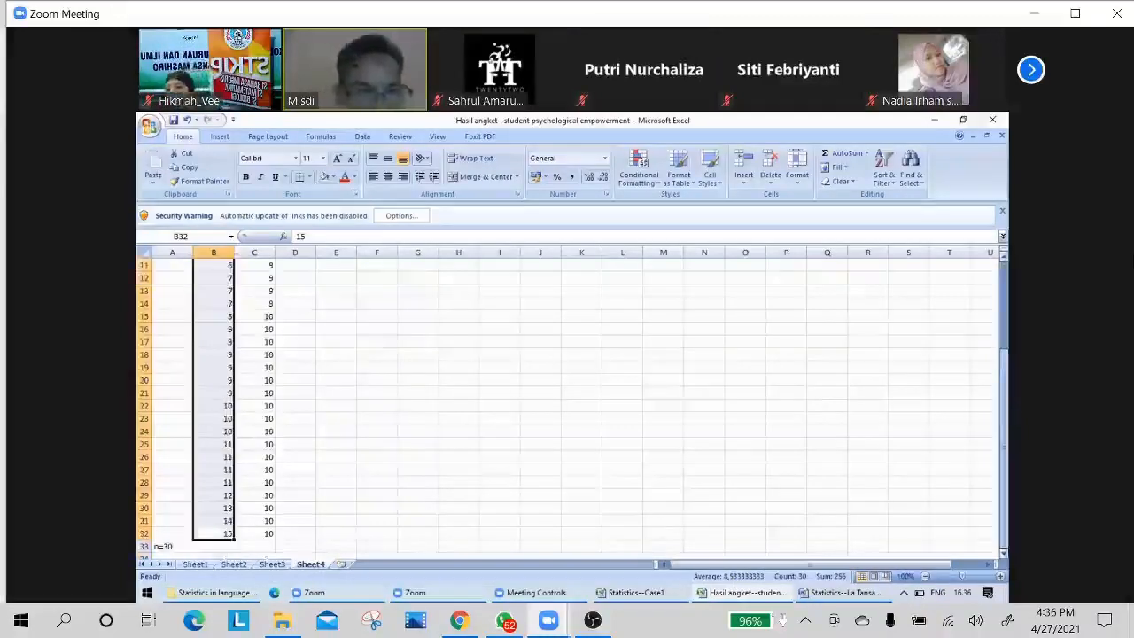
# Start a SUM formula in cell B33 of Sheet4 with the last score, B32, as its first reference.
pyautogui.click(338, 534)
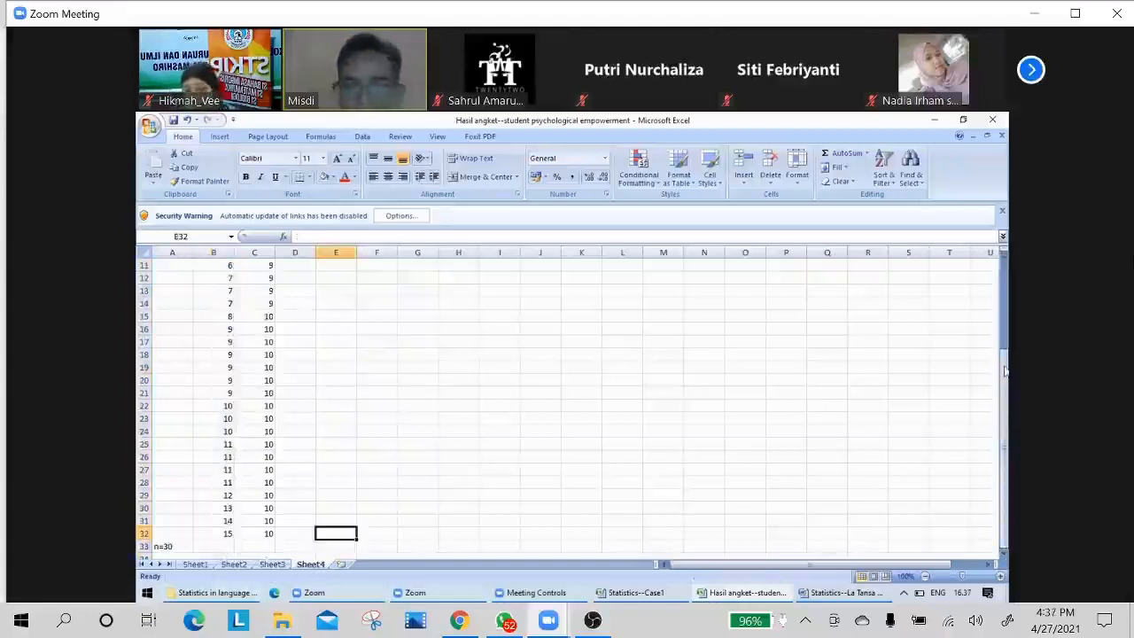
pyautogui.moveTo(1005, 371); pyautogui.dragTo(1005, 371)
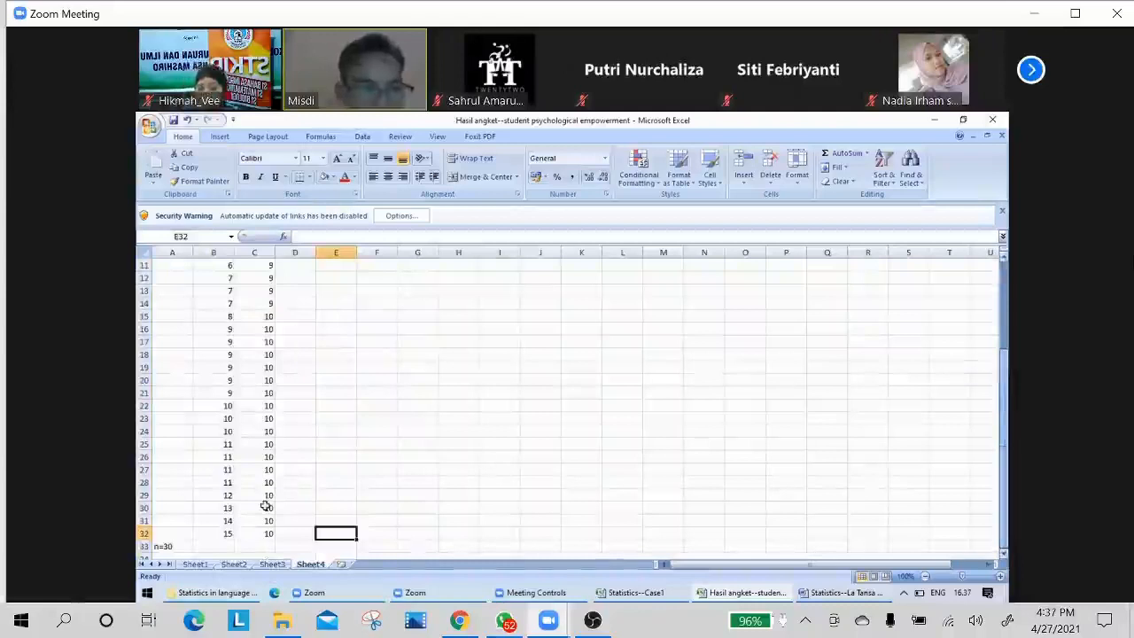
pyautogui.click(219, 544)
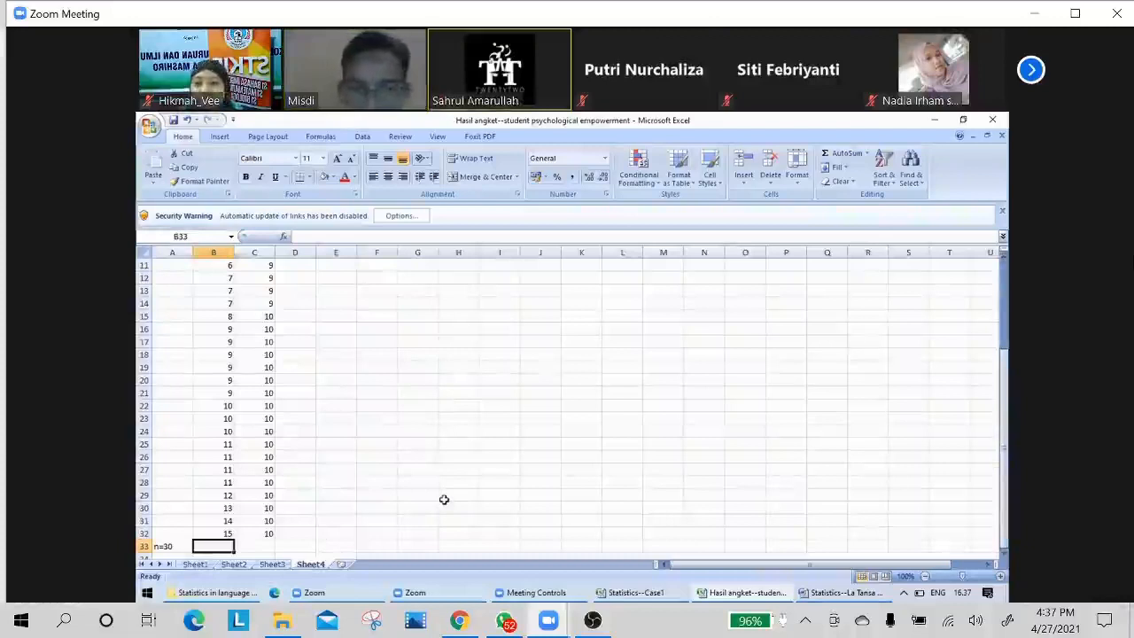
pyautogui.write('=')
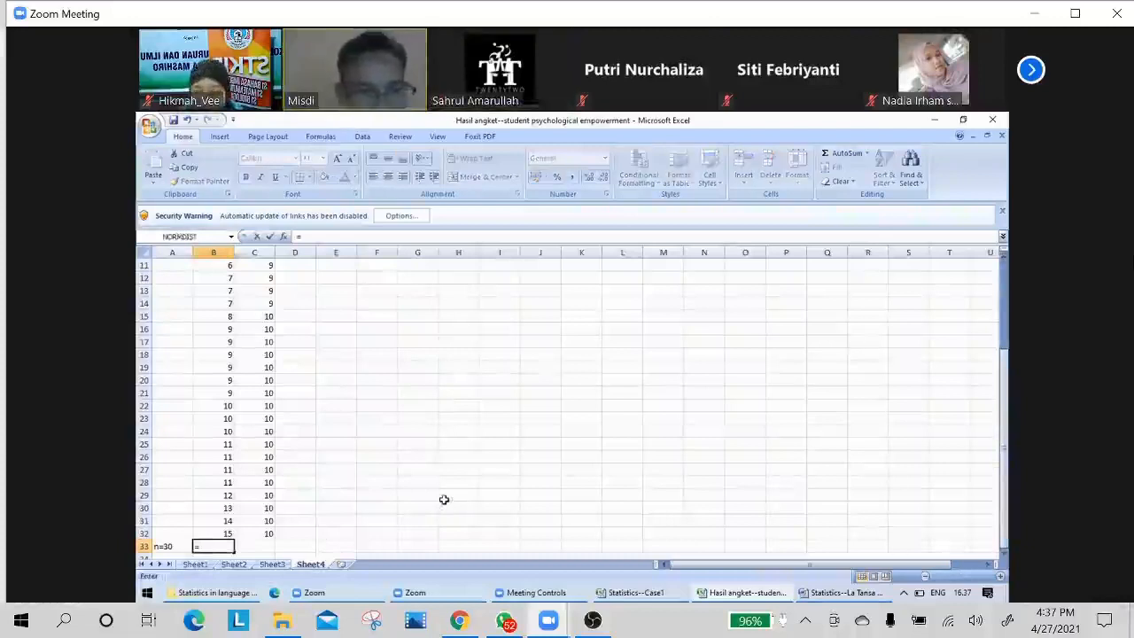
pyautogui.write('sum(')
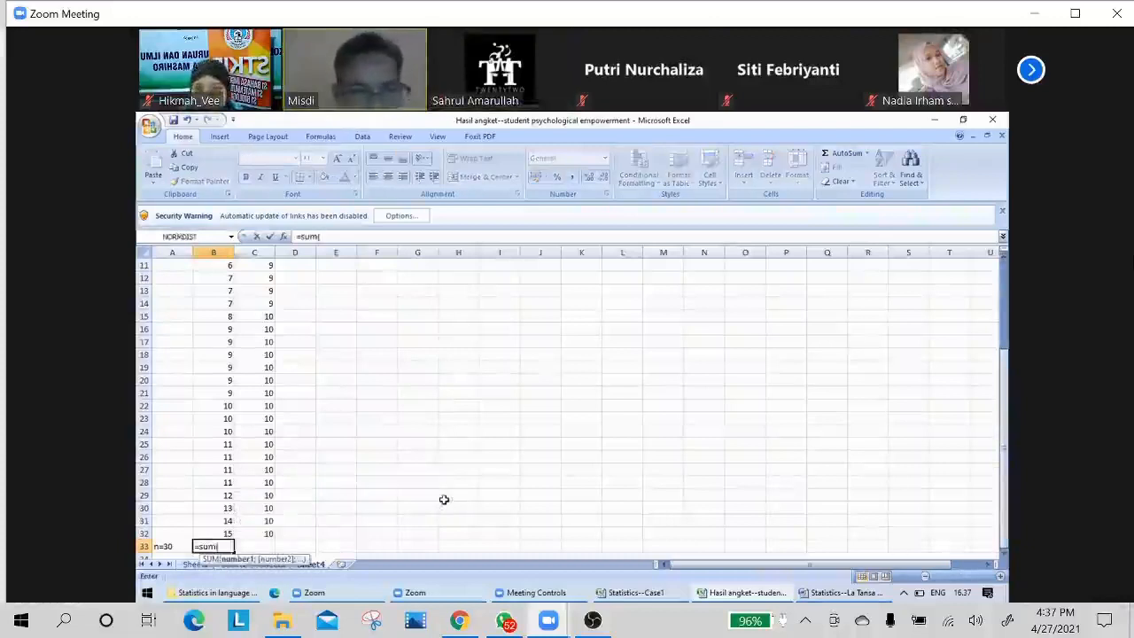
pyautogui.press('pageup')
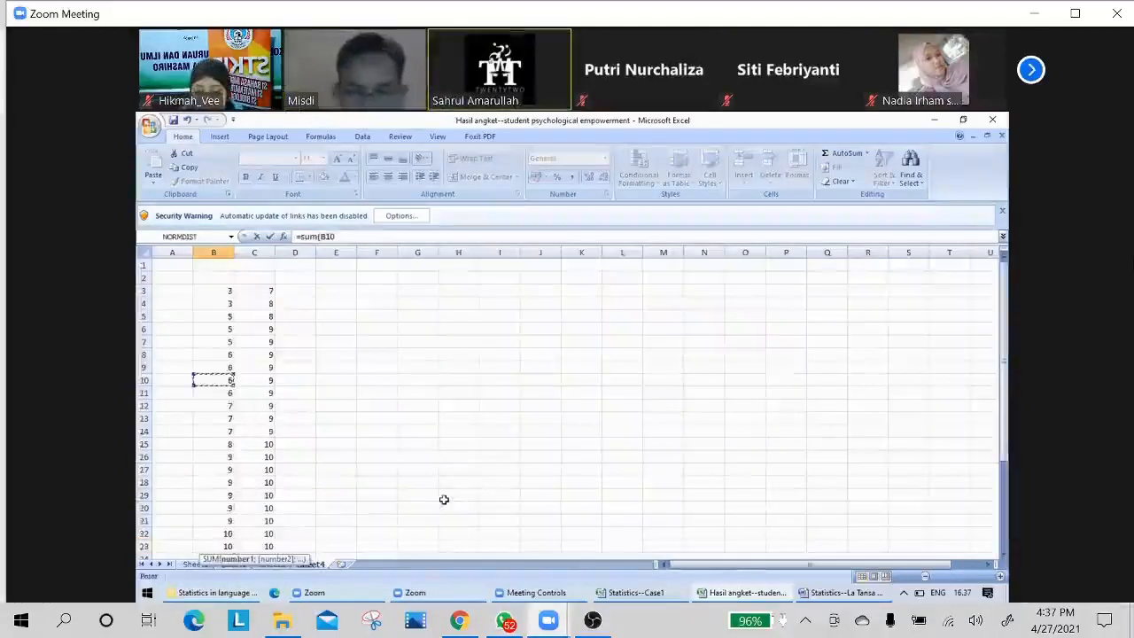
pyautogui.press('Down')
pyautogui.press('pagedown')
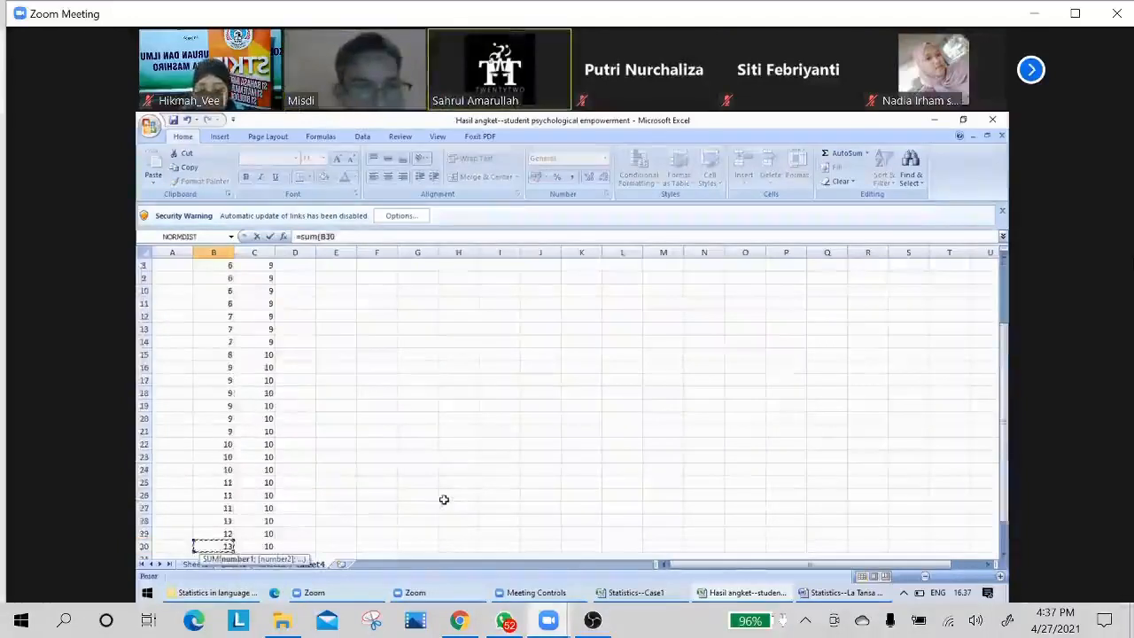
pyautogui.press('Up')
pyautogui.press('Down')
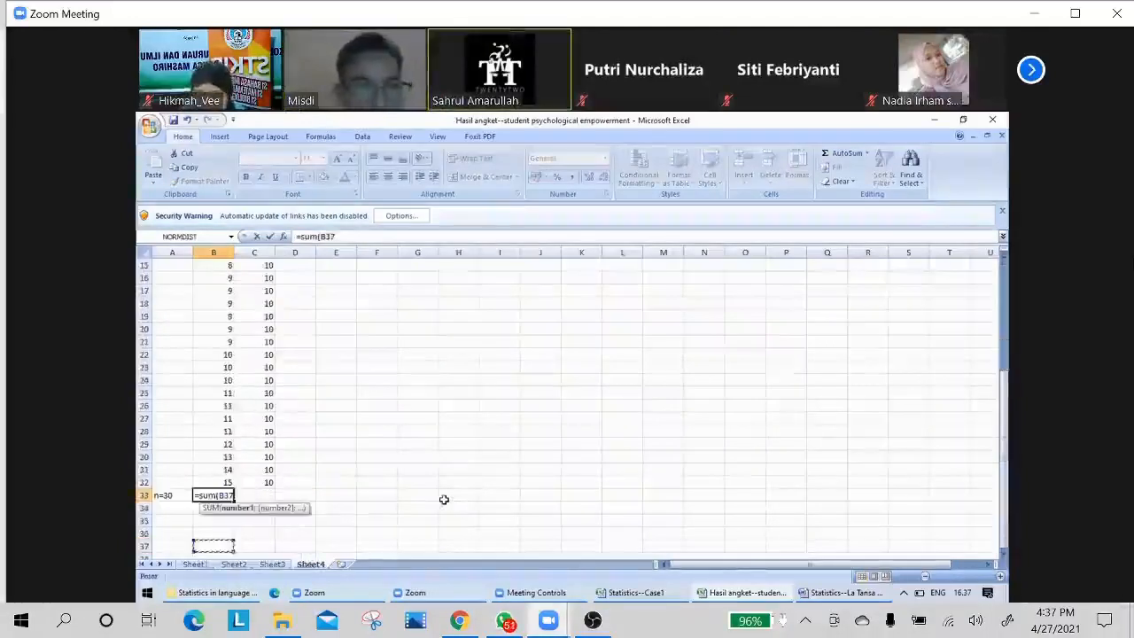
pyautogui.press('Up')
pyautogui.press('Up')
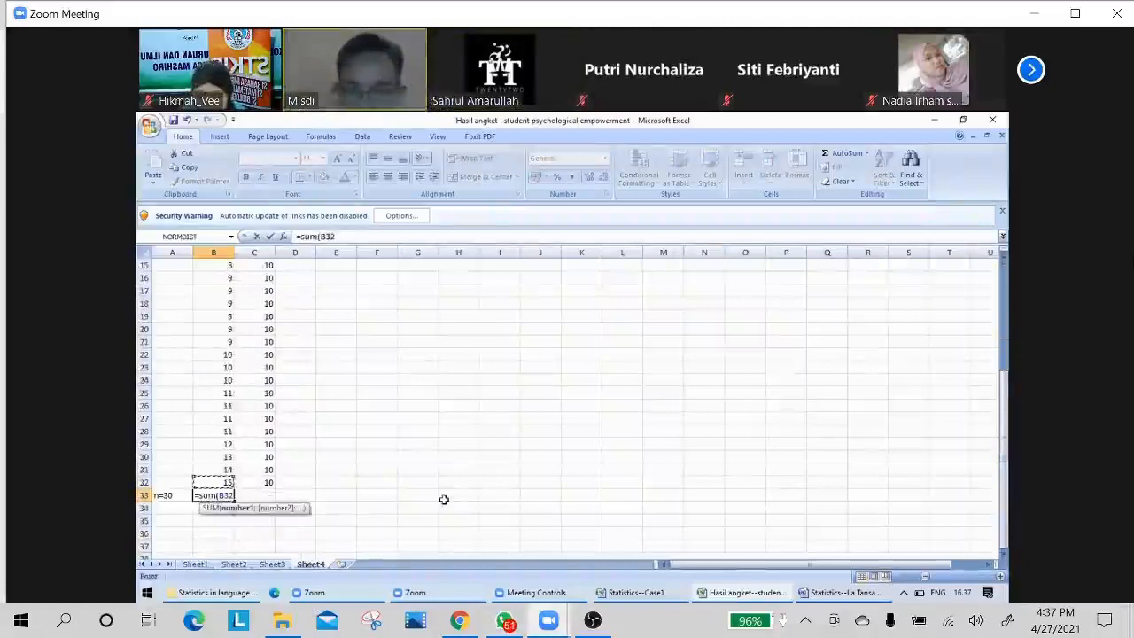
# Extend the SUM reference up to the first score and complete the B33 formula as =SUM(B3:B32).
pyautogui.hotkey('shift', 'Up')
pyautogui.hotkey('shift', 'Up')
pyautogui.hotkey('shift', 'Up')
pyautogui.hotkey('shift', 'Up')
pyautogui.hotkey('shift', 'Up')
pyautogui.hotkey('shift', 'Up')
pyautogui.hotkey('shift', 'Up')
pyautogui.hotkey('shift', 'Up')
pyautogui.hotkey('shift', 'Up')
pyautogui.hotkey('shift', 'Up')
pyautogui.hotkey('shift', 'Up')
pyautogui.hotkey('shift', 'Up')
pyautogui.hotkey('shift', 'Up')
pyautogui.hotkey('shift', 'Up')
pyautogui.hotkey('shift', 'Up')
pyautogui.hotkey('shift', 'Up')
pyautogui.hotkey('shift', 'Up')
pyautogui.hotkey('shift', 'Up')
pyautogui.hotkey('shift', 'Up')
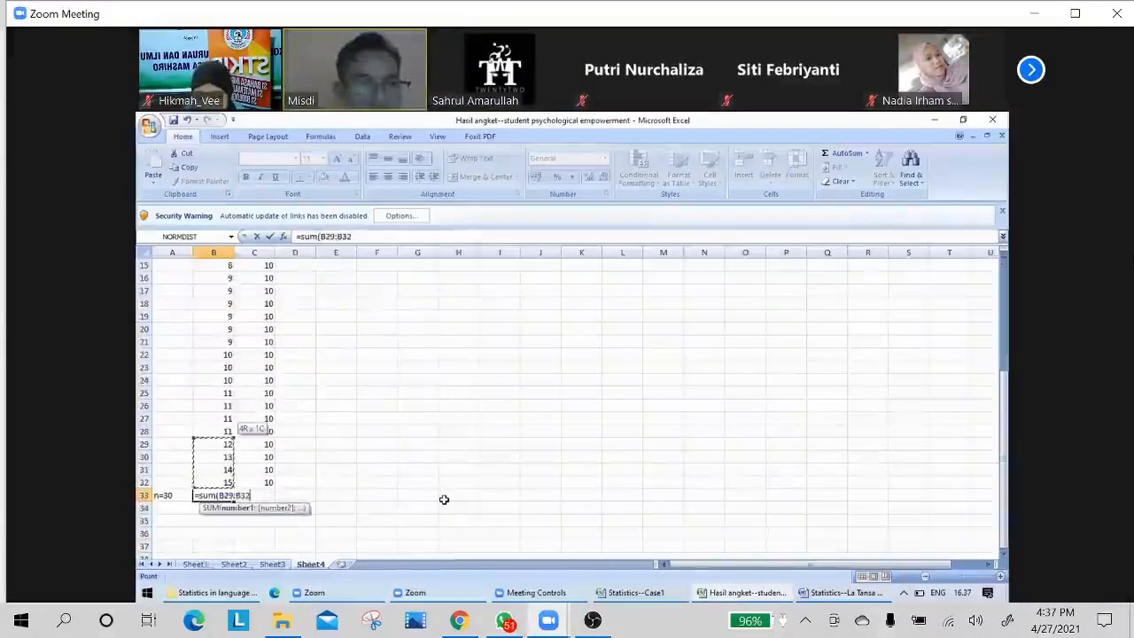
pyautogui.hotkey('shift', 'Up')
pyautogui.hotkey('shift', 'Up')
pyautogui.hotkey('shift', 'Up')
pyautogui.hotkey('shift', 'Up')
pyautogui.hotkey('shift', 'Up')
pyautogui.hotkey('shift', 'Up')
pyautogui.hotkey('shift', 'Up')
pyautogui.hotkey('shift', 'Up')
pyautogui.hotkey('shift', 'Up')
pyautogui.hotkey('shift', 'Up')
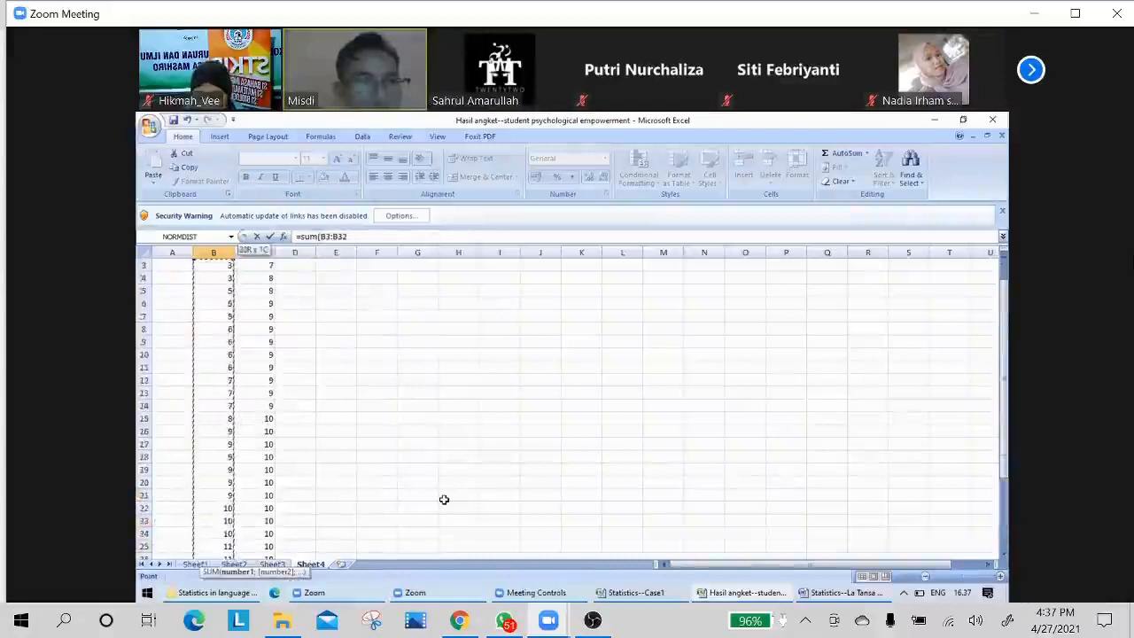
pyautogui.hotkey('shift', 'Up')
pyautogui.hotkey('shift', 'Down')
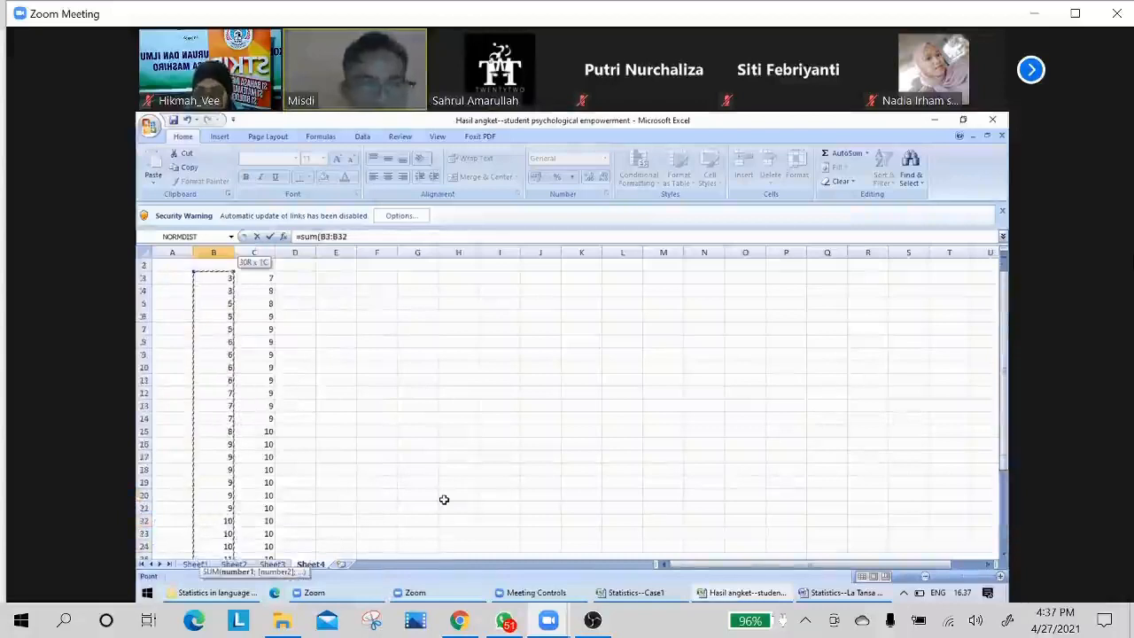
pyautogui.write(')')
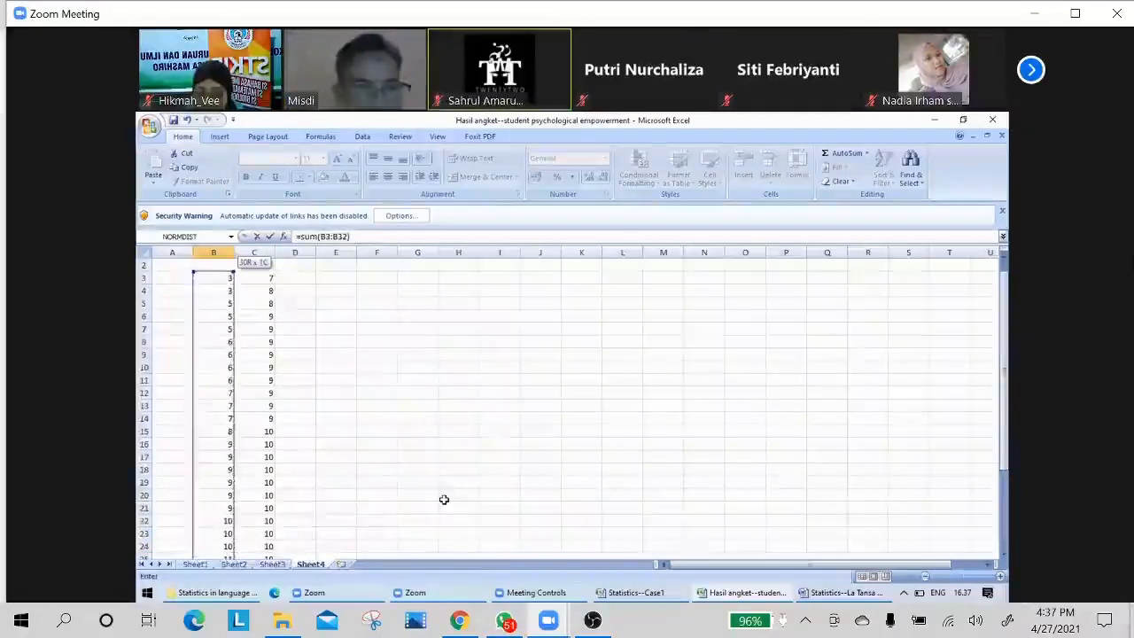
pyautogui.press('Return')
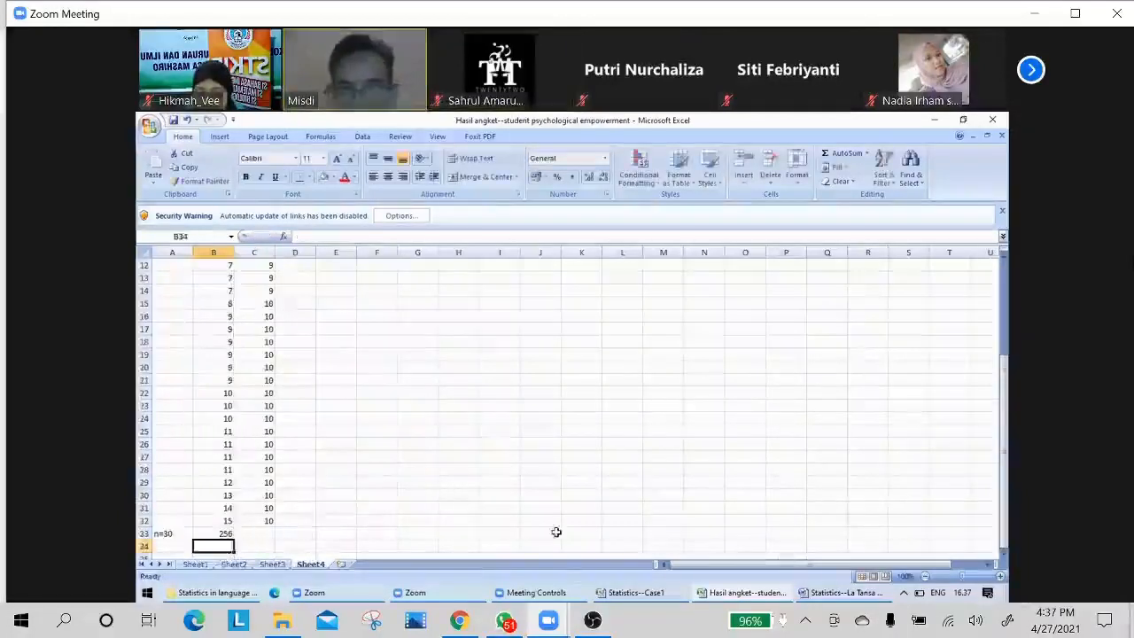
pyautogui.click(221, 533)
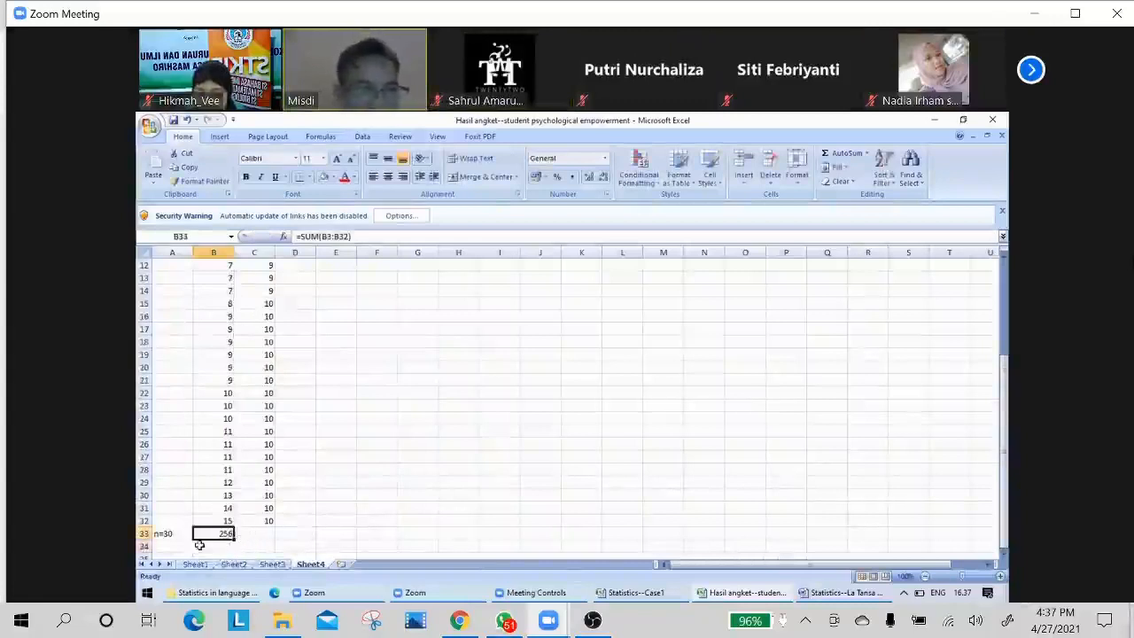
# Enter the label "∑=256" in cell A34, inserting the N-ary summation symbol from the Symbol dialog.
pyautogui.click(167, 547)
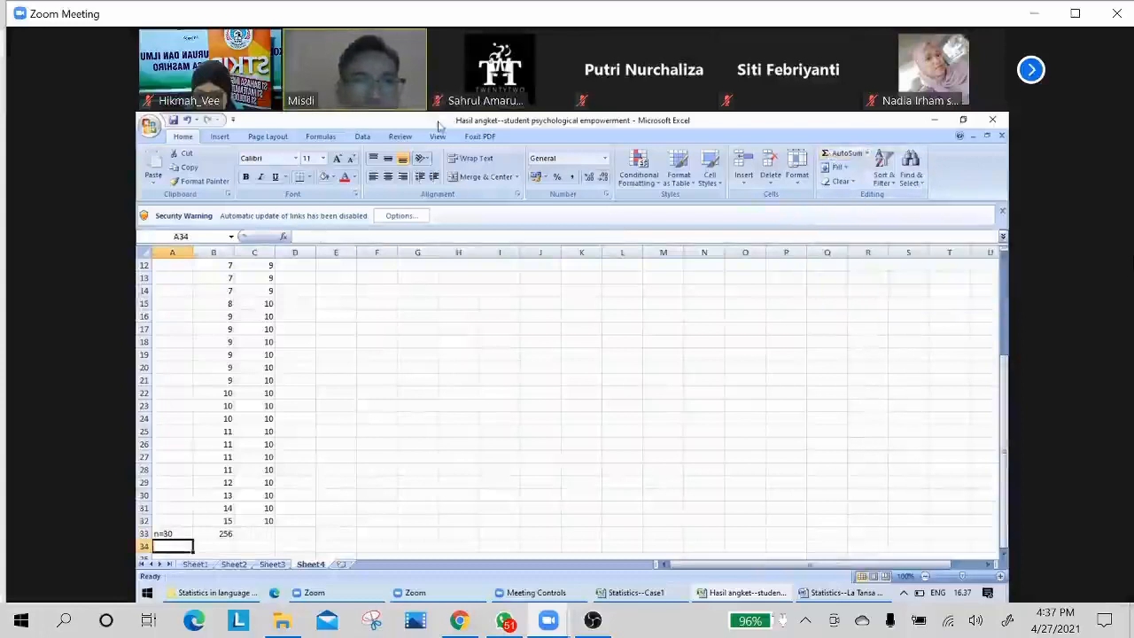
pyautogui.click(222, 138)
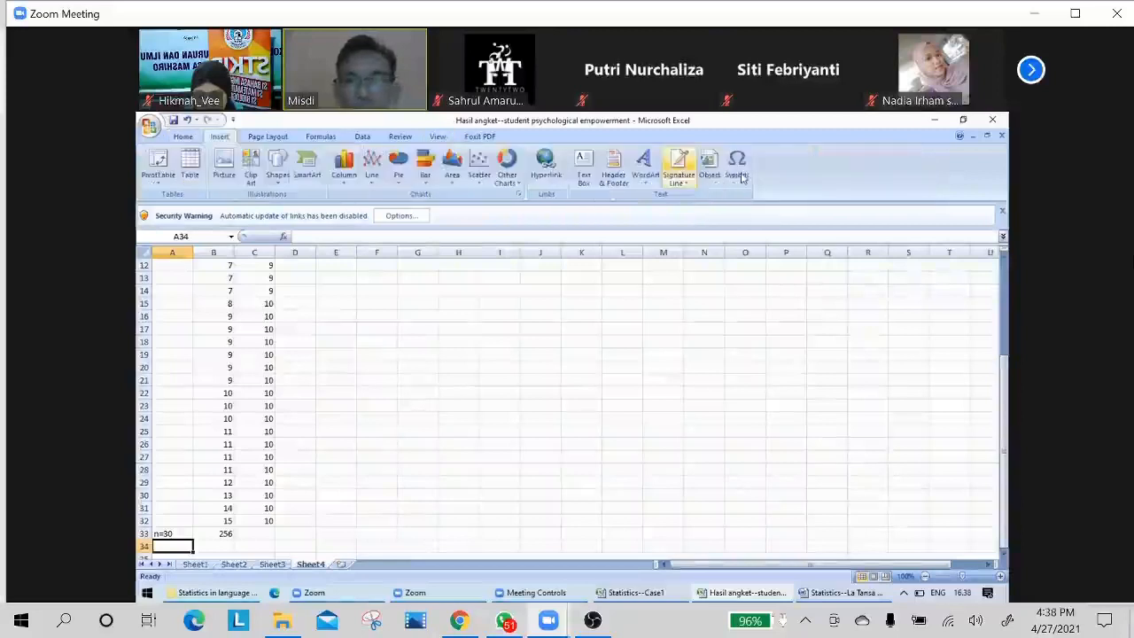
pyautogui.click(738, 169)
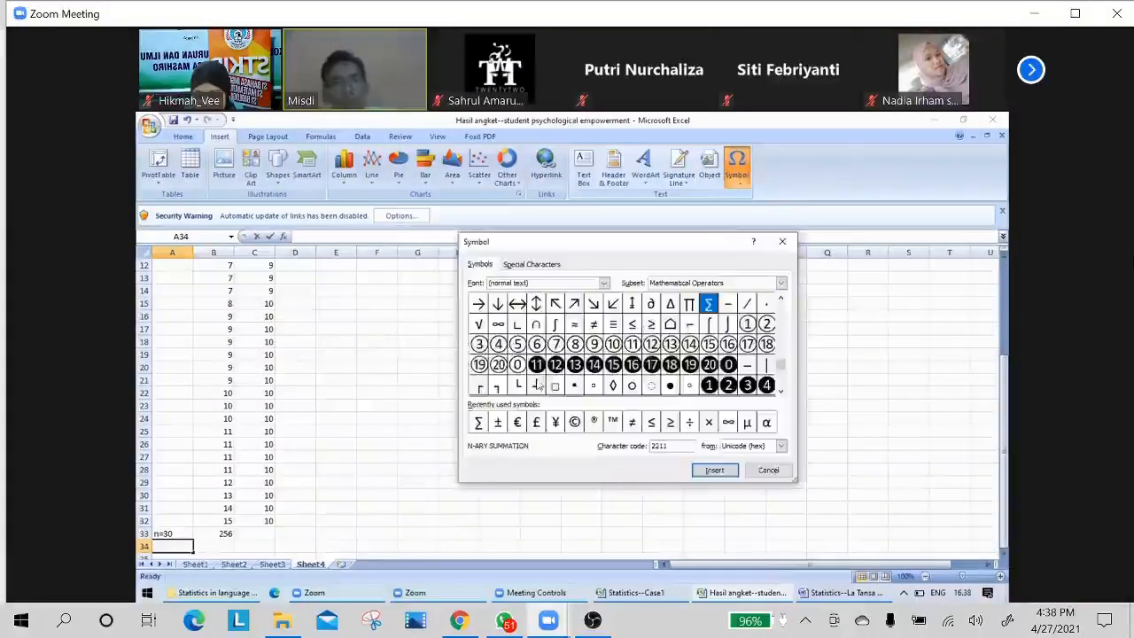
pyautogui.click(478, 423)
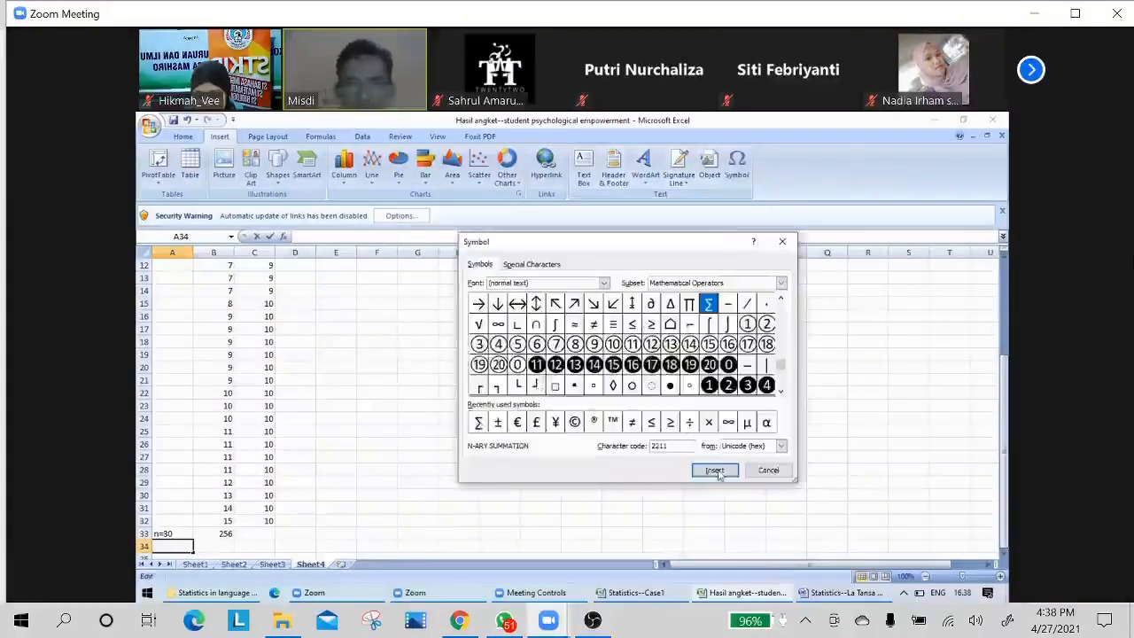
pyautogui.click(715, 471)
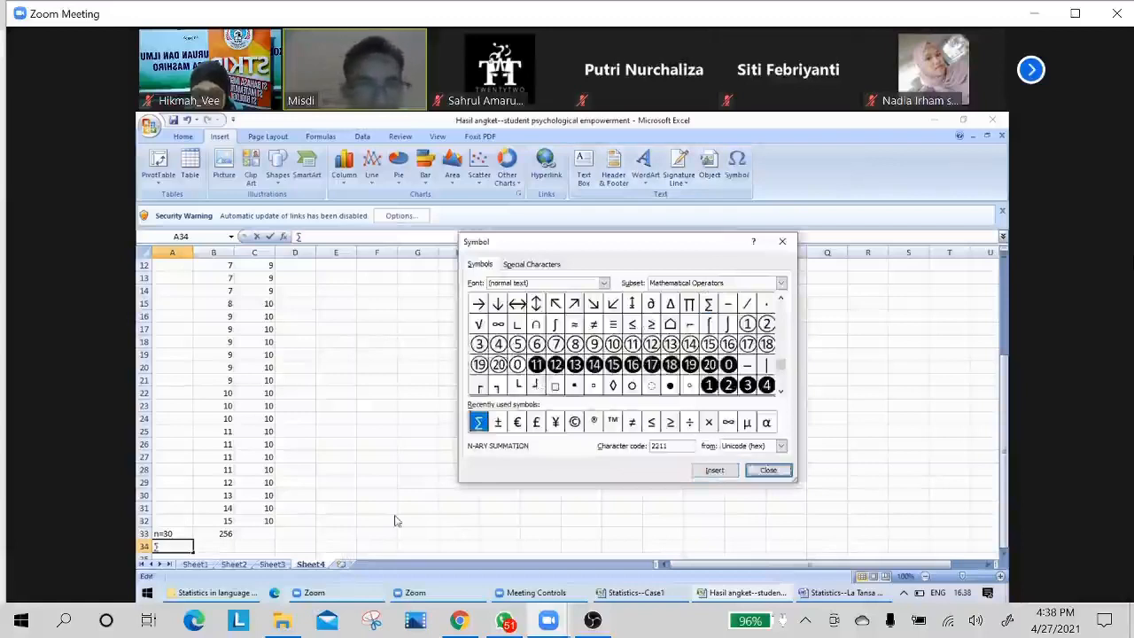
pyautogui.click(763, 472)
pyautogui.write('=')
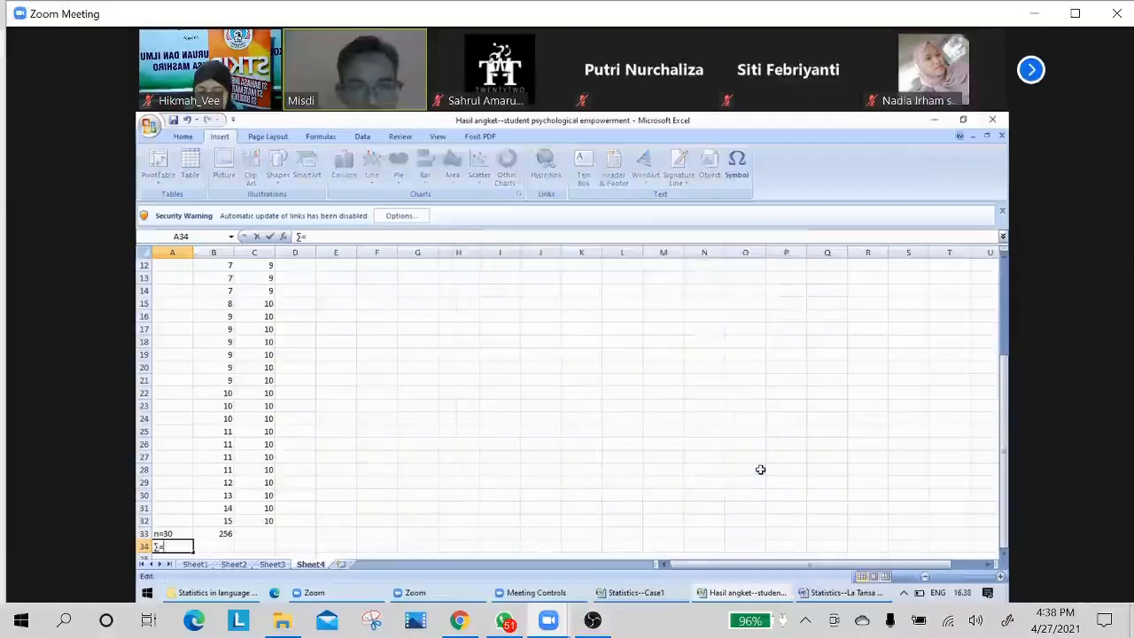
pyautogui.write('256')
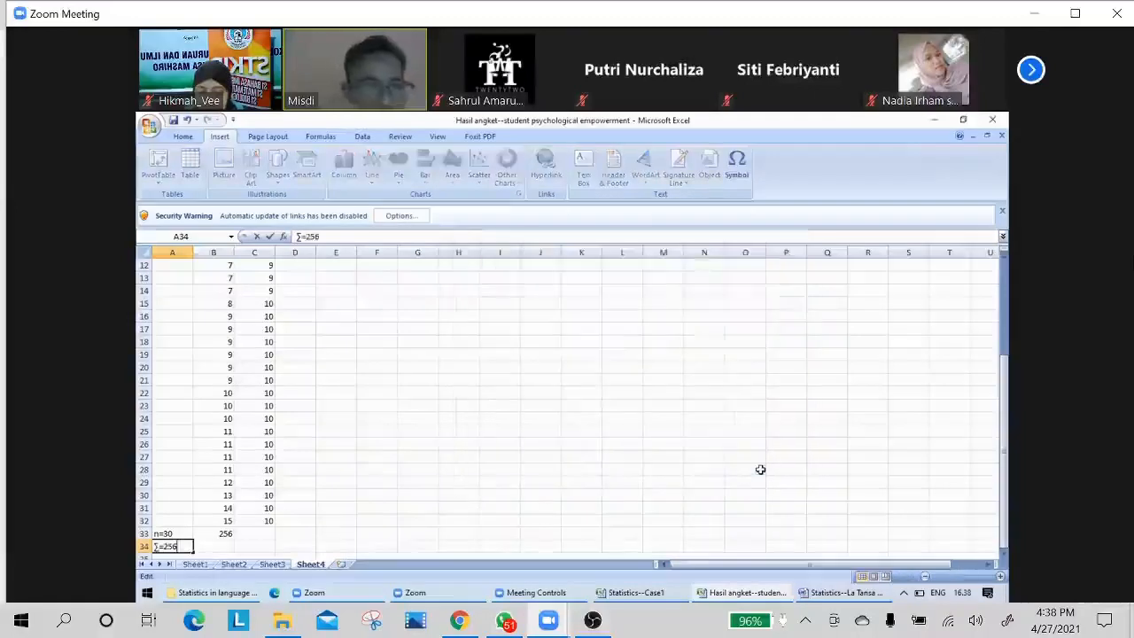
pyautogui.click(559, 458)
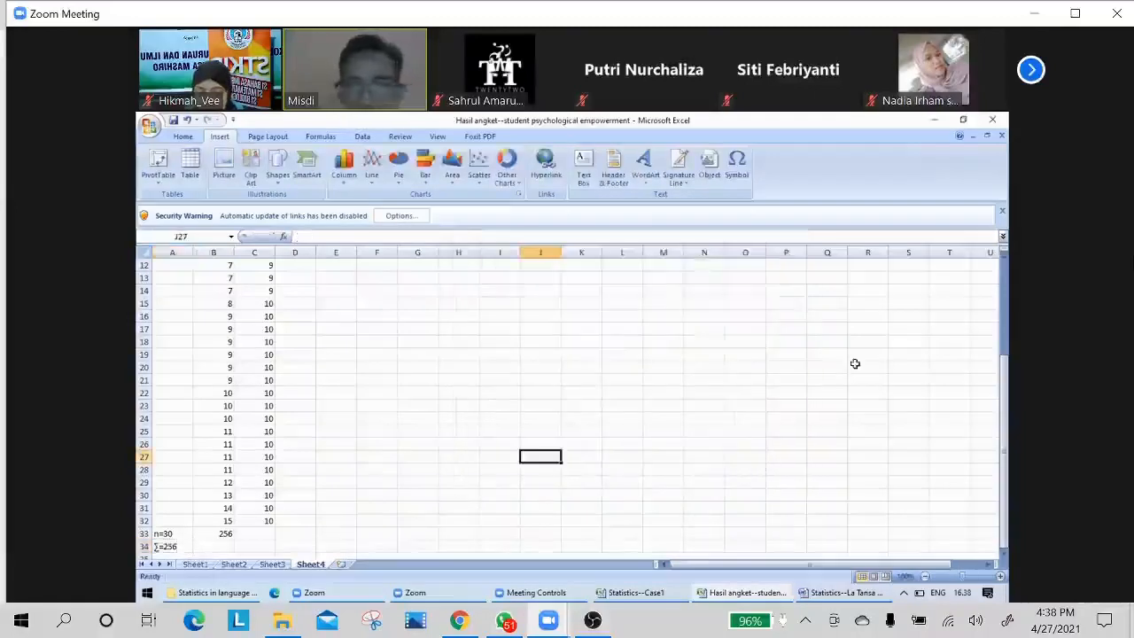
# Enter the label "mean=" in cell A35, beneath the sum label.
pyautogui.click(1002, 383)
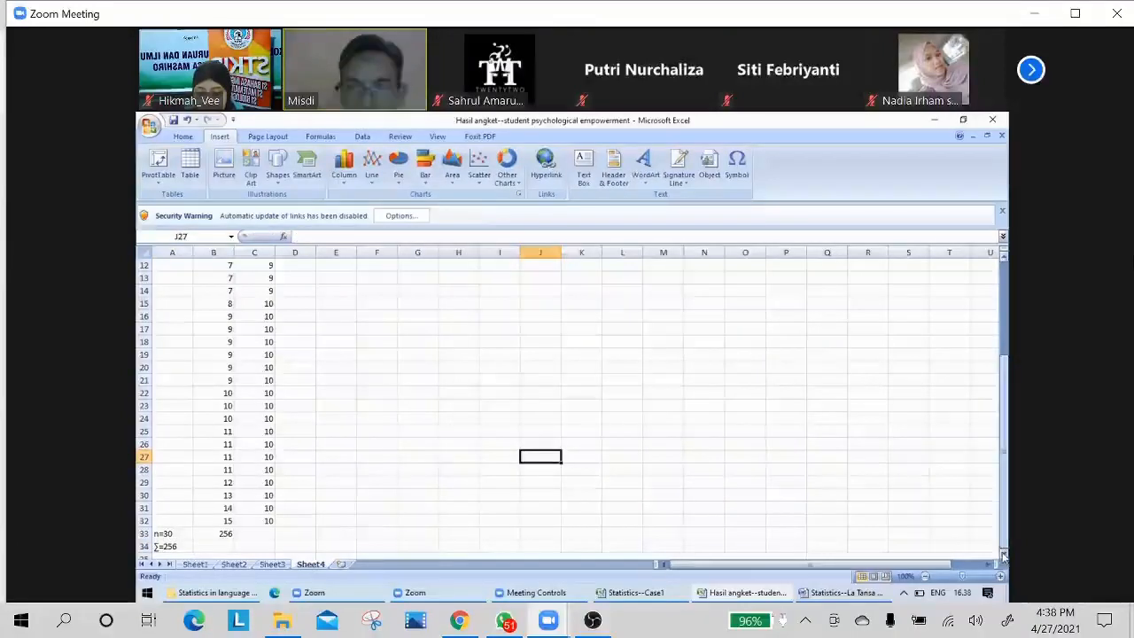
pyautogui.scroll(-1, 1004, 554)
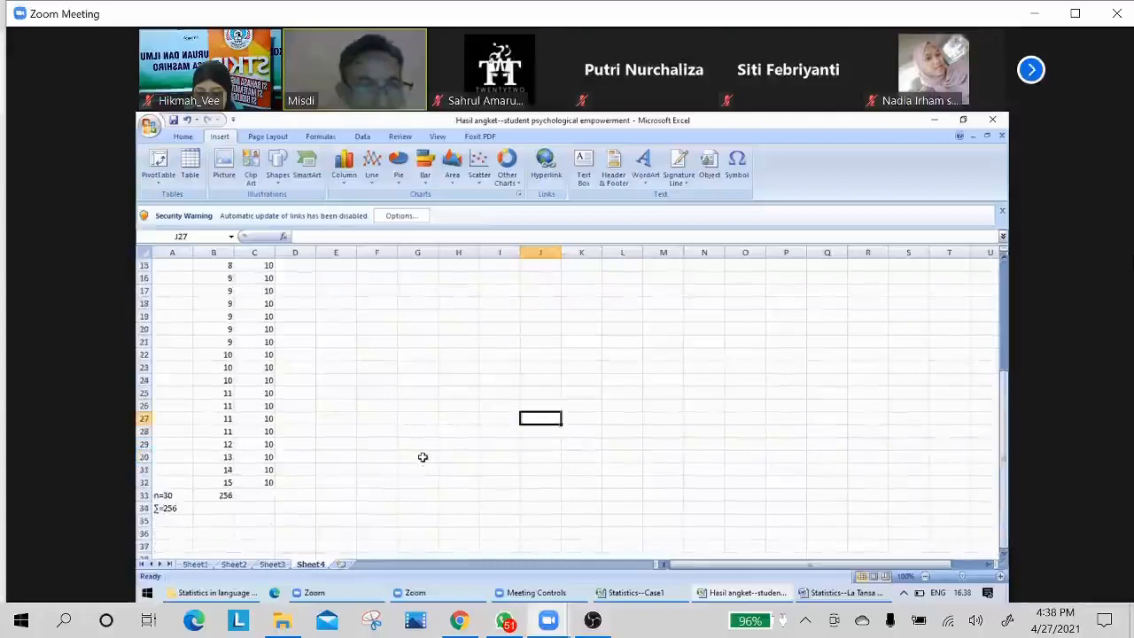
pyautogui.click(165, 521)
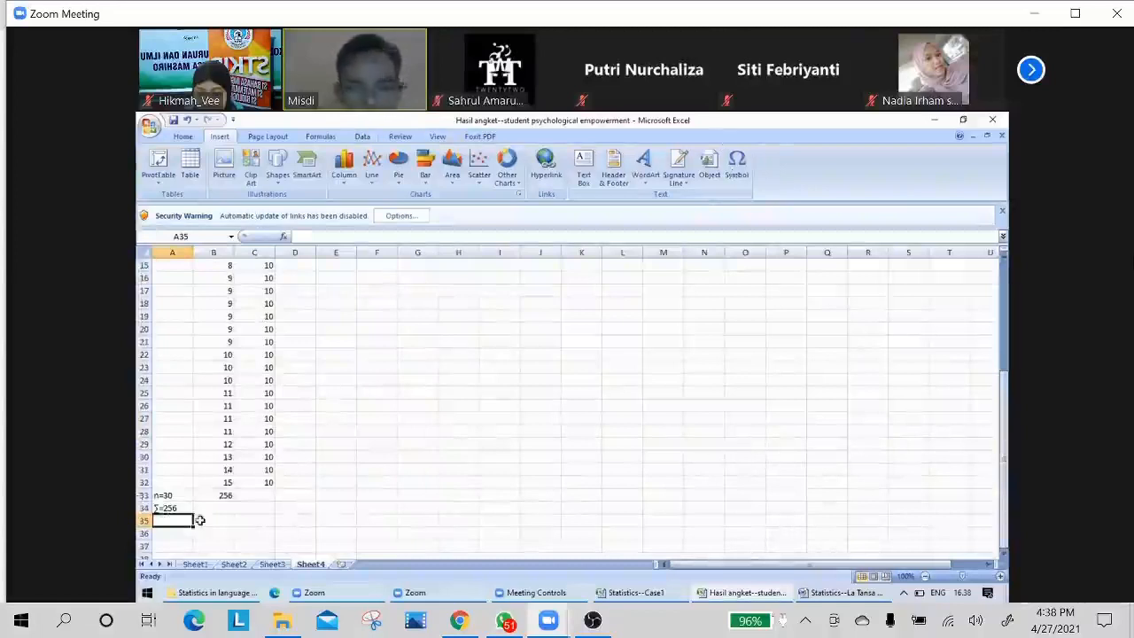
pyautogui.write('mean')
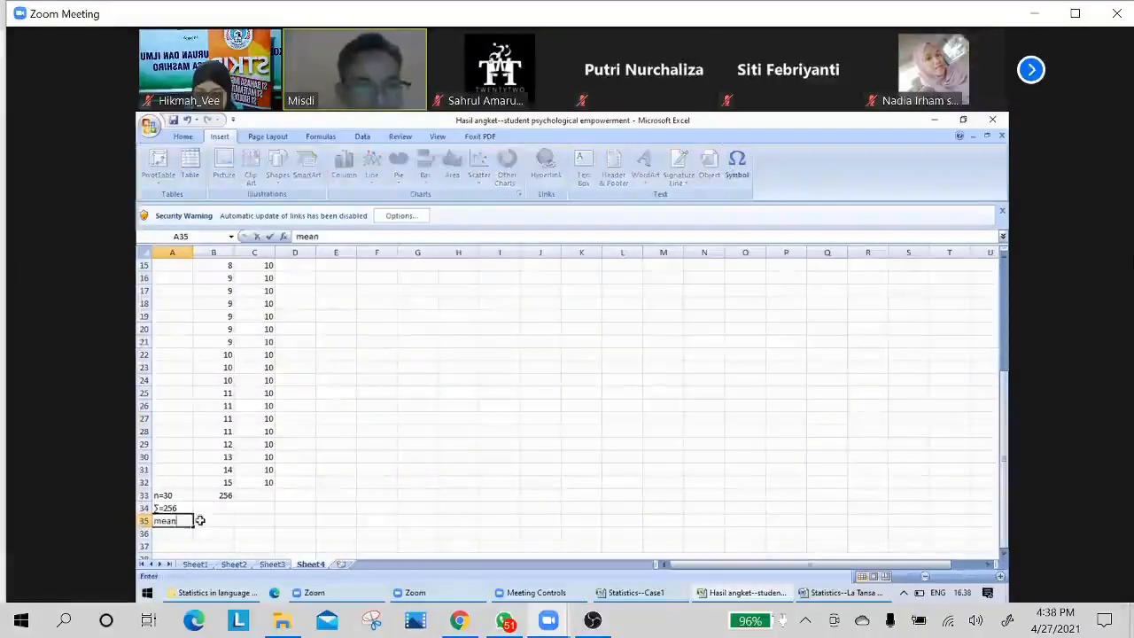
pyautogui.write('=')
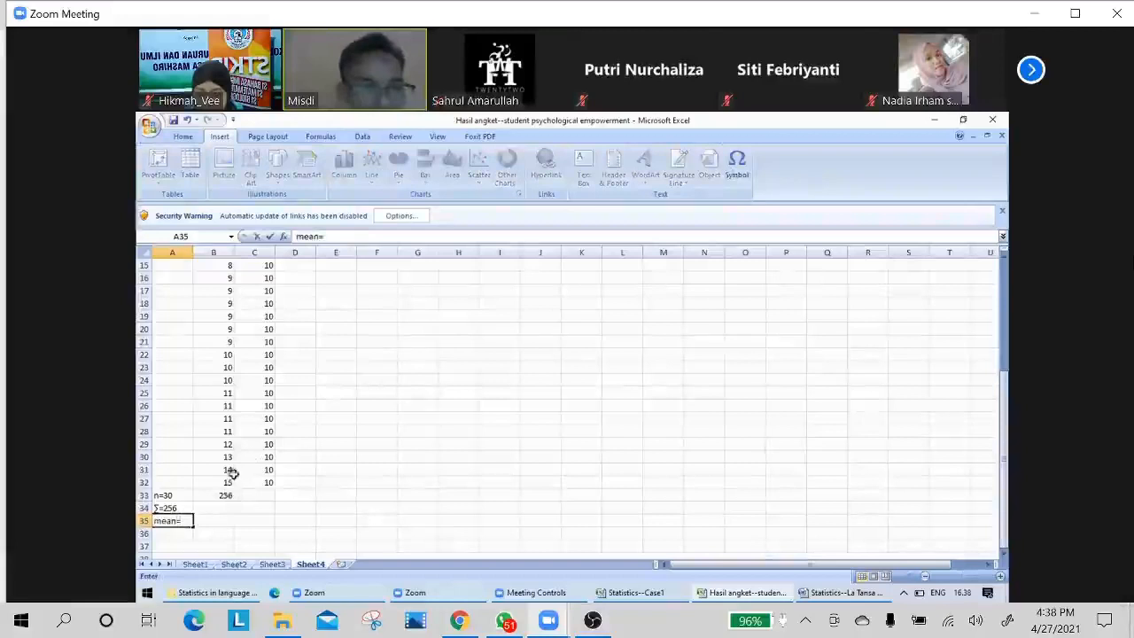
# Start an AVERAGE formula in cell B35, next to the mean label, with the last score, B32, as its first reference.
pyautogui.click(206, 526)
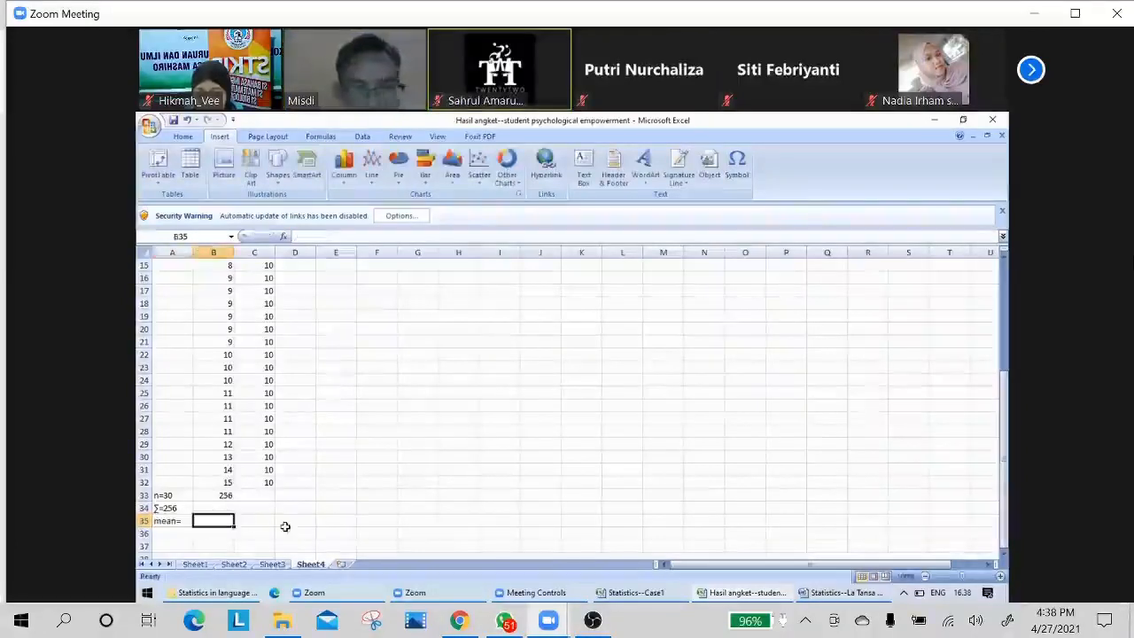
pyautogui.write('=')
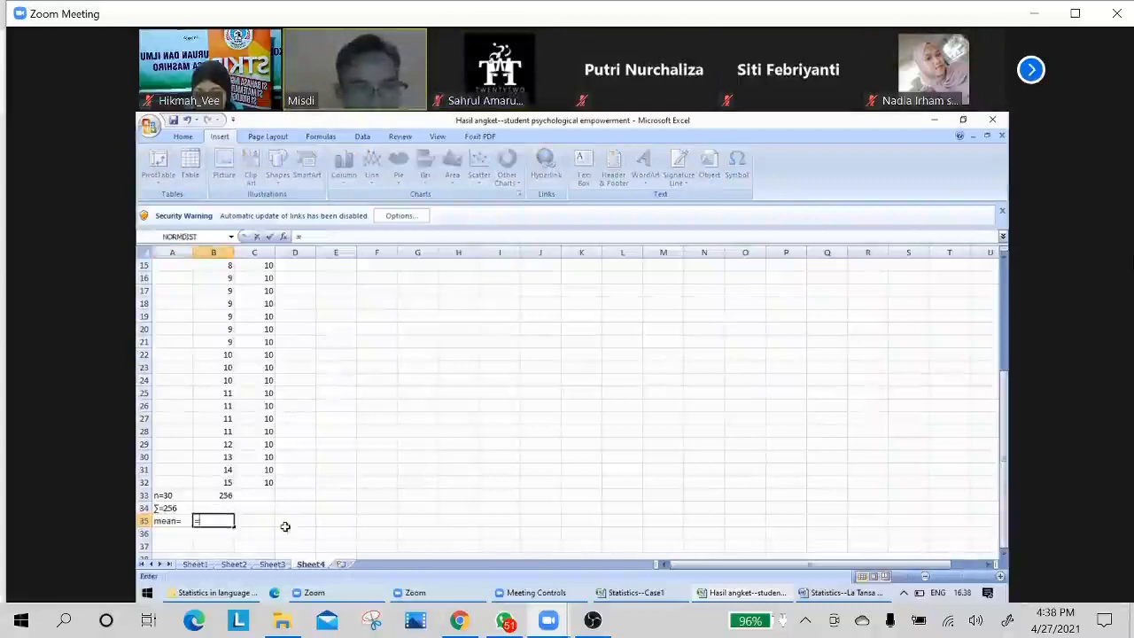
pyautogui.write('av')
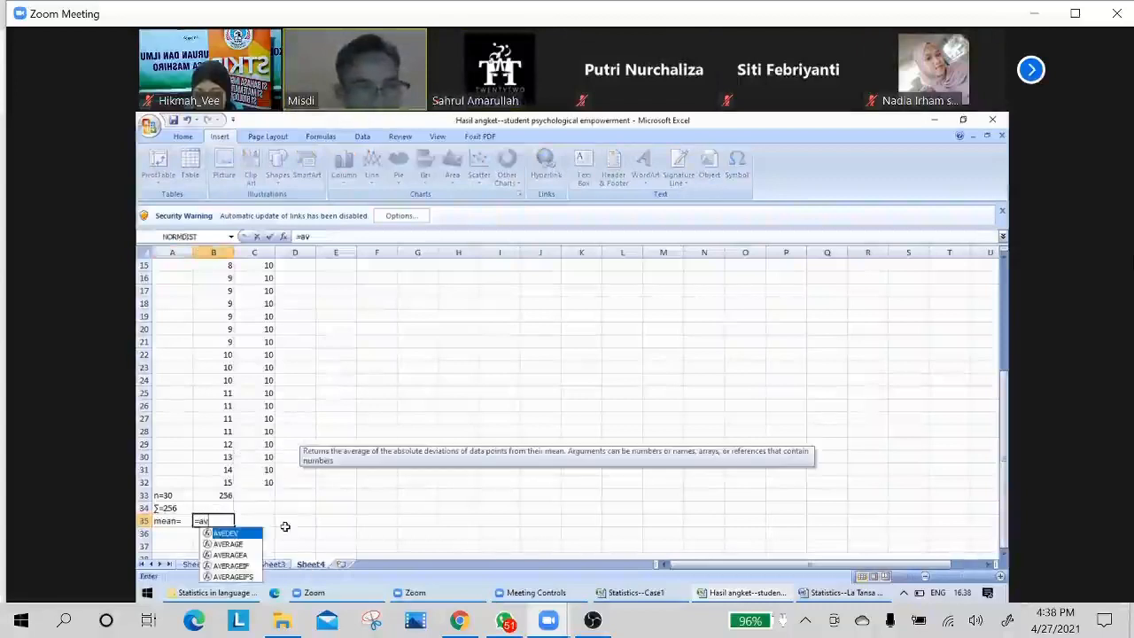
pyautogui.write('e')
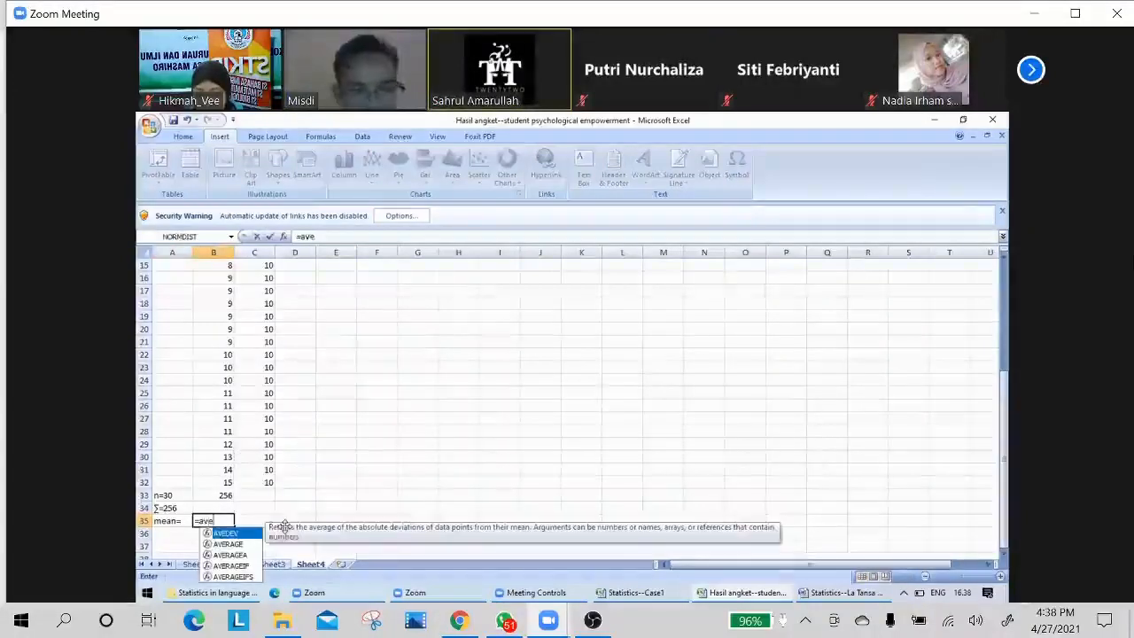
pyautogui.write('rage')
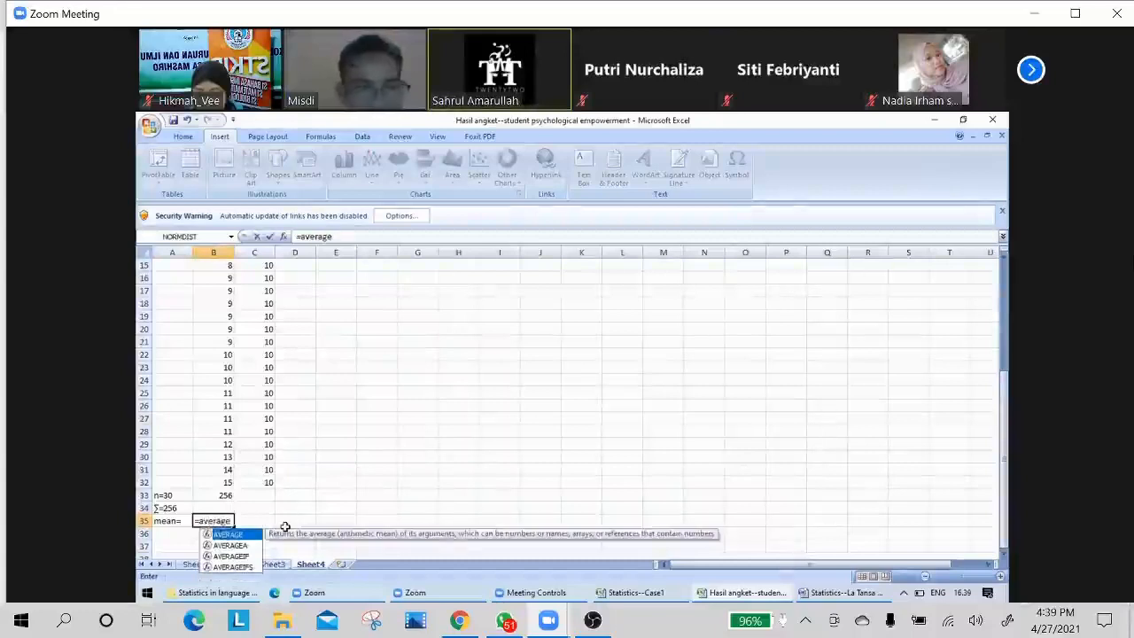
pyautogui.write('(')
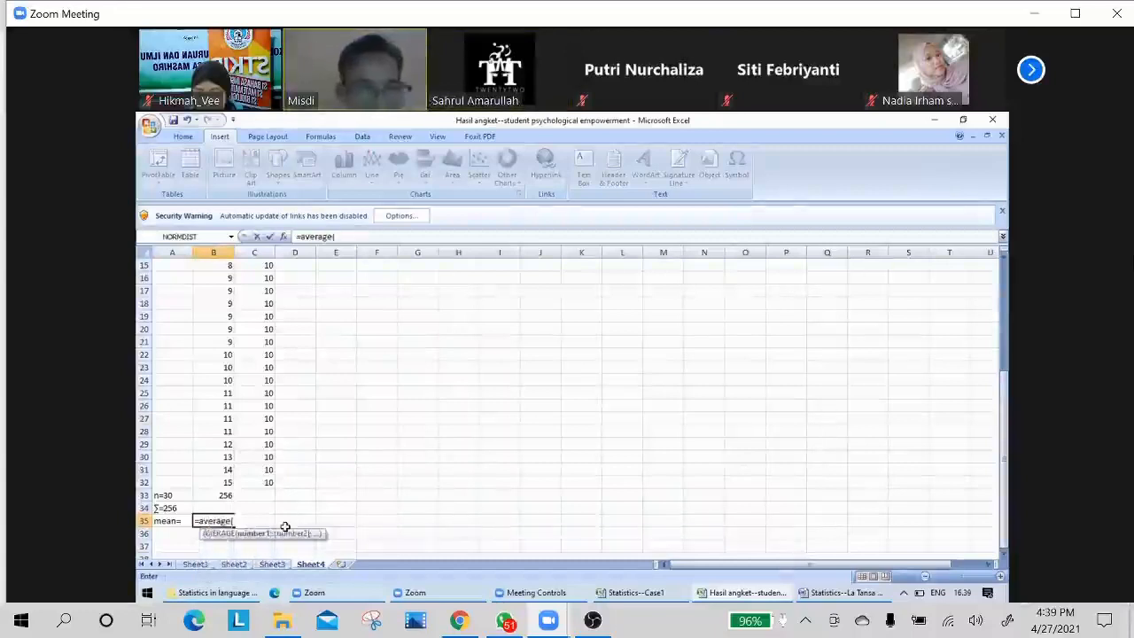
pyautogui.press('Up')
pyautogui.press('Up')
pyautogui.press('Up')
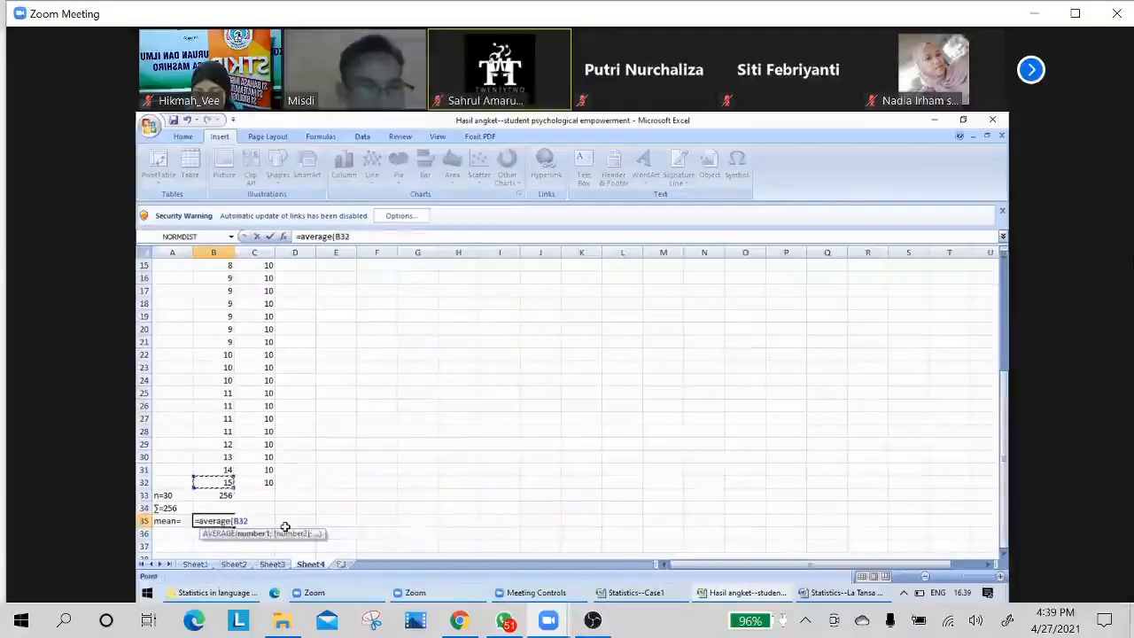
# Extend the AVERAGE reference up to the first score and complete the B35 formula as =AVERAGE(B3:B32).
pyautogui.hotkey('shift', 'Up')
pyautogui.hotkey('shift', 'Up')
pyautogui.hotkey('shift', 'Up')
pyautogui.hotkey('shift', 'Up')
pyautogui.hotkey('shift', 'Up')
pyautogui.hotkey('shift', 'Up')
pyautogui.hotkey('shift', 'Up')
pyautogui.hotkey('shift', 'Up')
pyautogui.hotkey('shift', 'Up')
pyautogui.hotkey('shift', 'Up')
pyautogui.hotkey('shift', 'Up')
pyautogui.hotkey('shift', 'Up')
pyautogui.hotkey('shift', 'Up')
pyautogui.hotkey('shift', 'Up')
pyautogui.hotkey('shift', 'Up')
pyautogui.hotkey('shift', 'Up')
pyautogui.hotkey('shift', 'Up')
pyautogui.hotkey('shift', 'Up')
pyautogui.hotkey('shift', 'Up')
pyautogui.hotkey('shift', 'Up')
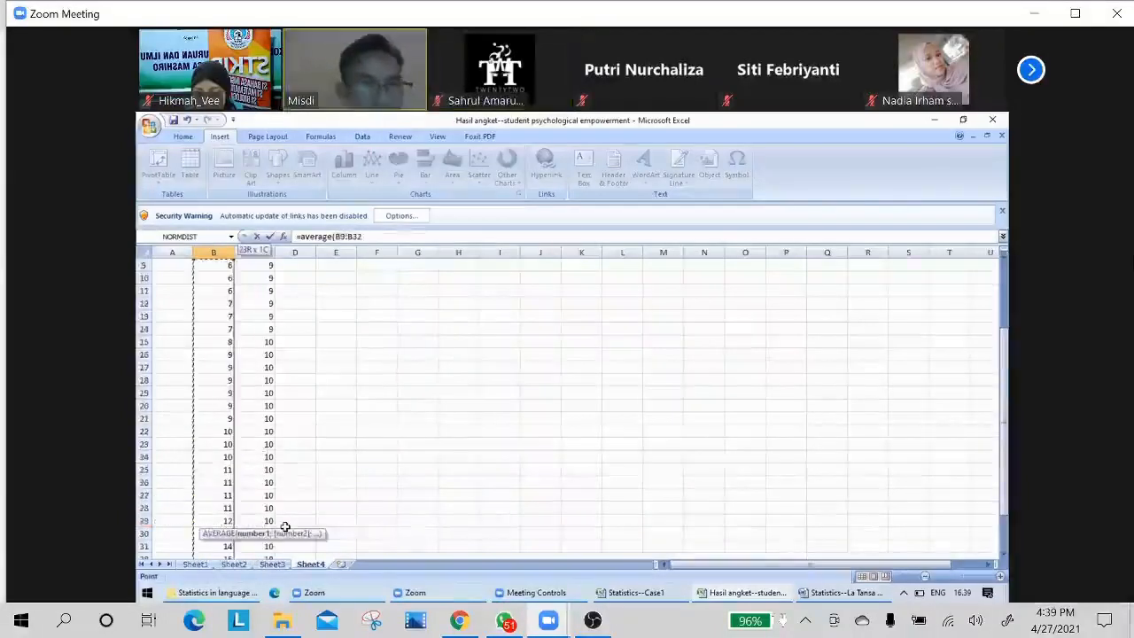
pyautogui.hotkey('shift', 'Up')
pyautogui.hotkey('shift', 'Up')
pyautogui.hotkey('shift', 'Up')
pyautogui.hotkey('shift', 'Up')
pyautogui.hotkey('shift', 'Up')
pyautogui.hotkey('shift', 'Up')
pyautogui.hotkey('shift', 'Up')
pyautogui.hotkey('shift', 'Up')
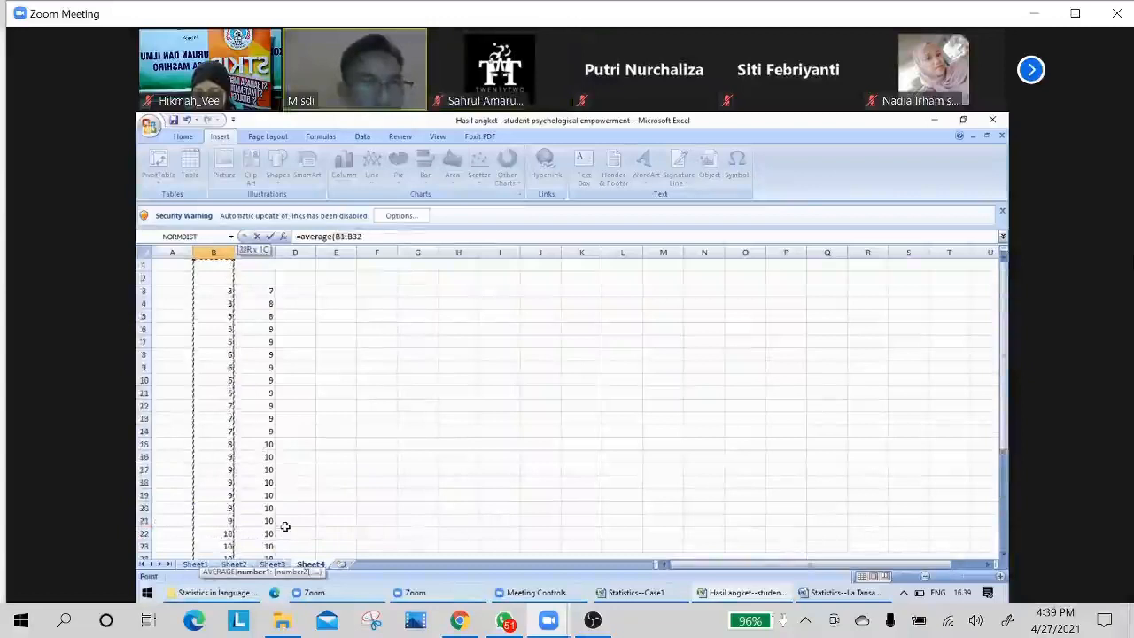
pyautogui.hotkey('shift', 'Down')
pyautogui.hotkey('shift', 'Down')
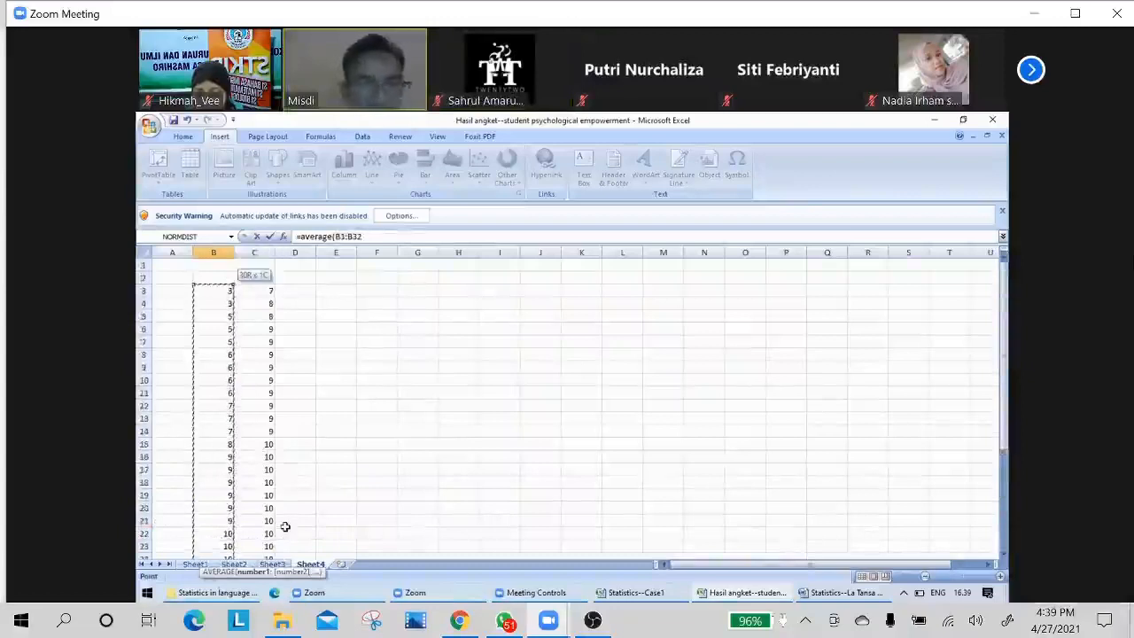
pyautogui.press('Return')
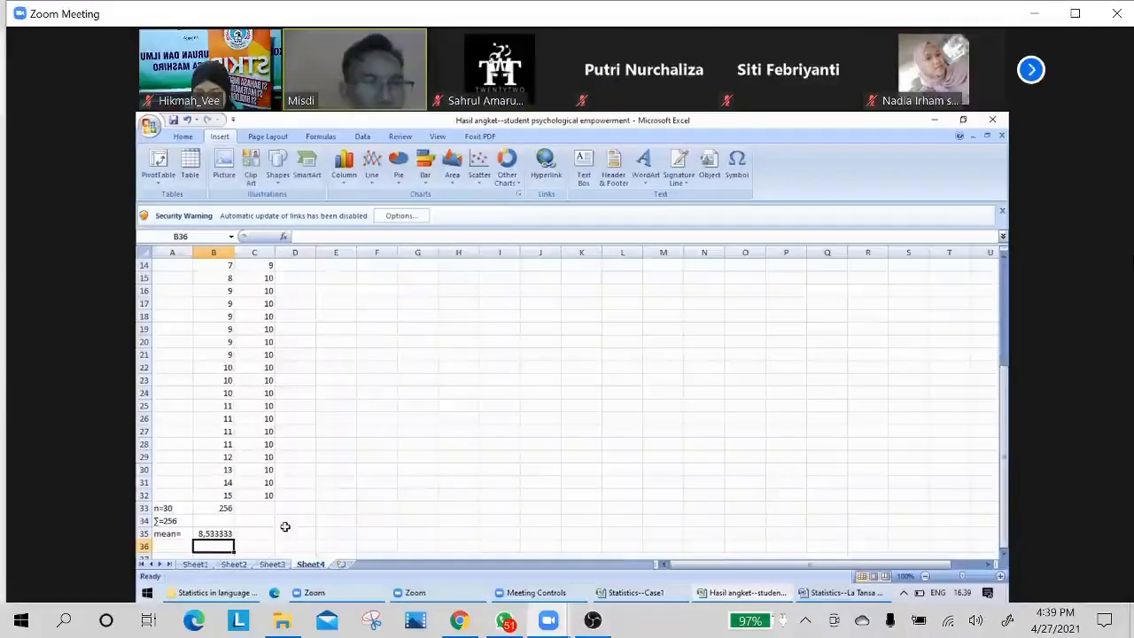
# Complete the label in cell A35 so that it reads "mean=8,5".
pyautogui.click(174, 535)
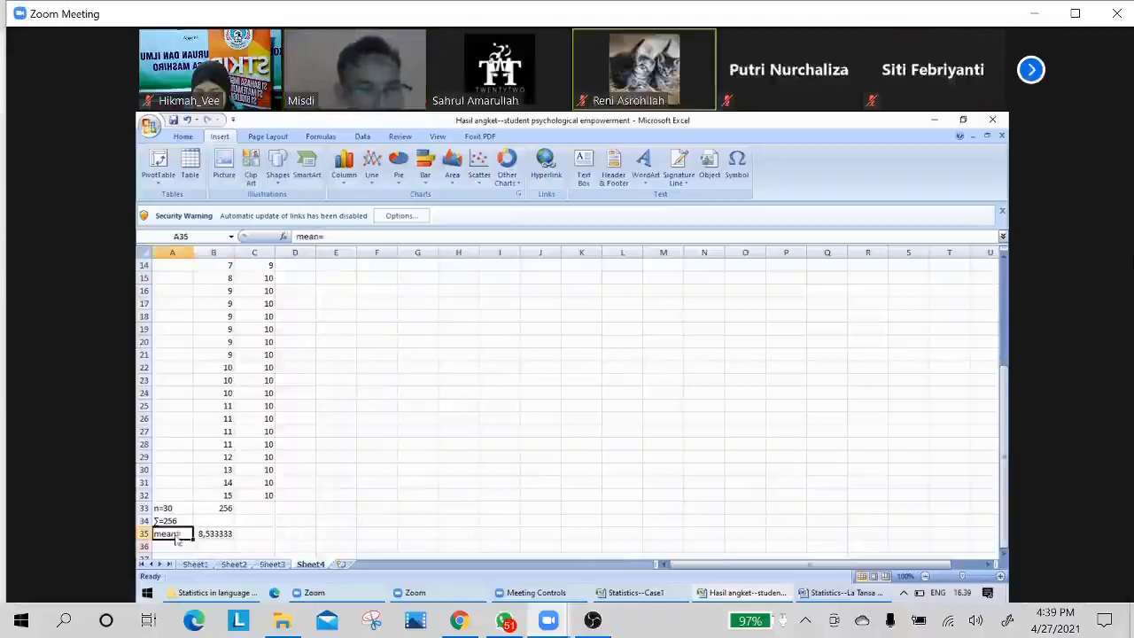
pyautogui.doubleClick(174, 534)
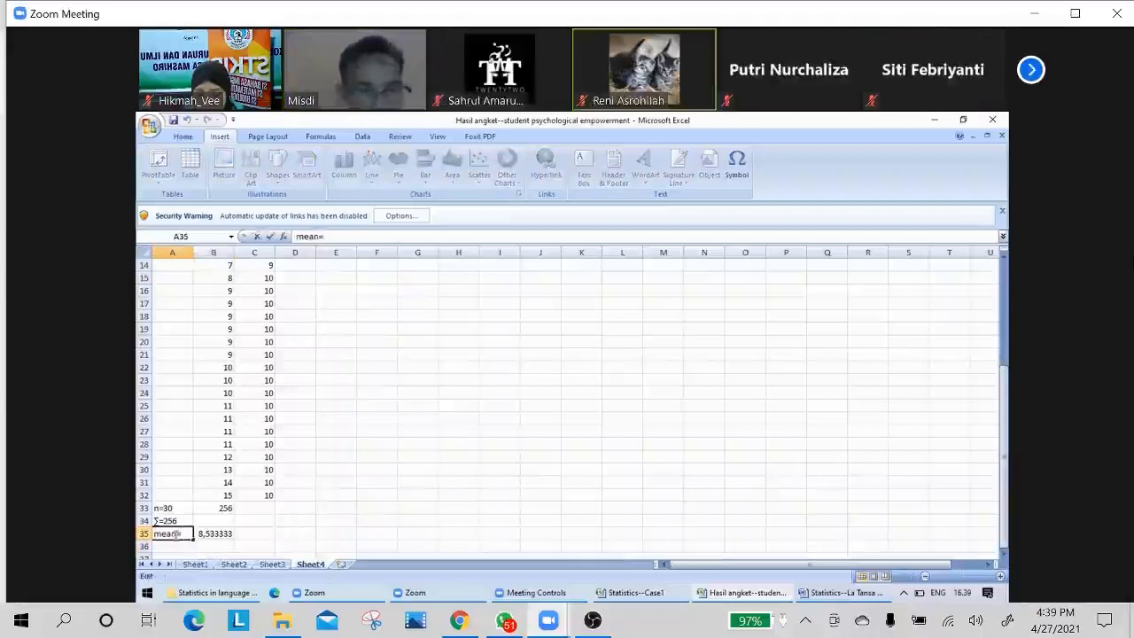
pyautogui.write('8,')
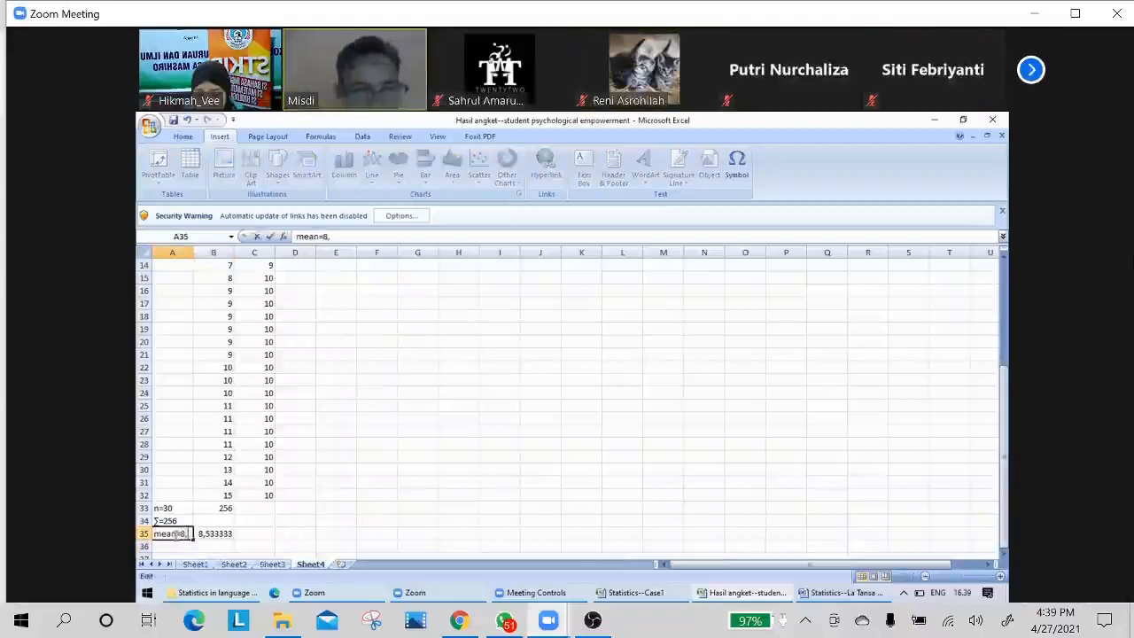
pyautogui.write('5')
pyautogui.press('Return')
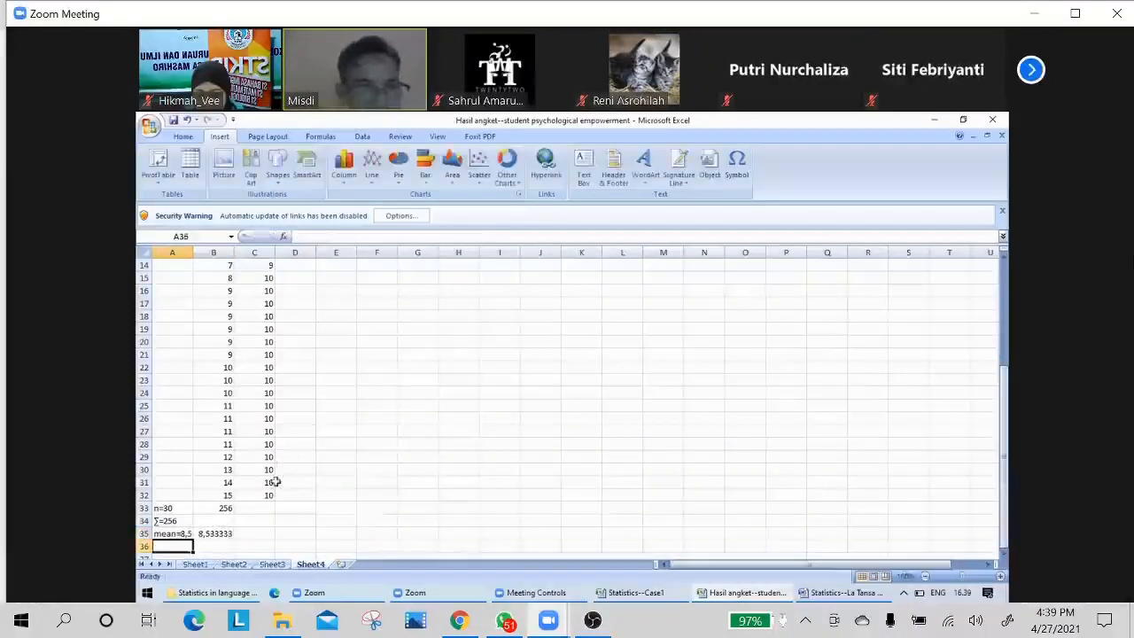
pyautogui.click(272, 533)
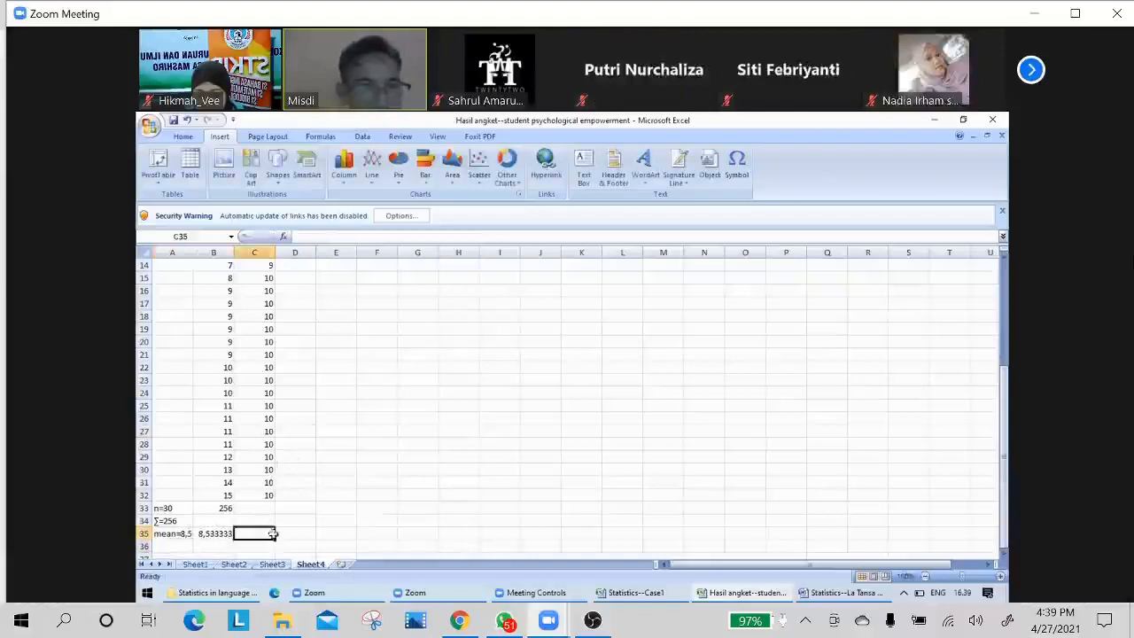
pyautogui.click(390, 472)
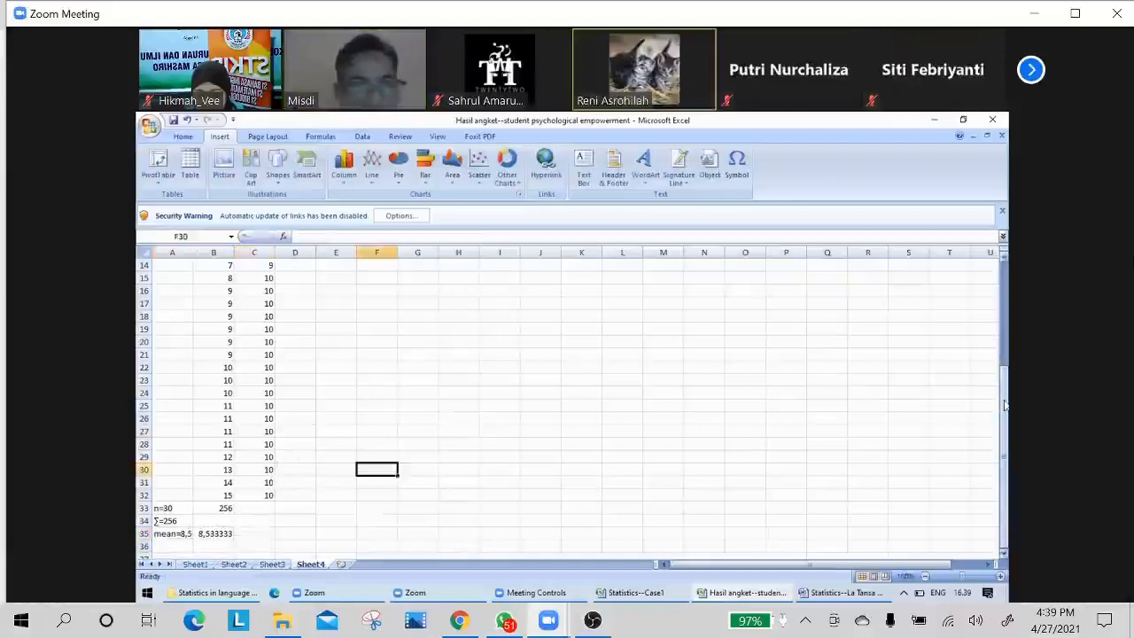
pyautogui.moveTo(1006, 405); pyautogui.dragTo(1006, 404)
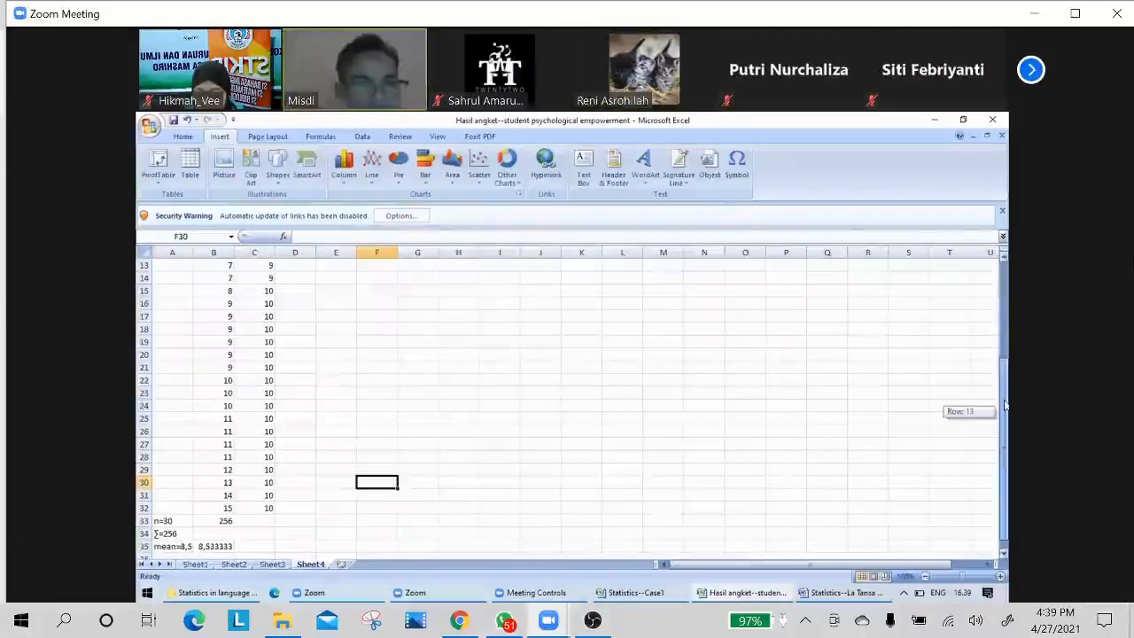
pyautogui.moveTo(1005, 405); pyautogui.dragTo(992, 424)
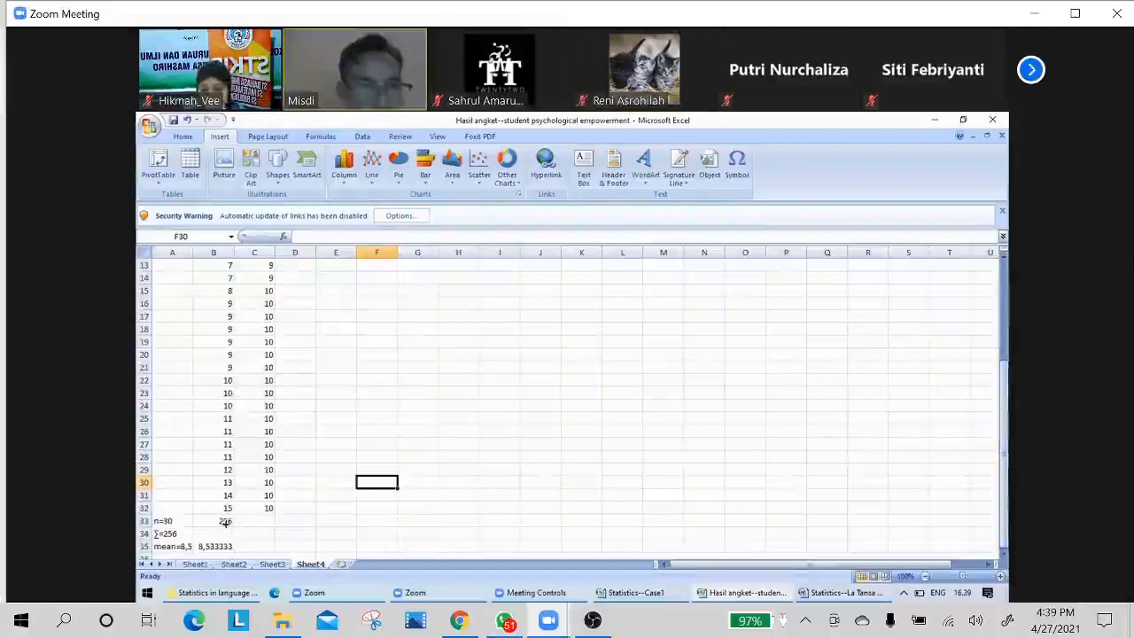
# Fill the sum formula from cell B33 across into cell C33.
pyautogui.click(228, 523)
pyautogui.moveTo(234, 524); pyautogui.dragTo(264, 521)
pyautogui.click(336, 495)
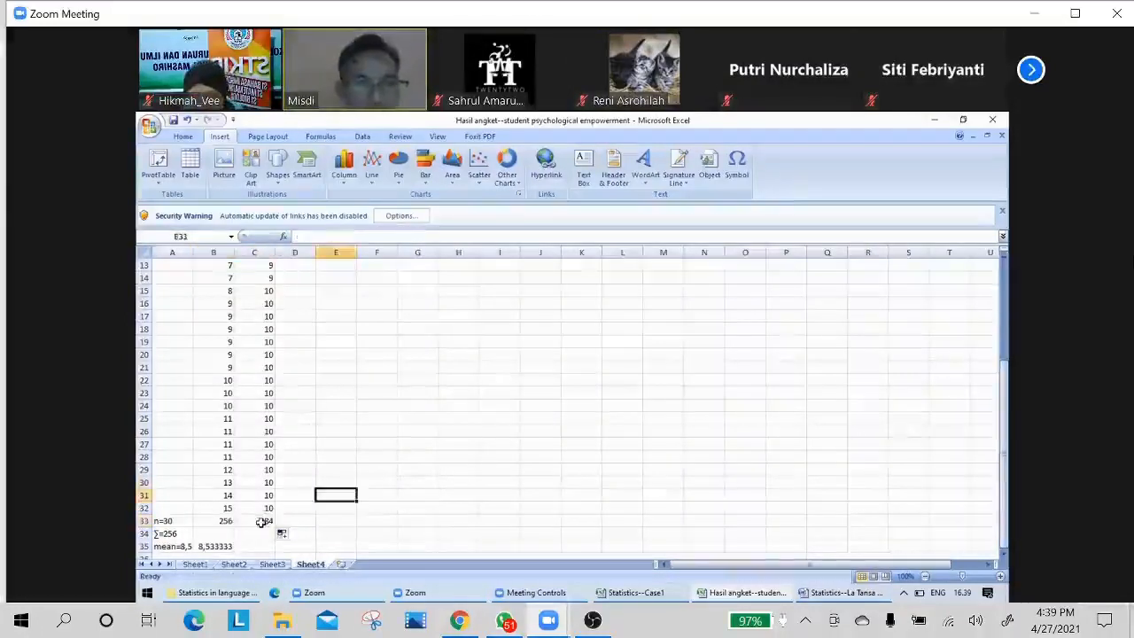
# Replace the content of cell C33 with the formula =SUM(C3:C32) to total the scores in column C.
pyautogui.click(262, 523)
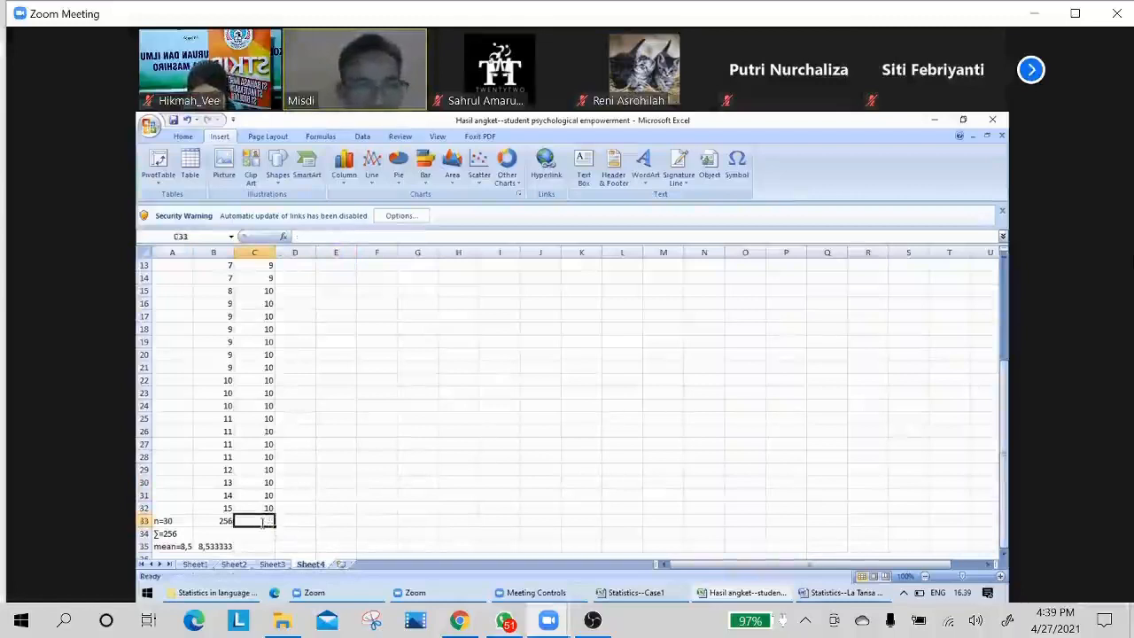
pyautogui.write('=su')
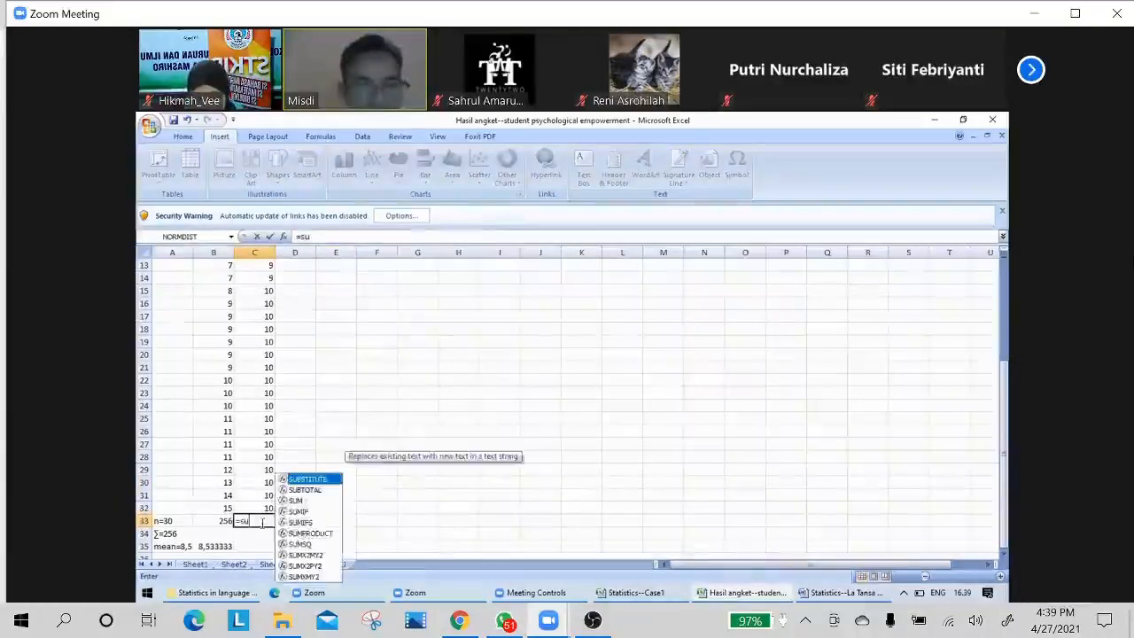
pyautogui.write('m(')
pyautogui.press('Up')
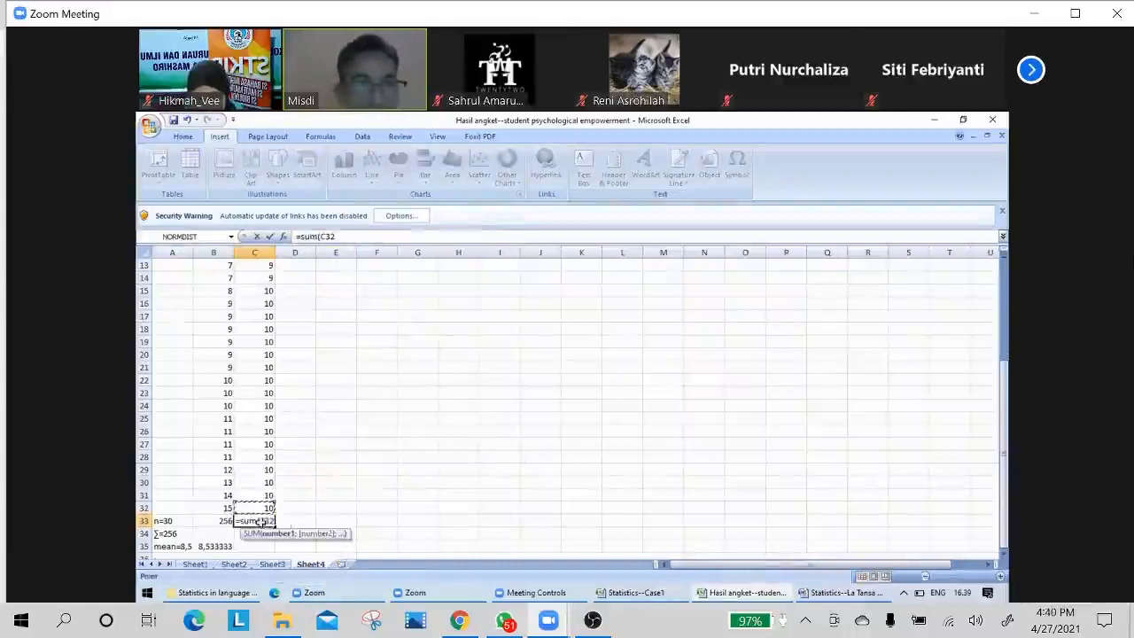
pyautogui.hotkey('shift', 'Up')
pyautogui.hotkey('shift', 'Up')
pyautogui.hotkey('shift', 'Up')
pyautogui.hotkey('shift', 'Up')
pyautogui.hotkey('shift', 'Up')
pyautogui.hotkey('shift', 'Up')
pyautogui.hotkey('shift', 'Up')
pyautogui.hotkey('shift', 'Up')
pyautogui.hotkey('shift', 'Up')
pyautogui.hotkey('shift', 'Up')
pyautogui.hotkey('shift', 'Up')
pyautogui.hotkey('shift', 'Up')
pyautogui.hotkey('shift', 'Up')
pyautogui.hotkey('shift', 'Up')
pyautogui.hotkey('shift', 'Up')
pyautogui.hotkey('shift', 'Up')
pyautogui.hotkey('shift', 'Up')
pyautogui.hotkey('shift', 'Up')
pyautogui.hotkey('shift', 'Up')
pyautogui.hotkey('shift', 'Up')
pyautogui.hotkey('shift', 'Up')
pyautogui.hotkey('shift', 'Up')
pyautogui.hotkey('shift', 'Up')
pyautogui.hotkey('shift', 'Up')
pyautogui.hotkey('shift', 'Up')
pyautogui.hotkey('shift', 'Up')
pyautogui.hotkey('shift', 'Up')
pyautogui.hotkey('shift', 'Up')
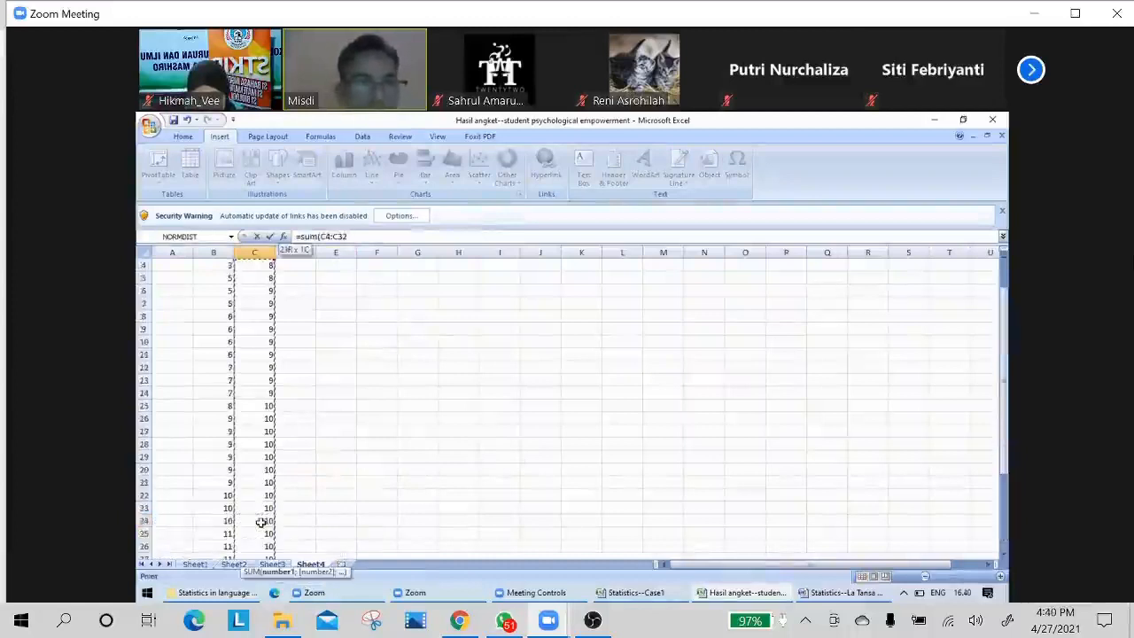
pyautogui.hotkey('shift', 'Up')
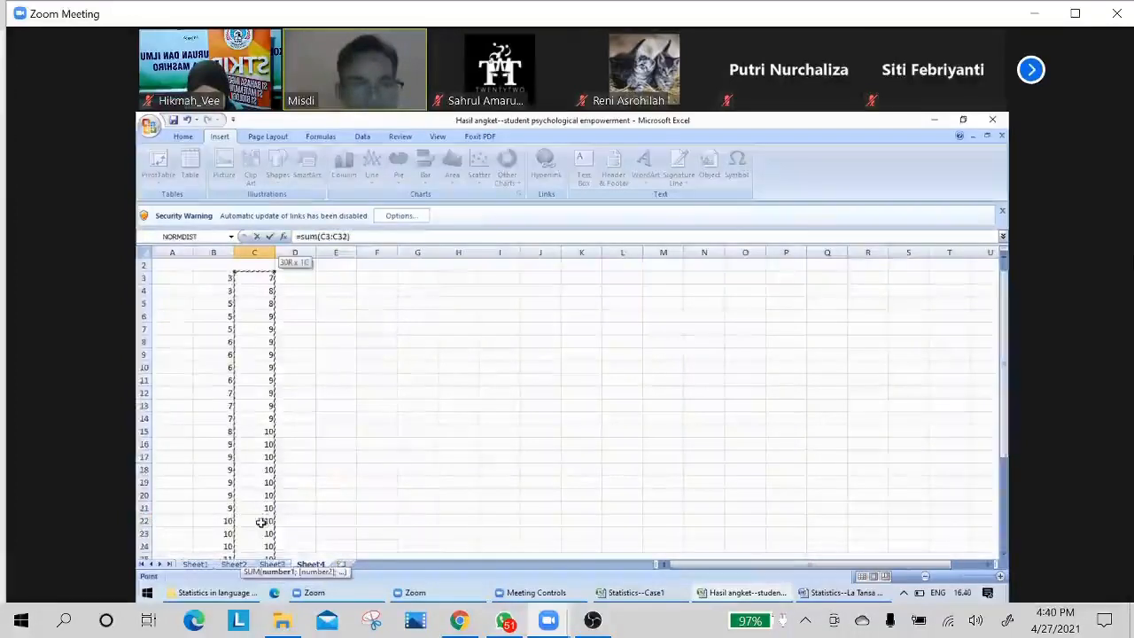
pyautogui.press('Return')
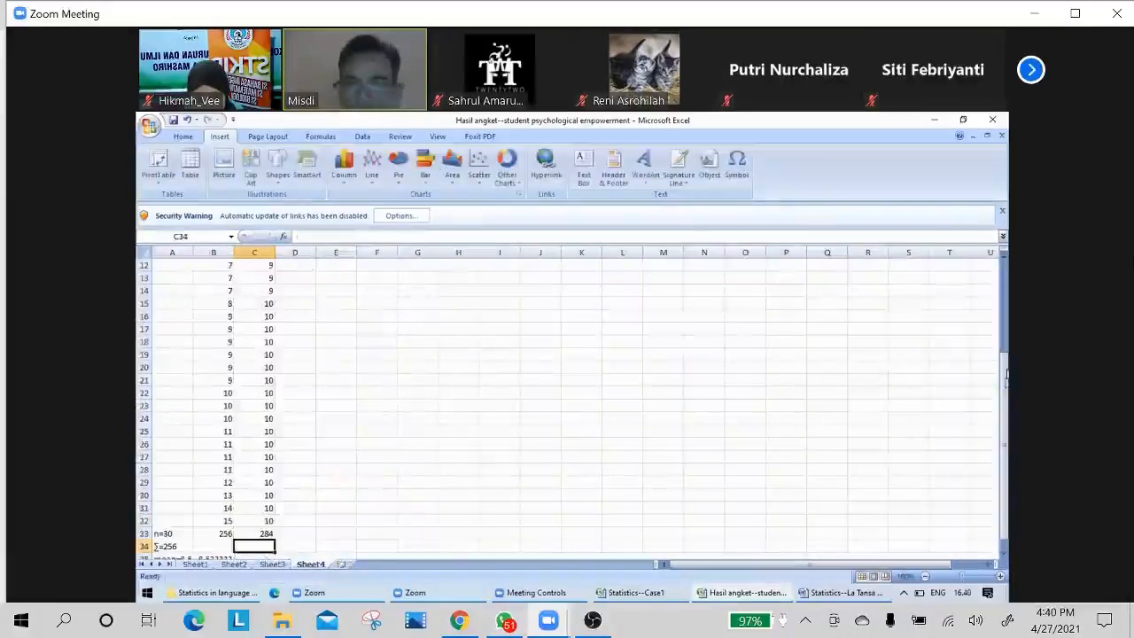
# Start an AVERAGE formula in cell C35, beside the column B mean, with the last score, C32, as its first reference.
pyautogui.scroll(-1, 549, 473)
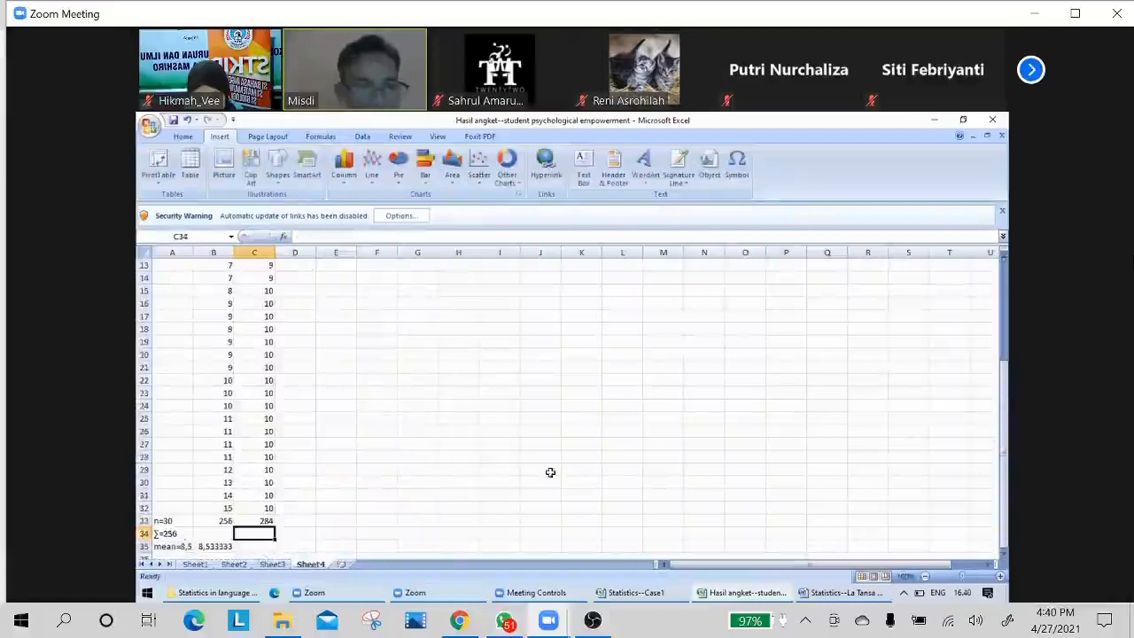
pyautogui.click(219, 547)
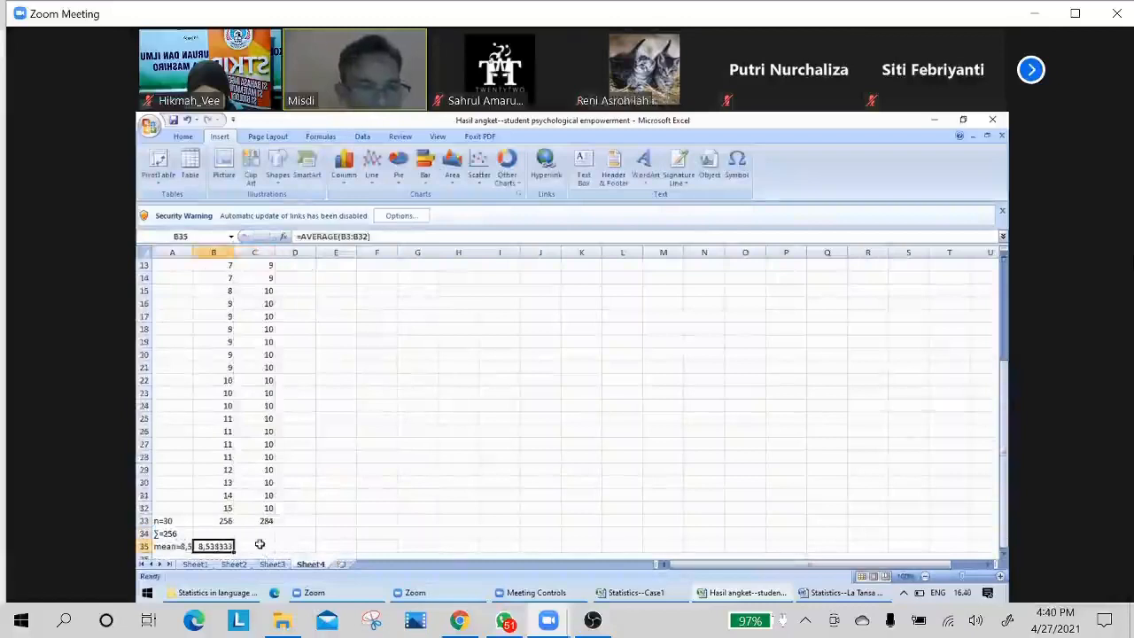
pyautogui.click(259, 544)
pyautogui.write('=a')
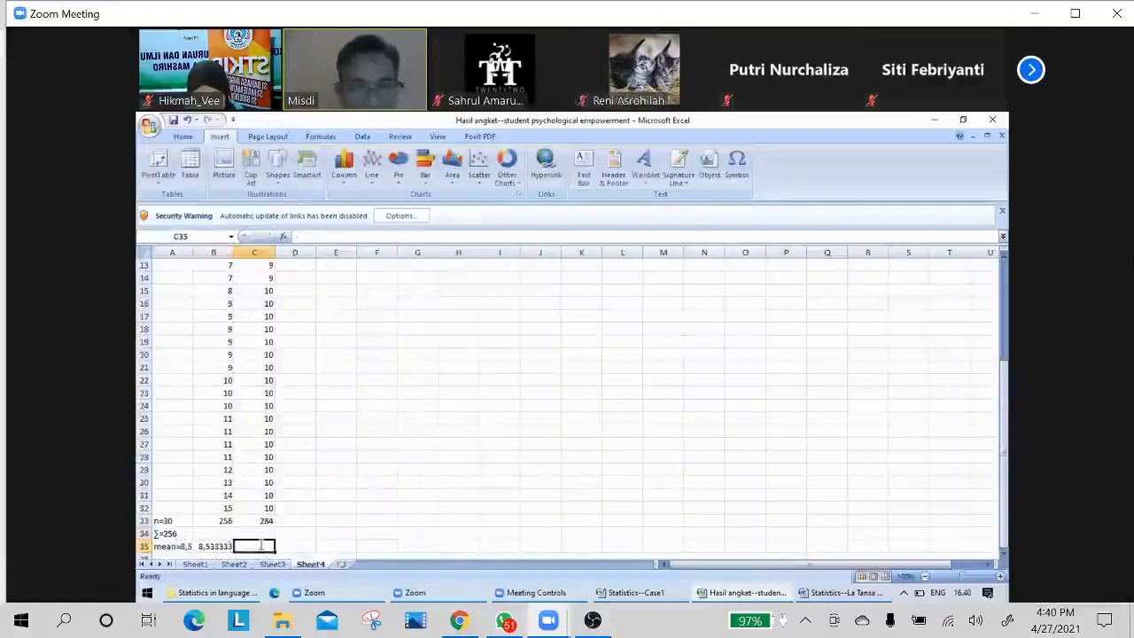
pyautogui.write('vera')
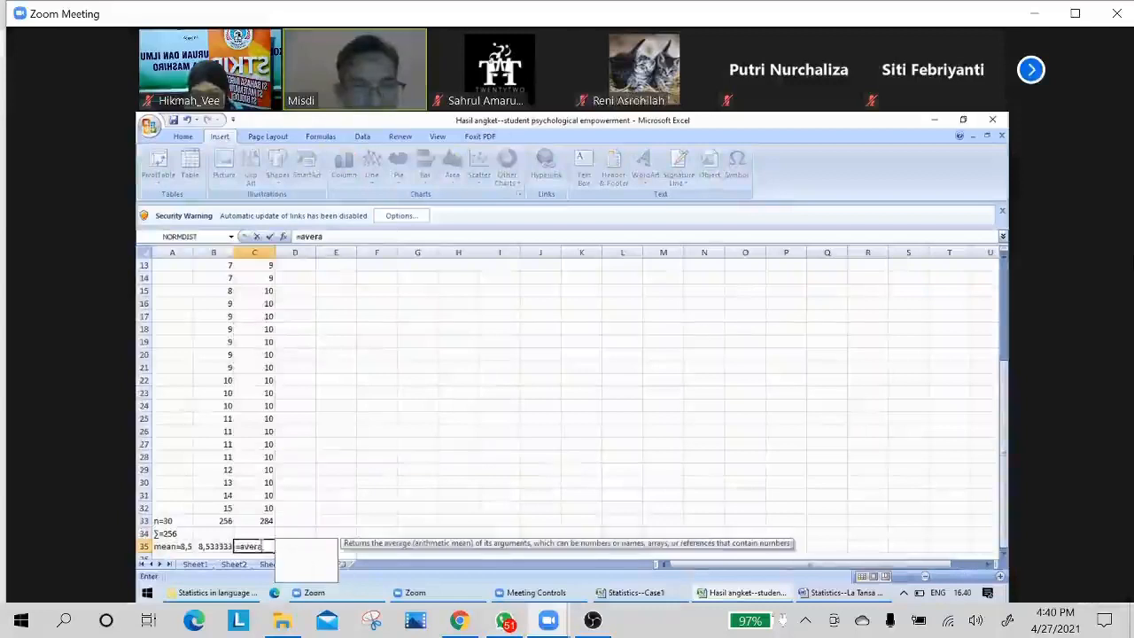
pyautogui.write('ge(')
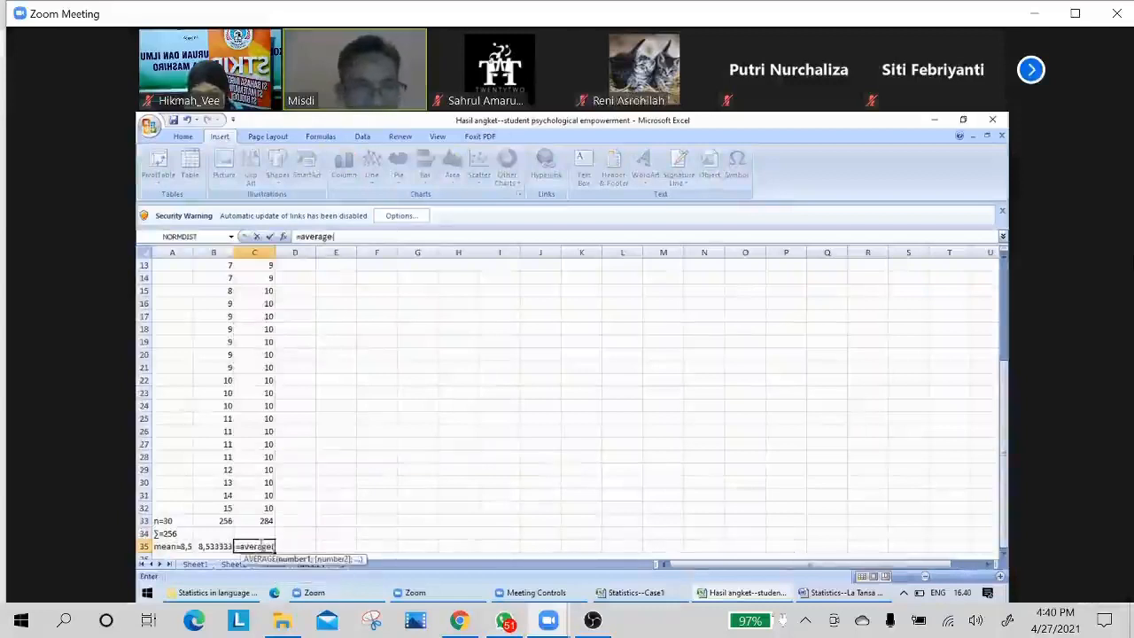
pyautogui.press('Up')
pyautogui.press('Up')
pyautogui.press('Up')
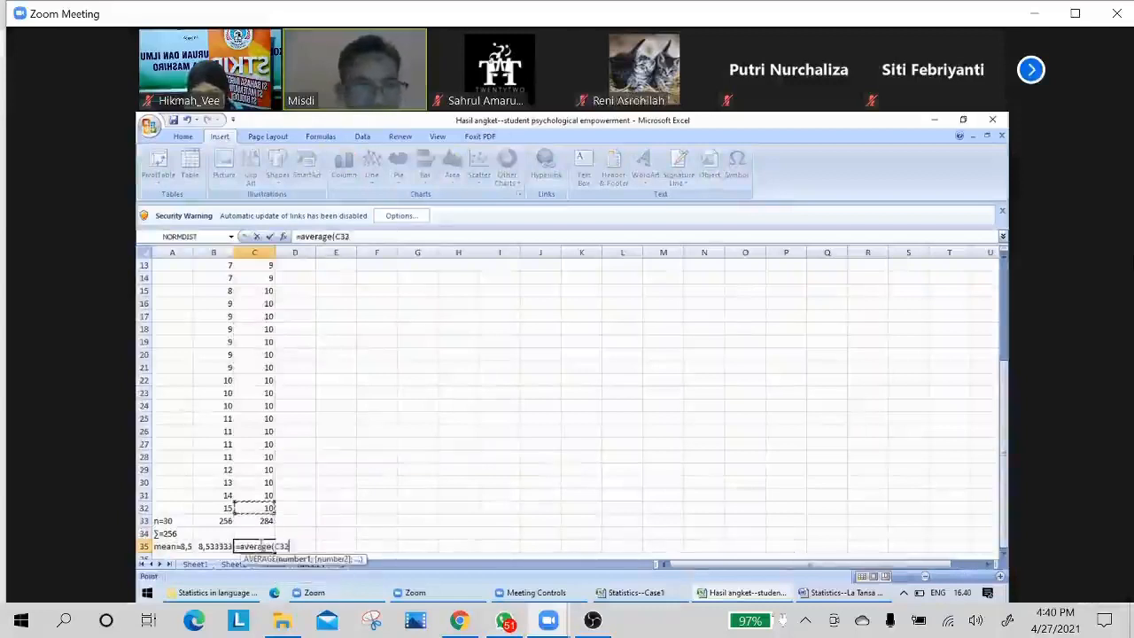
# Extend the AVERAGE range up to the first score and complete C35 as =AVERAGE(C3:C32).
pyautogui.hotkey('shift', 'Up')
pyautogui.hotkey('shift', 'Up')
pyautogui.hotkey('shift', 'Up')
pyautogui.hotkey('shift', 'Up')
pyautogui.hotkey('shift', 'Up')
pyautogui.hotkey('shift', 'Up')
pyautogui.hotkey('shift', 'Up')
pyautogui.hotkey('shift', 'Up')
pyautogui.hotkey('shift', 'Up')
pyautogui.hotkey('shift', 'Up')
pyautogui.hotkey('shift', 'Up')
pyautogui.hotkey('shift', 'Up')
pyautogui.hotkey('shift', 'Up')
pyautogui.hotkey('shift', 'Up')
pyautogui.hotkey('shift', 'Up')
pyautogui.hotkey('shift', 'Up')
pyautogui.hotkey('shift', 'Up')
pyautogui.hotkey('shift', 'Up')
pyautogui.hotkey('shift', 'Up')
pyautogui.hotkey('shift', 'Up')
pyautogui.hotkey('shift', 'Up')
pyautogui.hotkey('shift', 'Up')
pyautogui.hotkey('shift', 'Up')
pyautogui.hotkey('shift', 'Up')
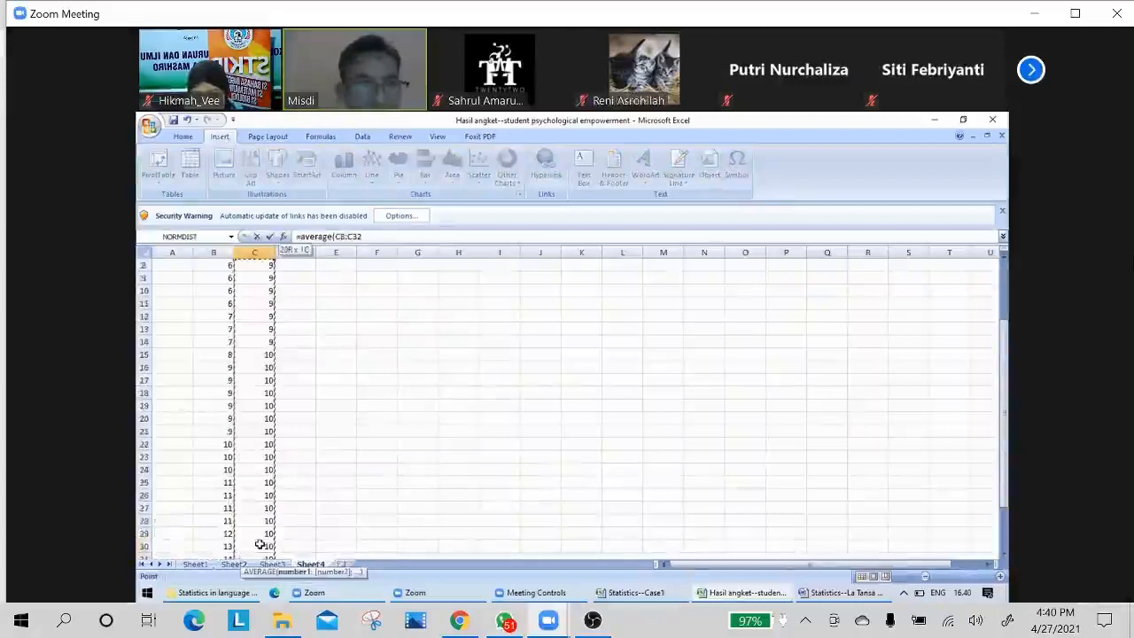
pyautogui.hotkey('shift', 'Up')
pyautogui.hotkey('shift', 'Up')
pyautogui.hotkey('shift', 'Up')
pyautogui.hotkey('shift', 'Up')
pyautogui.hotkey('shift', 'Up')
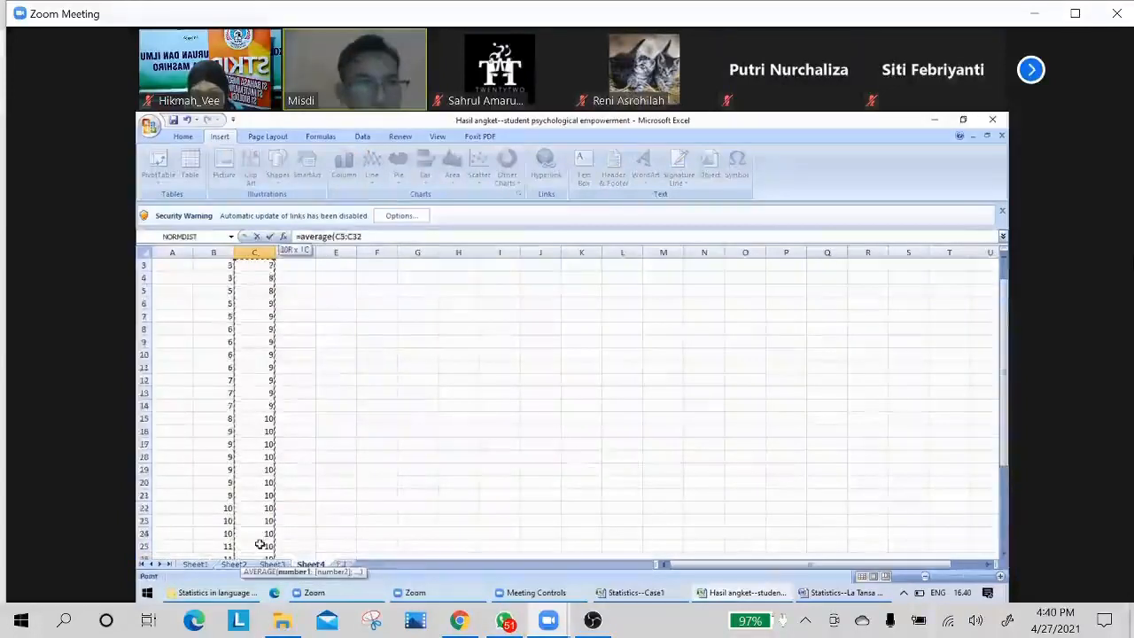
pyautogui.hotkey('shift', 'Up')
pyautogui.hotkey('shift', 'Down')
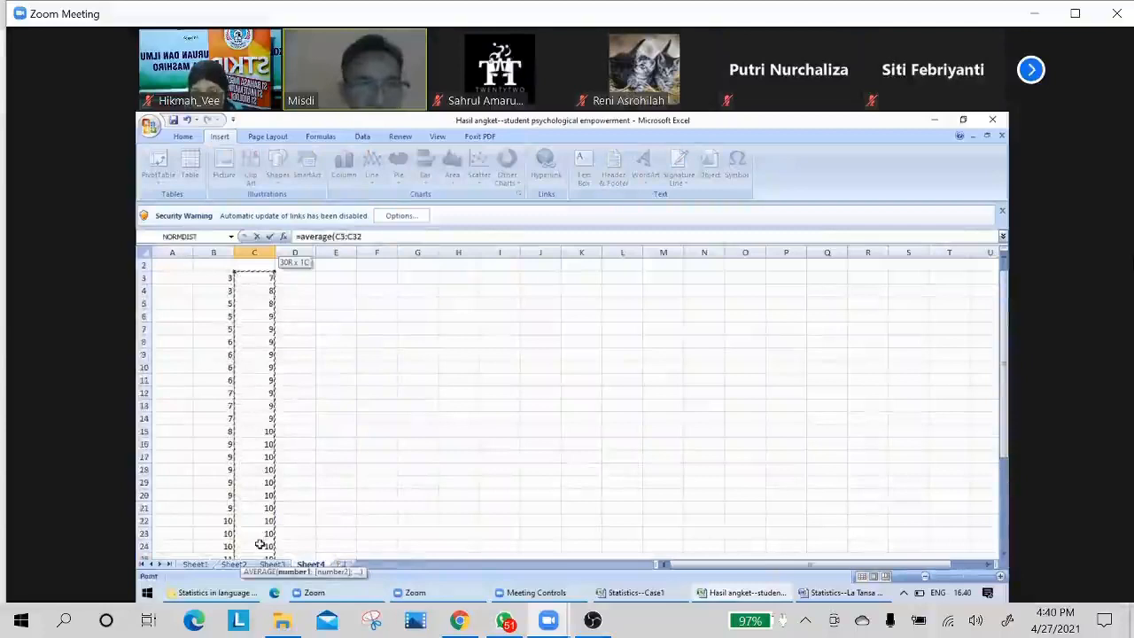
pyautogui.write(')')
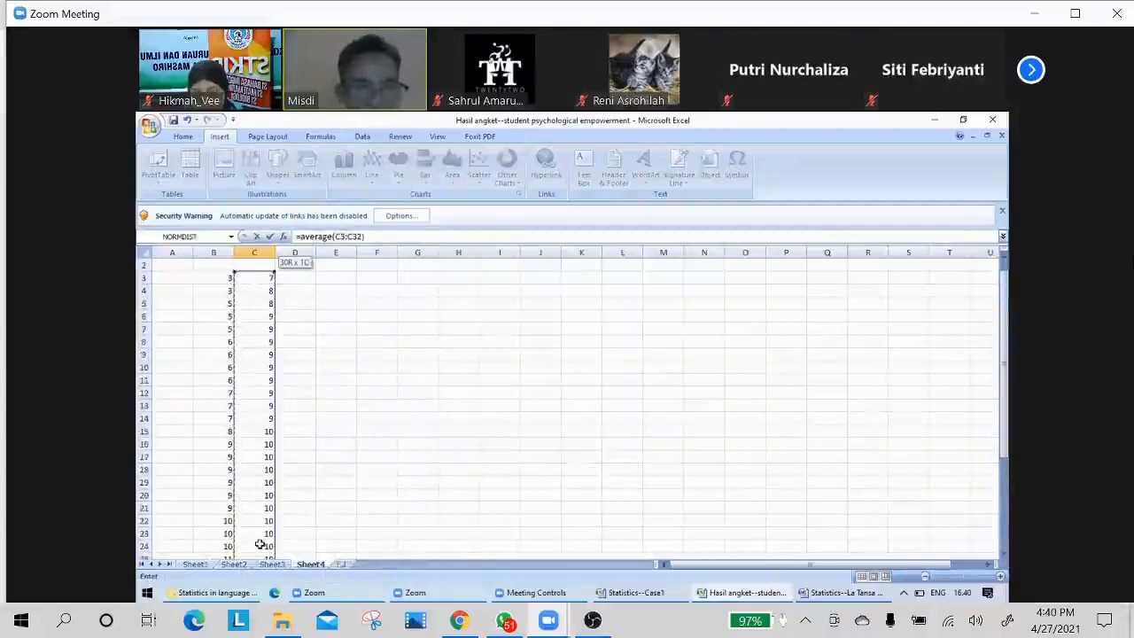
pyautogui.press('Return')
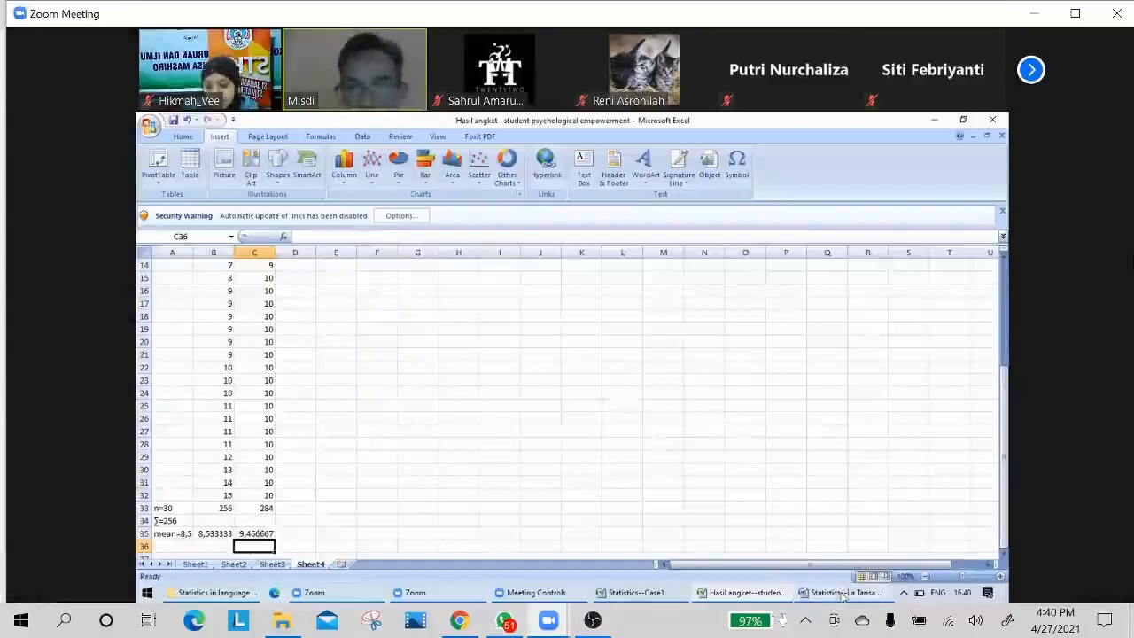
# Switch to the Word notes and add the lines "Find out:", "N=" and "Mean=" below "Shorting data".
pyautogui.press('Return')
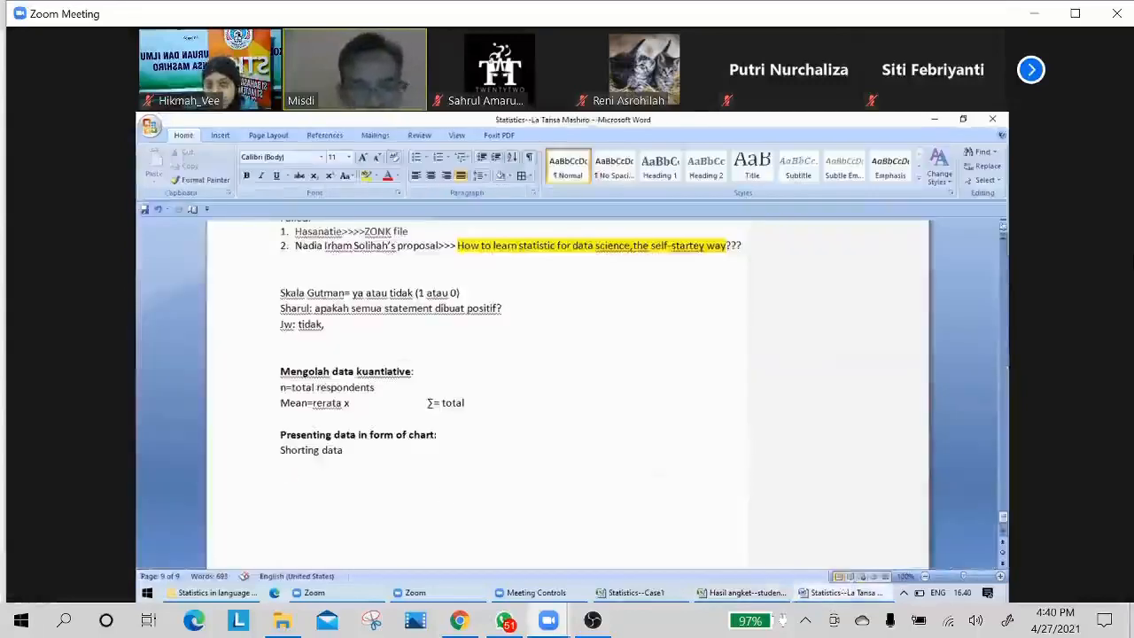
pyautogui.write('find')
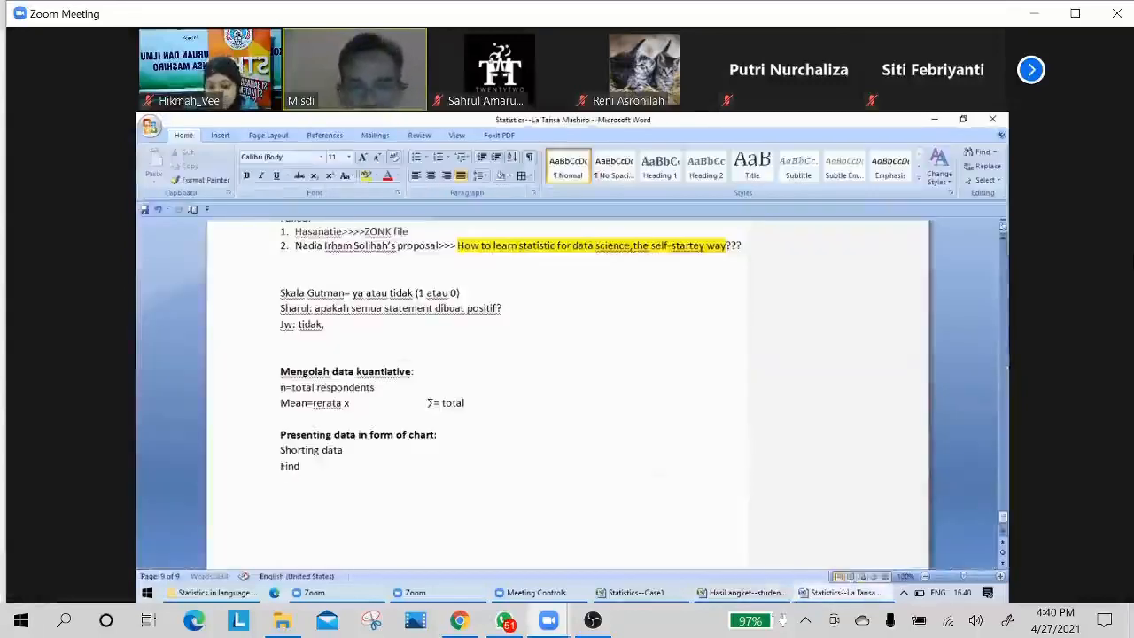
pyautogui.write(' out ')
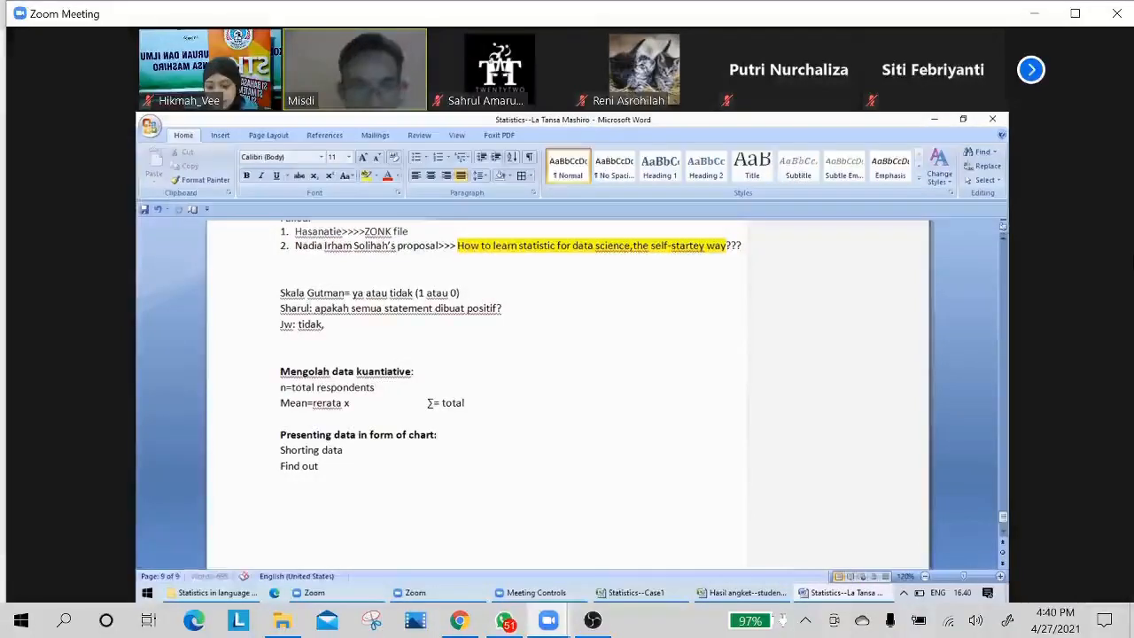
pyautogui.write(':')
pyautogui.press('Return')
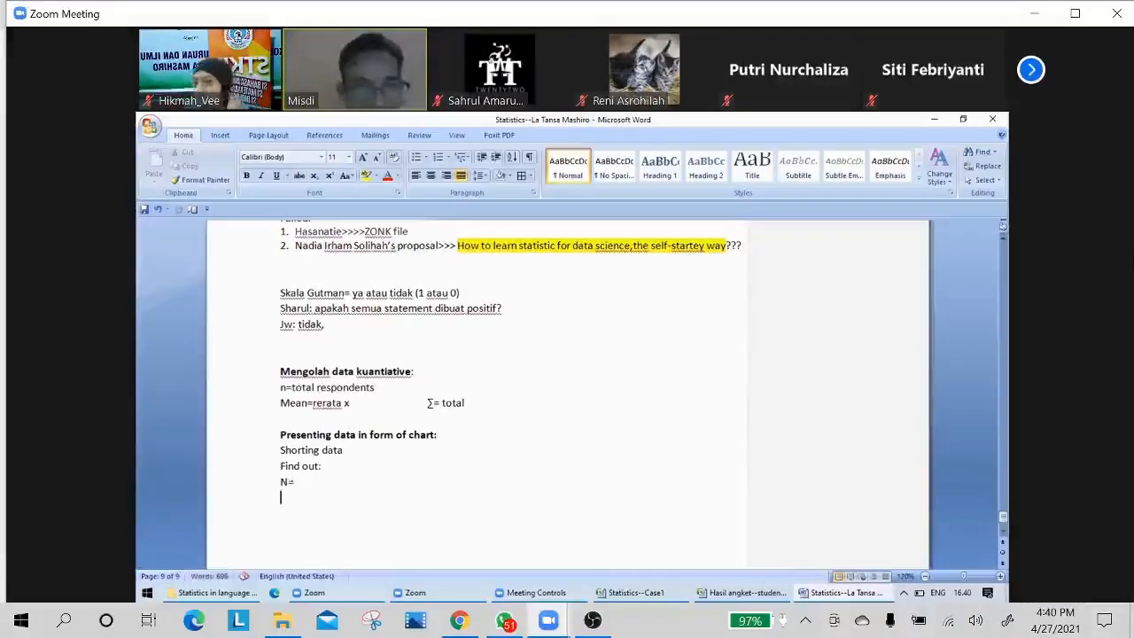
pyautogui.write('mean=')
pyautogui.press('Return')
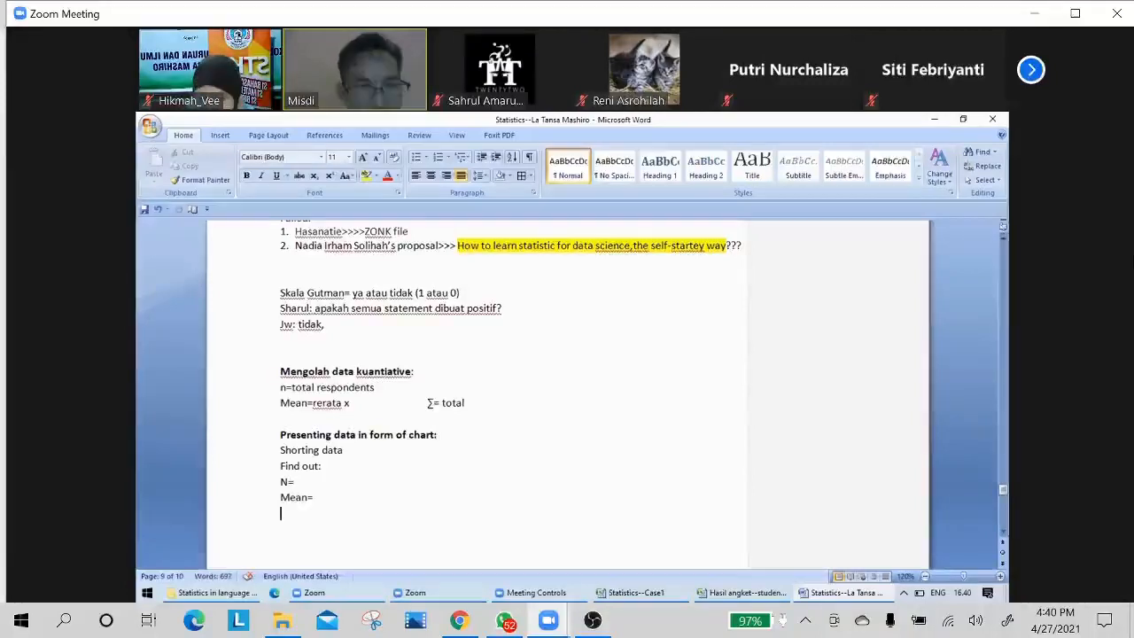
# Add the line "Making interpretation=" below "Mean=" in the notes.
pyautogui.write('m')
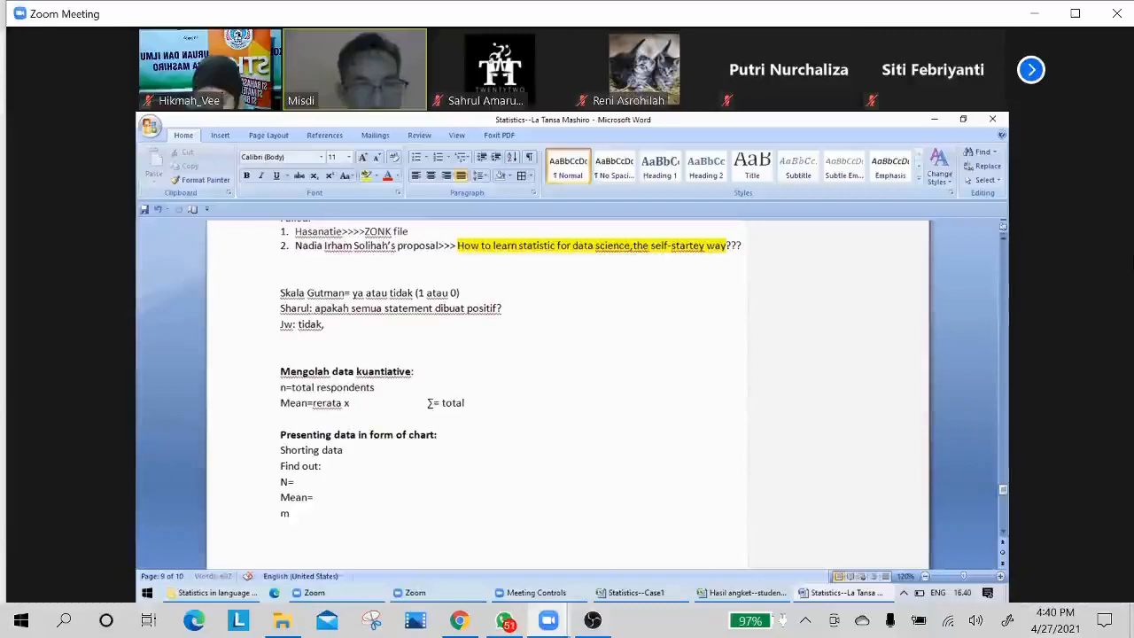
pyautogui.write('aking inte')
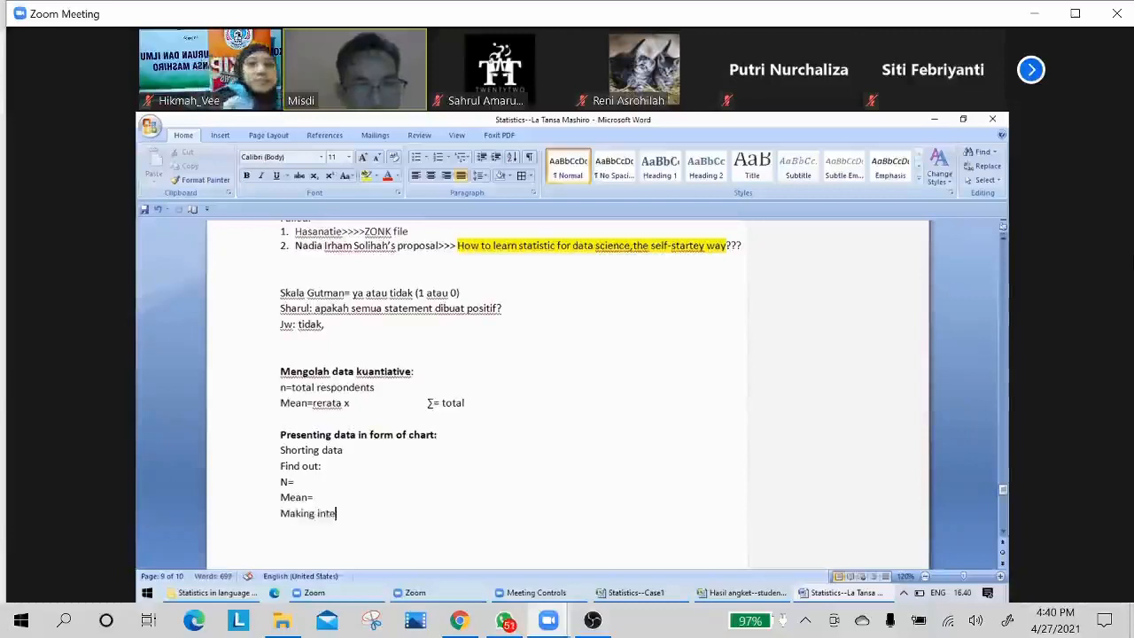
pyautogui.write('pre')
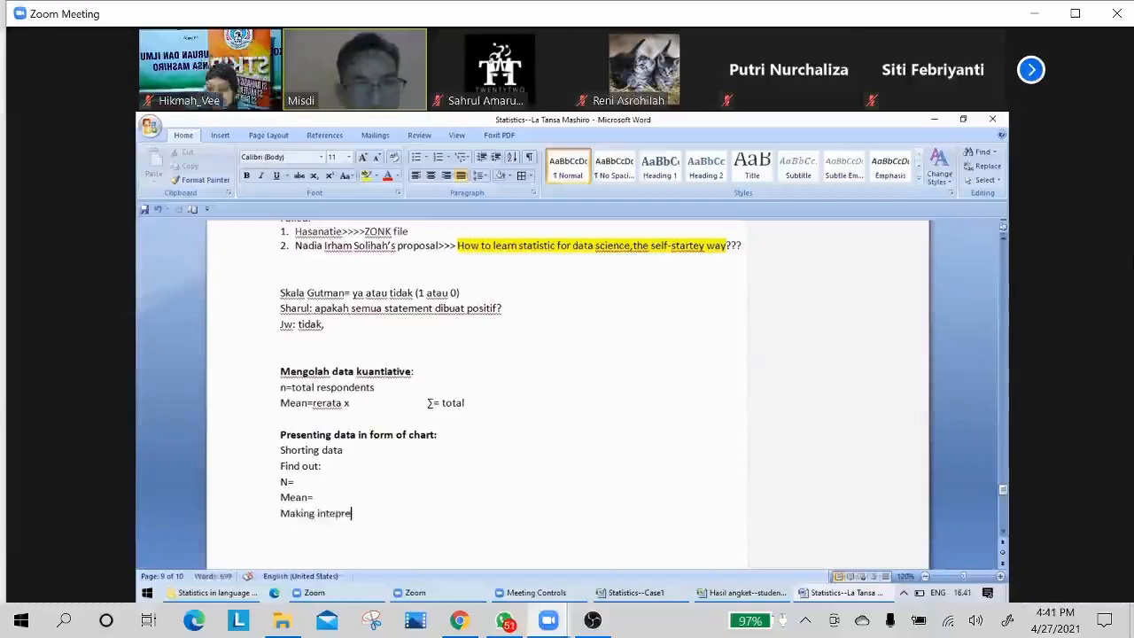
pyautogui.write('tation')
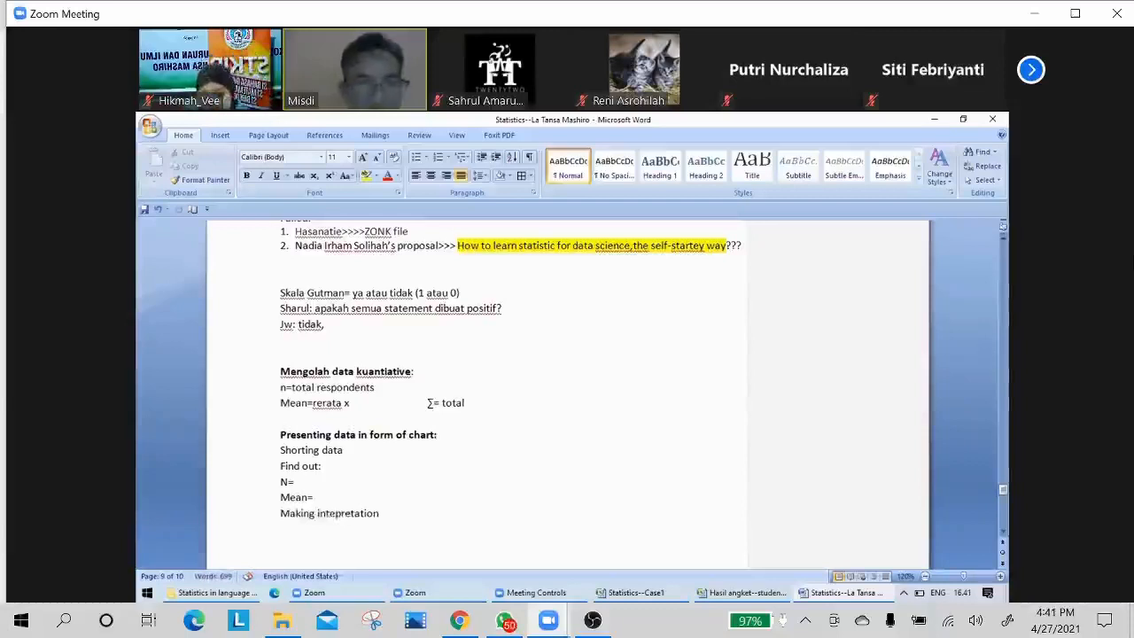
pyautogui.write('=')
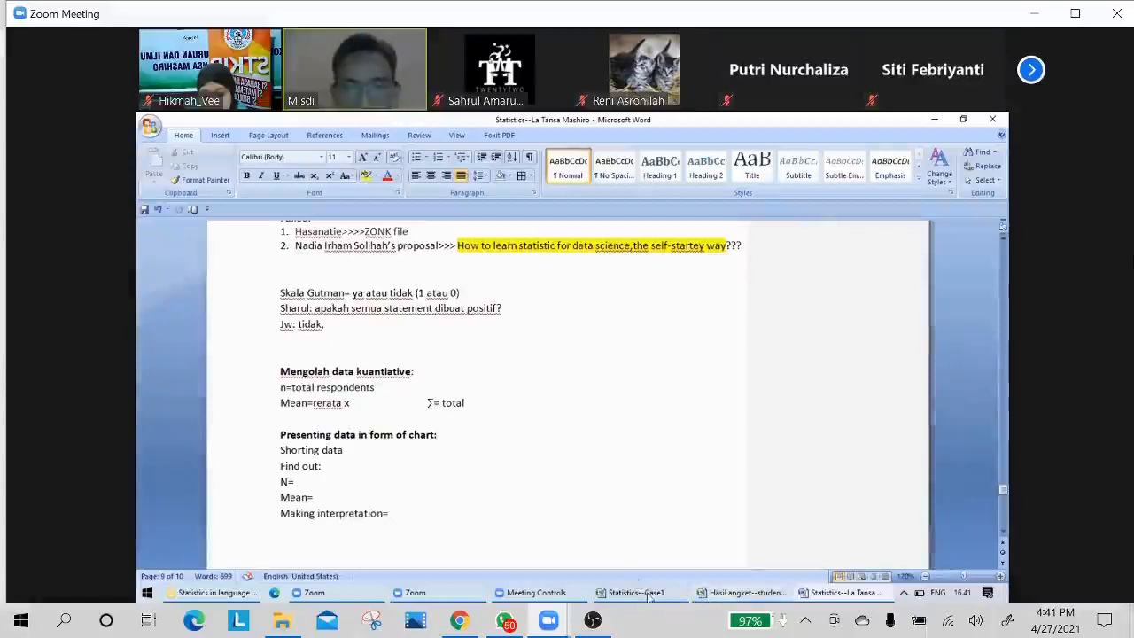
# Return to the Excel questionnaire workbook and enter the question "What does this mean mean?" in cell B39, below the calculated means.
pyautogui.click(736, 598)
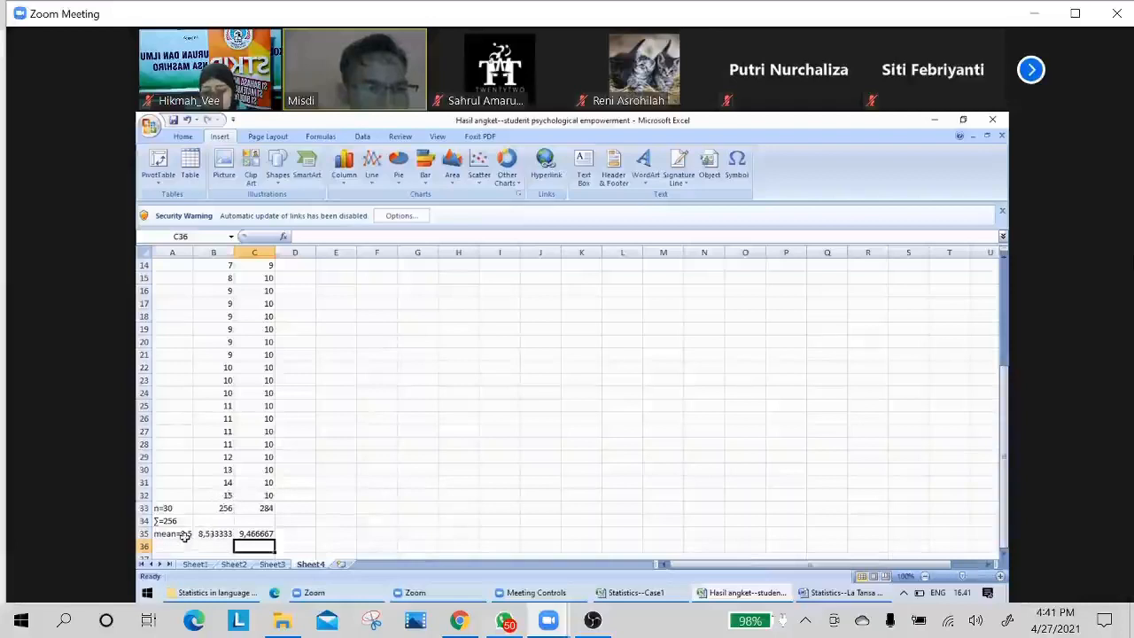
pyautogui.click(213, 534)
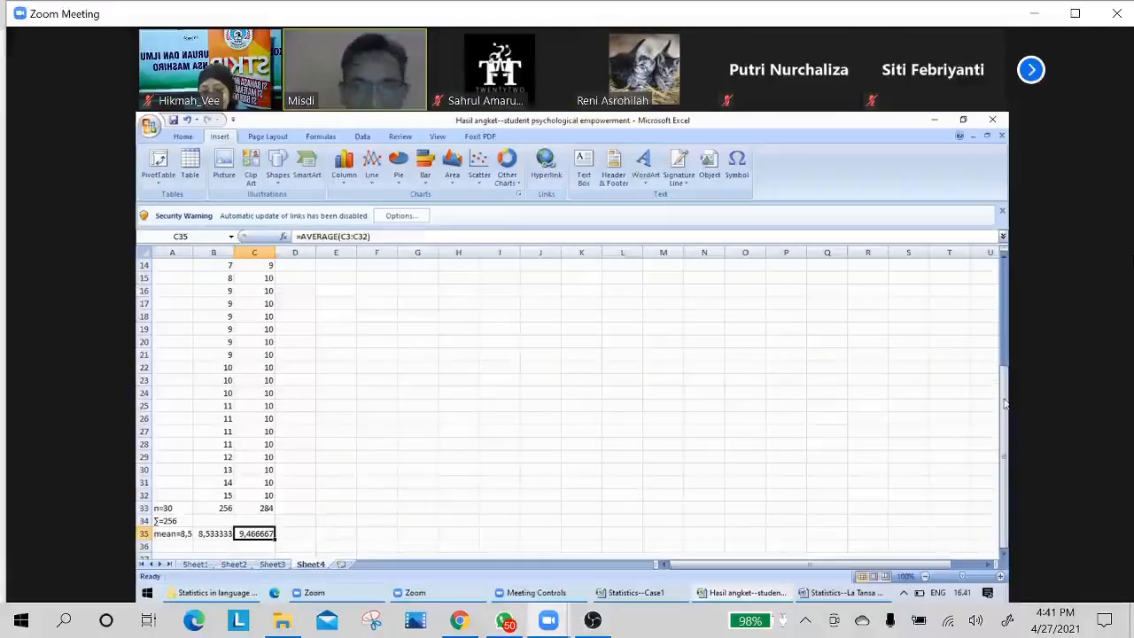
pyautogui.moveTo(1004, 404); pyautogui.dragTo(232, 494)
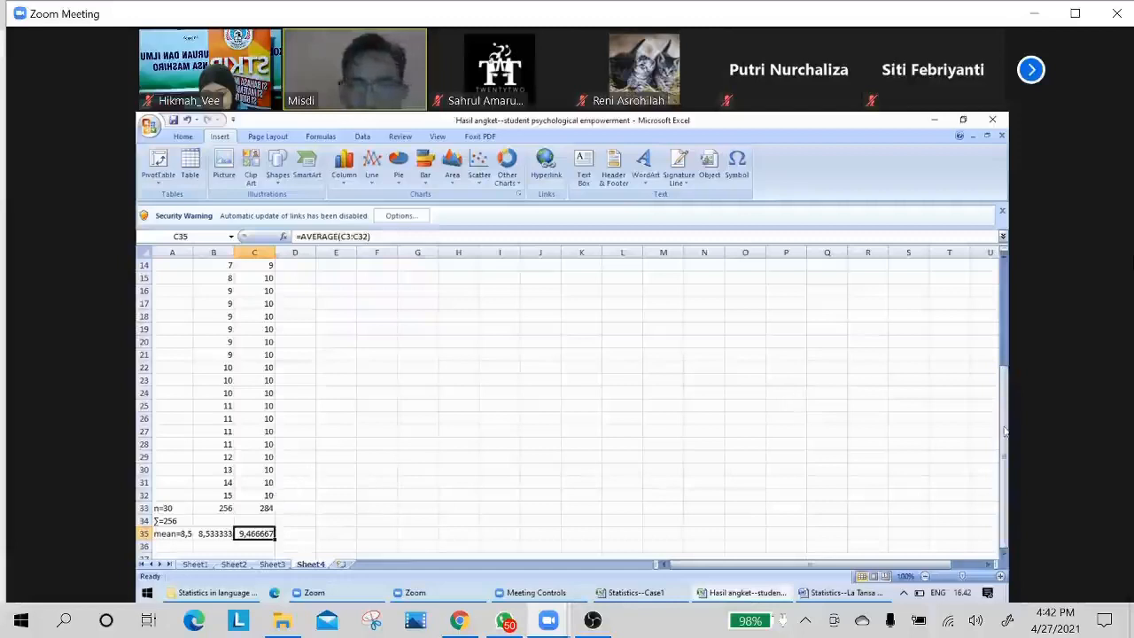
pyautogui.doubleClick(1004, 553)
pyautogui.scroll(-4, 1004, 554)
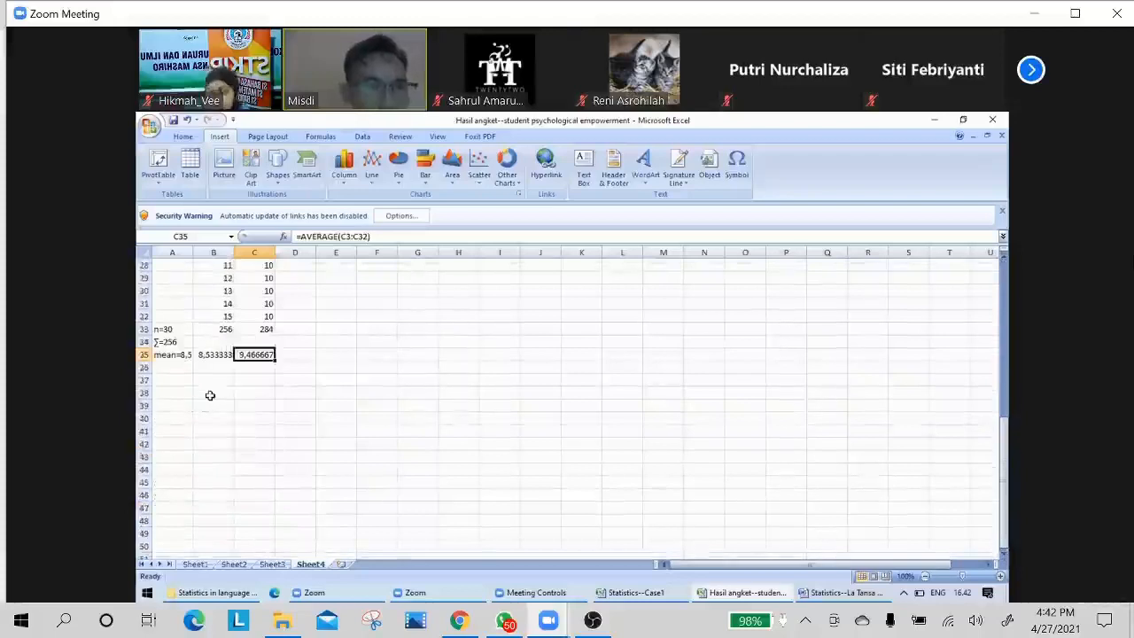
pyautogui.click(209, 406)
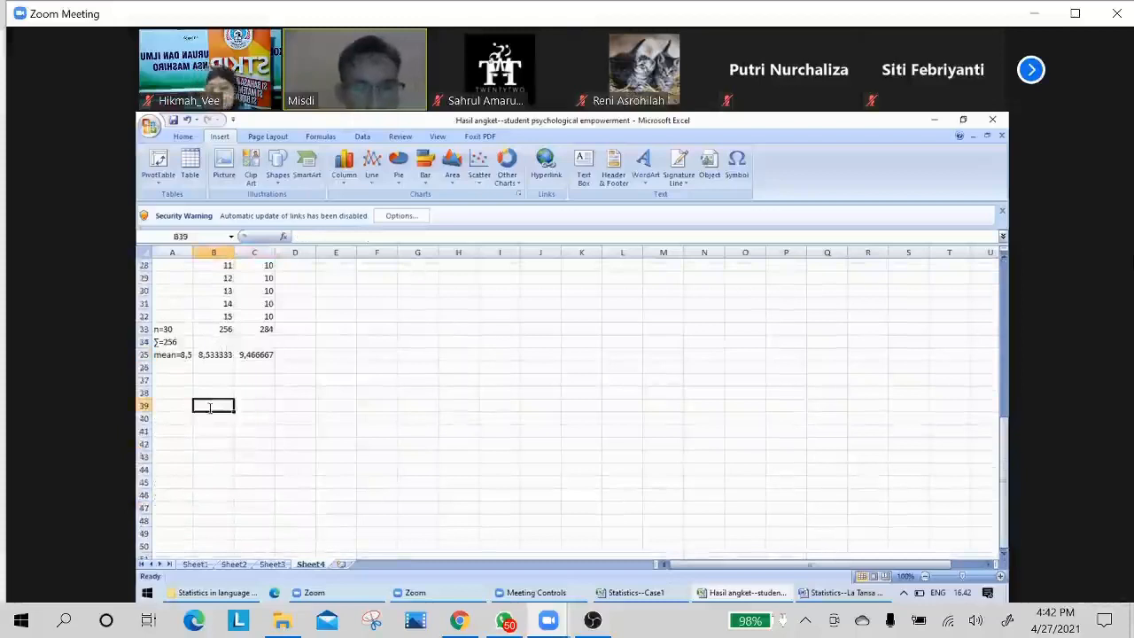
pyautogui.write('What doe')
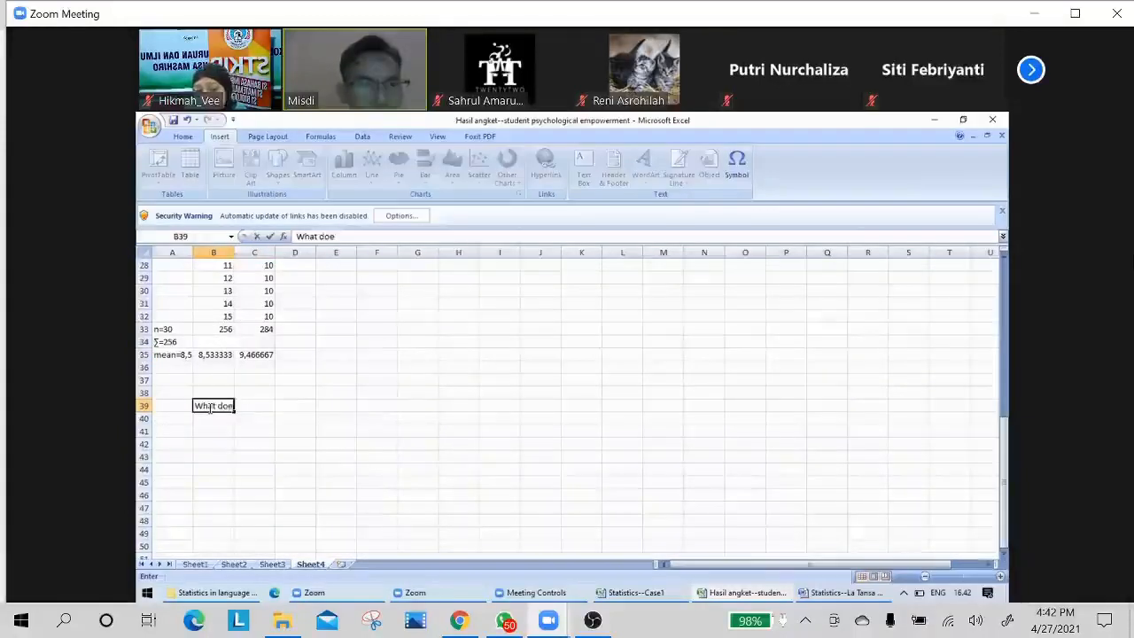
pyautogui.write('s this')
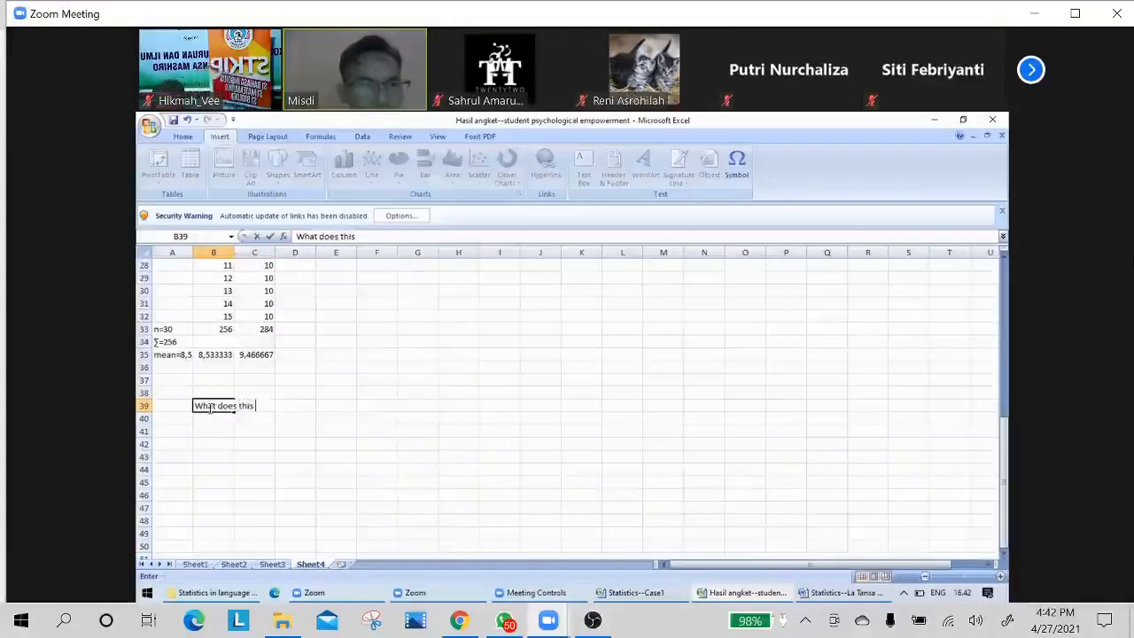
pyautogui.write(' mean ')
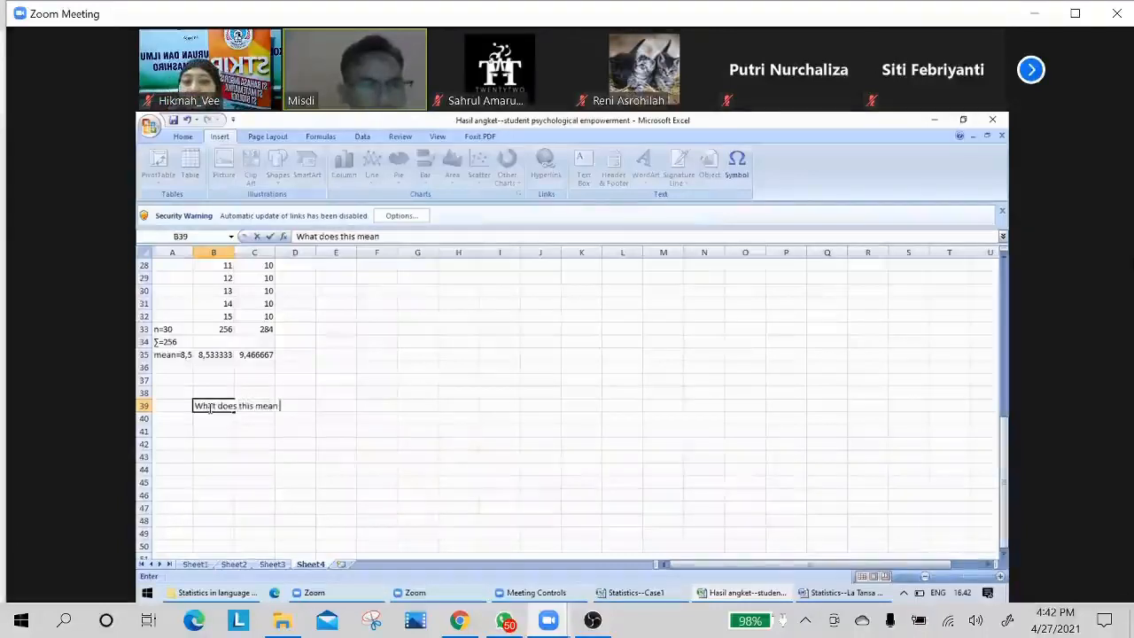
pyautogui.write('mean')
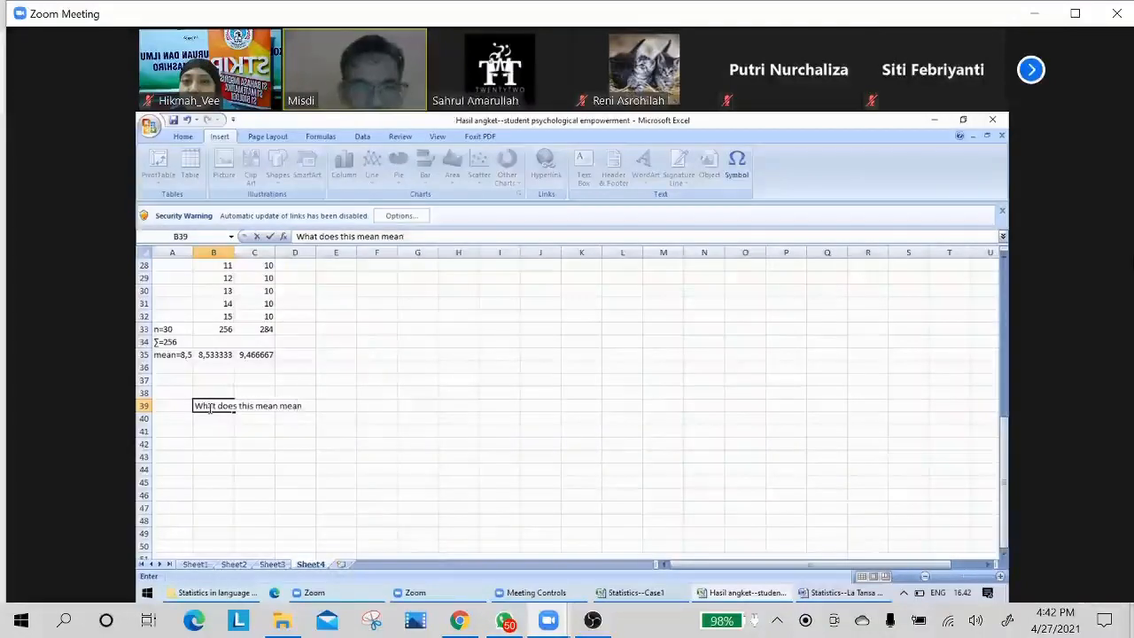
pyautogui.write('?')
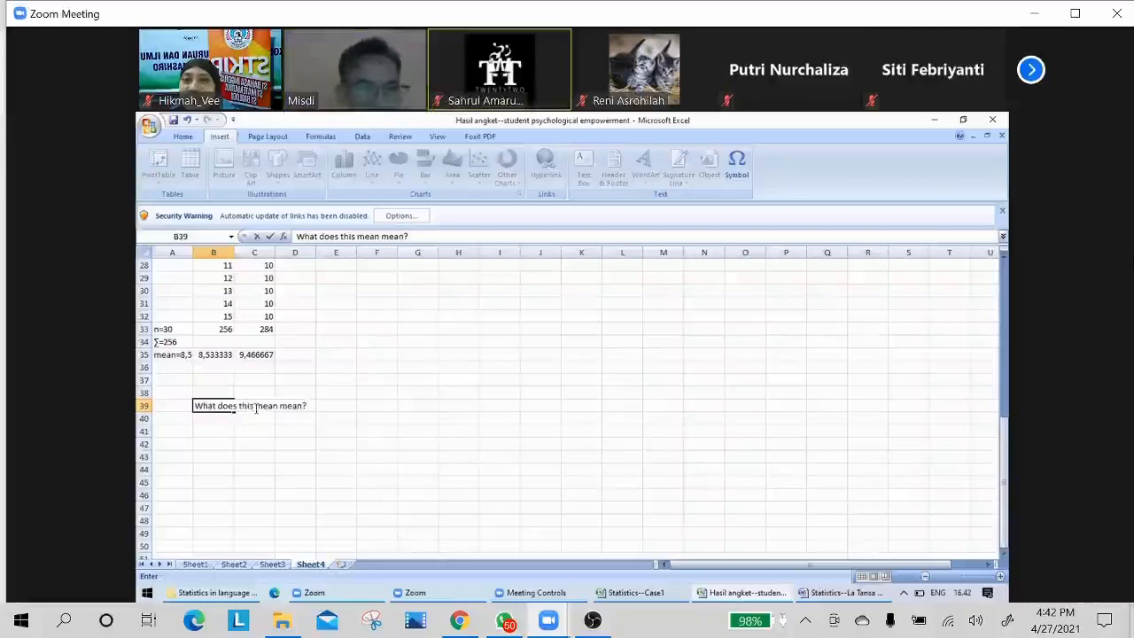
# Put quotation marks around the first "mean" in B39 so it reads: What does this "mean" mean?
pyautogui.click(256, 407)
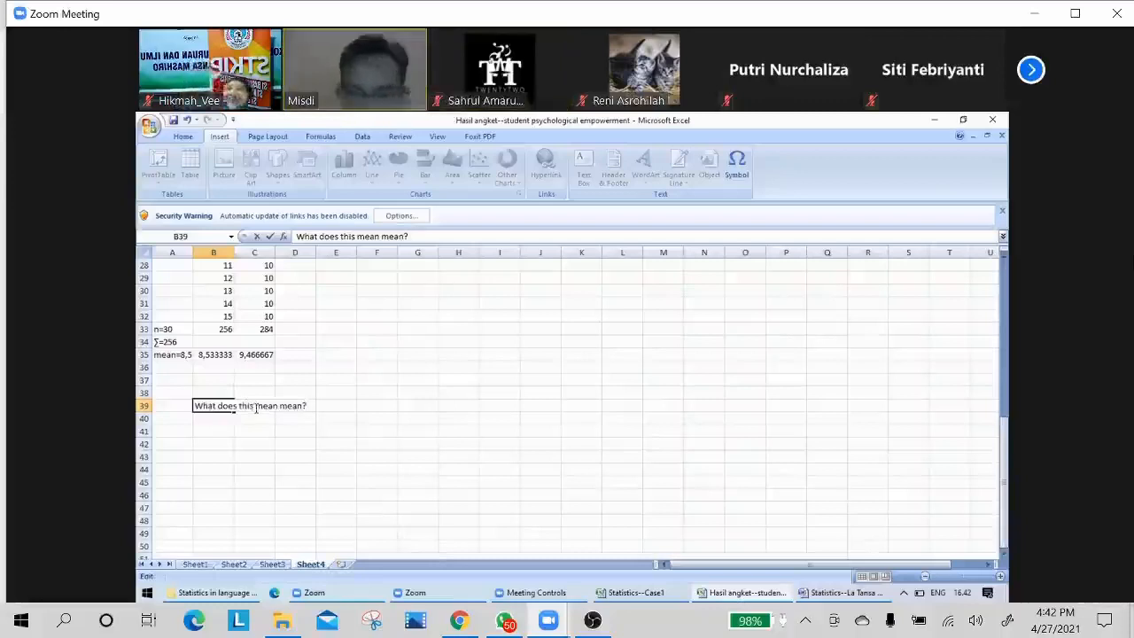
pyautogui.write('"')
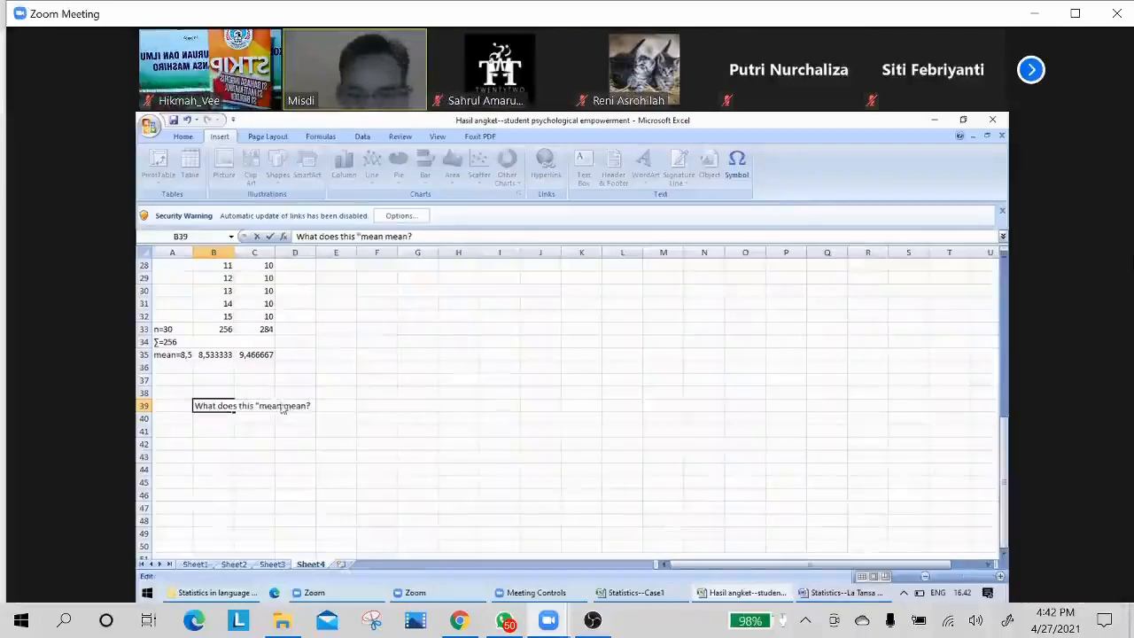
pyautogui.click(282, 404)
pyautogui.write('"')
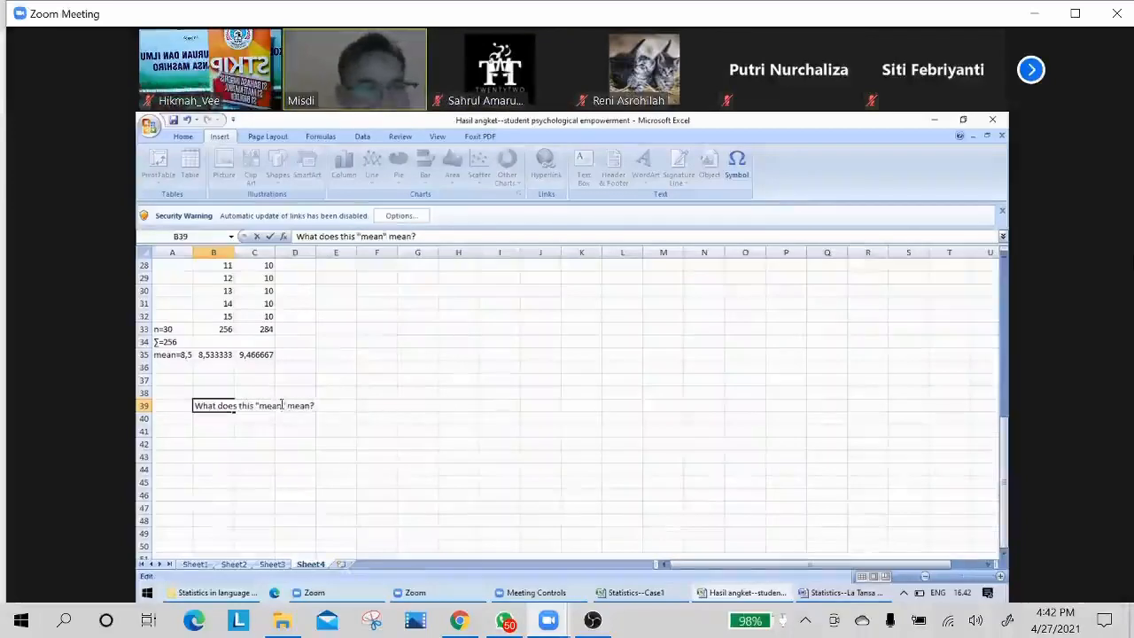
pyautogui.click(213, 421)
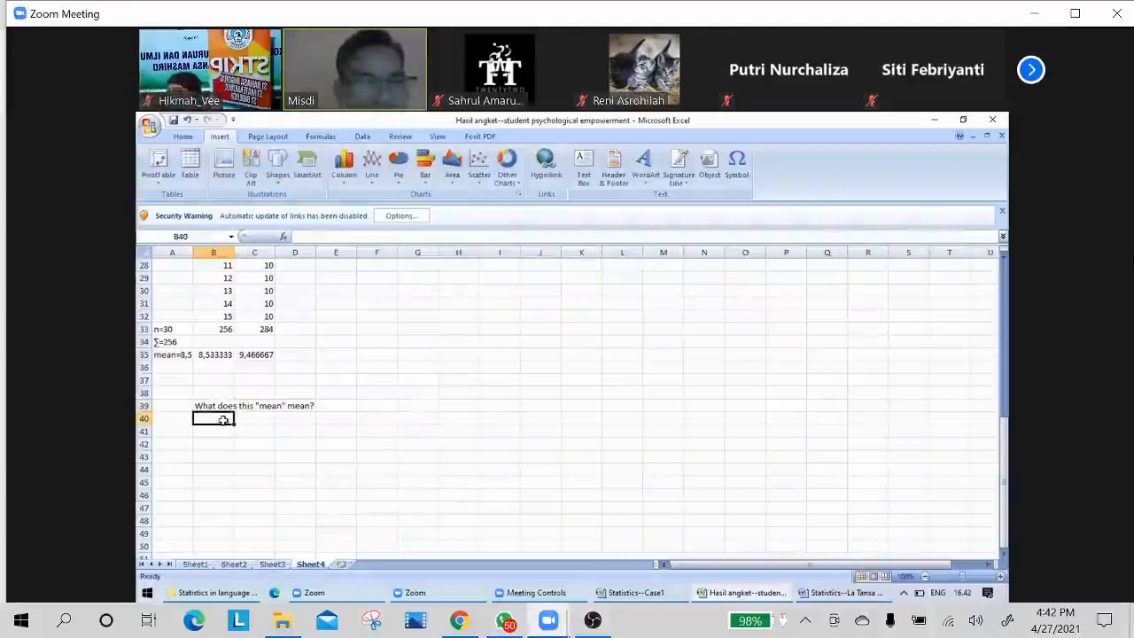
# Enter 16 in cell B36 and 10 in cell C36, directly below the two column means.
pyautogui.click(214, 354)
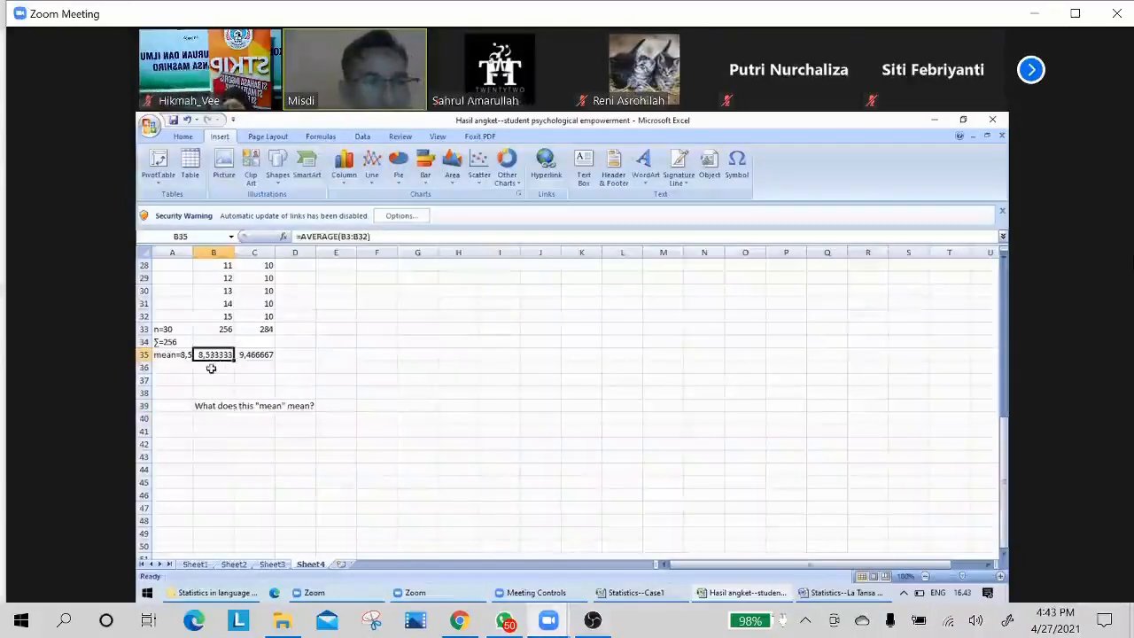
pyautogui.click(212, 368)
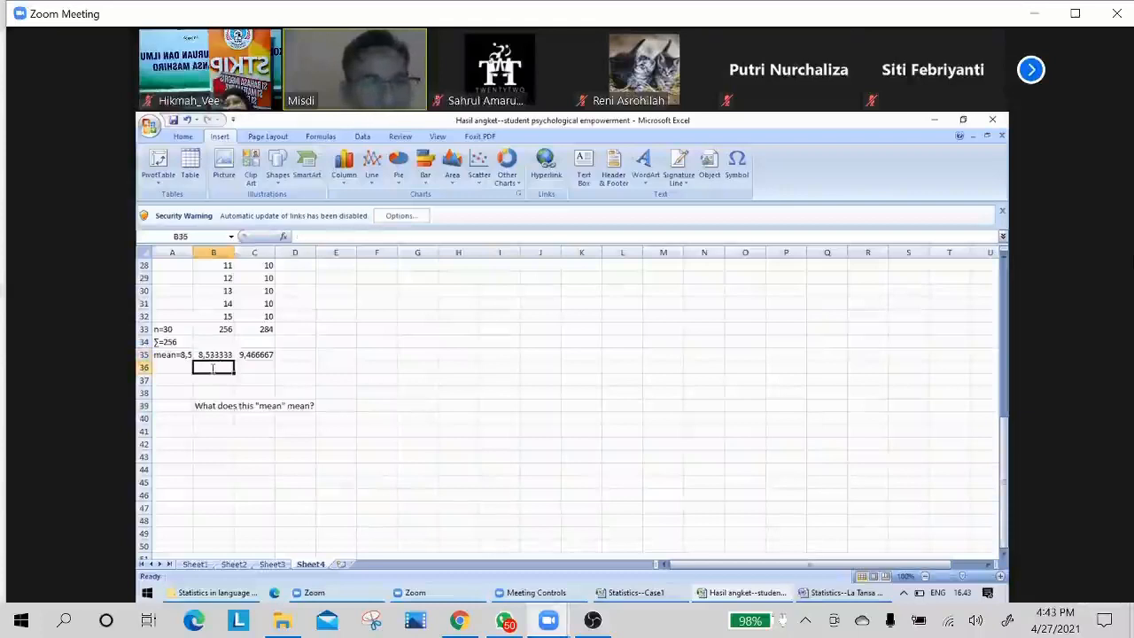
pyautogui.write('1')
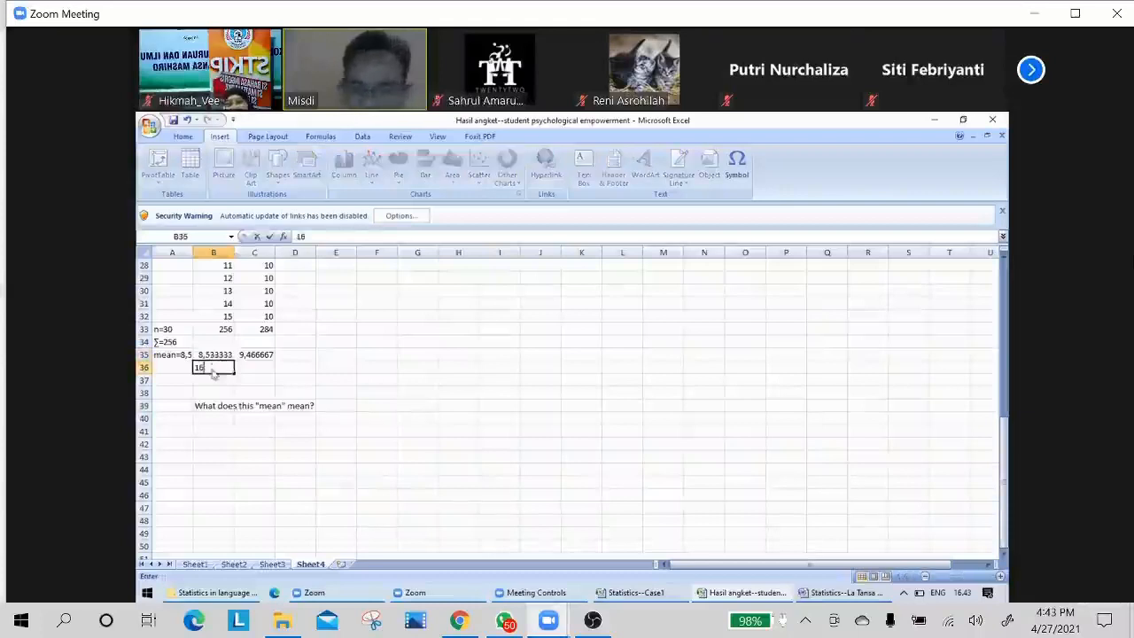
pyautogui.write('6')
pyautogui.press('Tab')
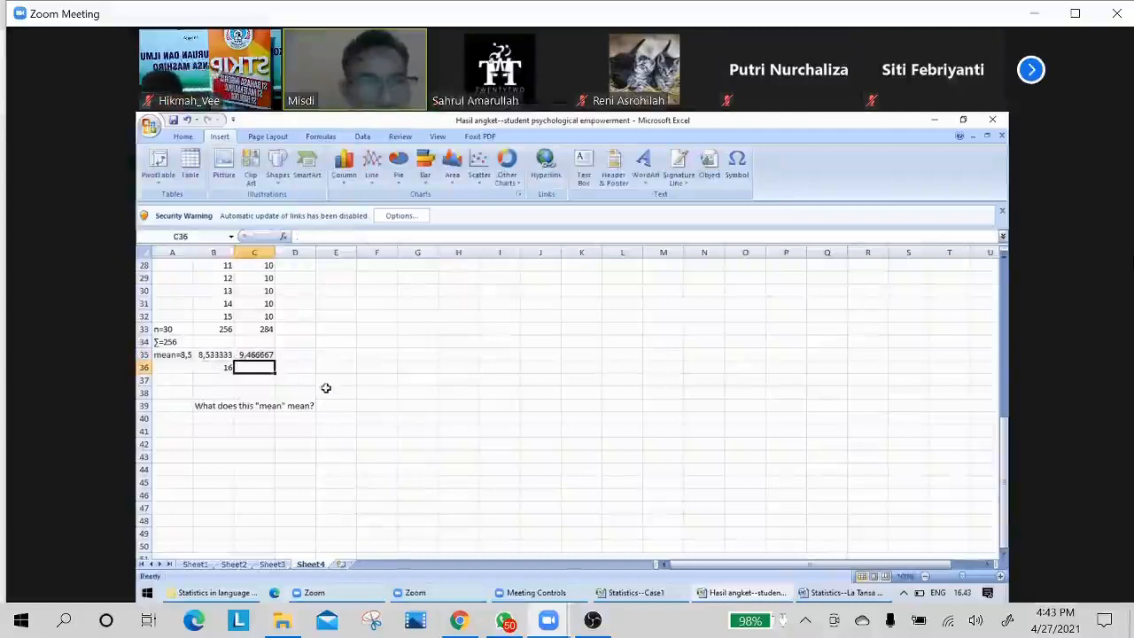
pyautogui.write('10')
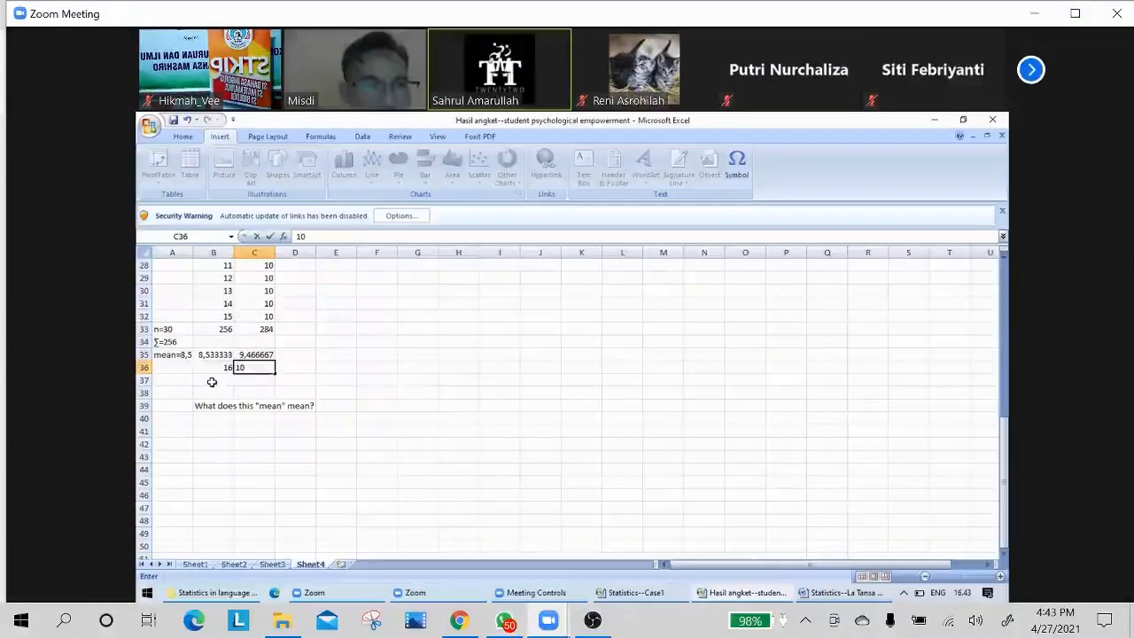
pyautogui.press('Return')
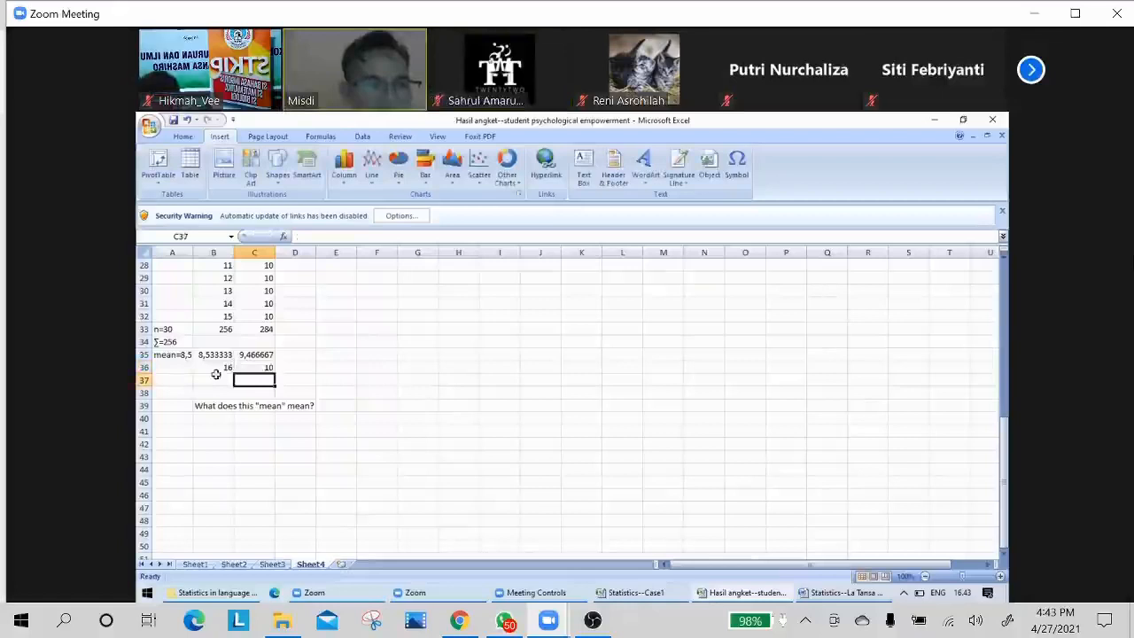
# Check the question item numbers of both questionnaire sections on Sheet1, including item 16 in R2, and return to Sheet4.
pyautogui.click(195, 564)
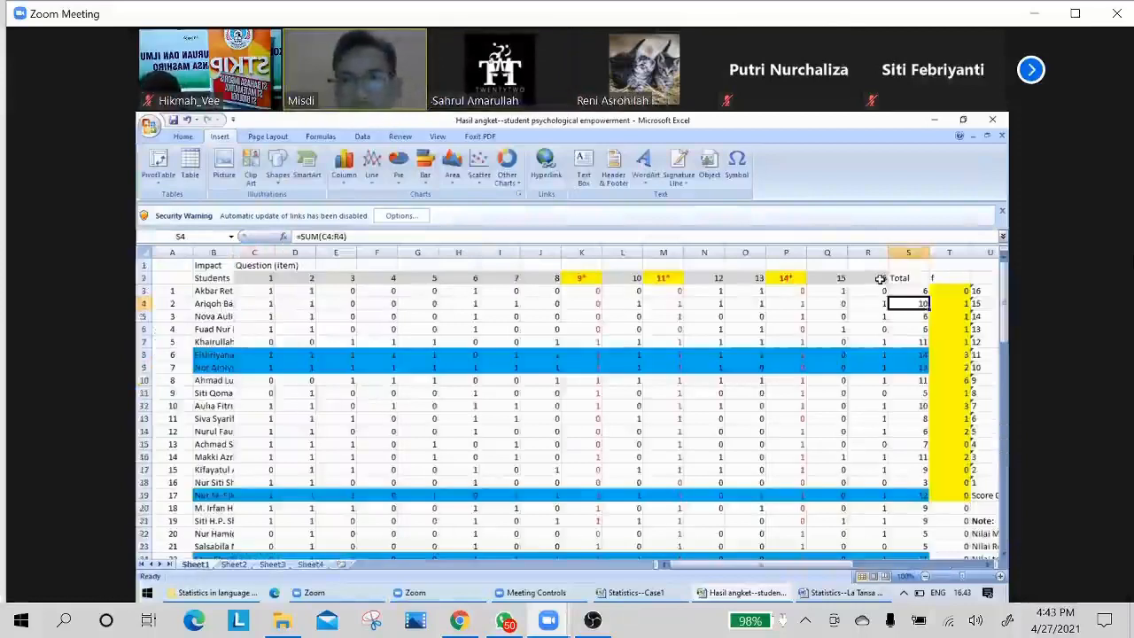
pyautogui.click(880, 278)
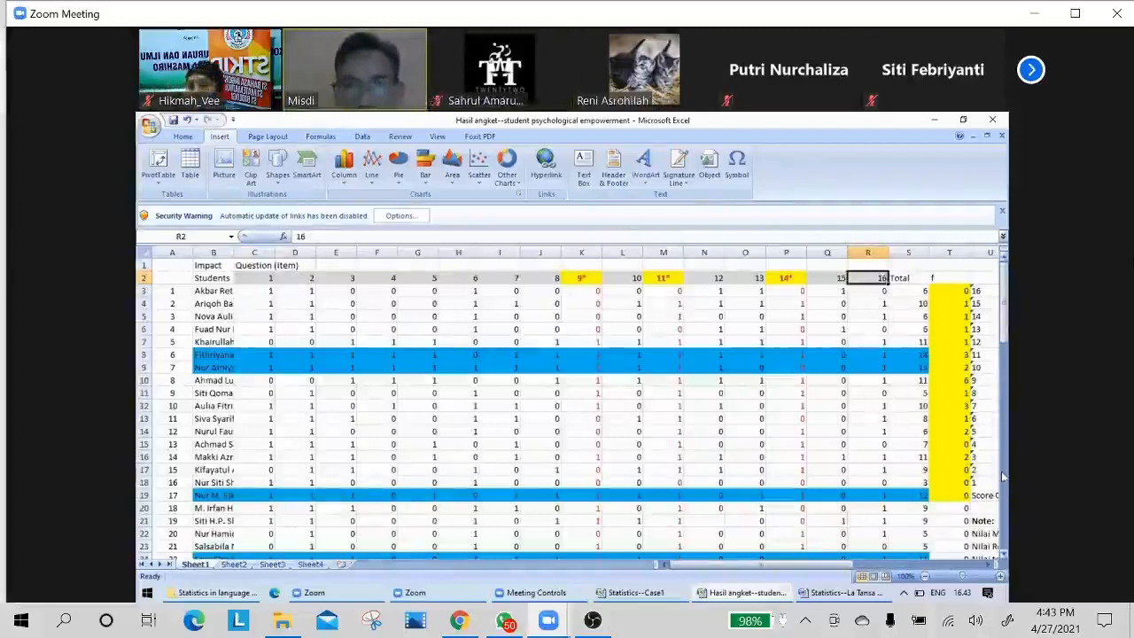
pyautogui.moveTo(1003, 319); pyautogui.dragTo(1004, 321)
pyautogui.moveTo(1003, 469); pyautogui.dragTo(1004, 441)
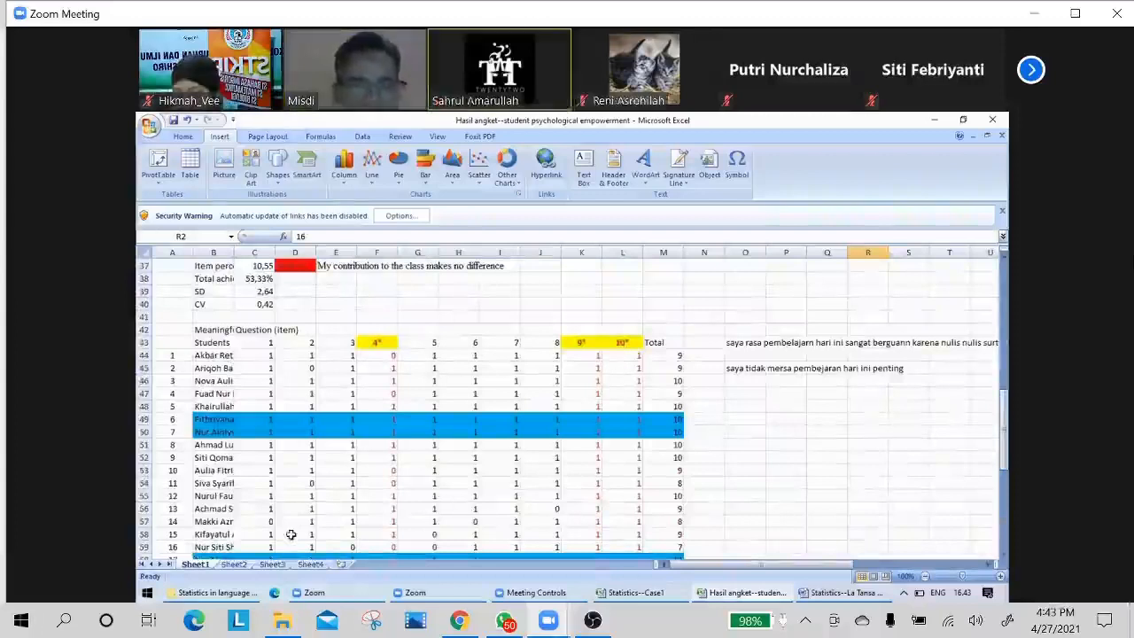
pyautogui.click(310, 565)
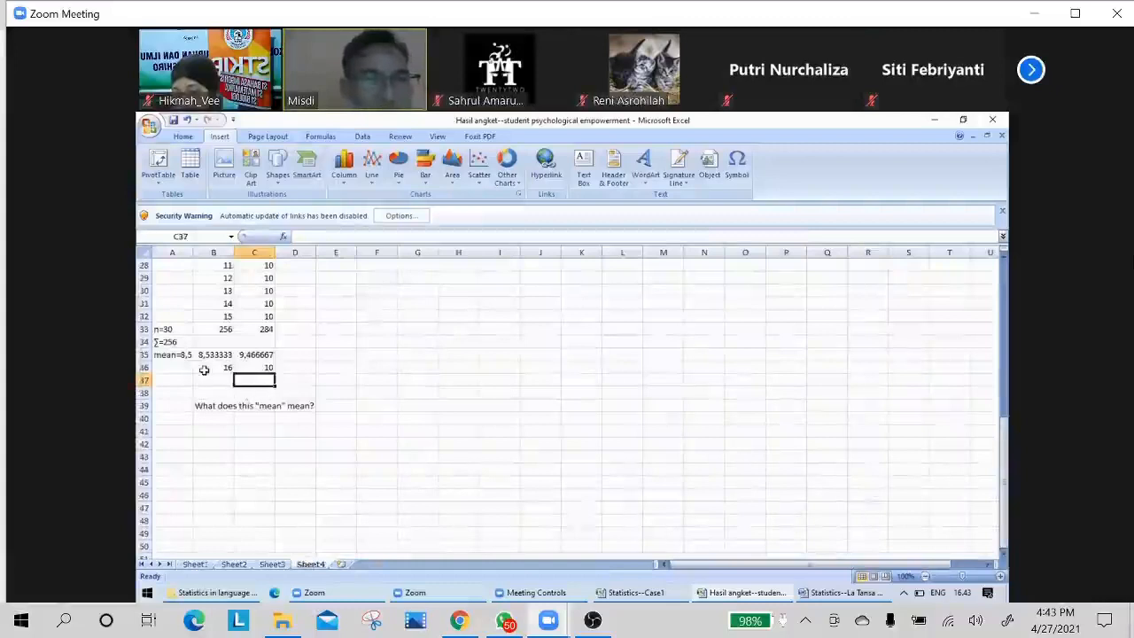
# Enter the formula =(B35/B36)*100 in cell B37 to express the first mean as a percentage of the maximum score.
pyautogui.click(206, 378)
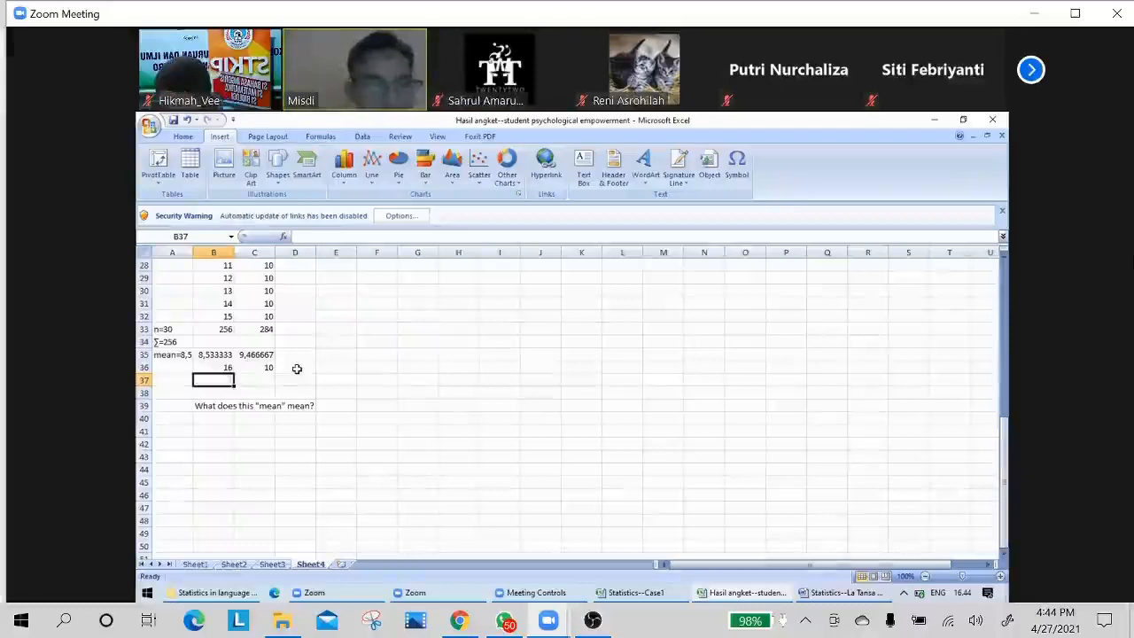
pyautogui.click(296, 368)
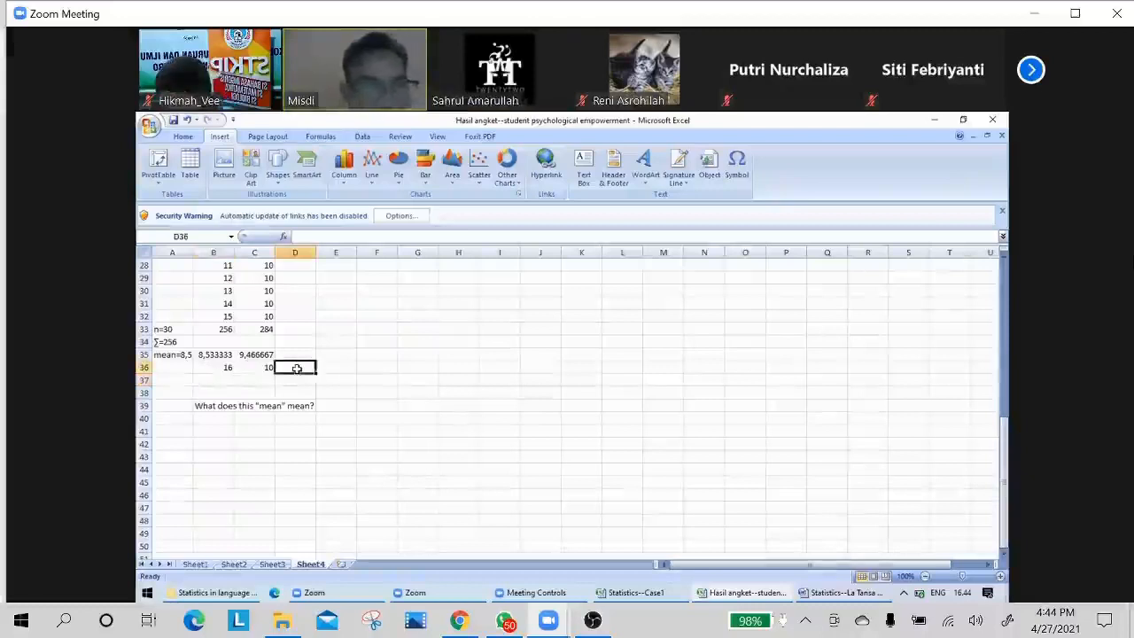
pyautogui.click(213, 380)
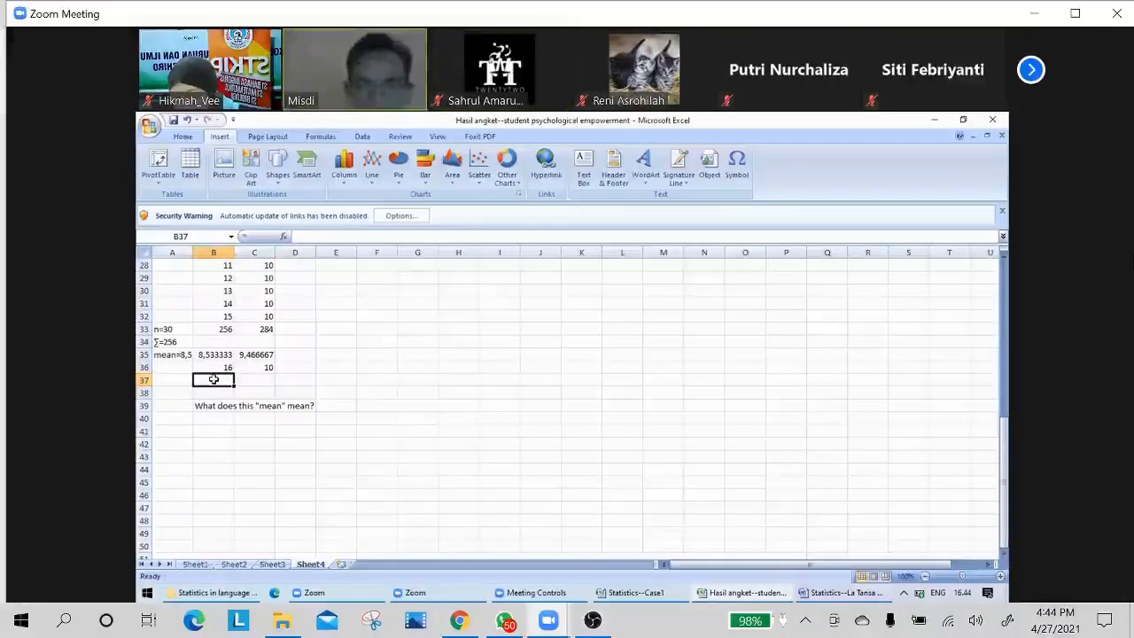
pyautogui.write('=')
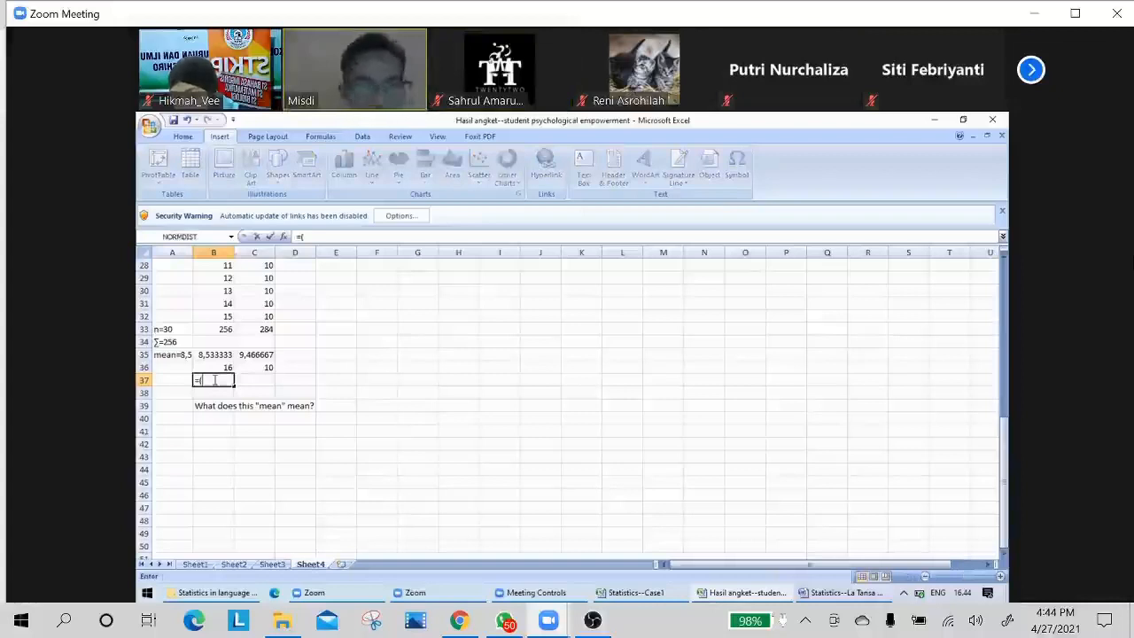
pyautogui.write('(')
pyautogui.press('Up')
pyautogui.press('Up')
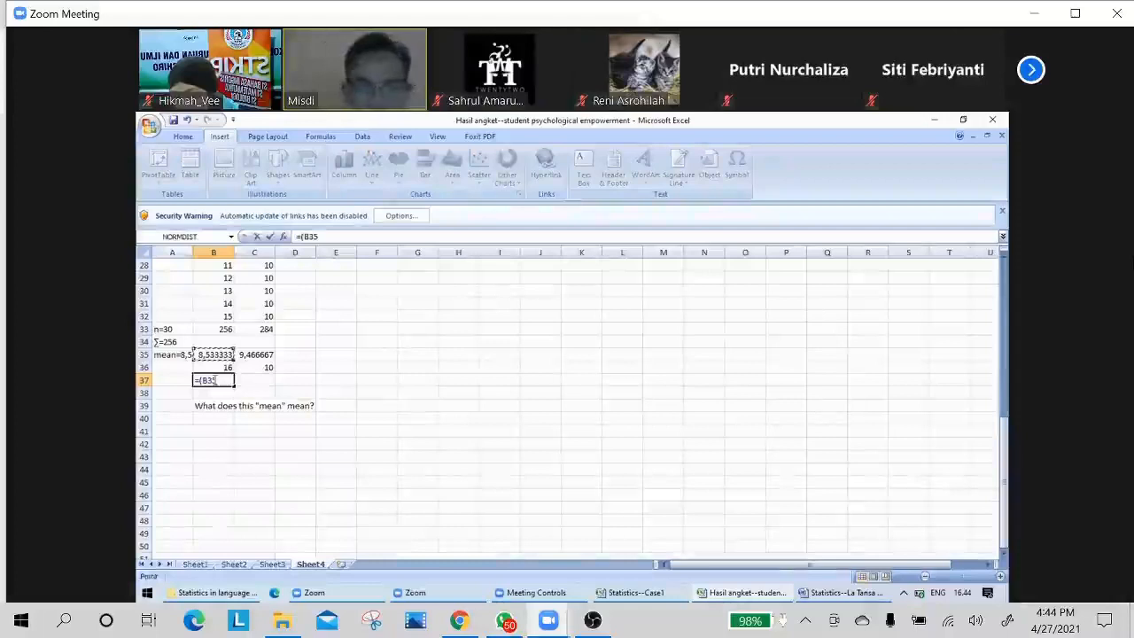
pyautogui.write('/')
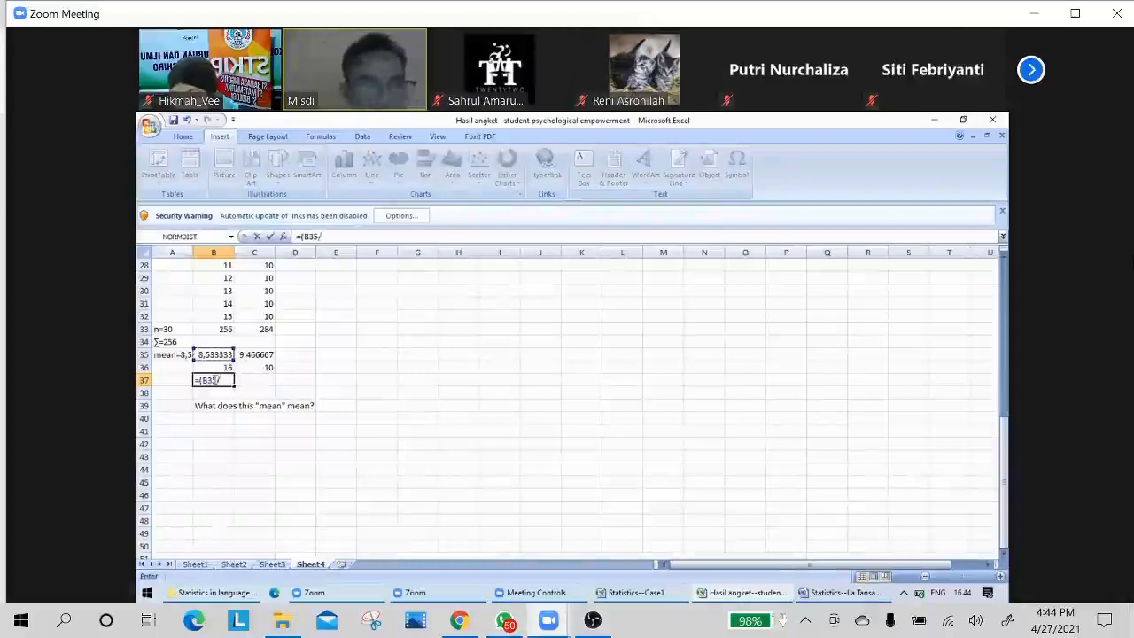
pyautogui.press('Down')
pyautogui.press('Up')
pyautogui.press('Up')
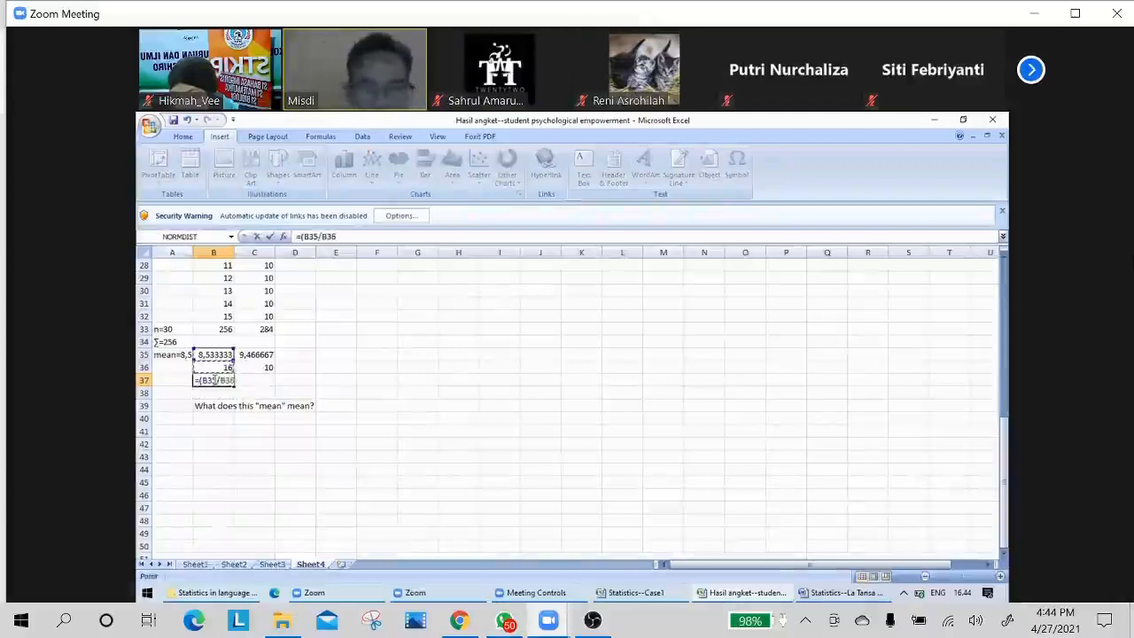
pyautogui.write(')')
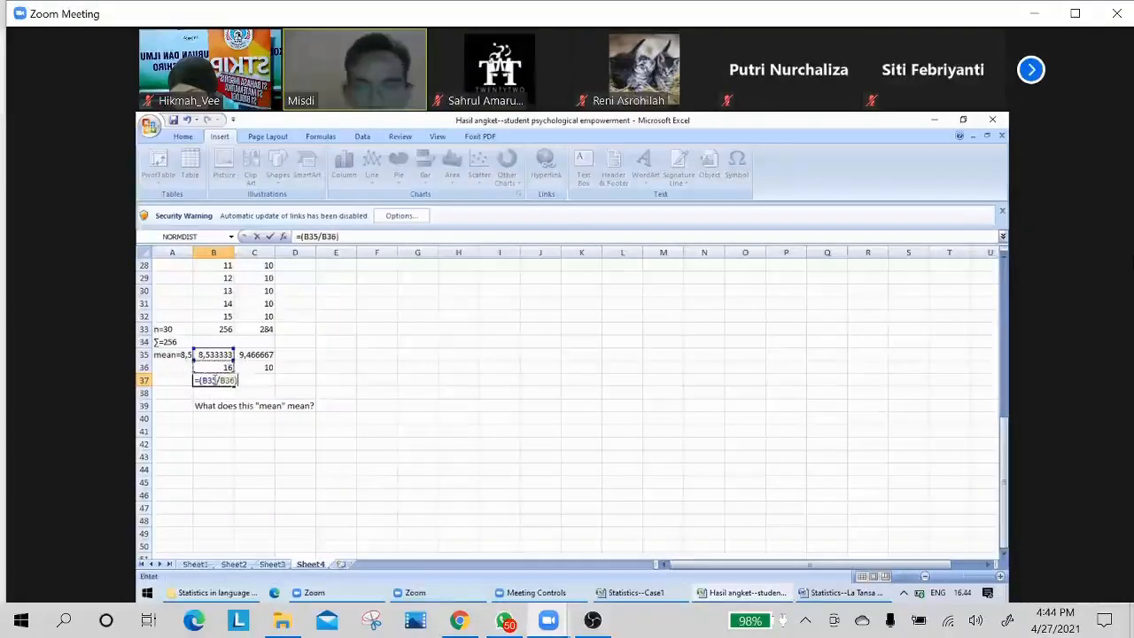
pyautogui.write('*')
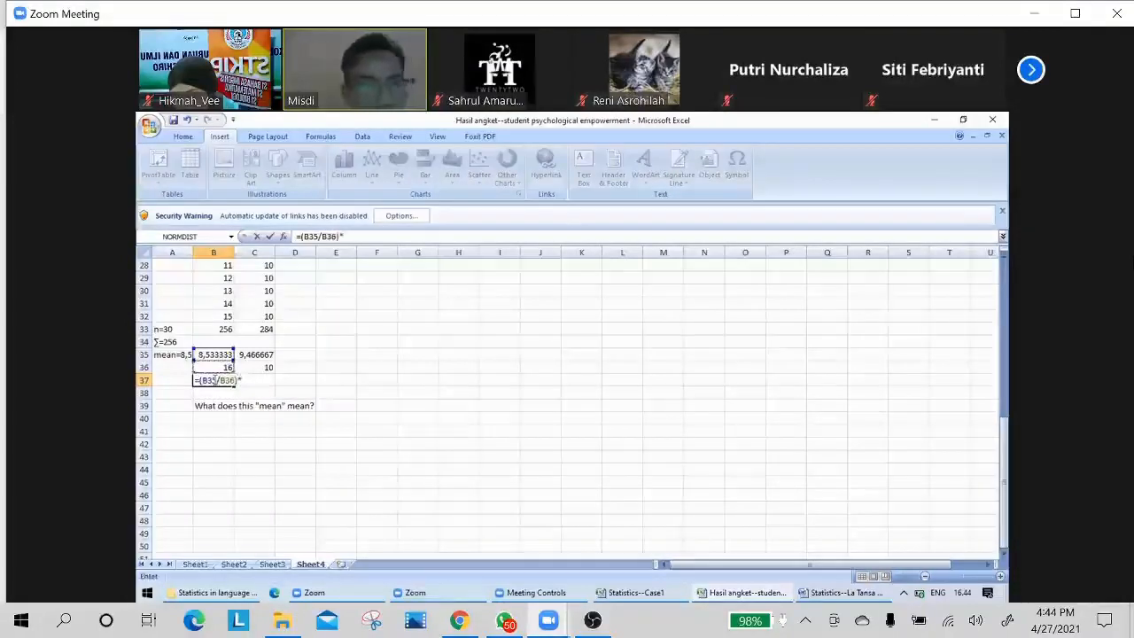
pyautogui.write('100')
pyautogui.press('Return')
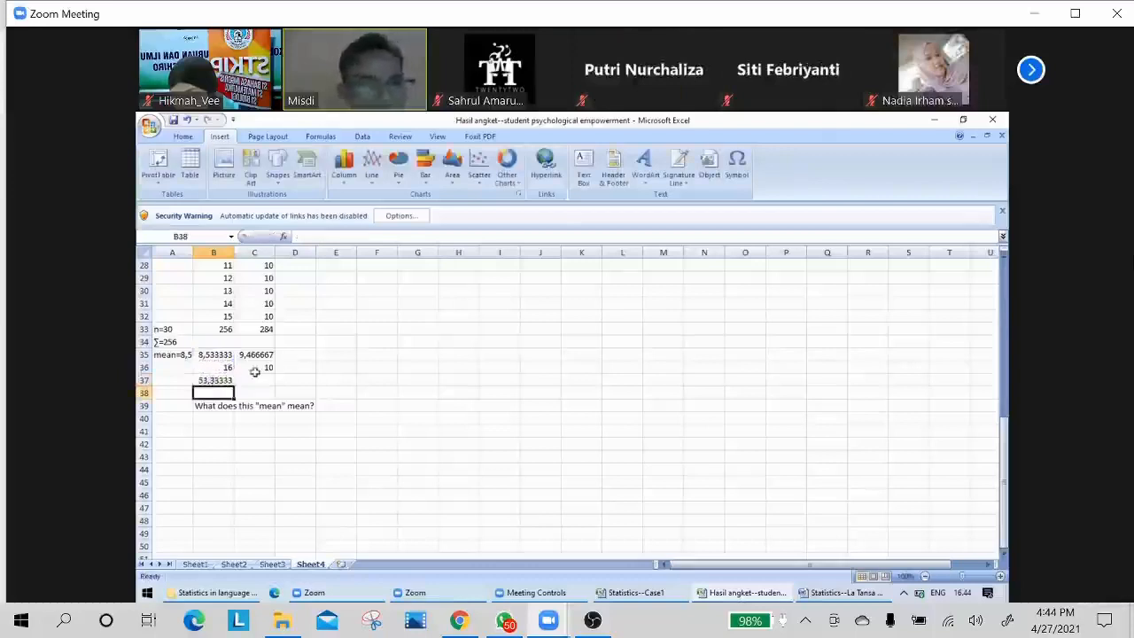
# Change the multiplier in cell B37 to 100% so the formula reads =(B35/B36)*100%.
pyautogui.click(211, 379)
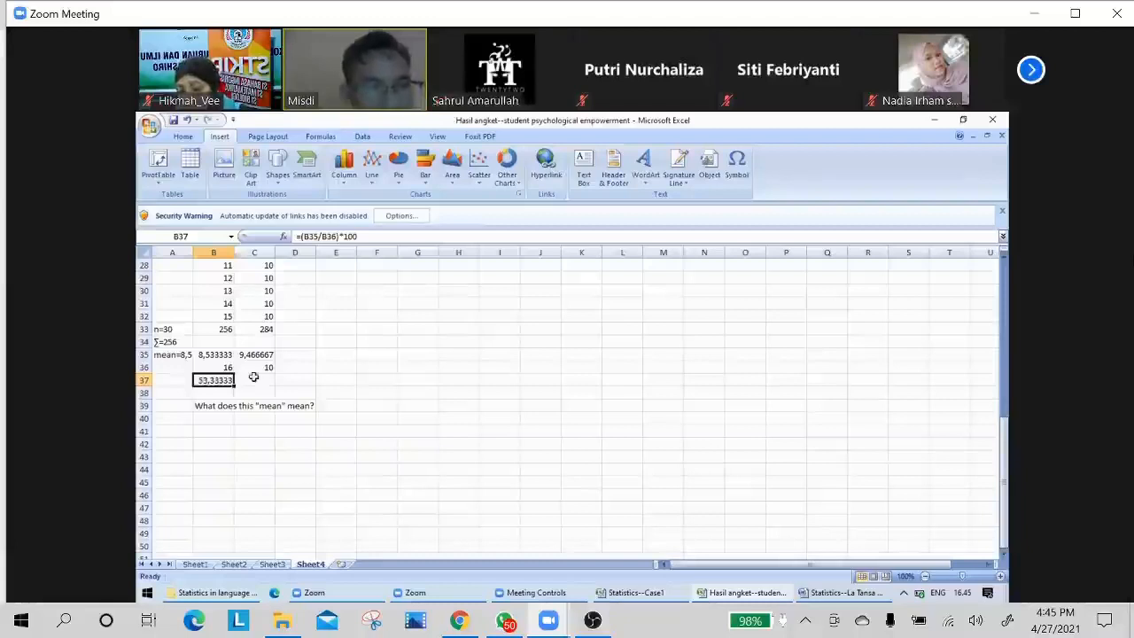
pyautogui.press('F2')
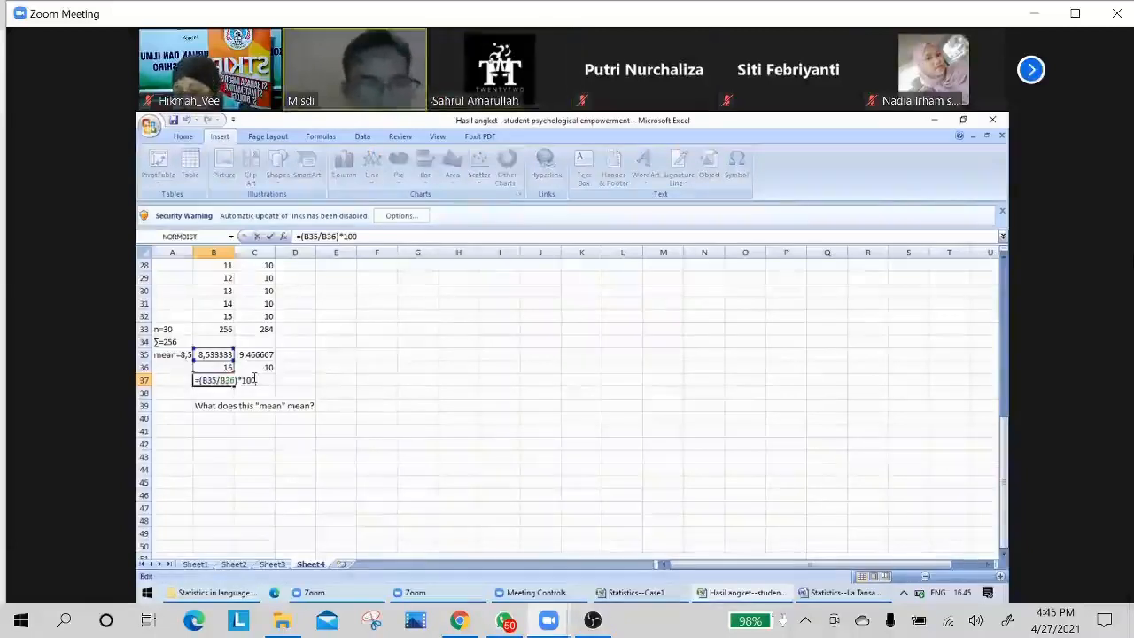
pyautogui.write('%')
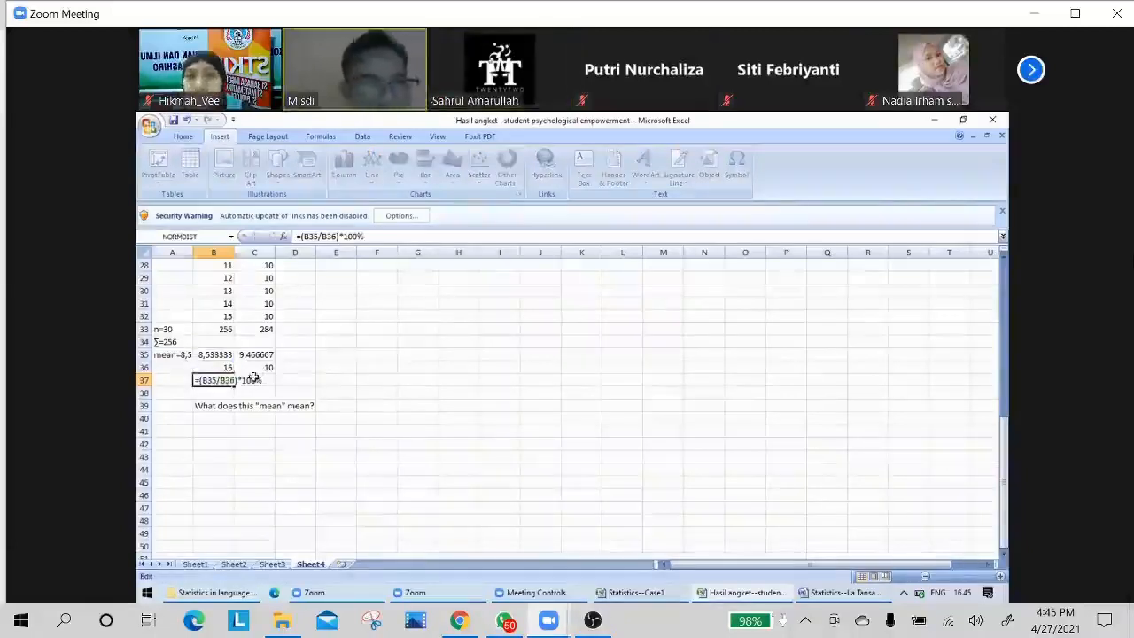
pyautogui.press('Return')
# Replace the B37 formula with =(B35/B36)*100, multiplying by plain 100 without the percent sign.
pyautogui.click(221, 379)
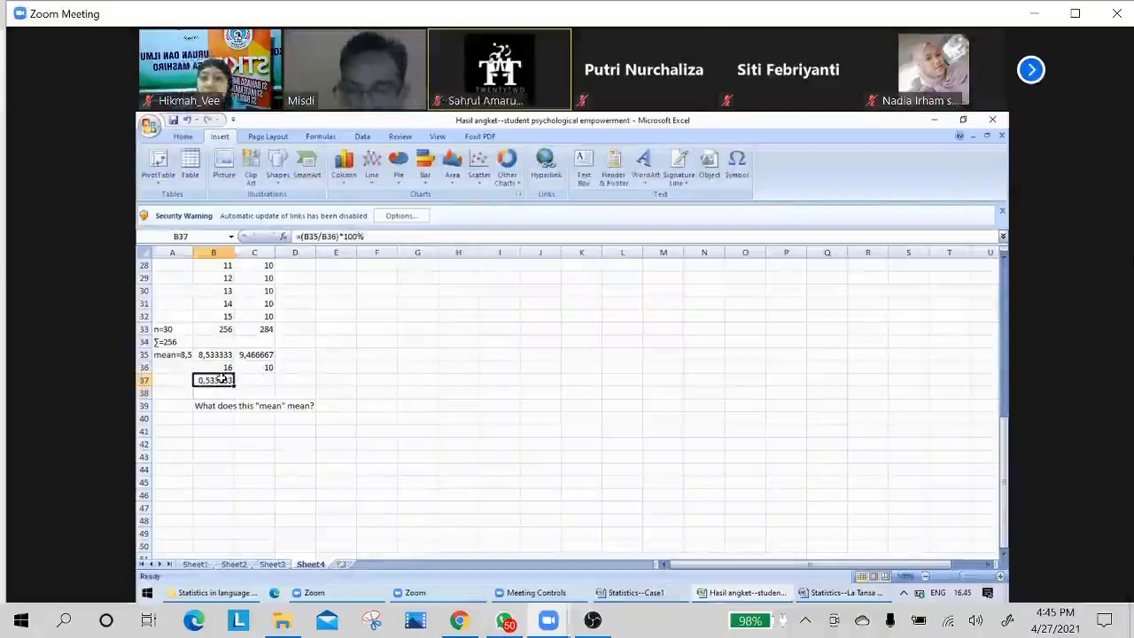
pyautogui.write('=')
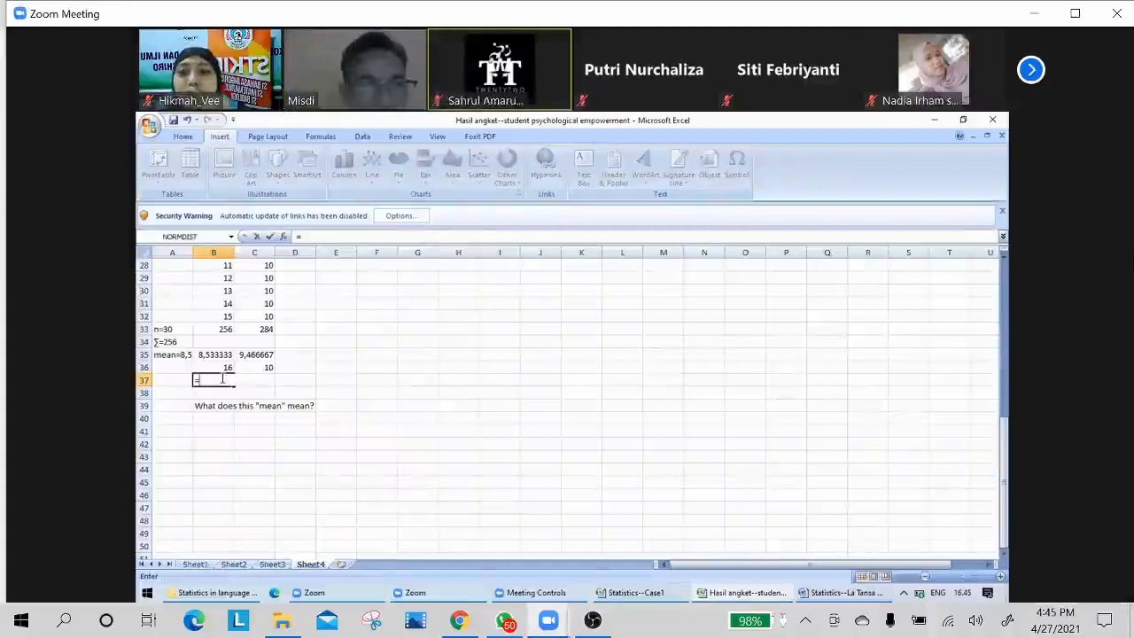
pyautogui.press('Up')
pyautogui.press('Up')
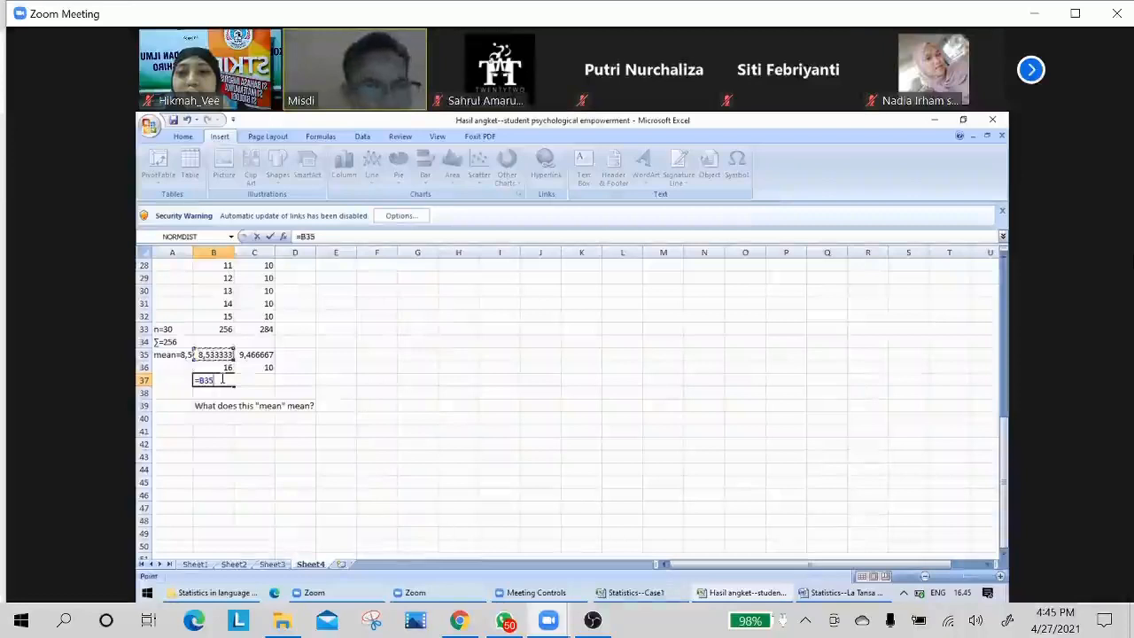
pyautogui.press('BackSpace')
pyautogui.press('BackSpace')
pyautogui.press('BackSpace')
pyautogui.write('(')
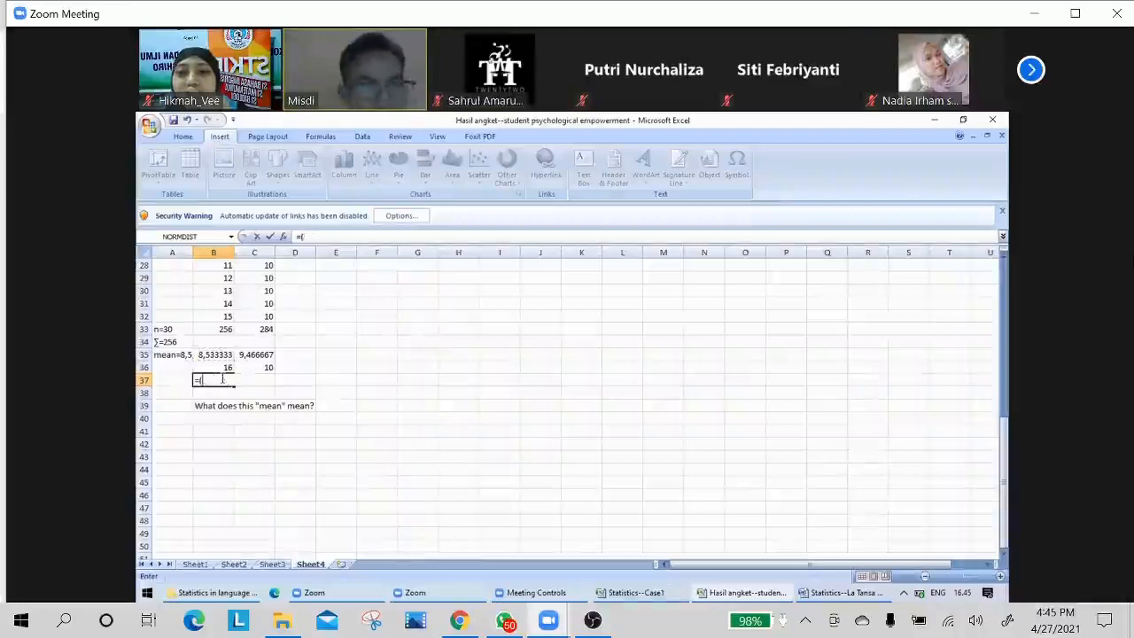
pyautogui.press('Up')
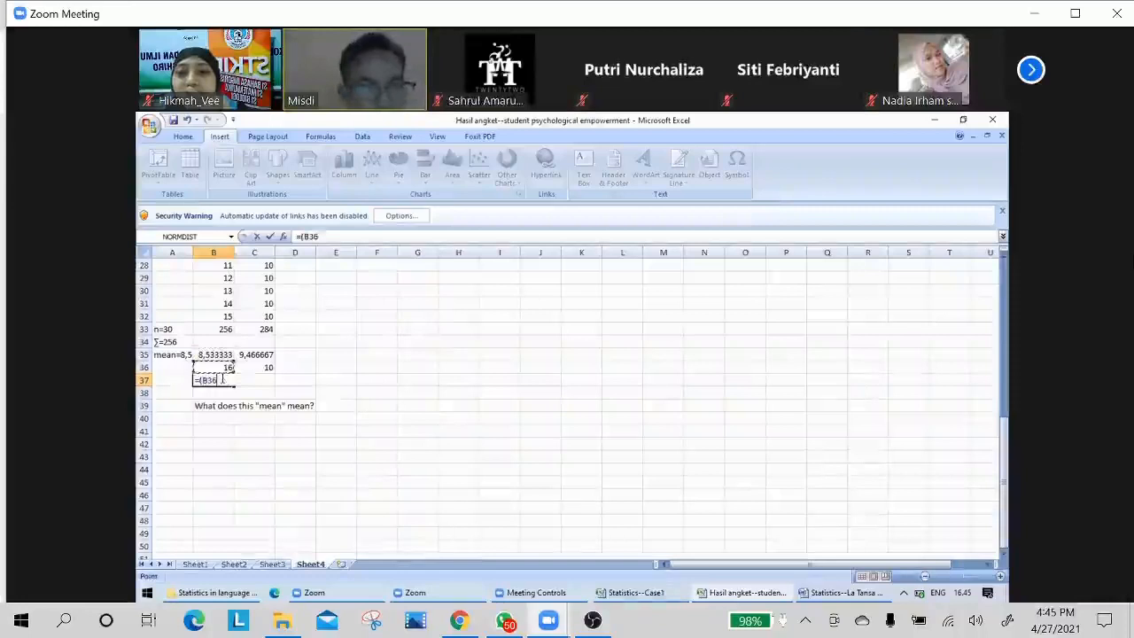
pyautogui.press('Up')
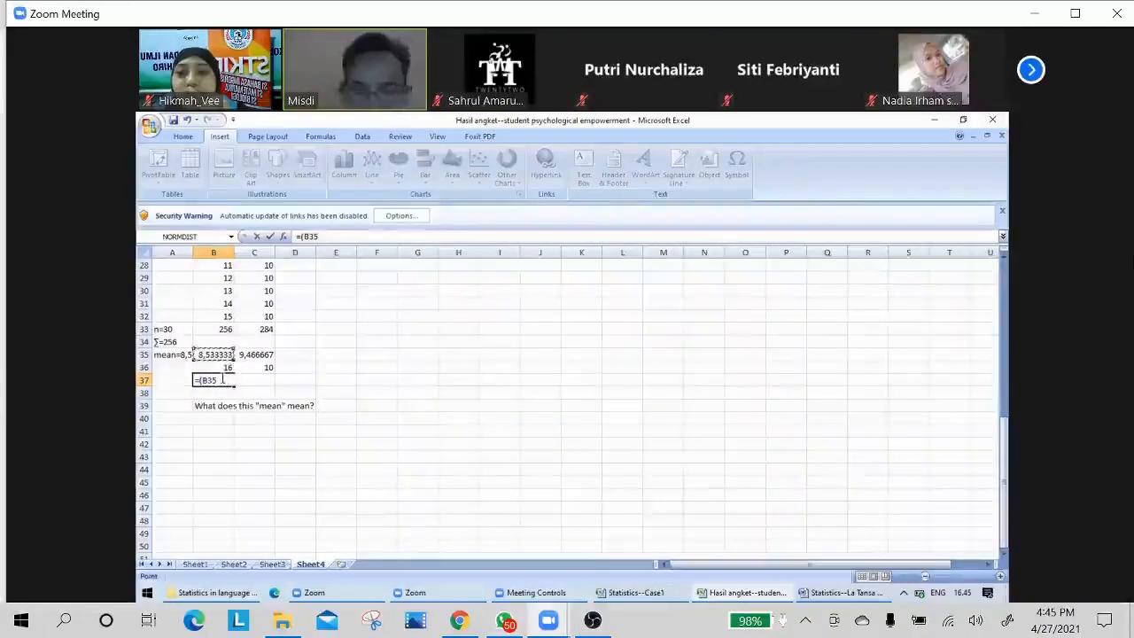
pyautogui.write('/')
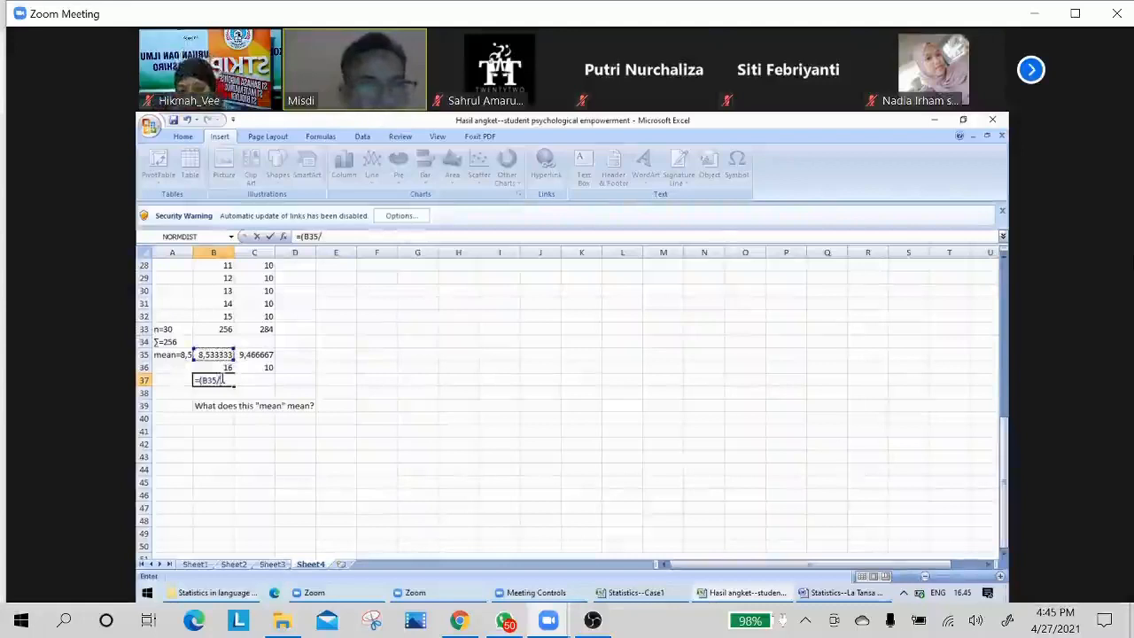
pyautogui.press('Up')
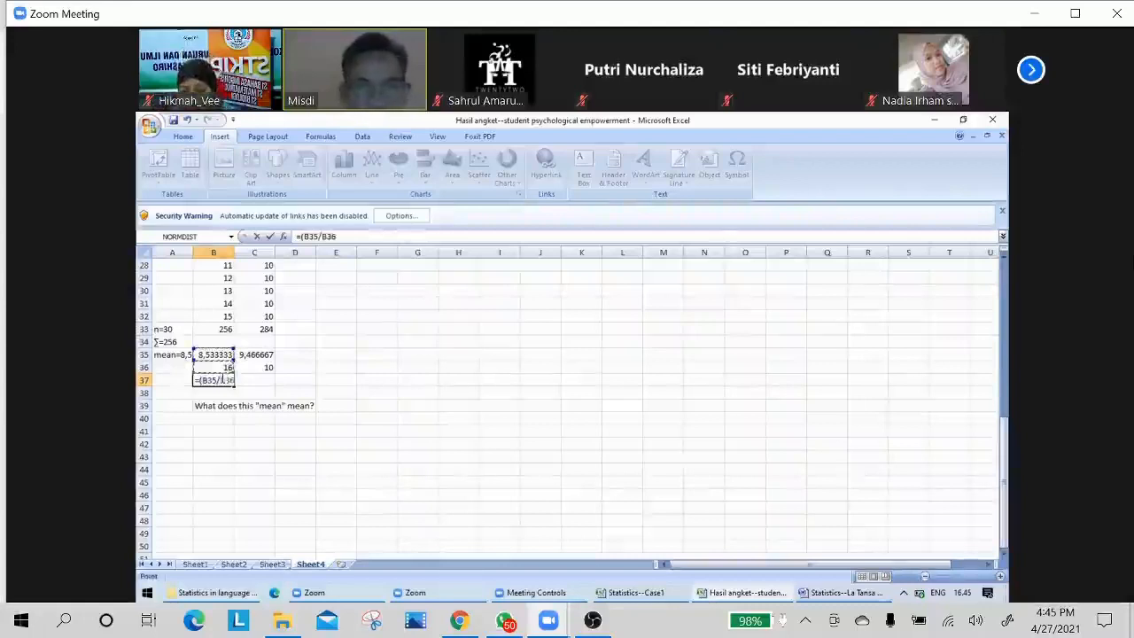
pyautogui.write(')')
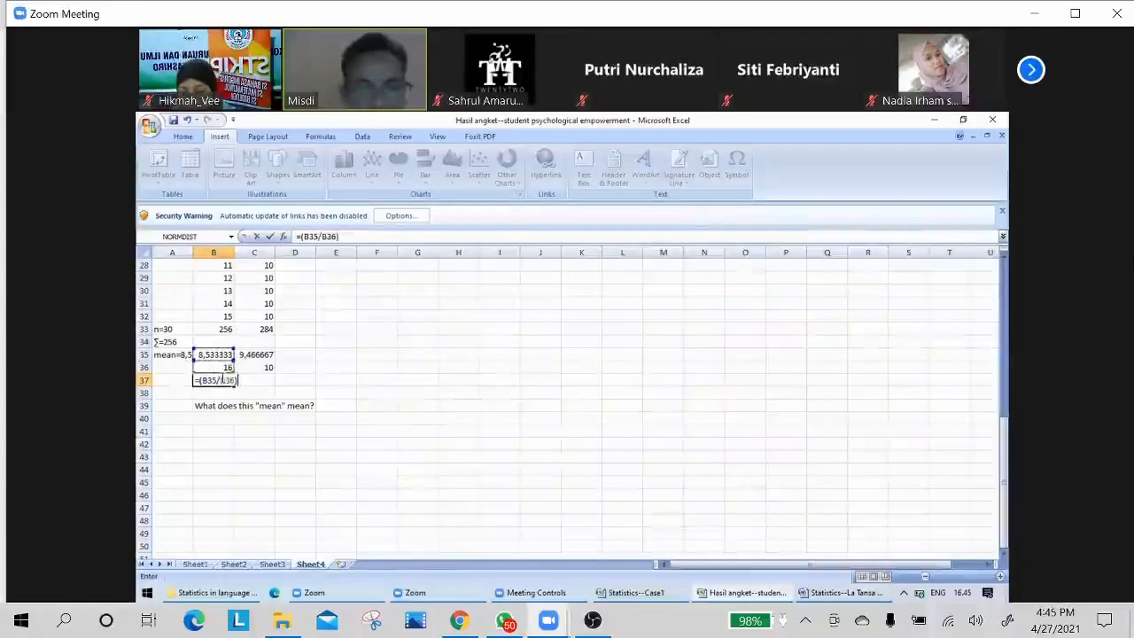
pyautogui.write('*100')
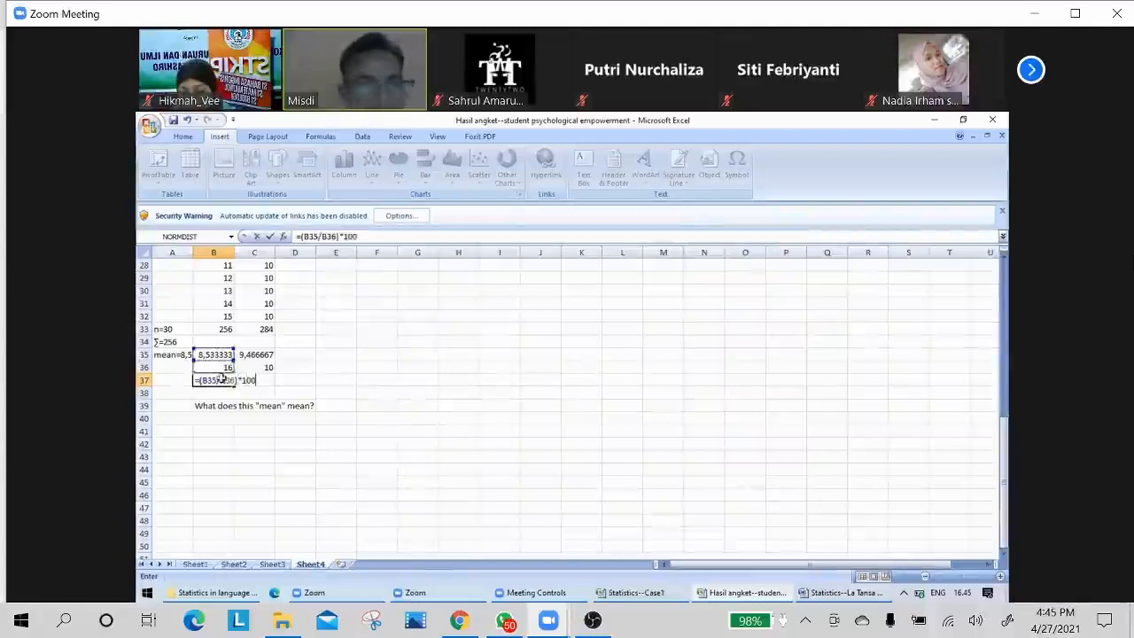
pyautogui.press('Return')
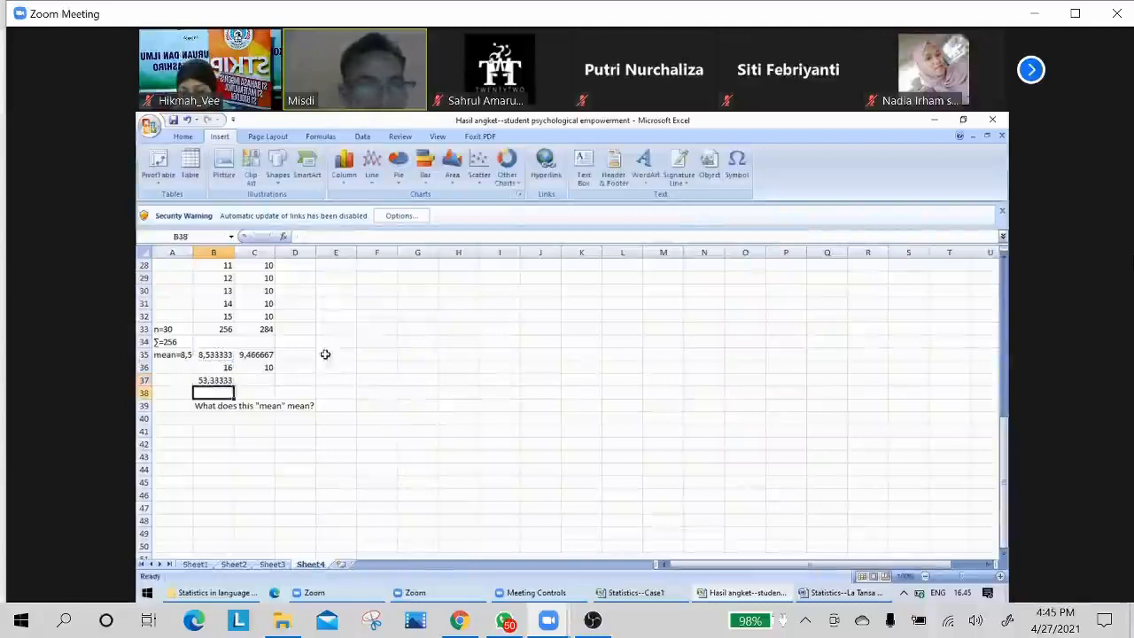
# Enter the formula =(C35/10)*100 in cell C37 to express the second mean as a percentage of its maximum score.
pyautogui.click(205, 381)
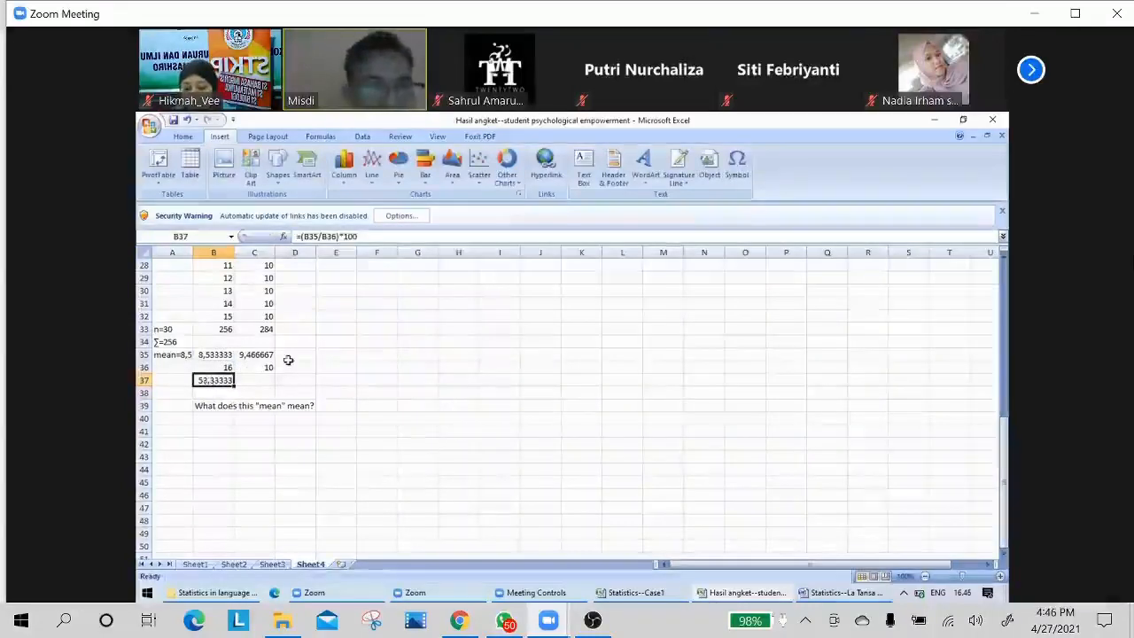
pyautogui.click(258, 365)
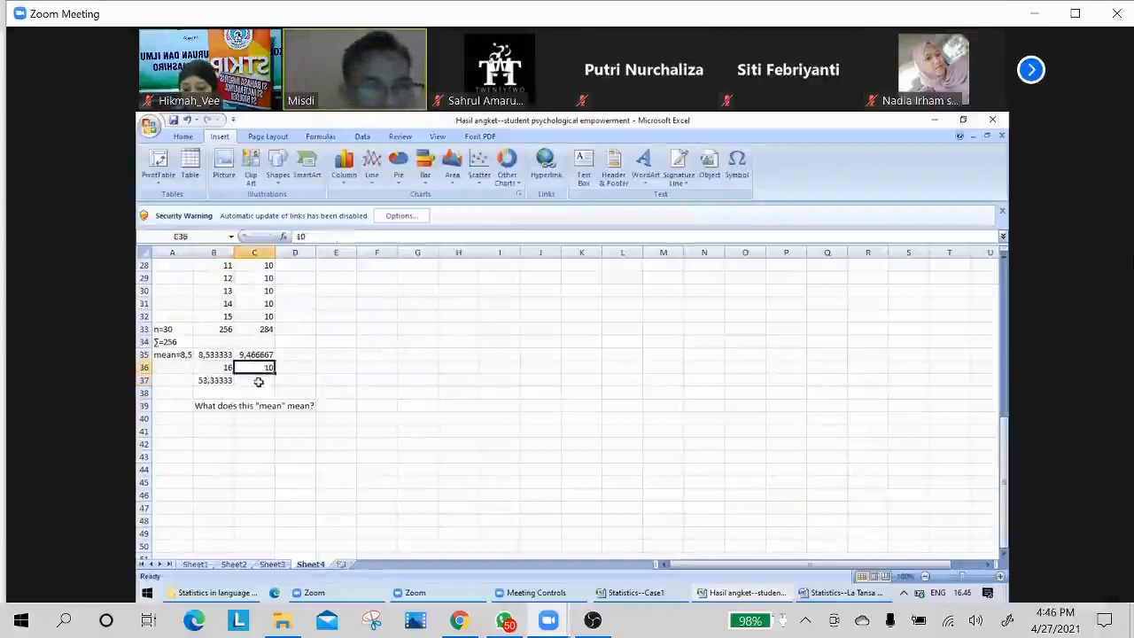
pyautogui.click(259, 381)
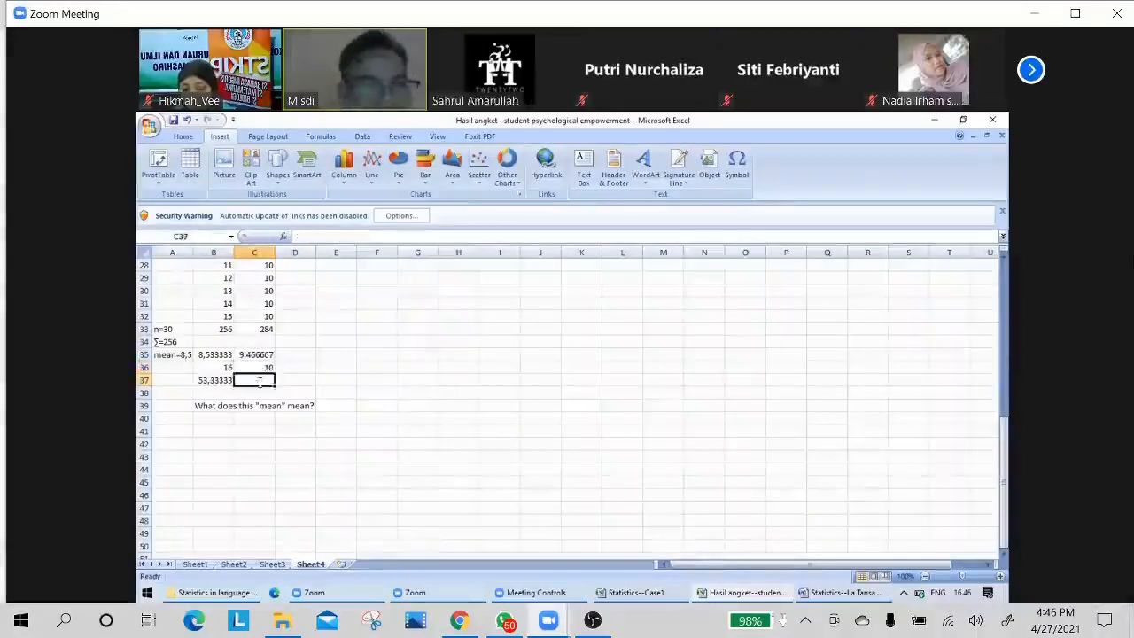
pyautogui.write('=')
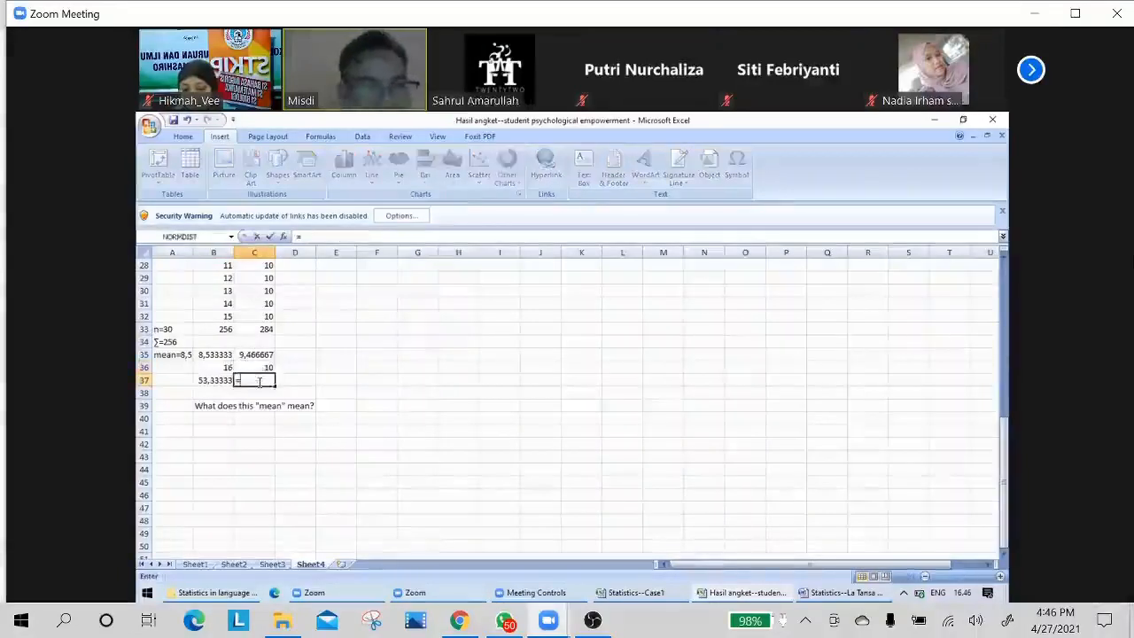
pyautogui.write('(')
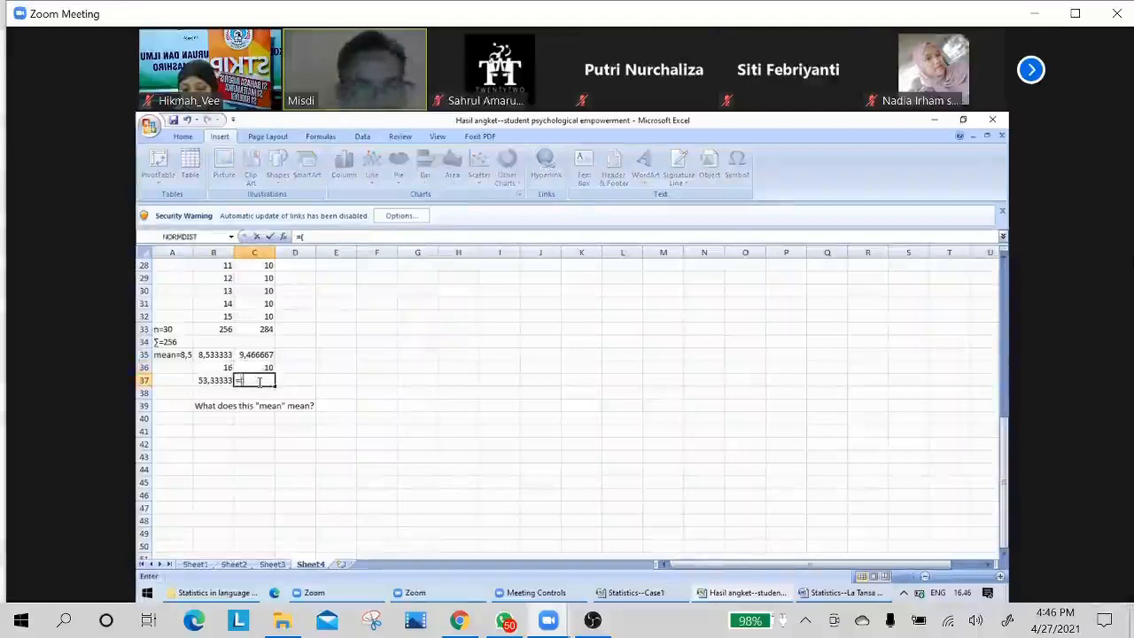
pyautogui.press('Up')
pyautogui.press('Up')
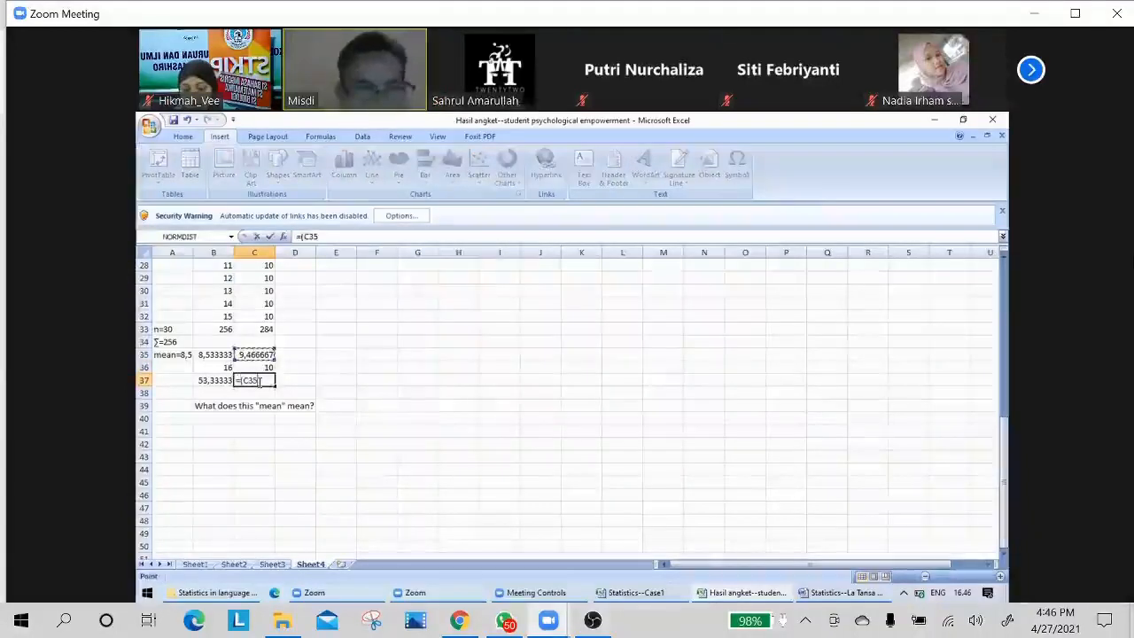
pyautogui.write('/10')
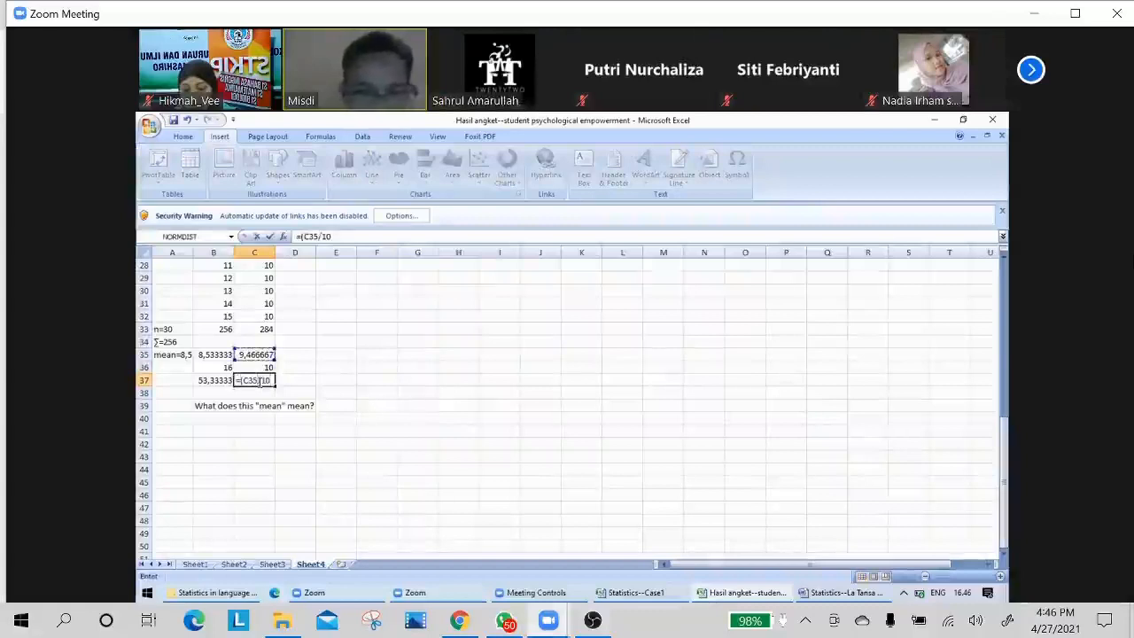
pyautogui.write(')*1')
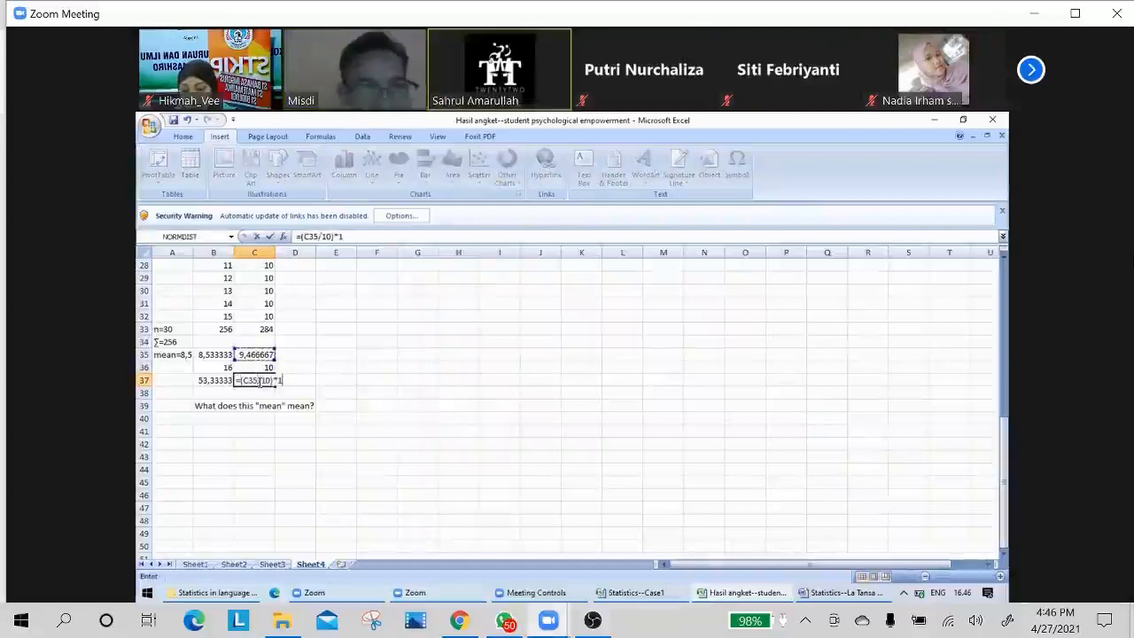
pyautogui.write('00')
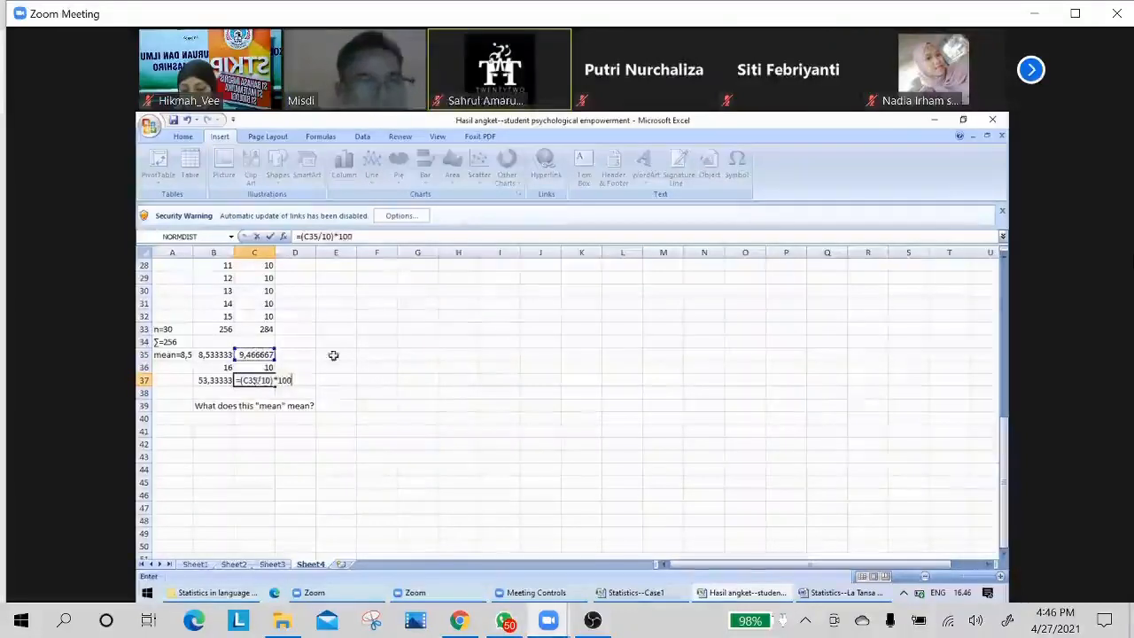
pyautogui.press('Return')
pyautogui.click(324, 378)
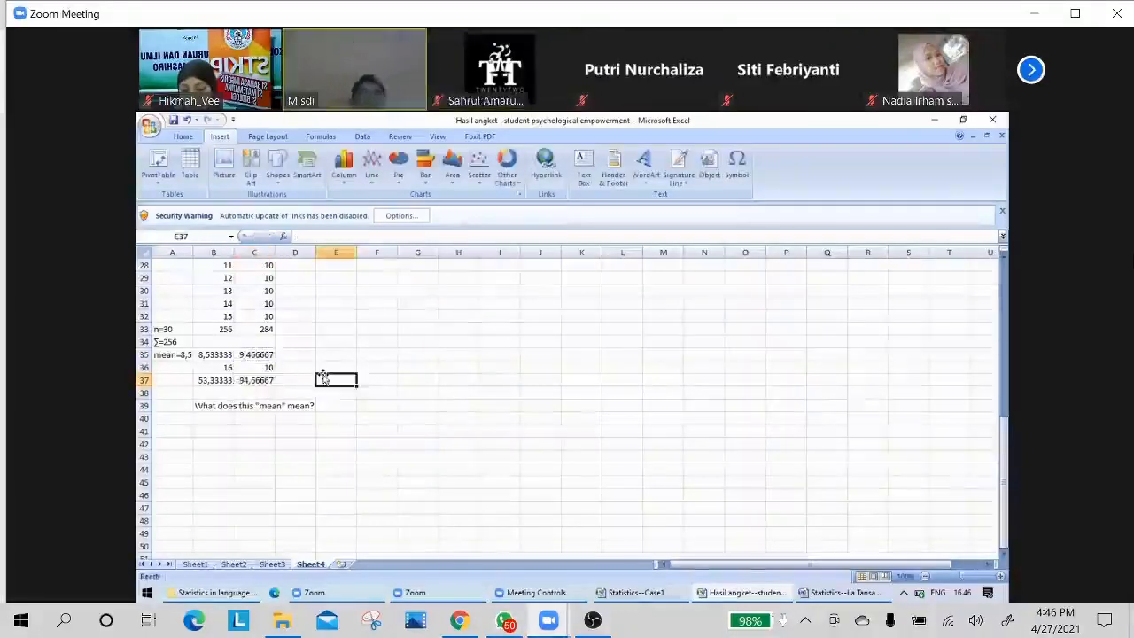
# Write the interpretation "1) lebih dari separuh participant itu merasa bahwa mereka jadi pembeda di kelas" in cell B40 under the question.
pyautogui.click(214, 380)
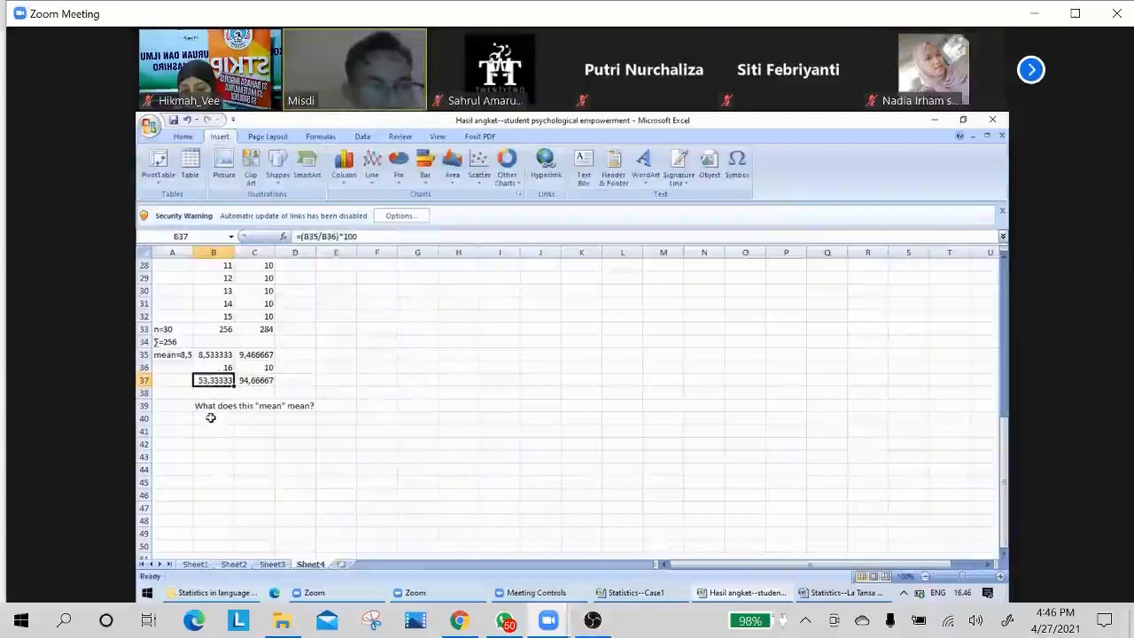
pyautogui.click(211, 417)
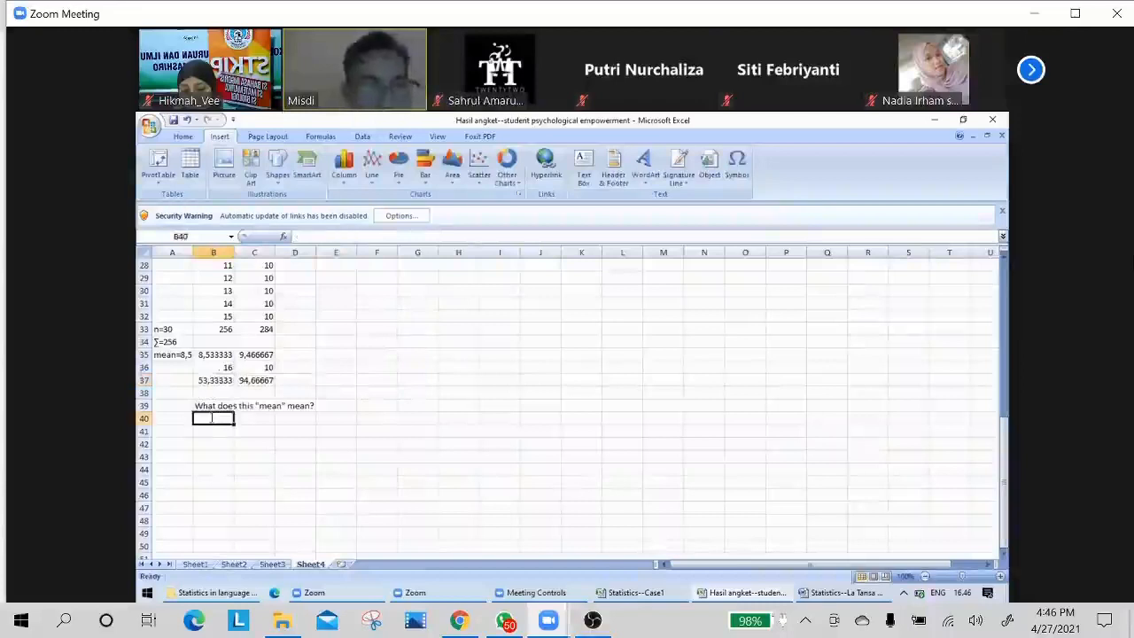
pyautogui.write('1)')
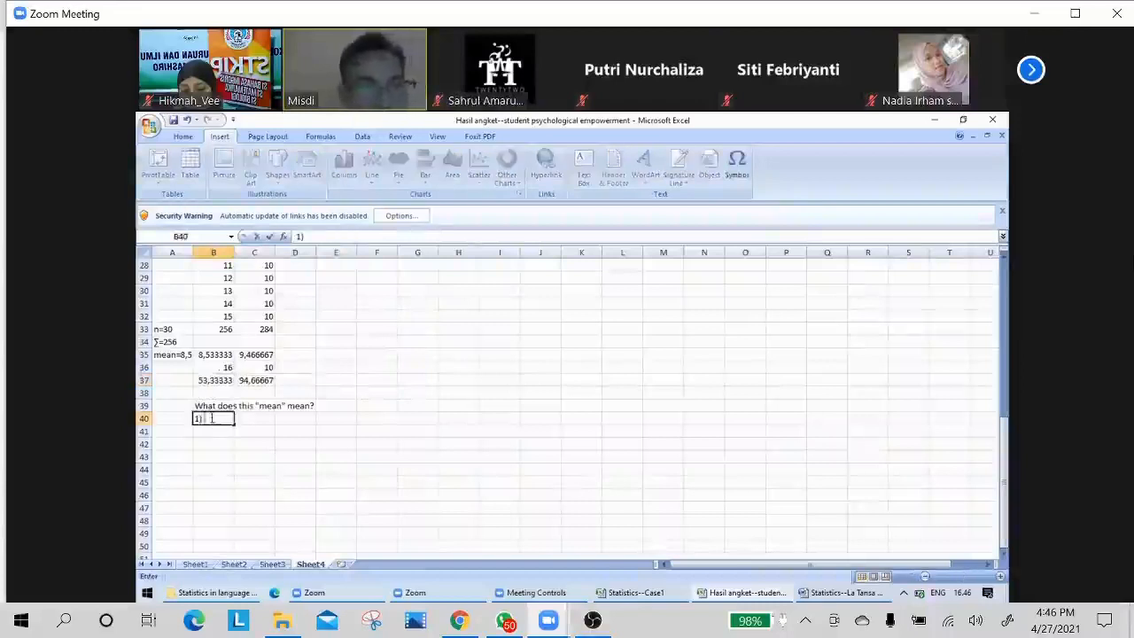
pyautogui.write(' h')
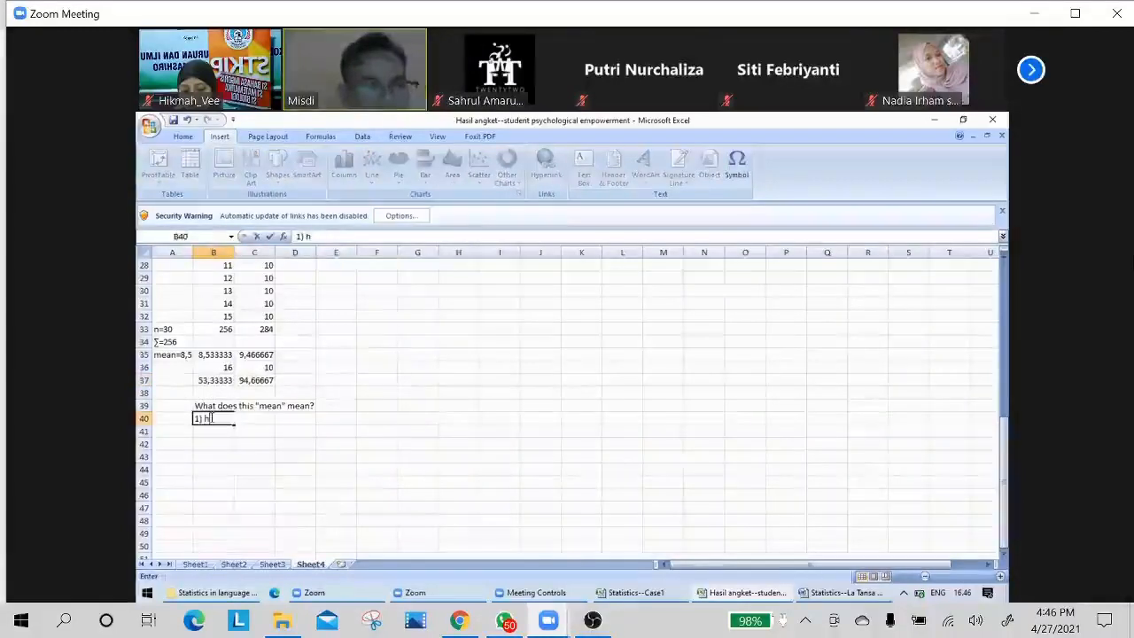
pyautogui.press('BackSpace')
pyautogui.write('lebih dari se')
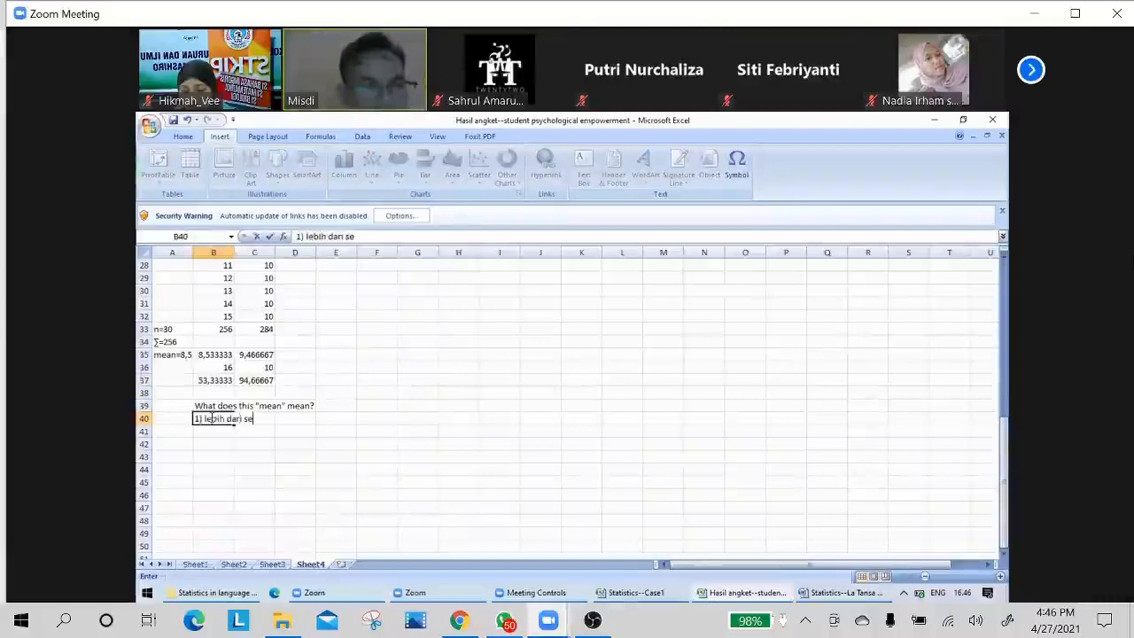
pyautogui.write('pr')
pyautogui.press('BackSpace')
pyautogui.write('aruh')
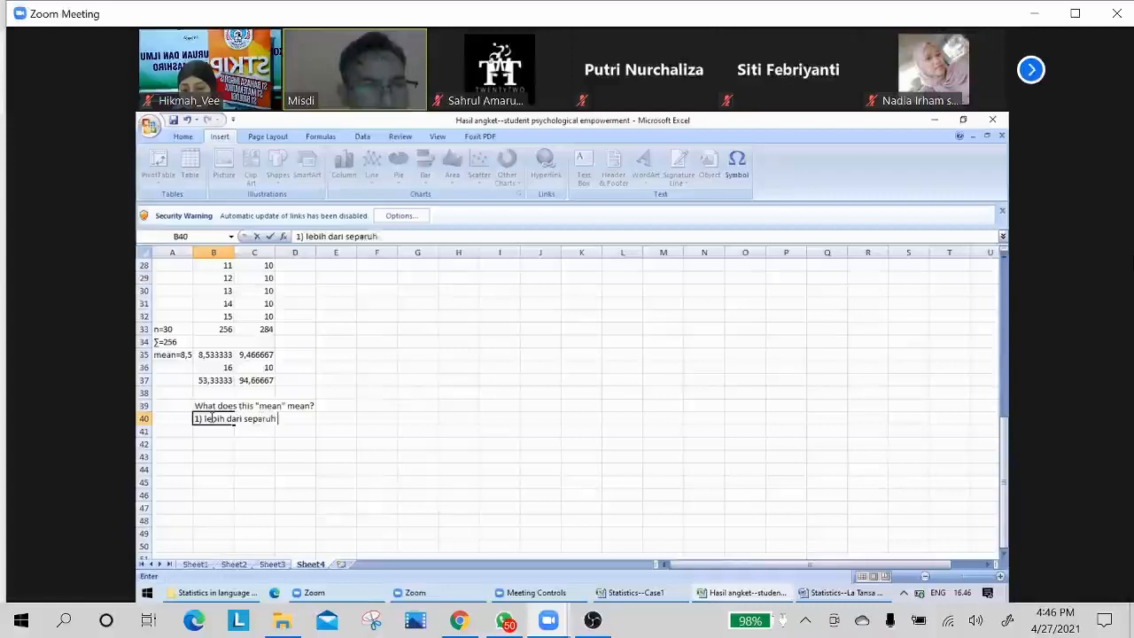
pyautogui.write(' participant i')
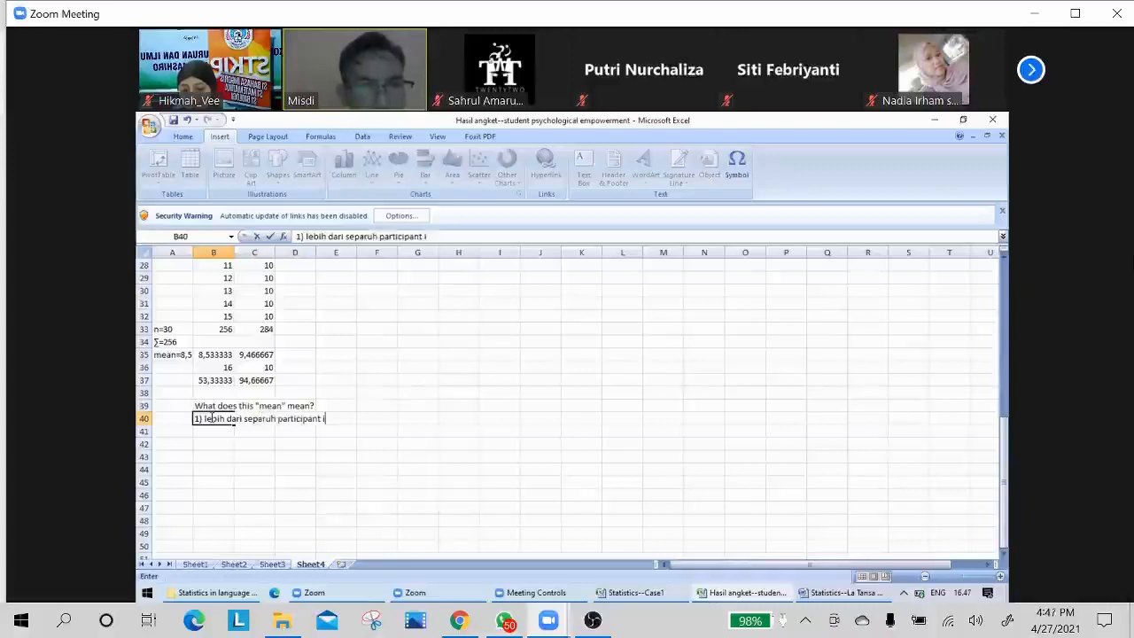
pyautogui.write('tu ')
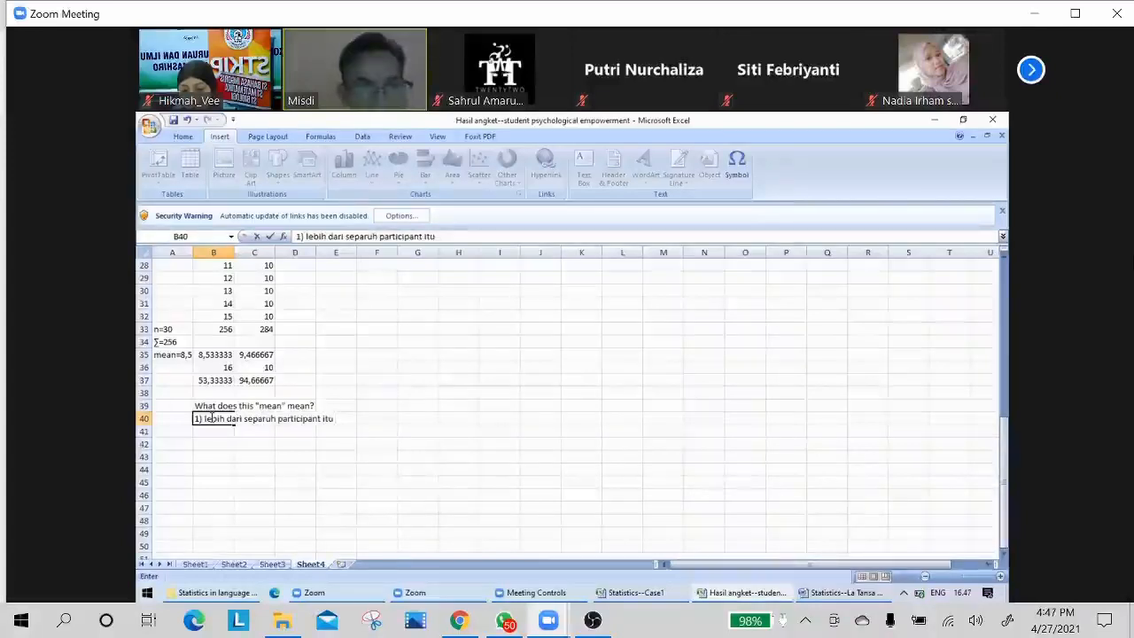
pyautogui.write('merasa bah')
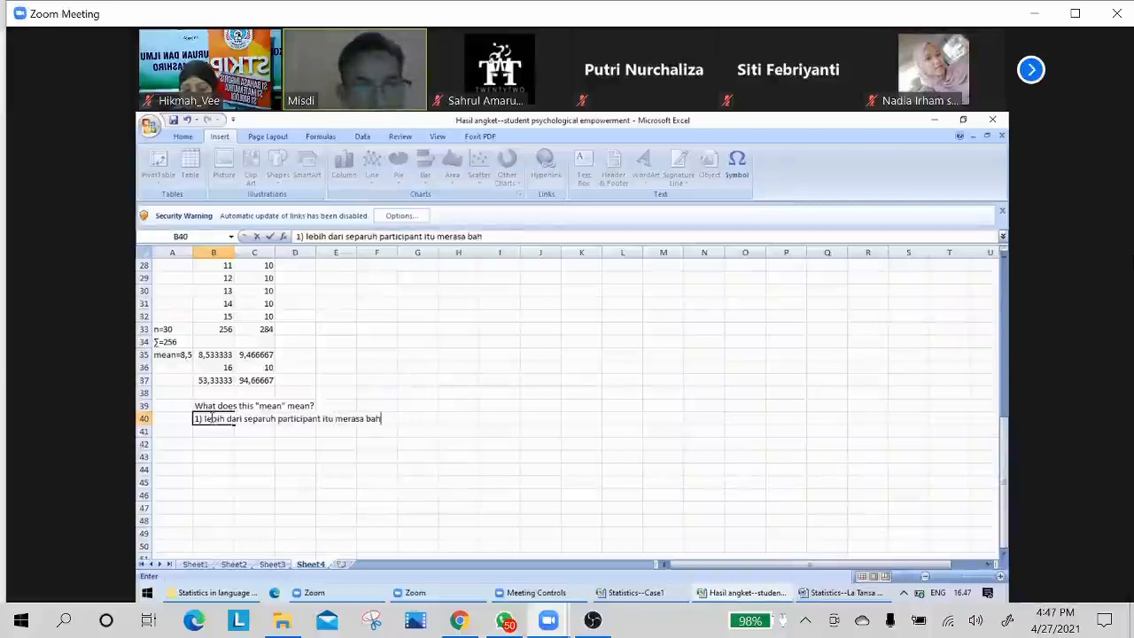
pyautogui.write('wa mereka ')
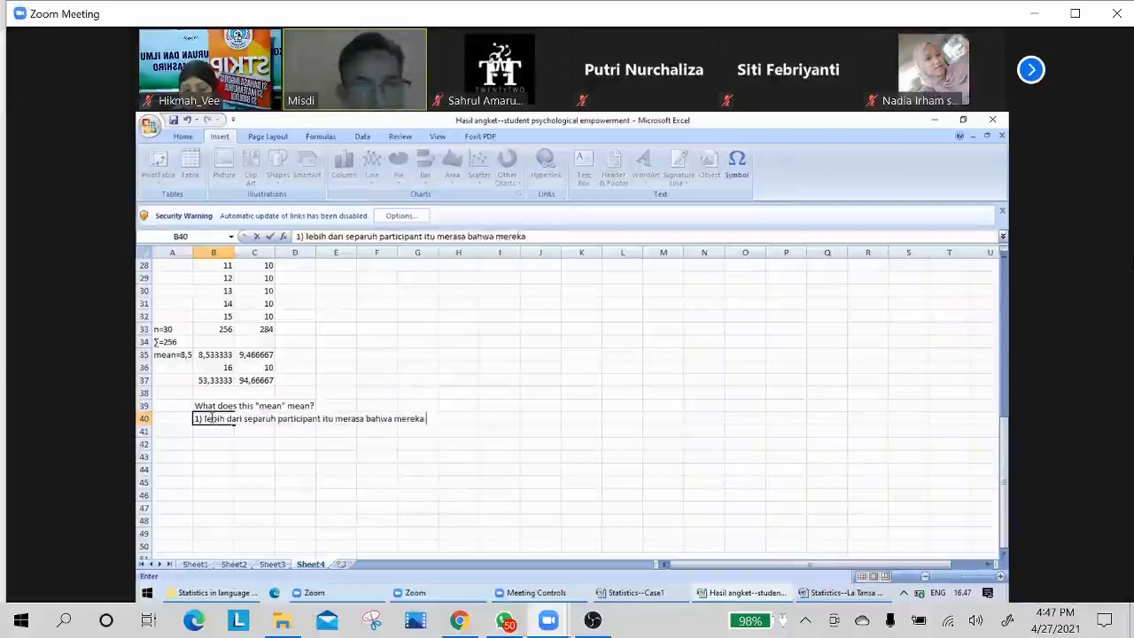
pyautogui.write('jadi pembeda')
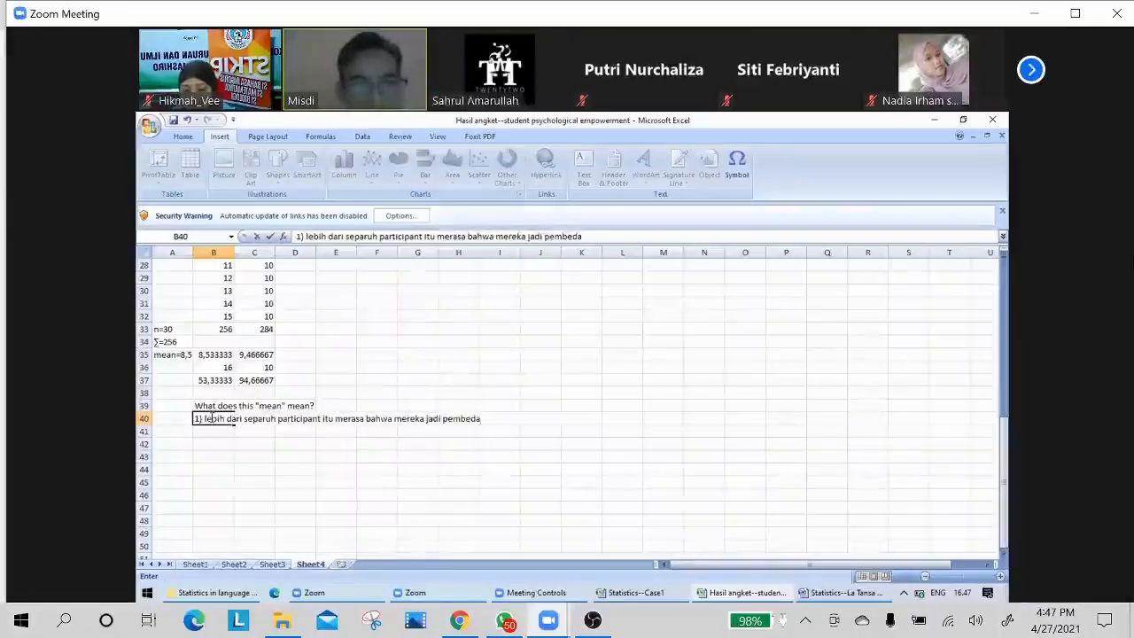
pyautogui.write(' di kelas')
pyautogui.press('Return')
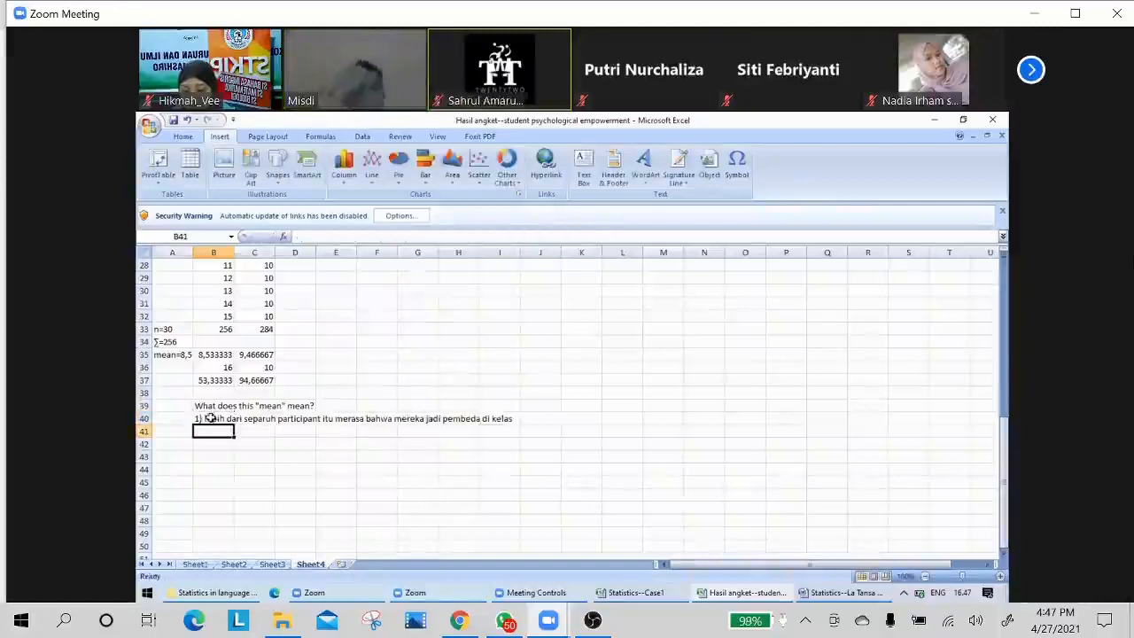
# Add the note "Nilai sudah melewati 50%" in cell D37 beside the two percentages.
pyautogui.click(294, 379)
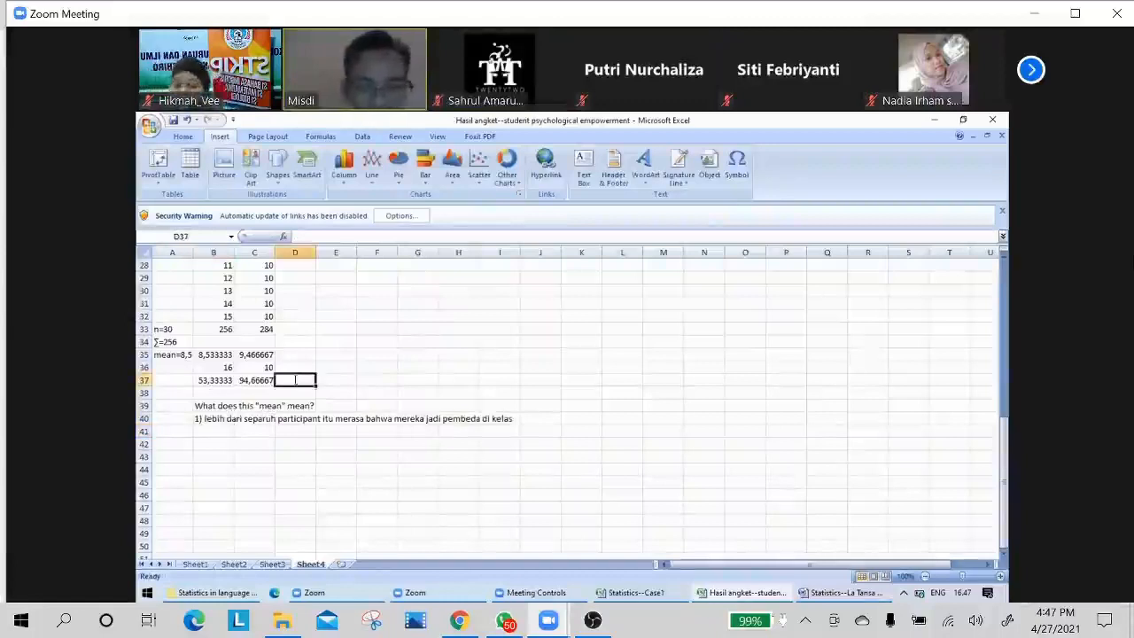
pyautogui.write('Nilai sudah')
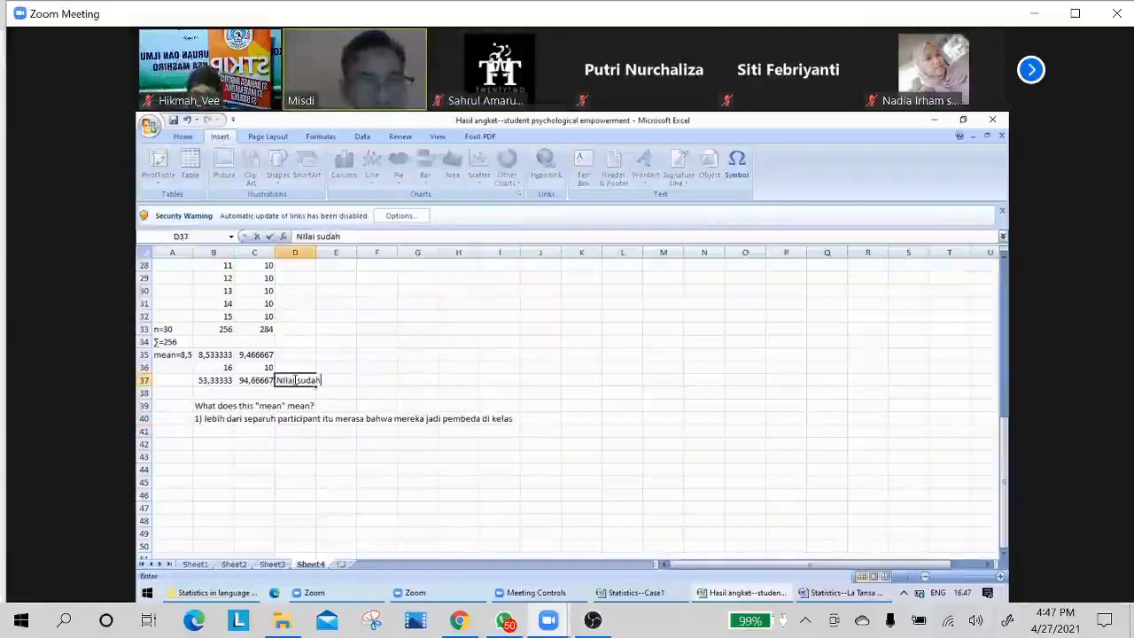
pyautogui.write(' mel')
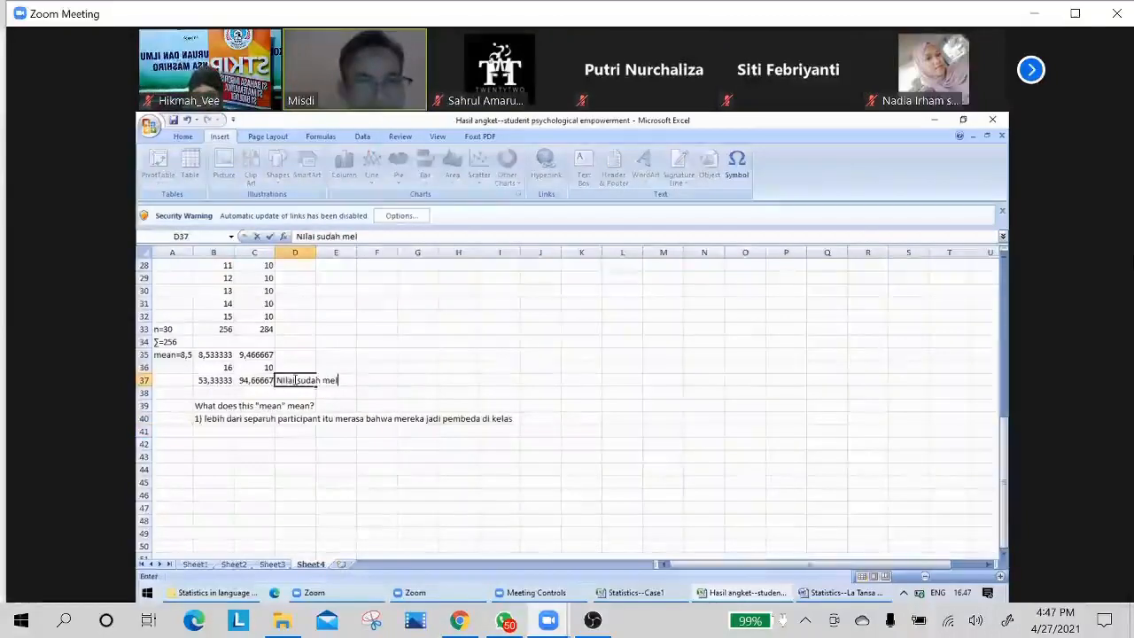
pyautogui.write('ewati 50')
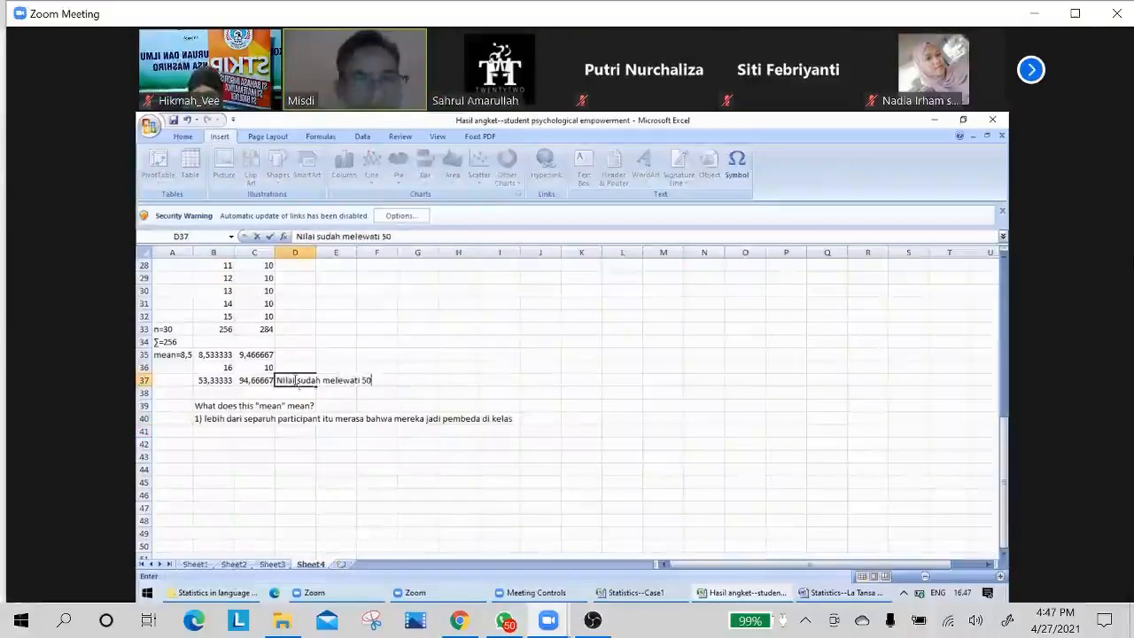
pyautogui.write('%')
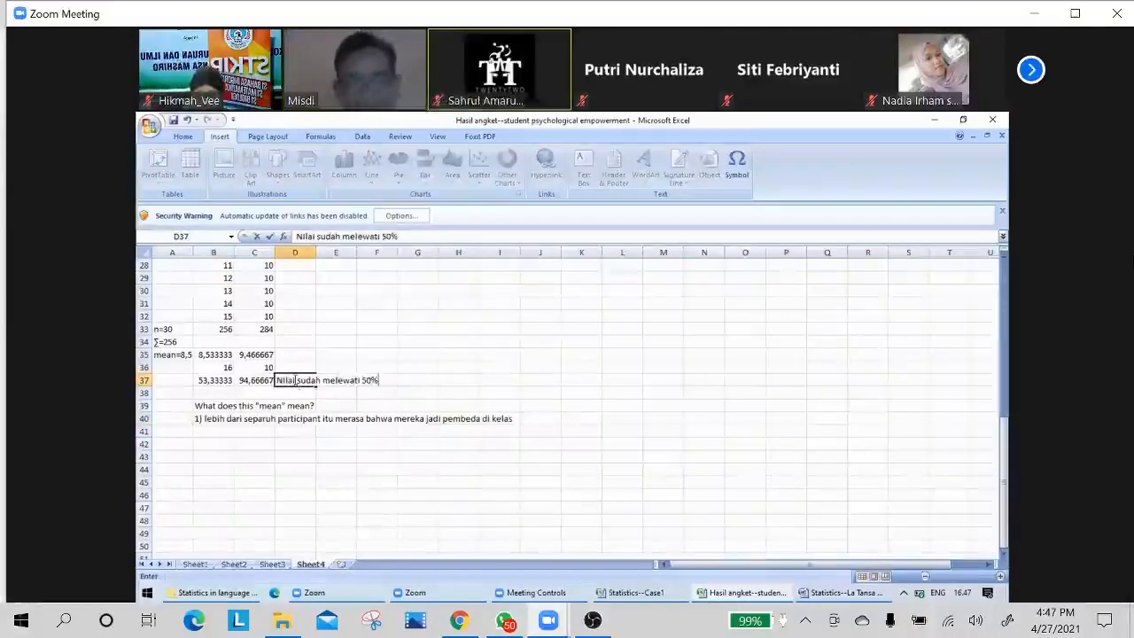
pyautogui.press('Return')
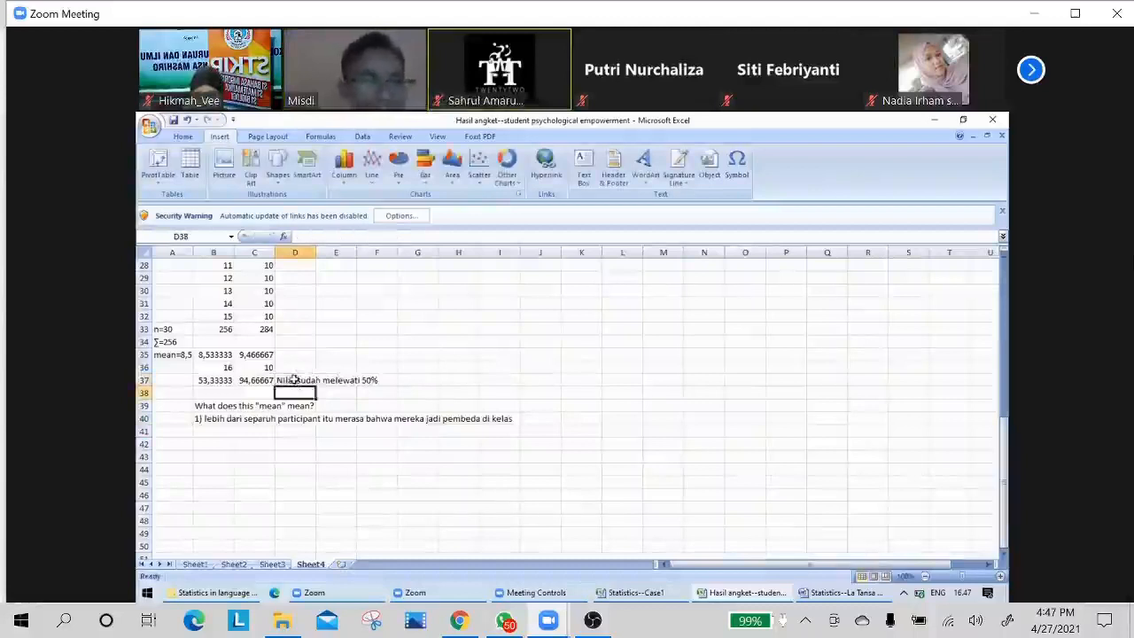
# Add the Guttman scale criterion "Skala Gutman lebih > 50 %" in cell G37.
pyautogui.click(210, 380)
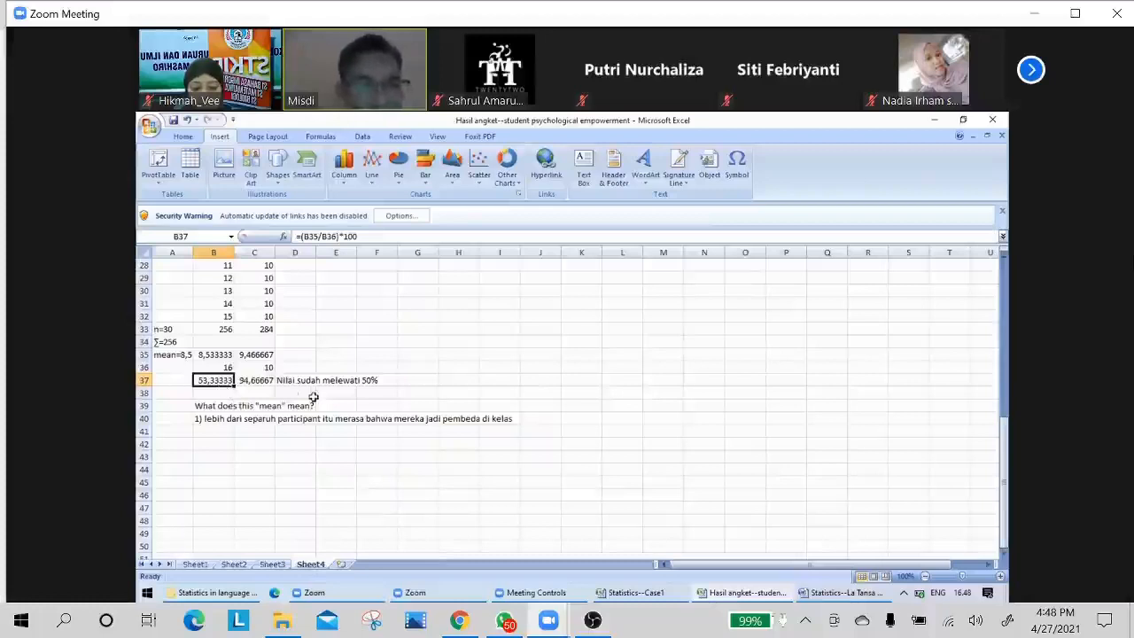
pyautogui.click(414, 380)
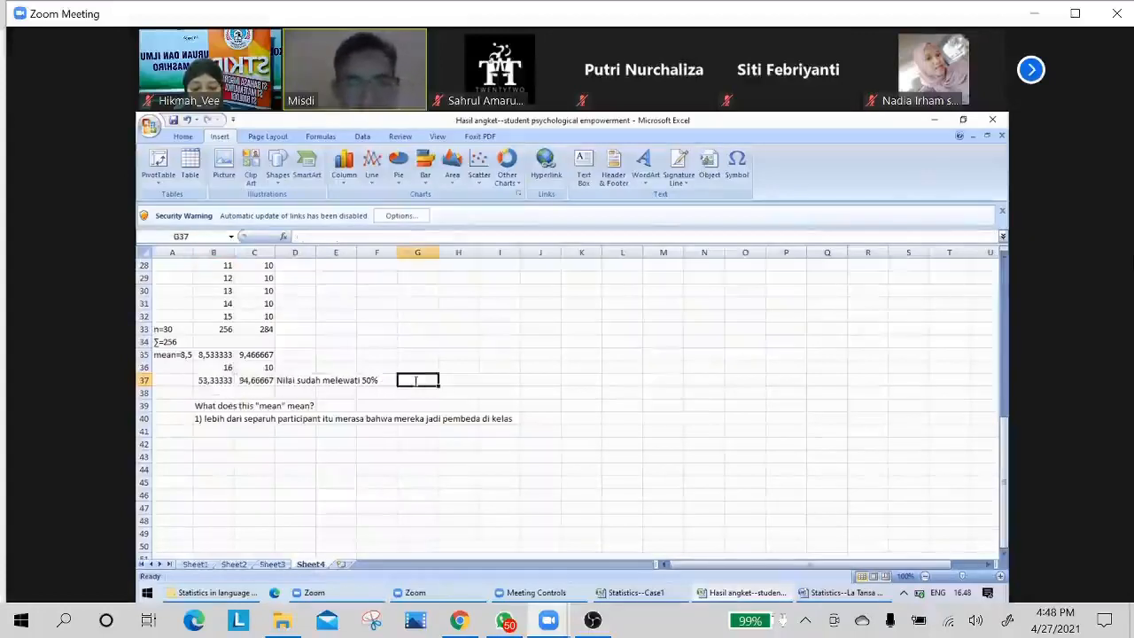
pyautogui.write('Skala')
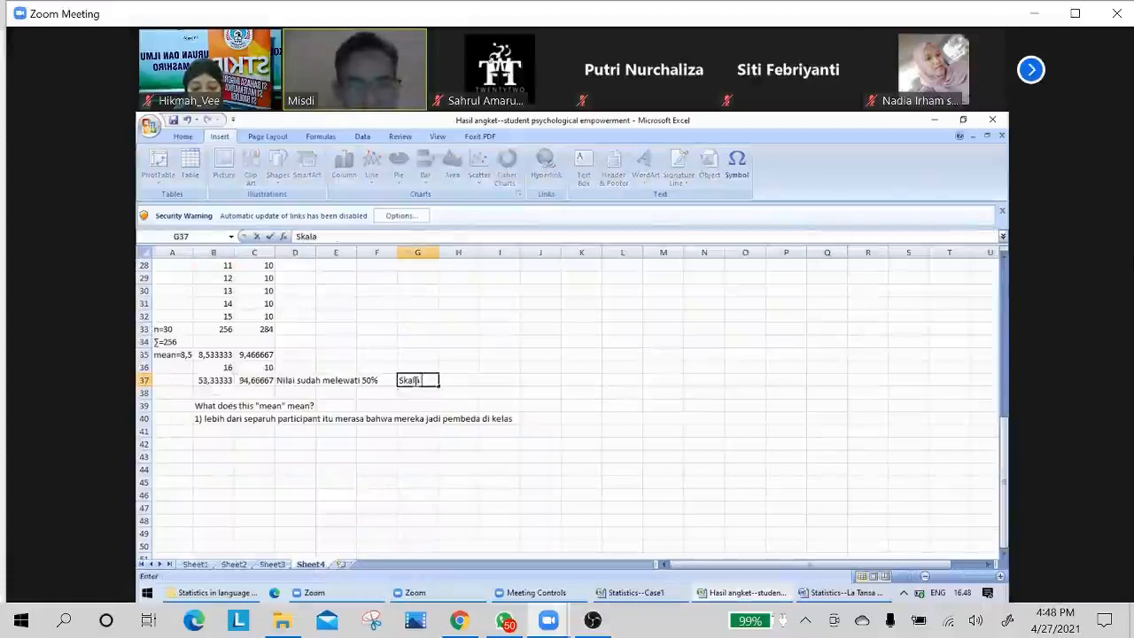
pyautogui.write(' Gutman')
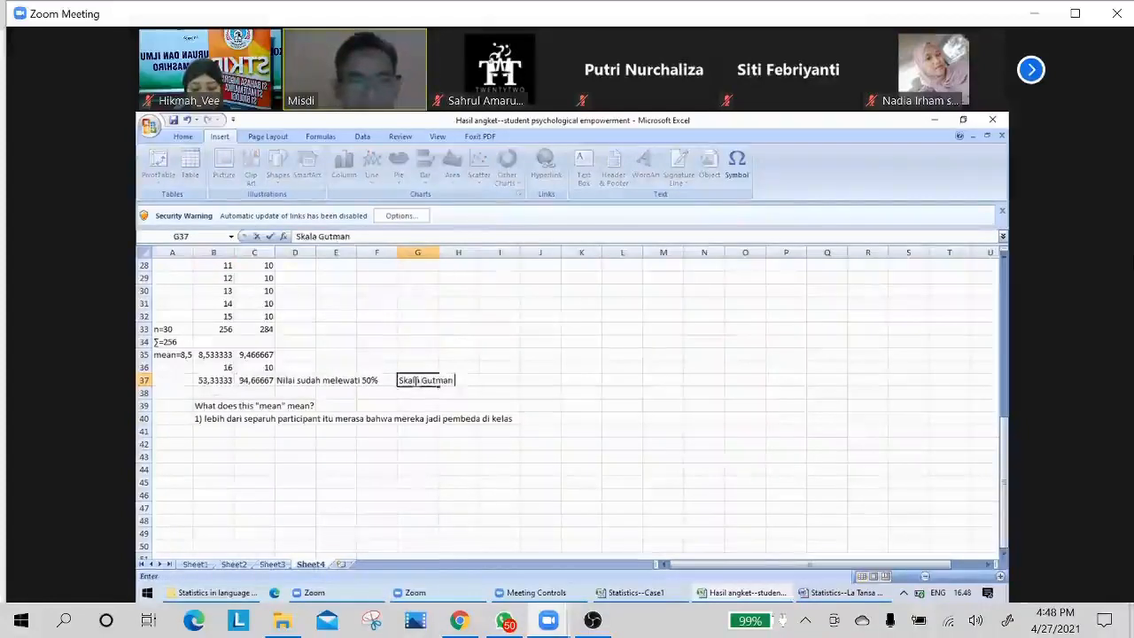
pyautogui.write(' leb')
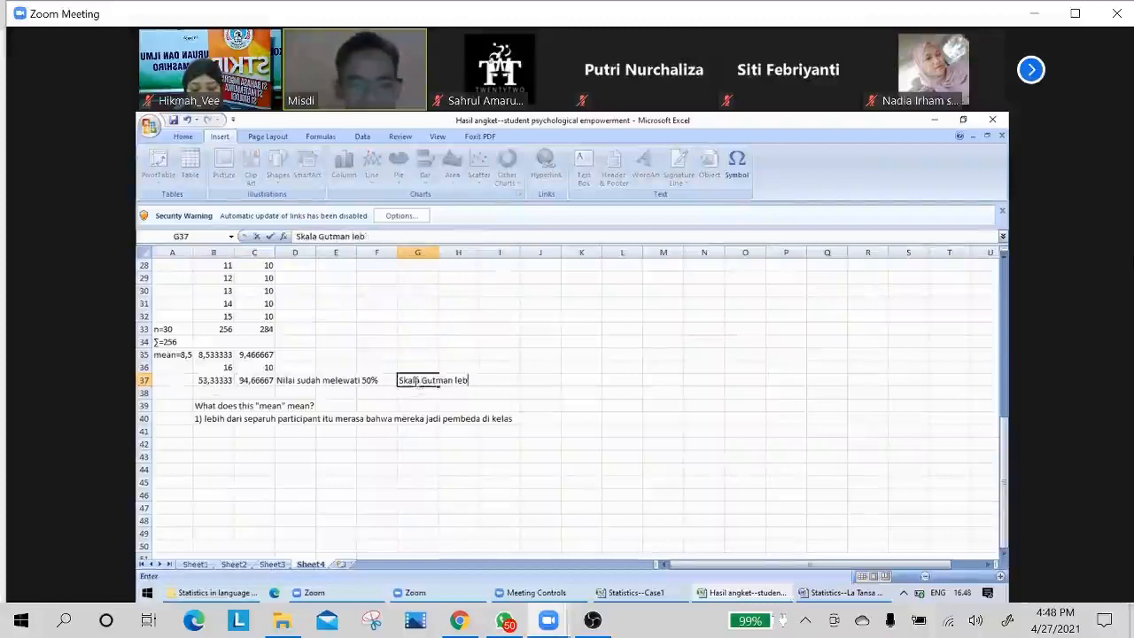
pyautogui.write('ih > 50')
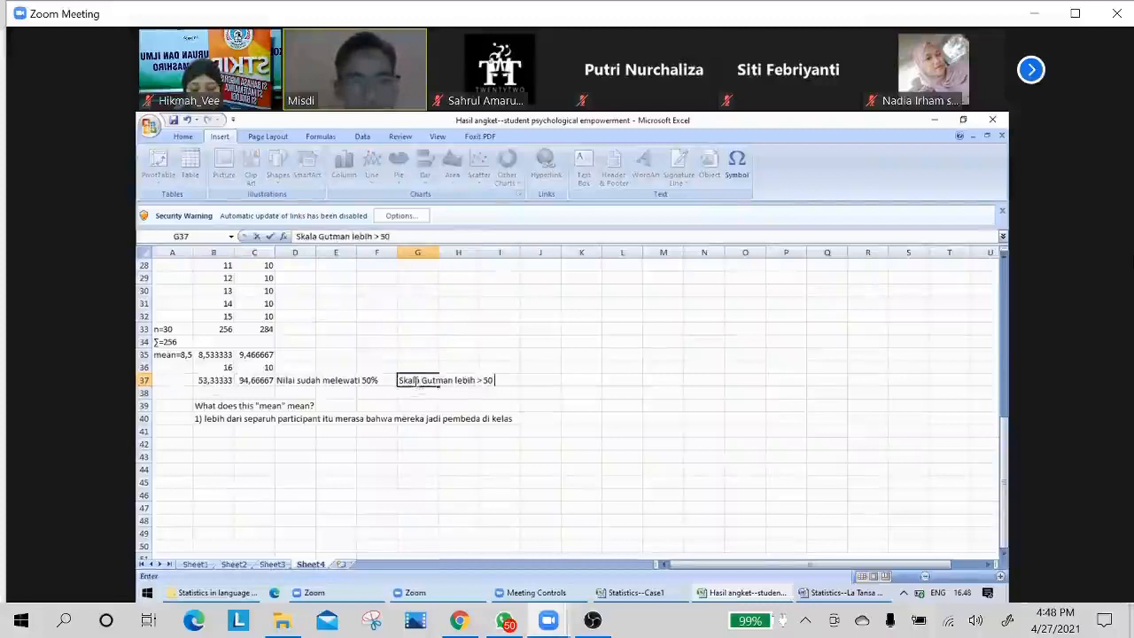
pyautogui.write(' %')
pyautogui.press('Return')
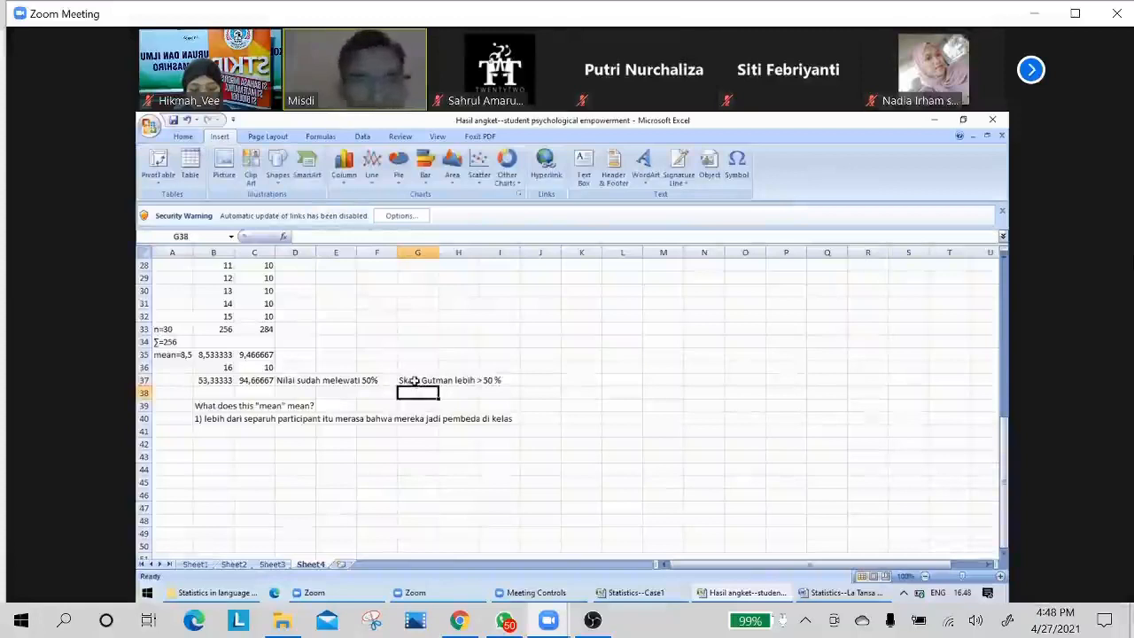
# Write the second interpretation "2) hampir semua siswa itu merasa jadi pembeda" in cell B41.
pyautogui.click(409, 380)
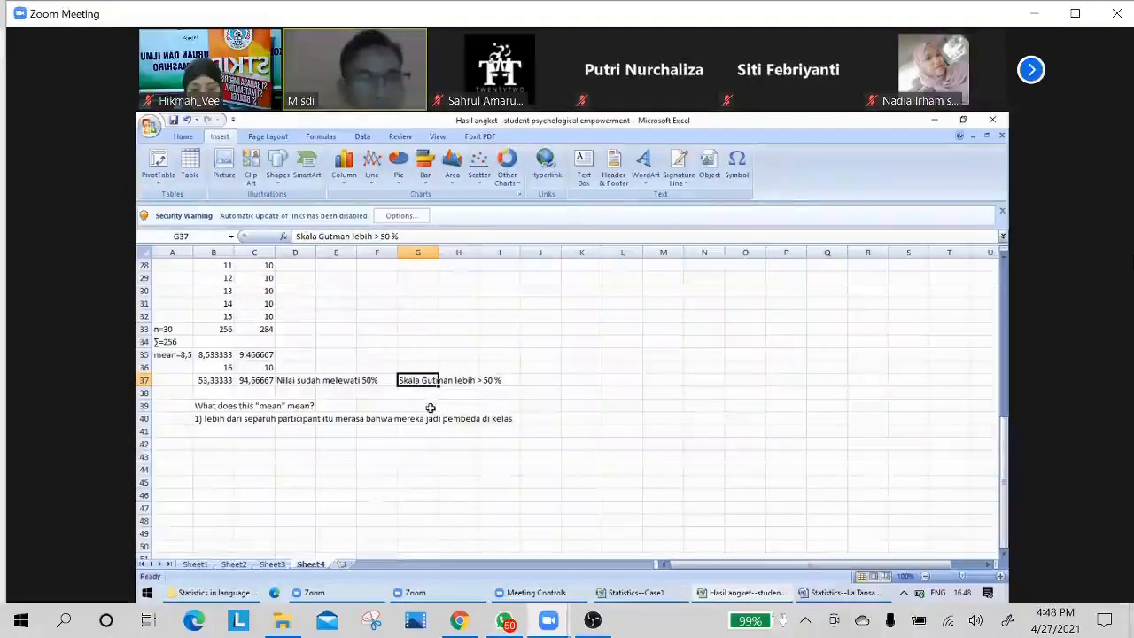
pyautogui.click(256, 381)
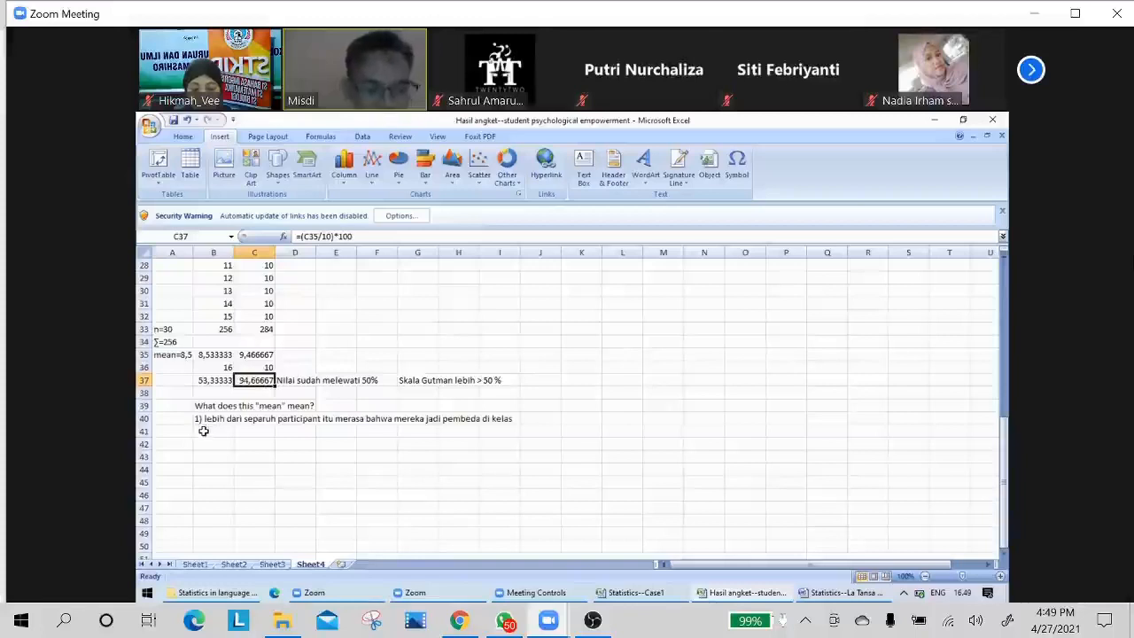
pyautogui.click(202, 431)
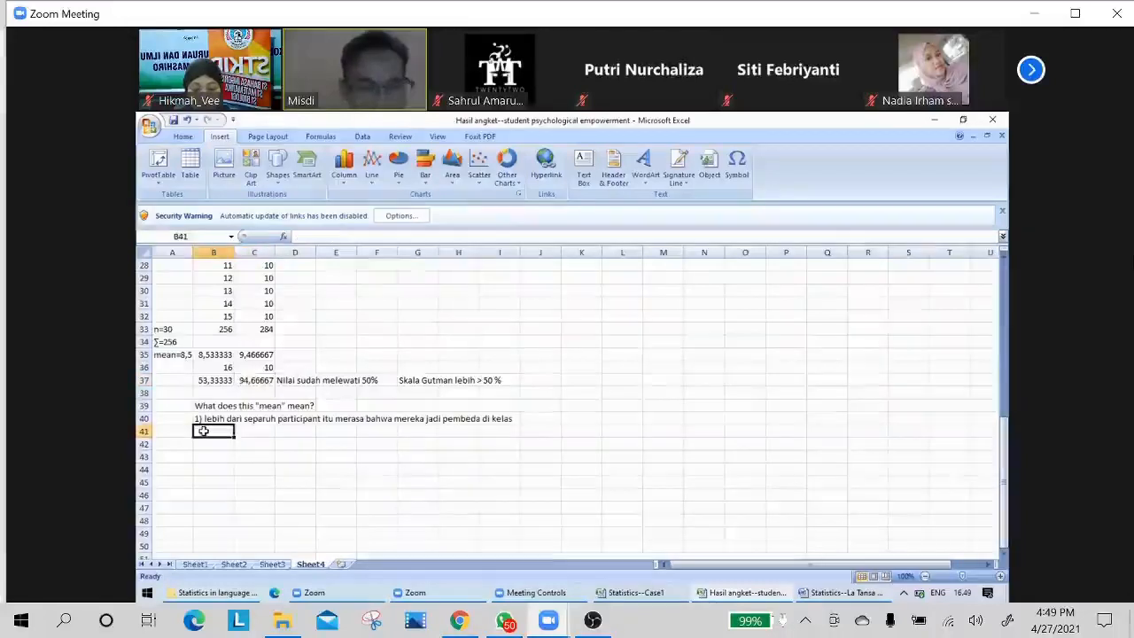
pyautogui.write('2')
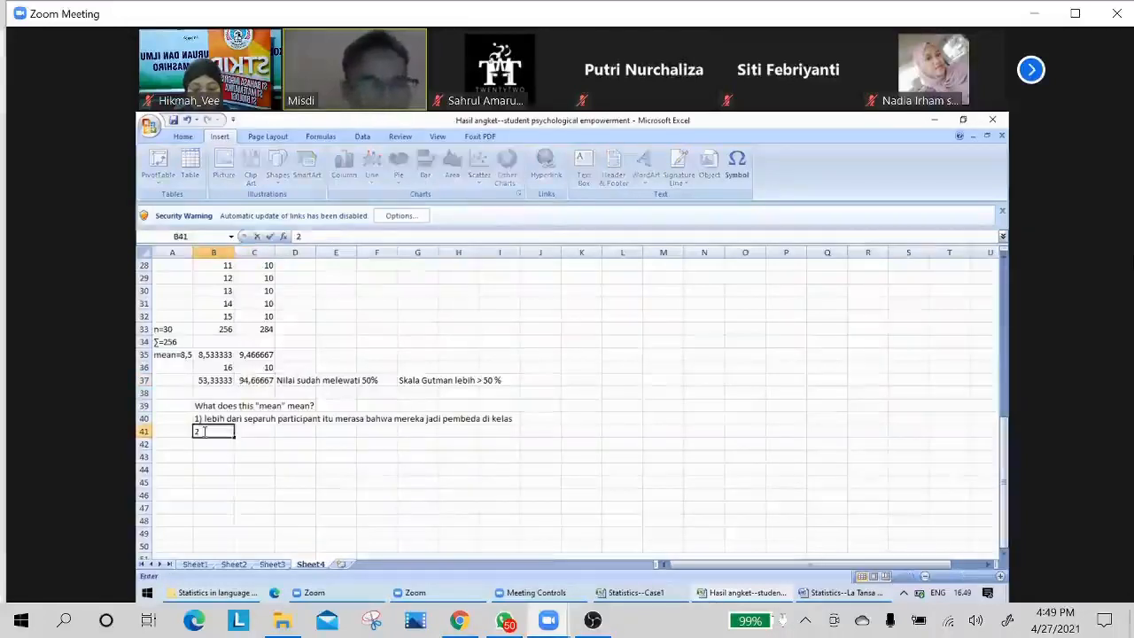
pyautogui.write(')')
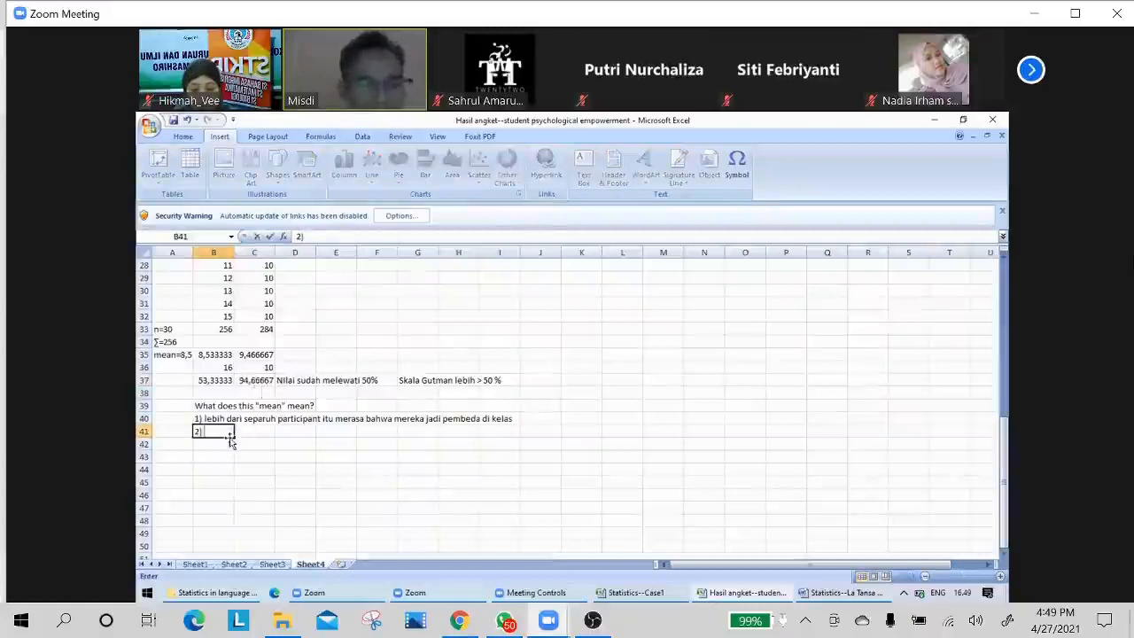
pyautogui.write('ham')
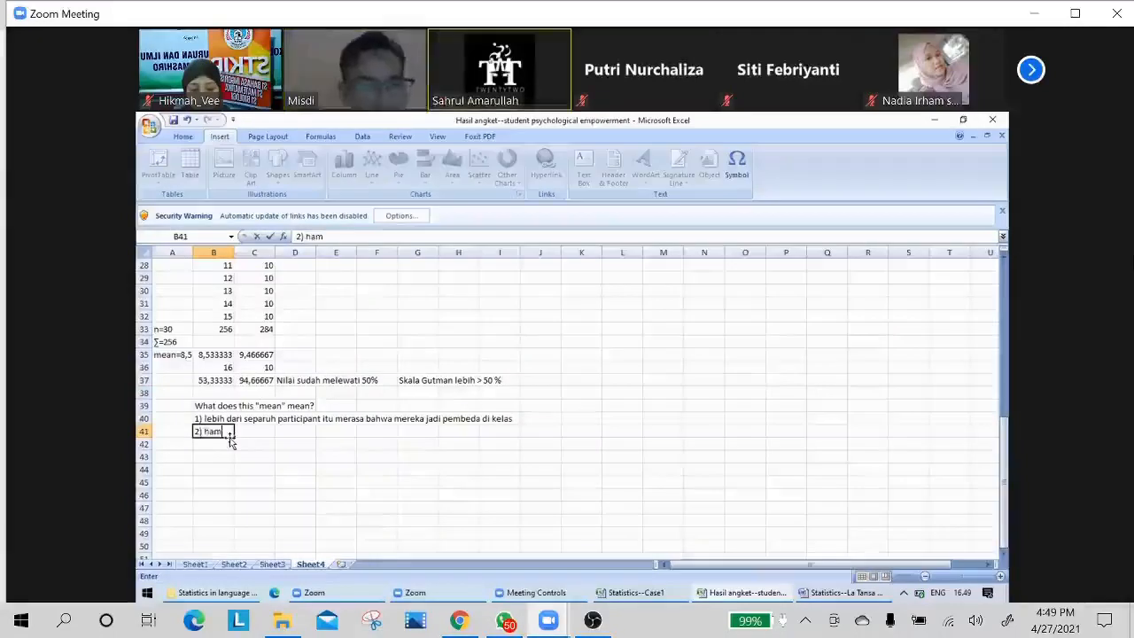
pyautogui.write('pir sem')
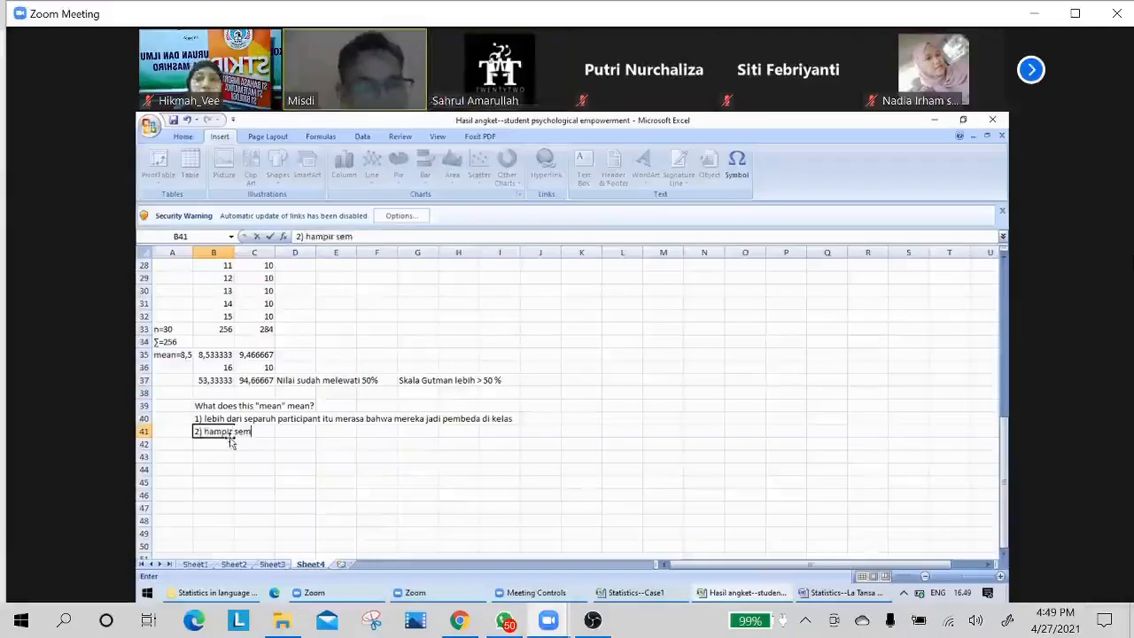
pyautogui.write('ua siswa ')
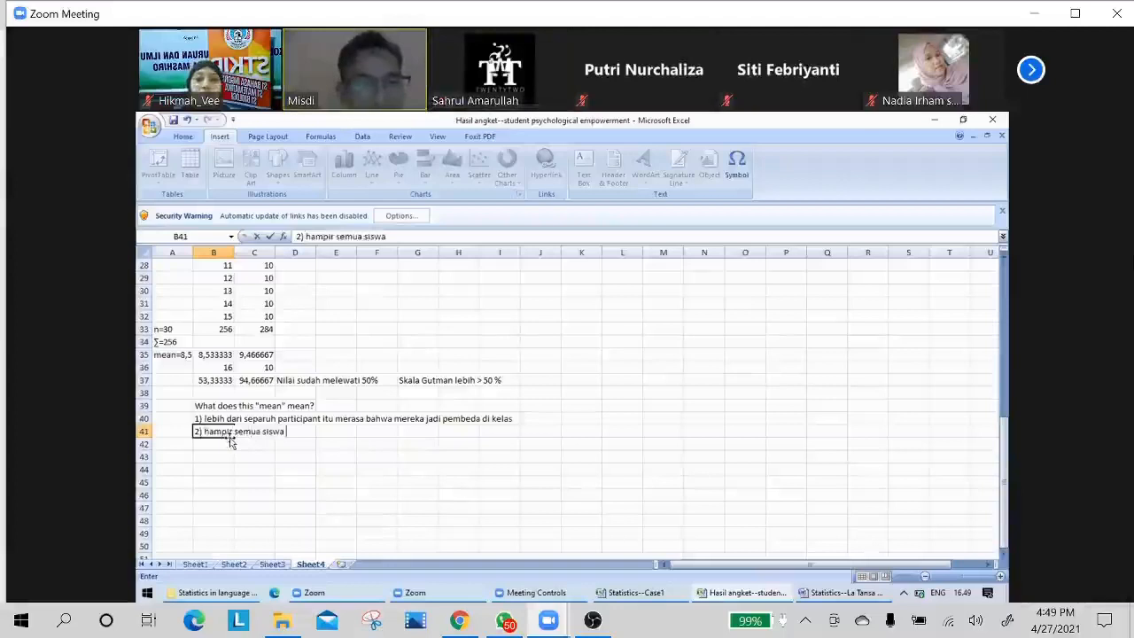
pyautogui.write('itu mer')
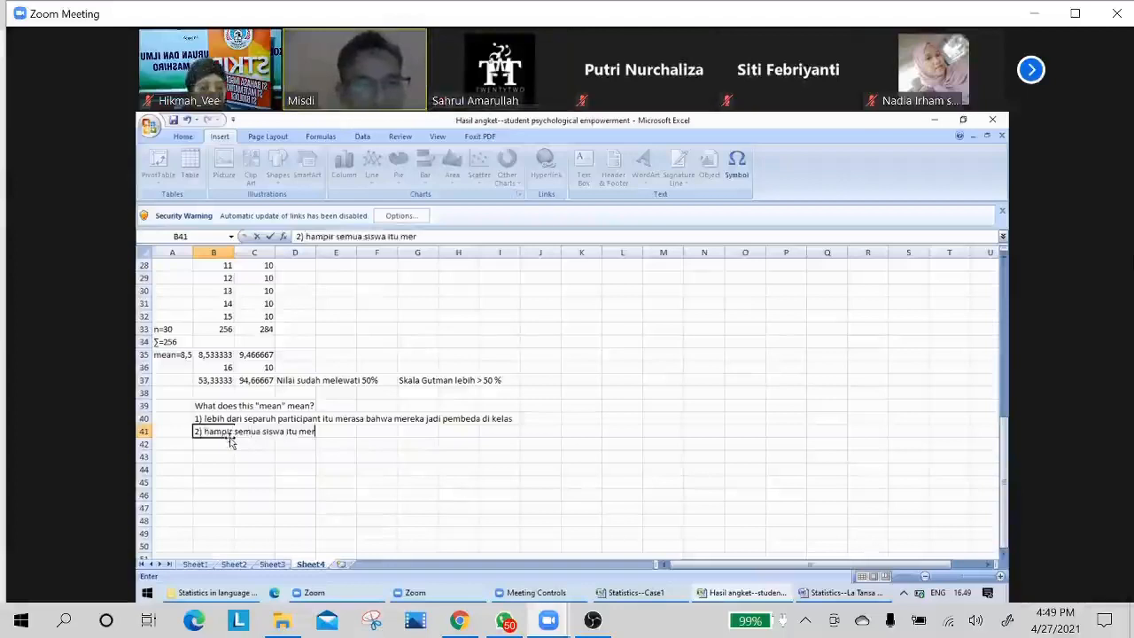
pyautogui.write('asa')
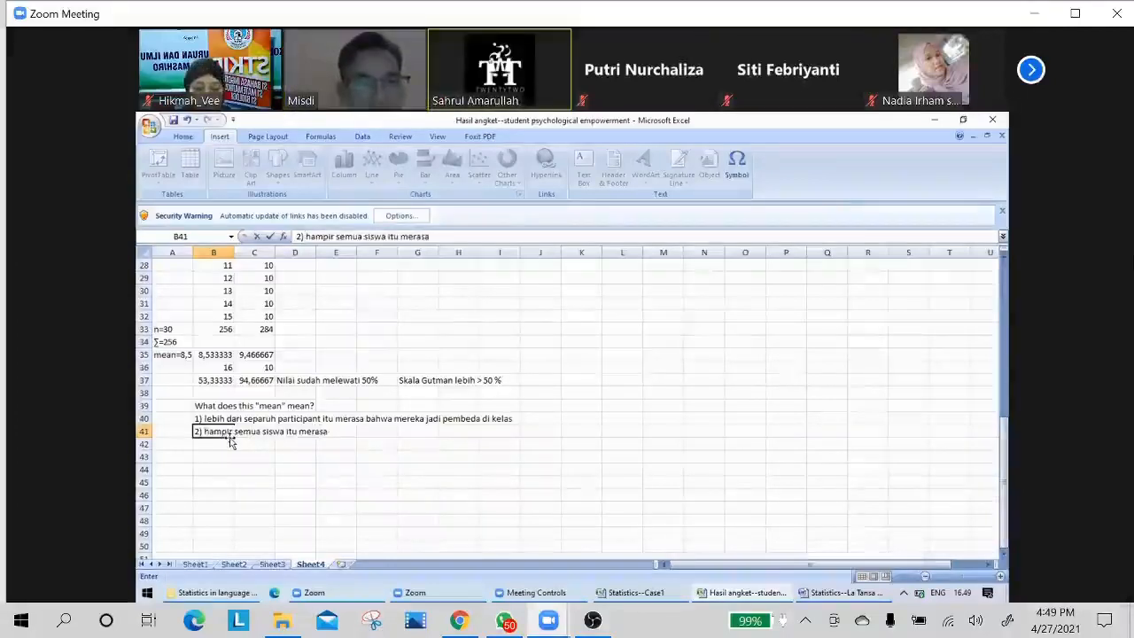
pyautogui.write(' jadi pembeda')
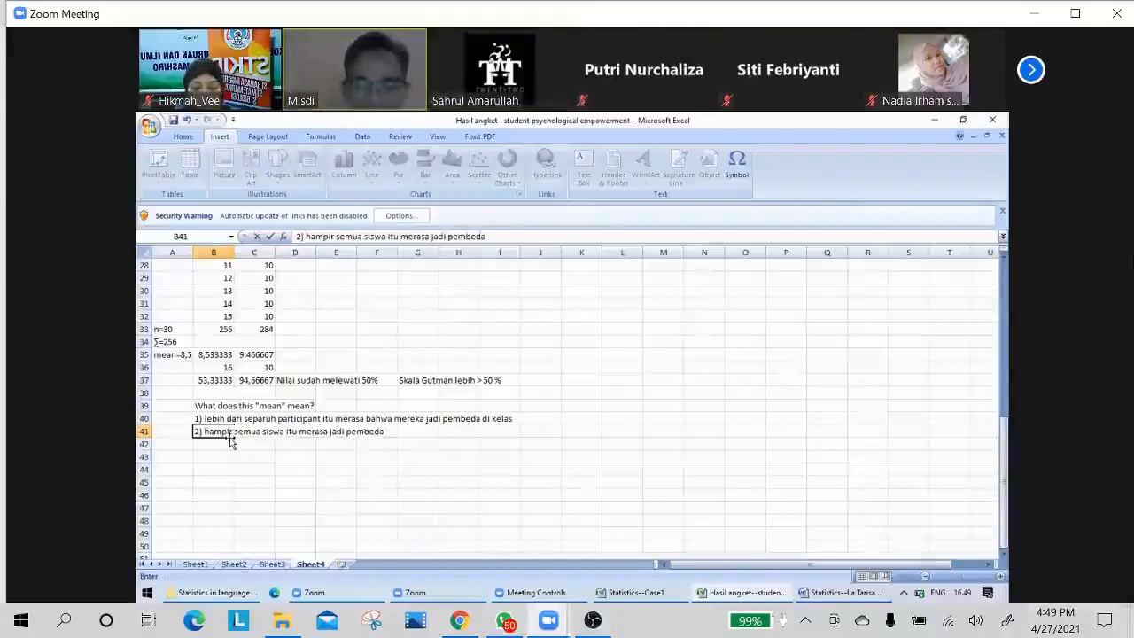
pyautogui.press('Return')
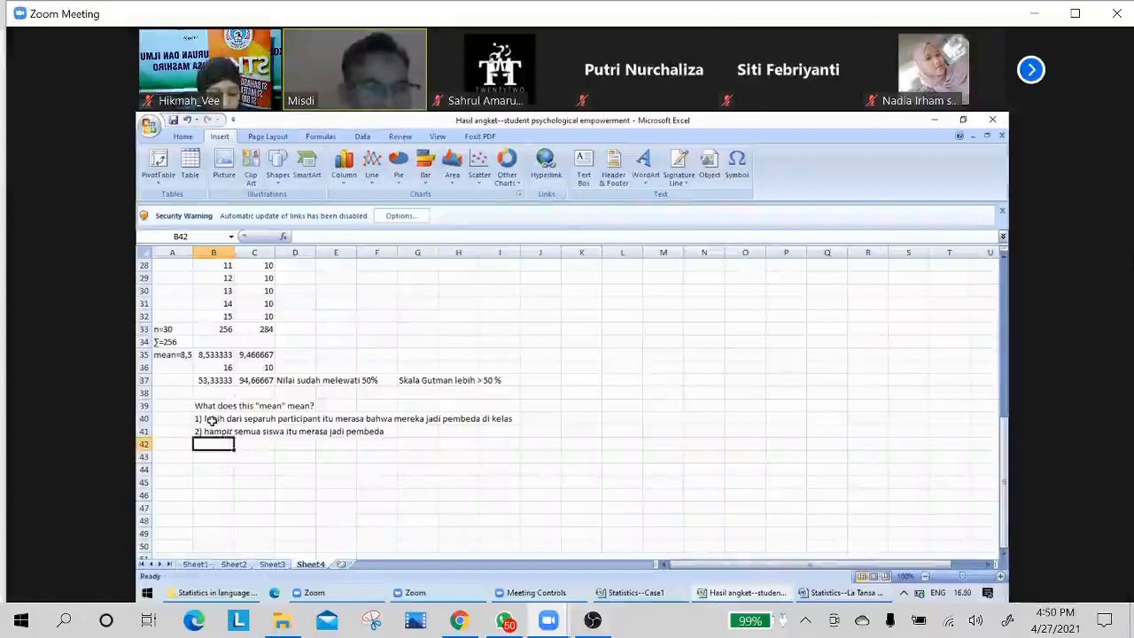
# Review the two interpretations, and look up the Meaningfulness and Impact questionnaire tables in Sheet1 that they refer to.
pyautogui.moveTo(211, 422); pyautogui.dragTo(210, 428)
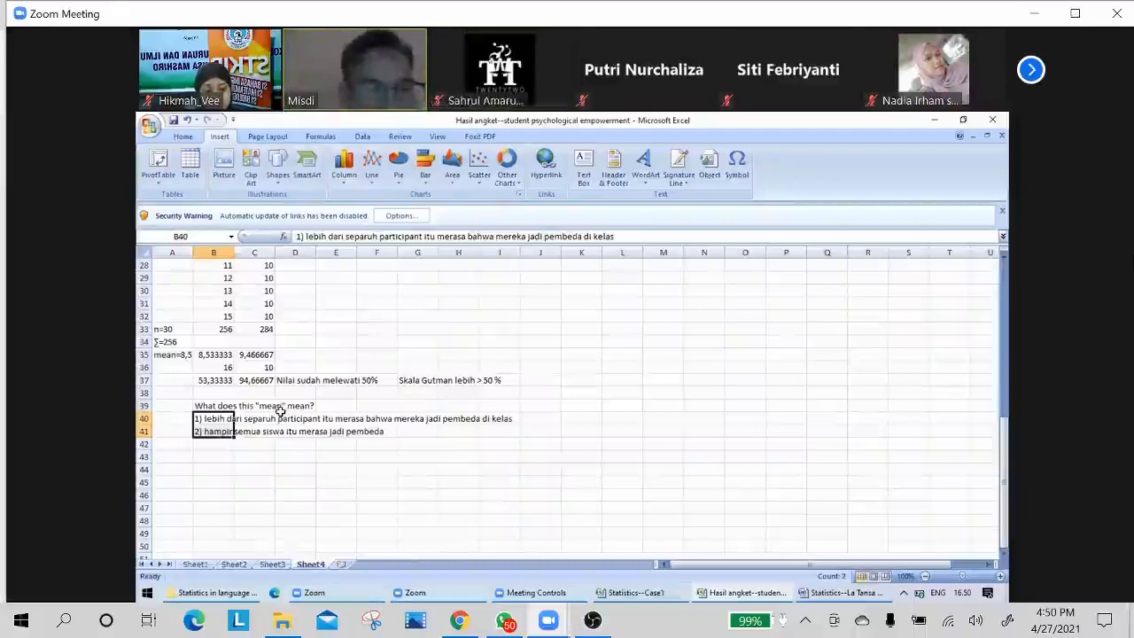
pyautogui.click(197, 565)
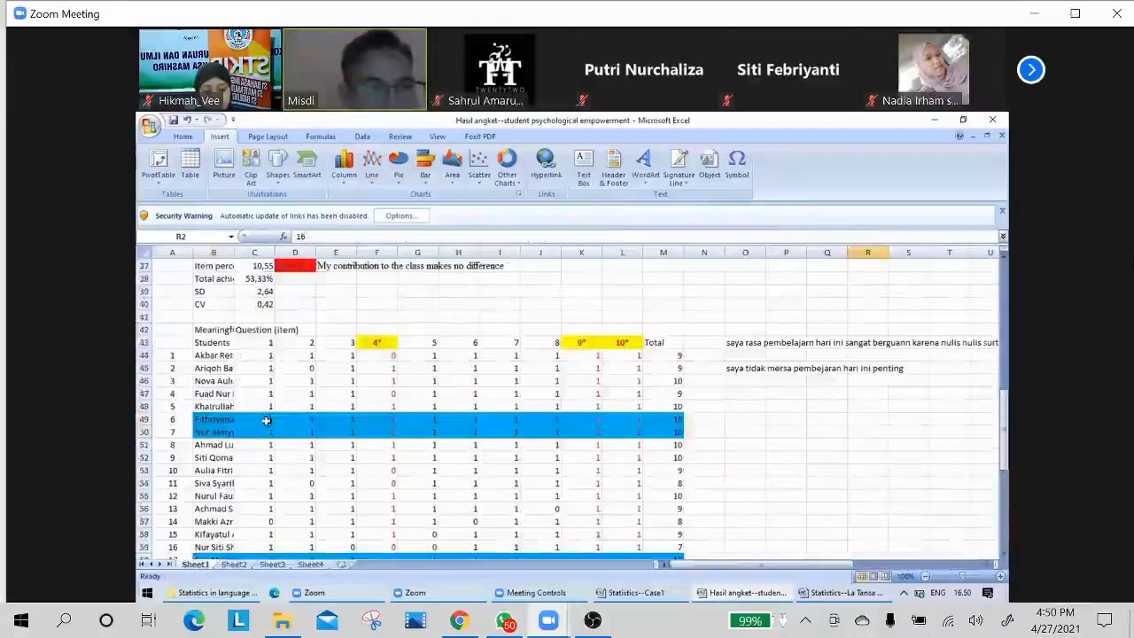
pyautogui.click(216, 331)
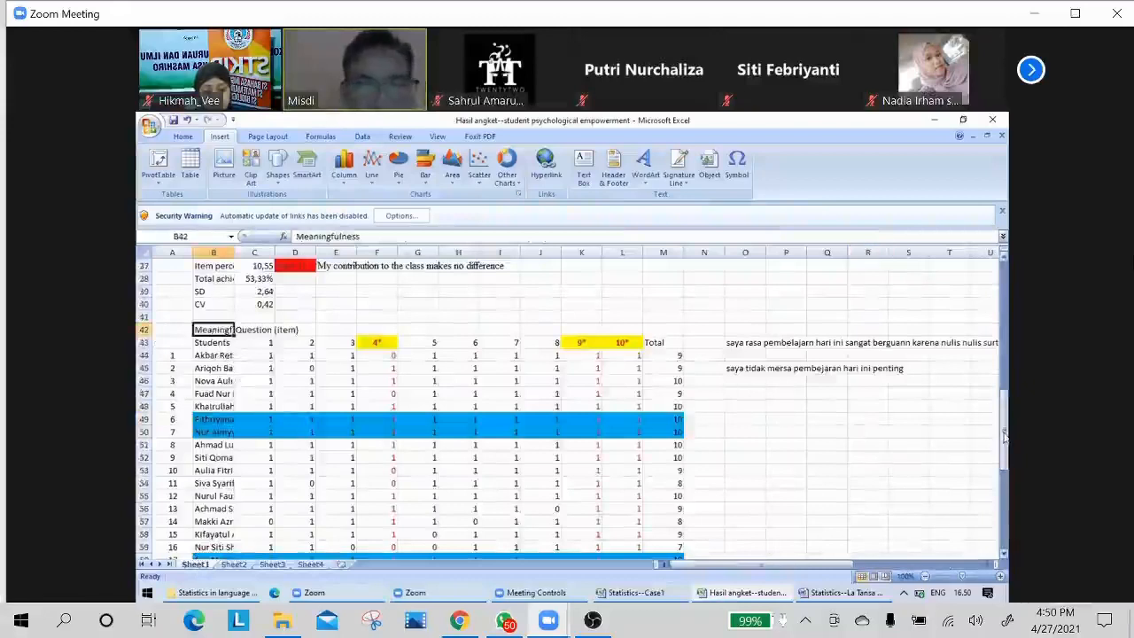
pyautogui.moveTo(1005, 434); pyautogui.dragTo(1005, 282)
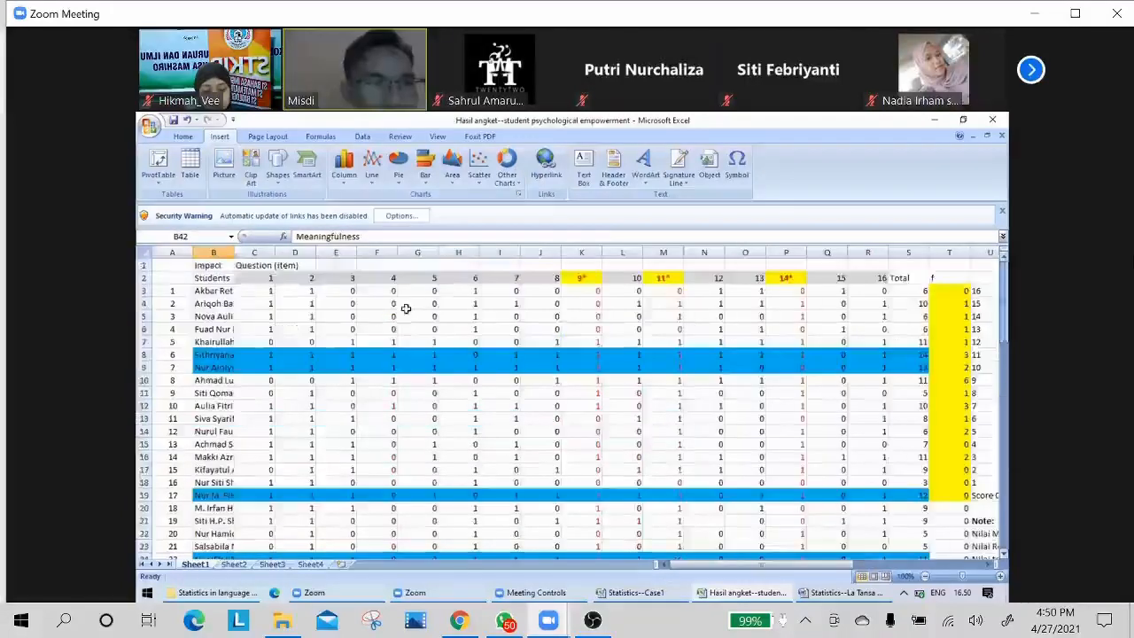
pyautogui.click(215, 264)
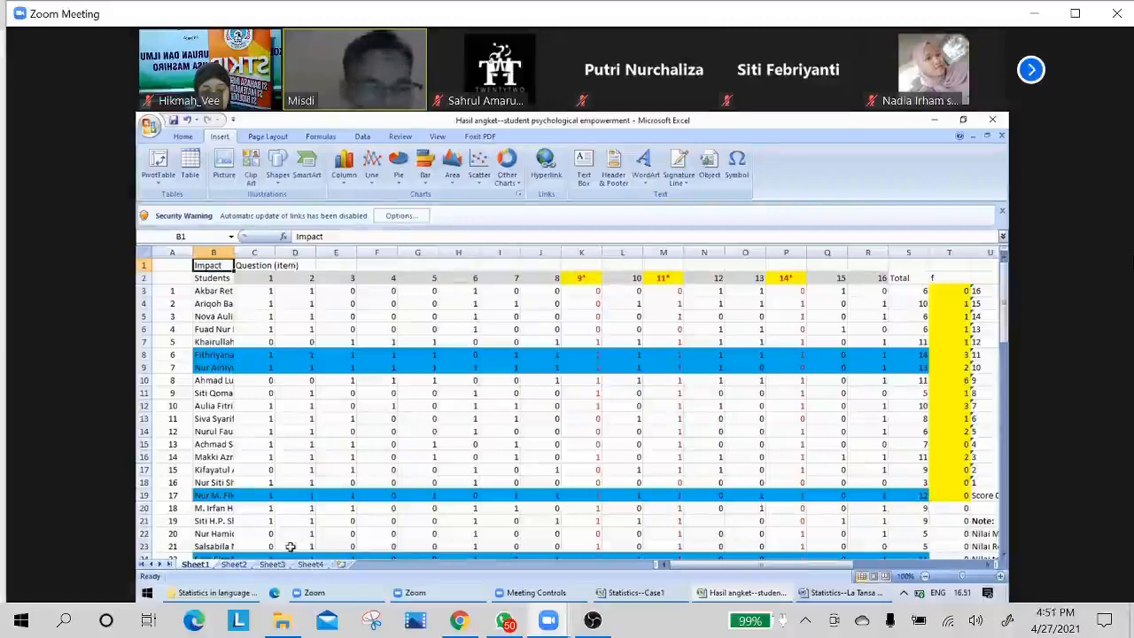
# Return to Sheet4 and put the word "merasa" in parentheses in the first interpretation in cell B40.
pyautogui.click(308, 565)
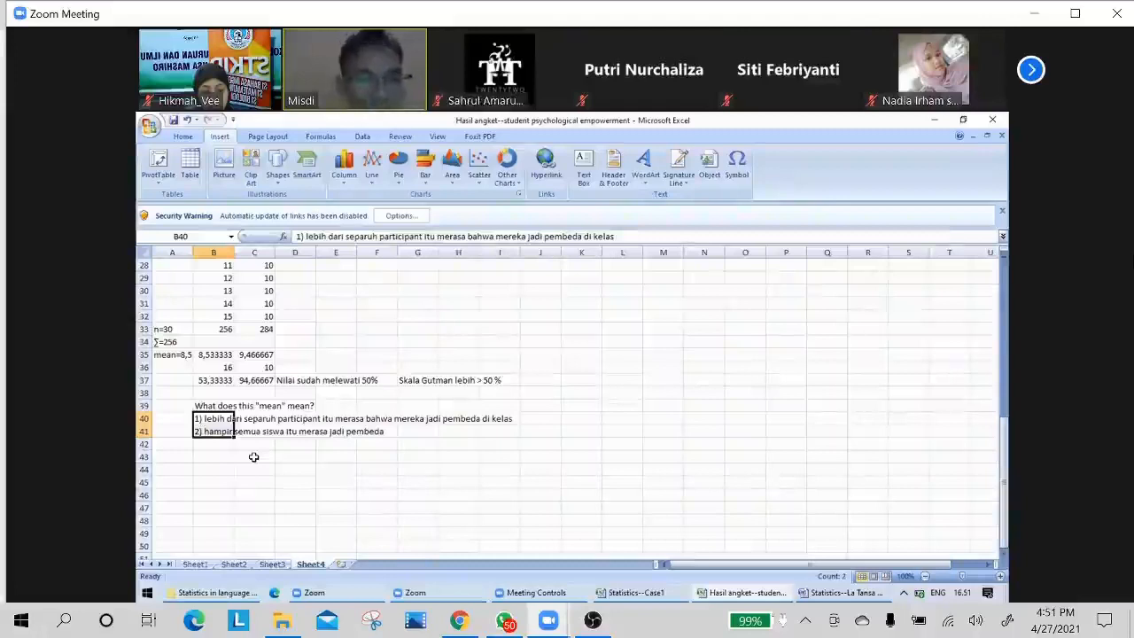
pyautogui.doubleClick(213, 420)
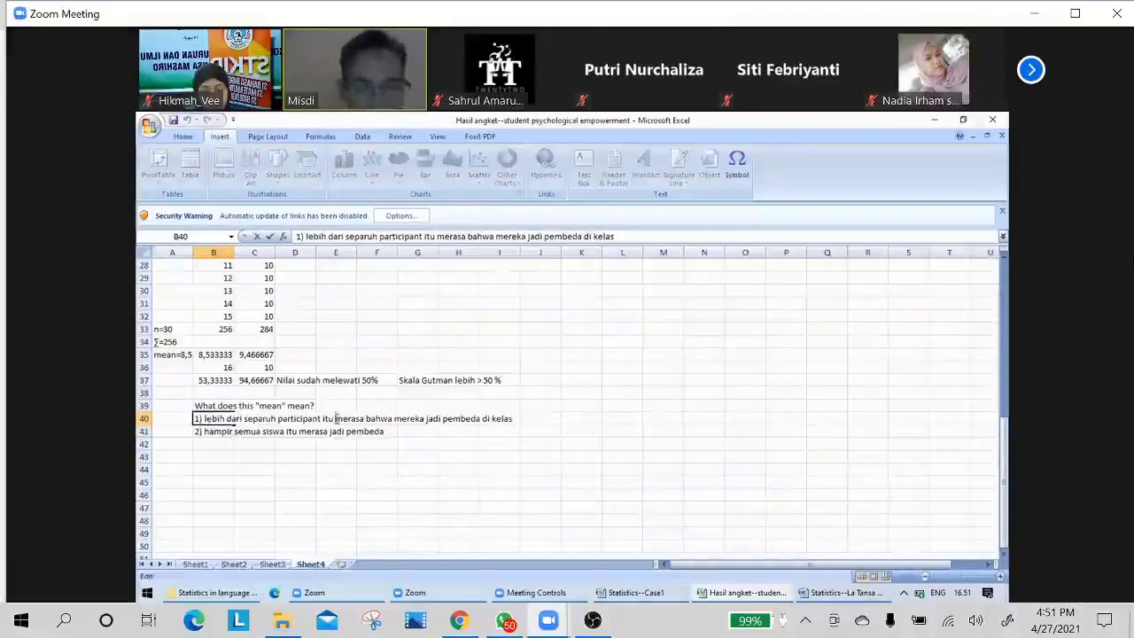
pyautogui.write('(')
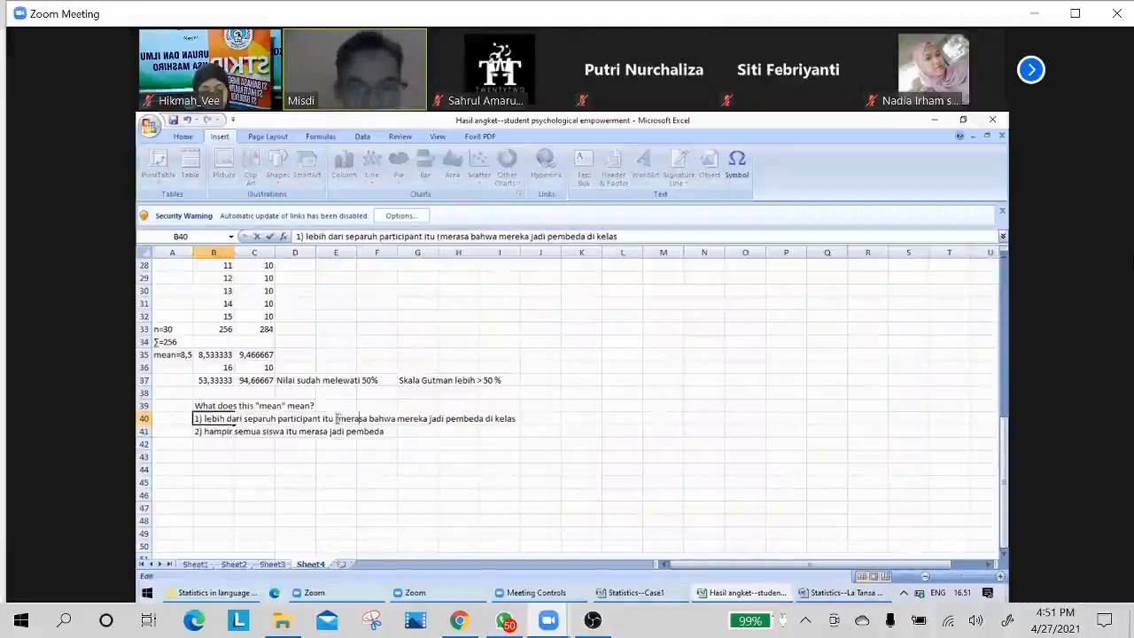
pyautogui.press('Right')
pyautogui.press('Right')
pyautogui.press('Right')
pyautogui.press('Right')
pyautogui.press('Right')
pyautogui.press('Right')
pyautogui.write(')')
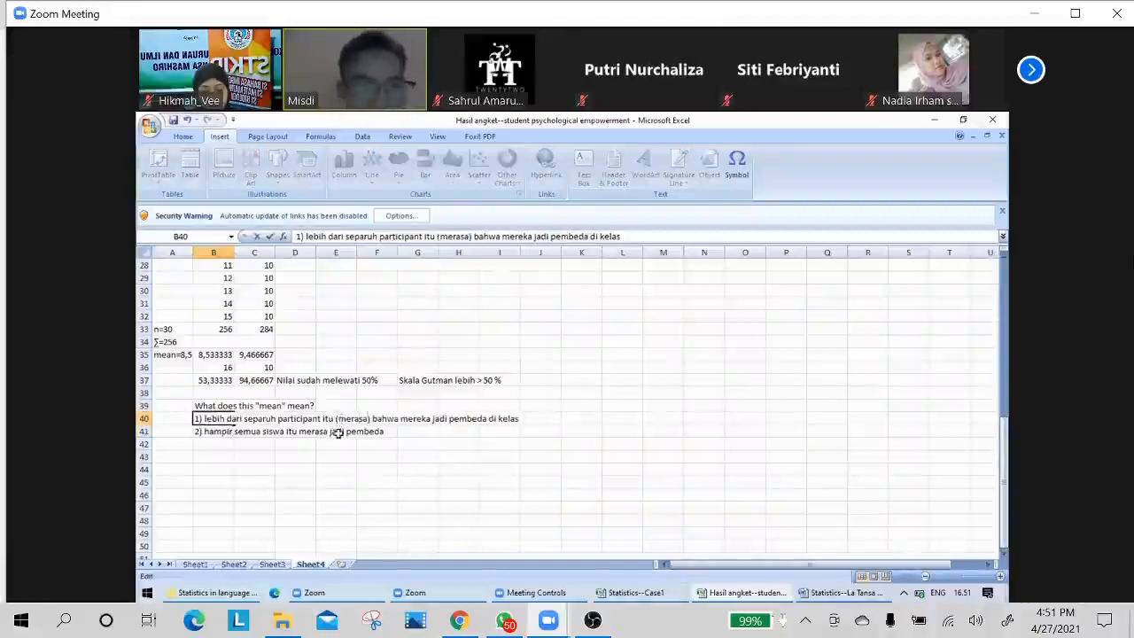
pyautogui.click(218, 441)
# Put the word "merasa" in parentheses in the second interpretation in cell B41.
pyautogui.click(217, 434)
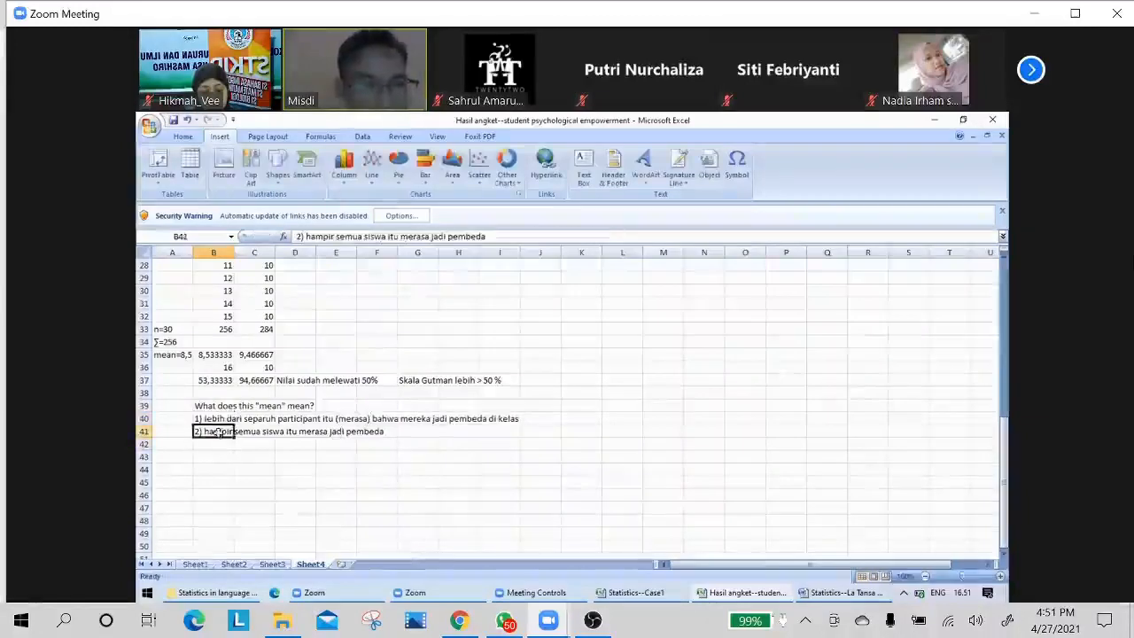
pyautogui.press('F2')
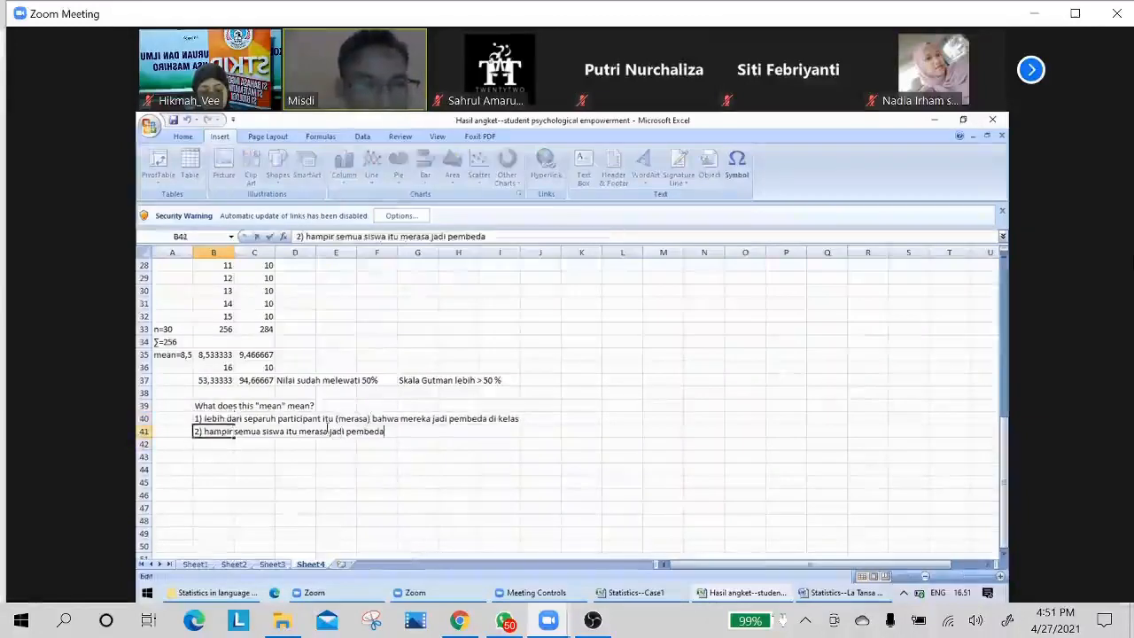
pyautogui.click(300, 432)
pyautogui.write('(')
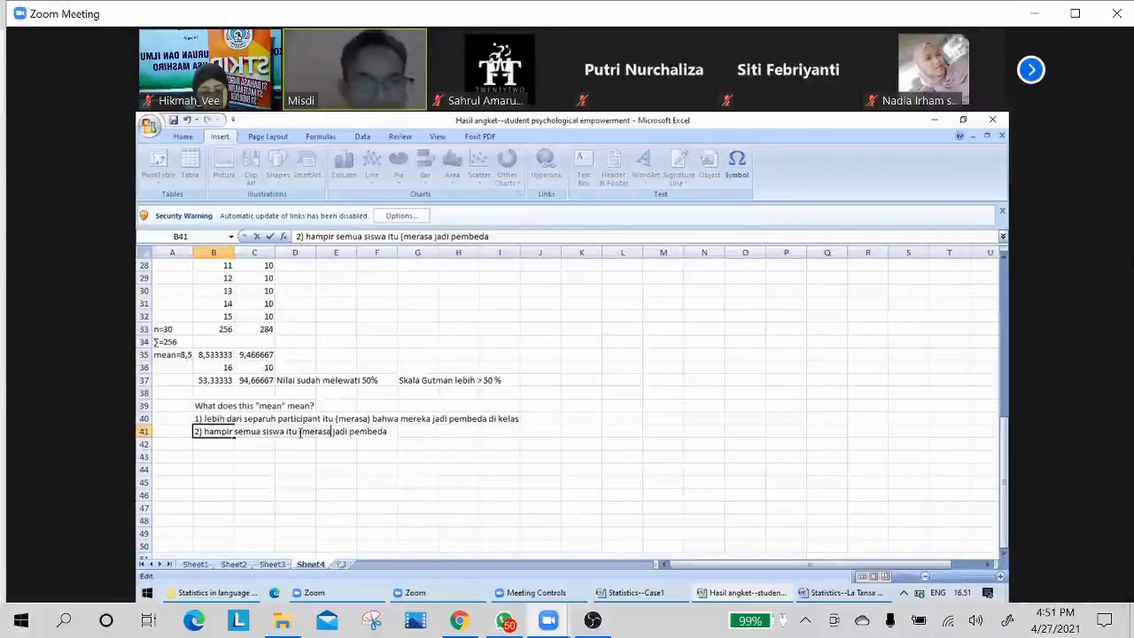
pyautogui.press('Right')
pyautogui.press('Right')
pyautogui.press('Right')
pyautogui.press('Right')
pyautogui.press('Right')
pyautogui.press('Right')
pyautogui.write(')')
pyautogui.click(281, 480)
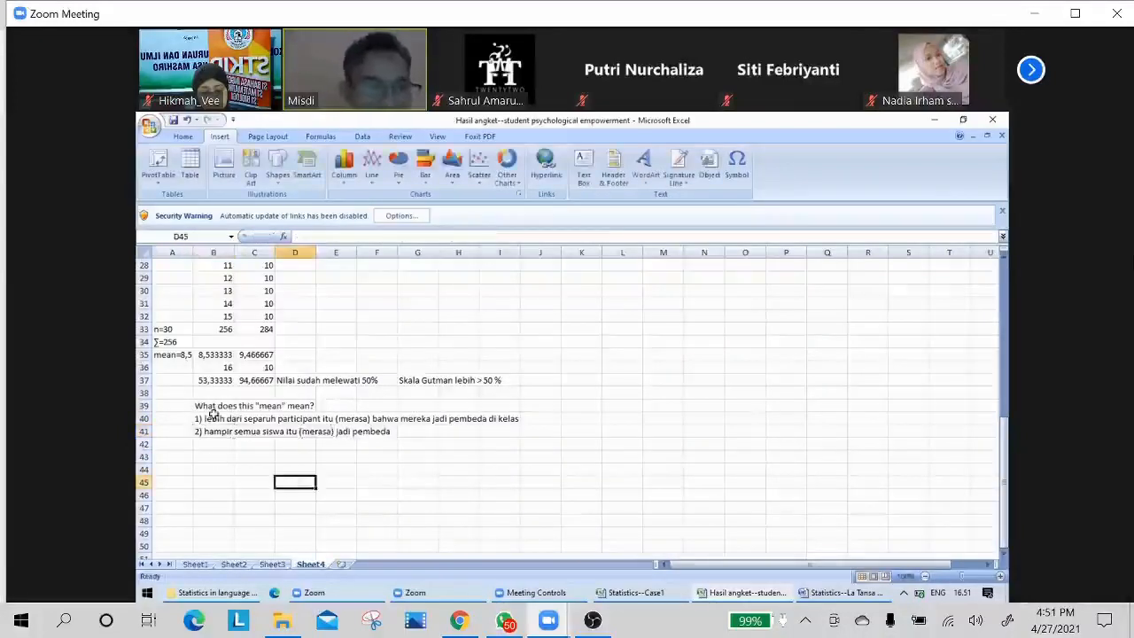
# Review the first percentage in cell B37 and the second interpretation in cell B41.
pyautogui.click(213, 379)
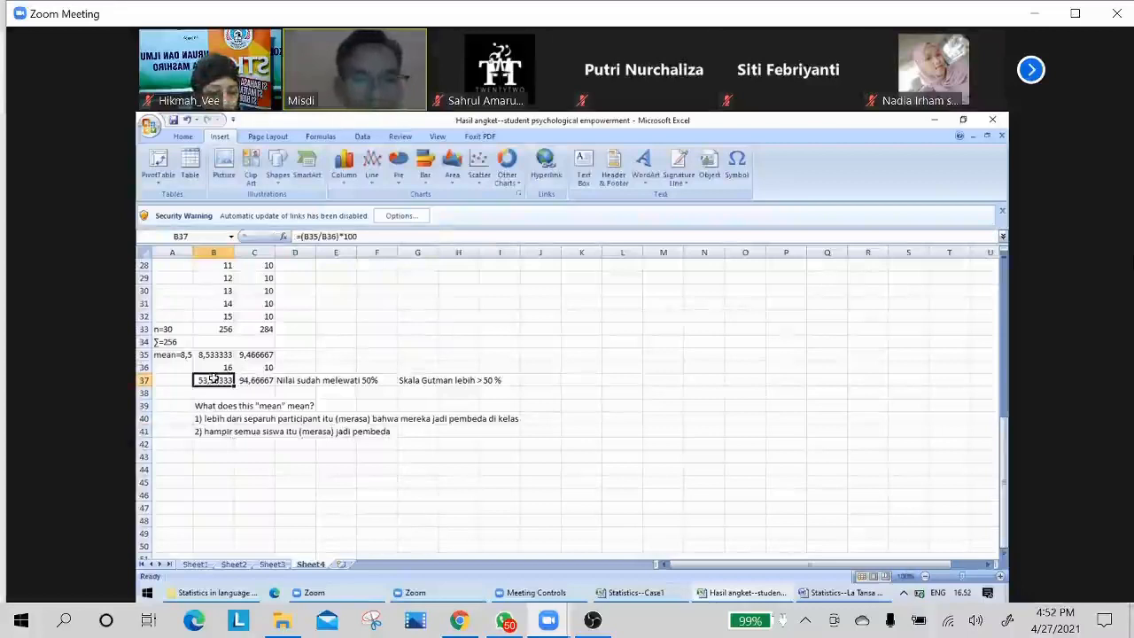
pyautogui.click(209, 433)
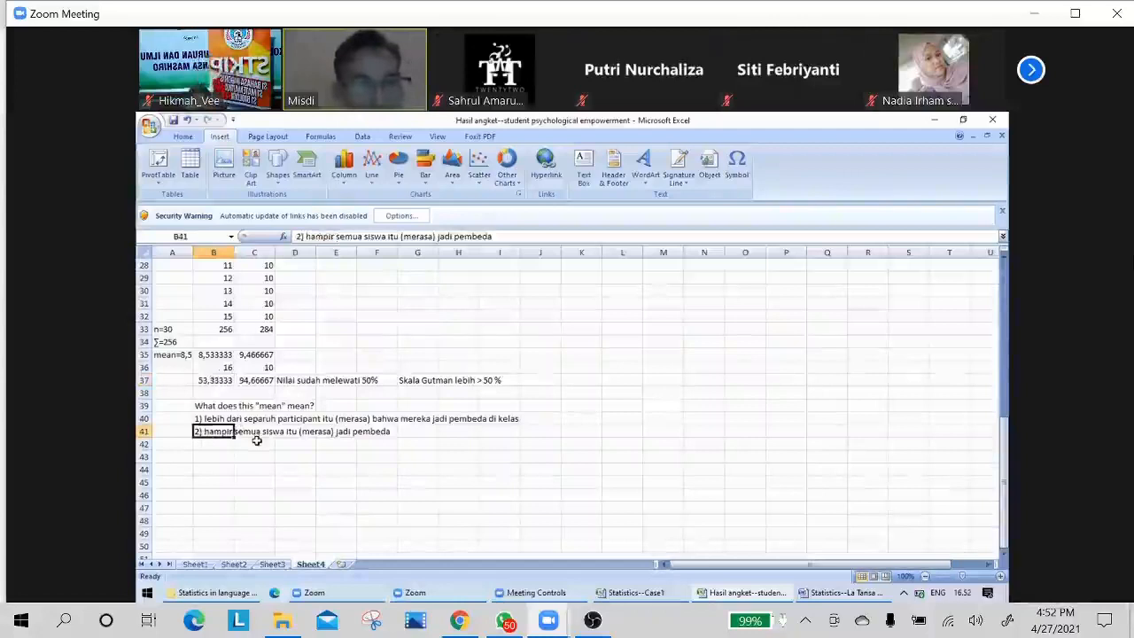
pyautogui.click(254, 454)
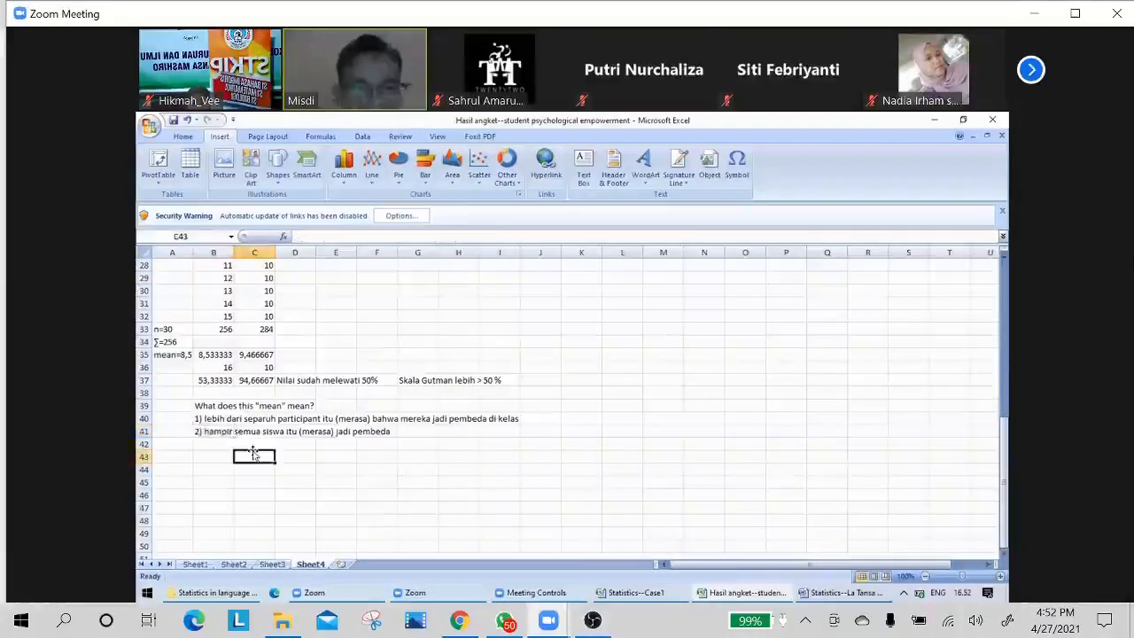
# Switch to the Statistics--La Tansa Mashiro document in Word and add "(berdasarkan skala *gutman (>50%);" after "Making interpretation=".
pyautogui.click(826, 592)
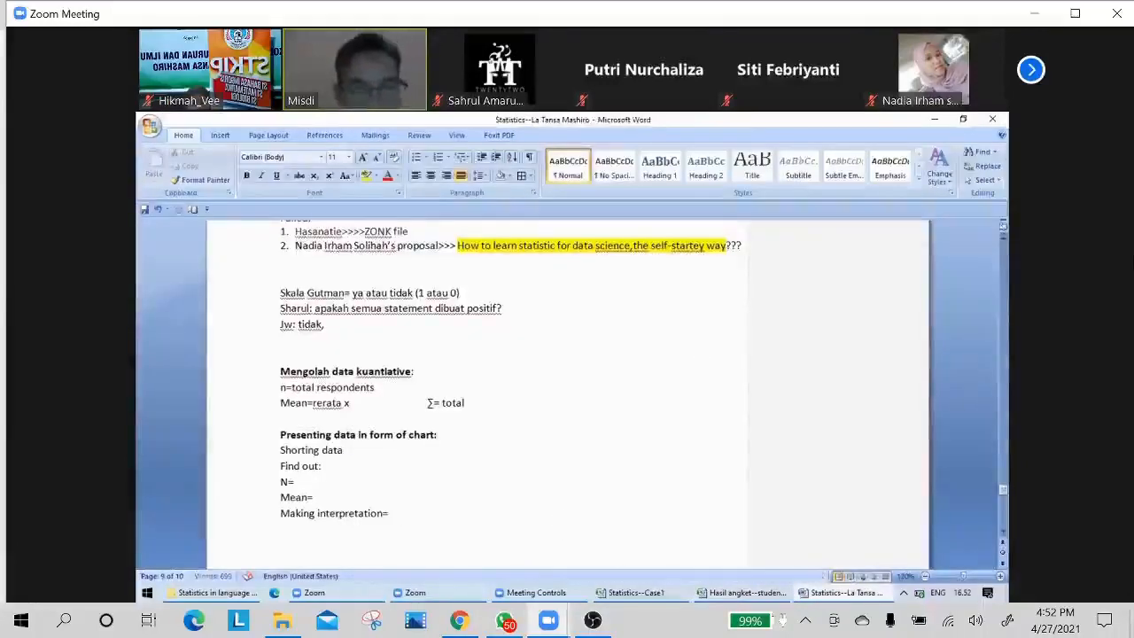
pyautogui.write('(')
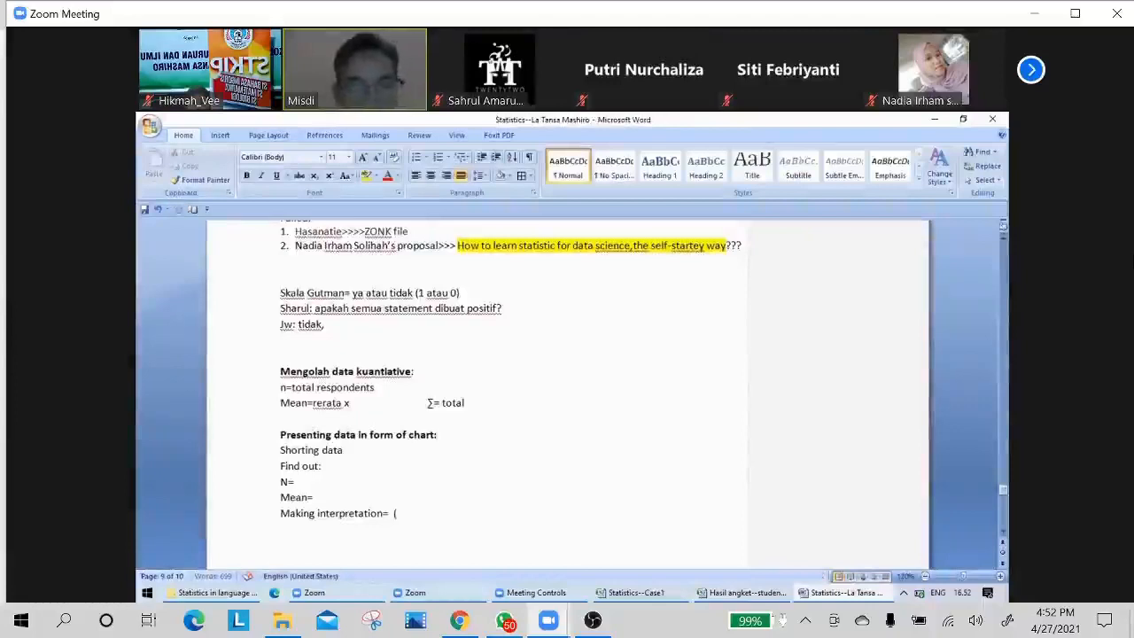
pyautogui.write('berdasarkan ')
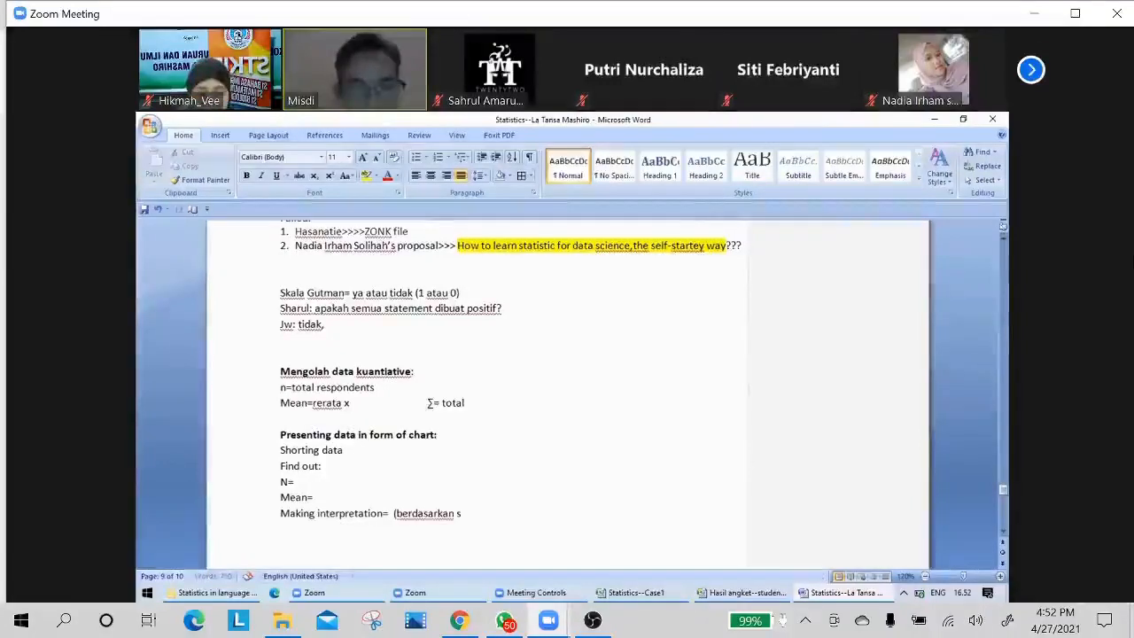
pyautogui.write('skala ')
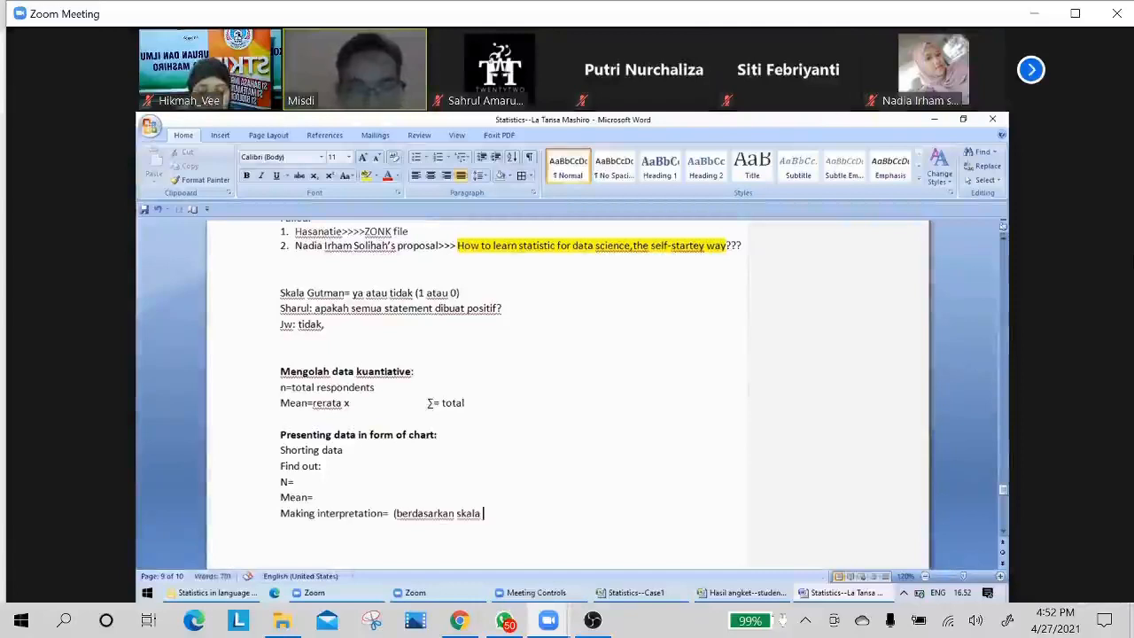
pyautogui.write('*gutman')
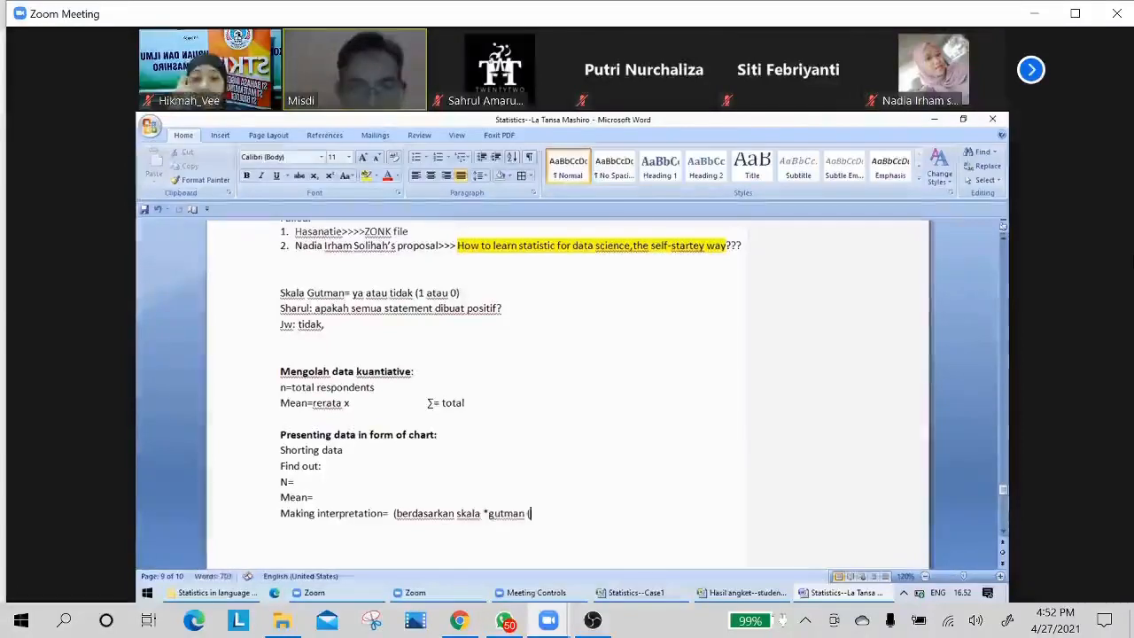
pyautogui.write(' (50')
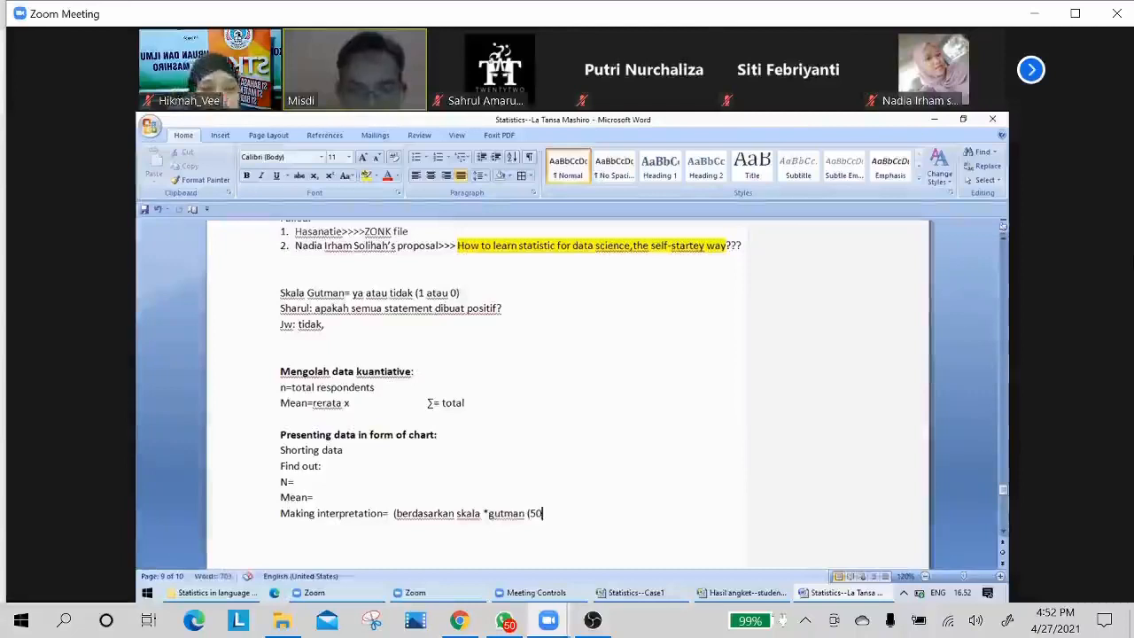
pyautogui.press('BackSpace')
pyautogui.press('BackSpace')
pyautogui.write('>5')
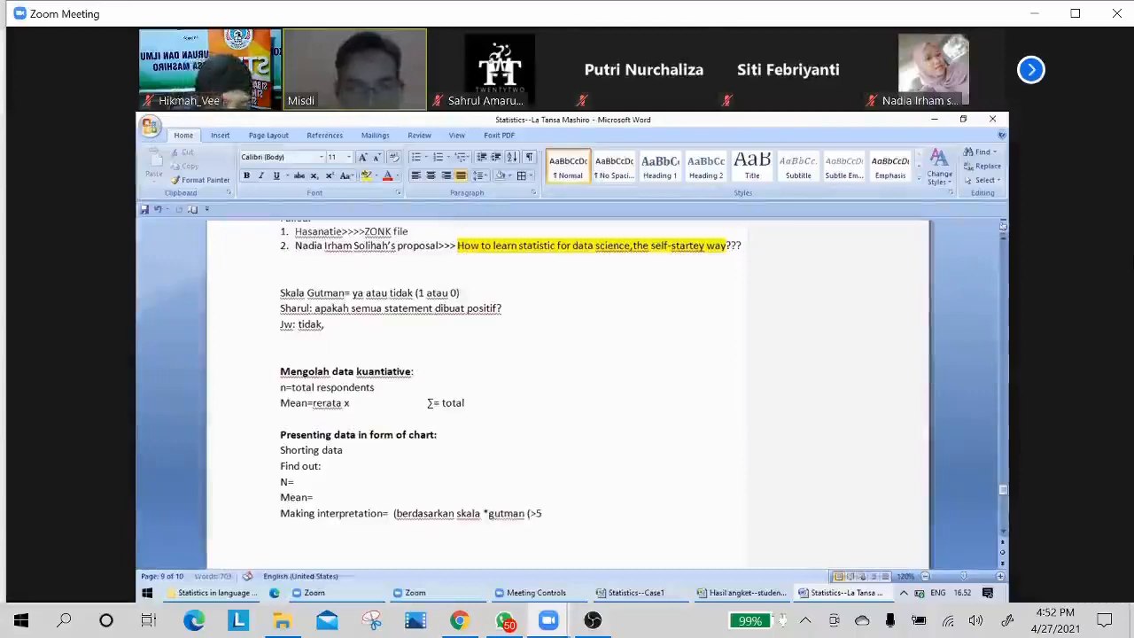
pyautogui.write('0%')
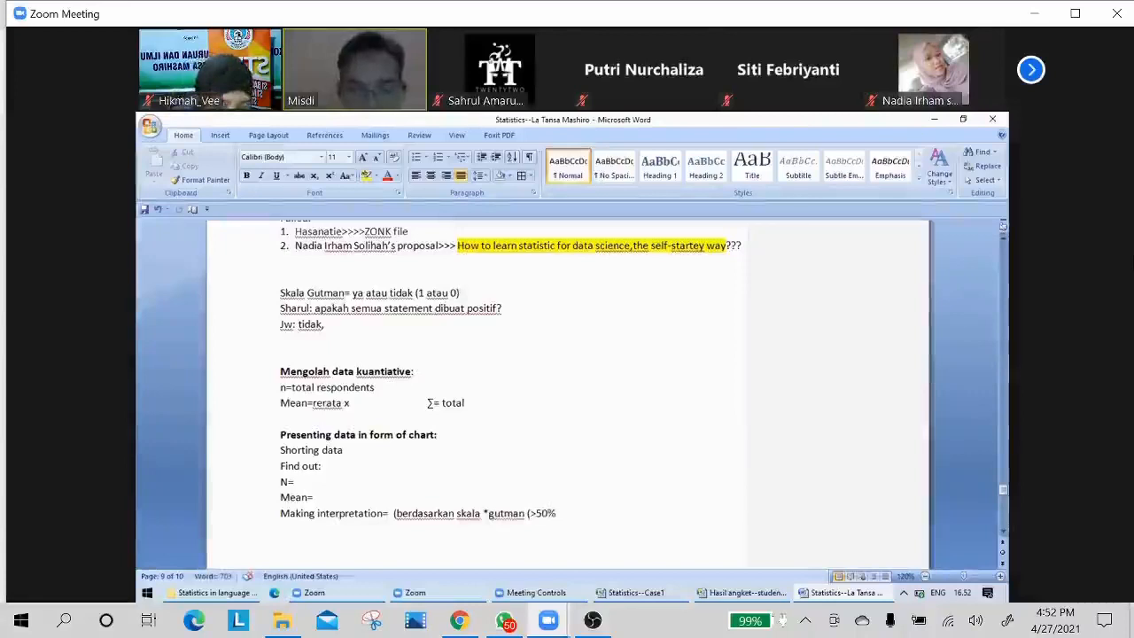
pyautogui.write(');')
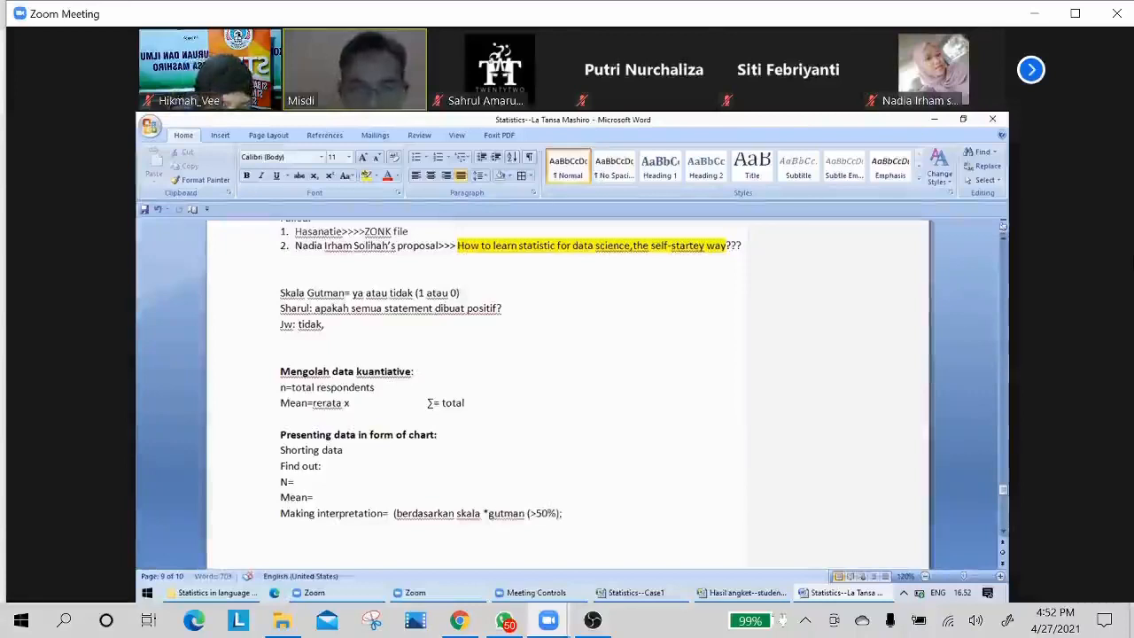
pyautogui.write(' **(')
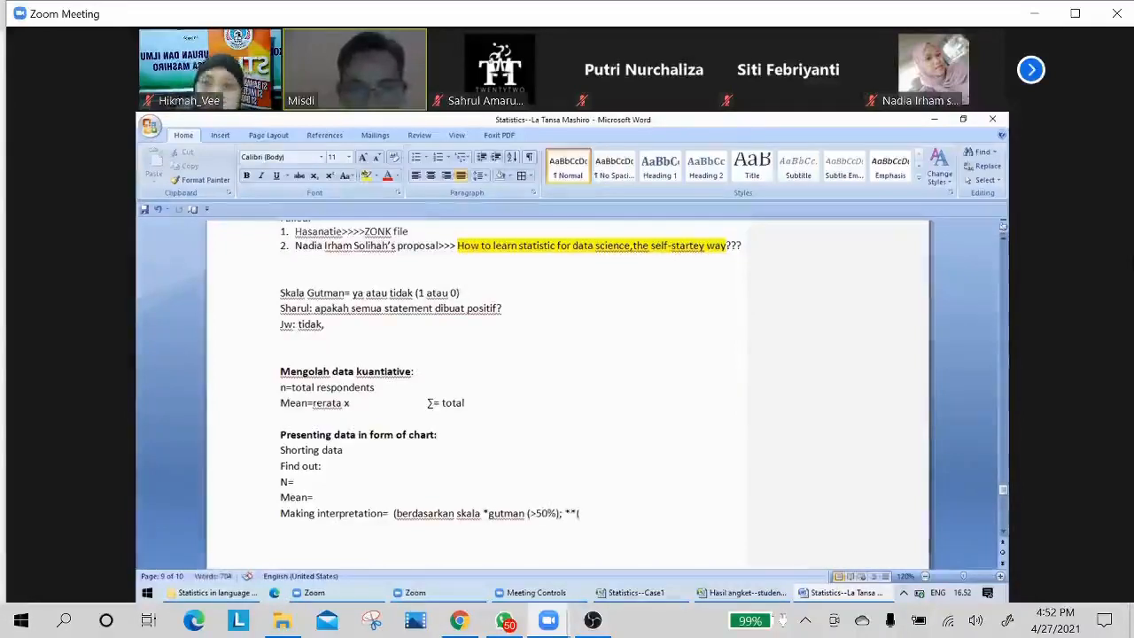
pyautogui.write('linkert')
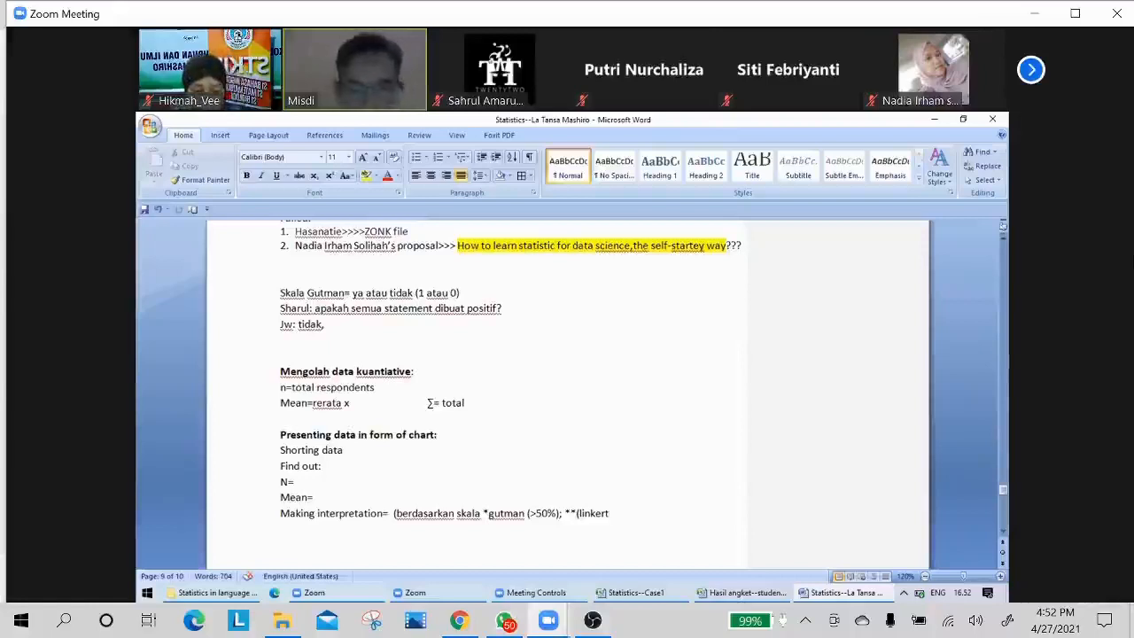
# Continue the interpretation line with the second scale, "**(linkert (kuartil".
pyautogui.write('(')
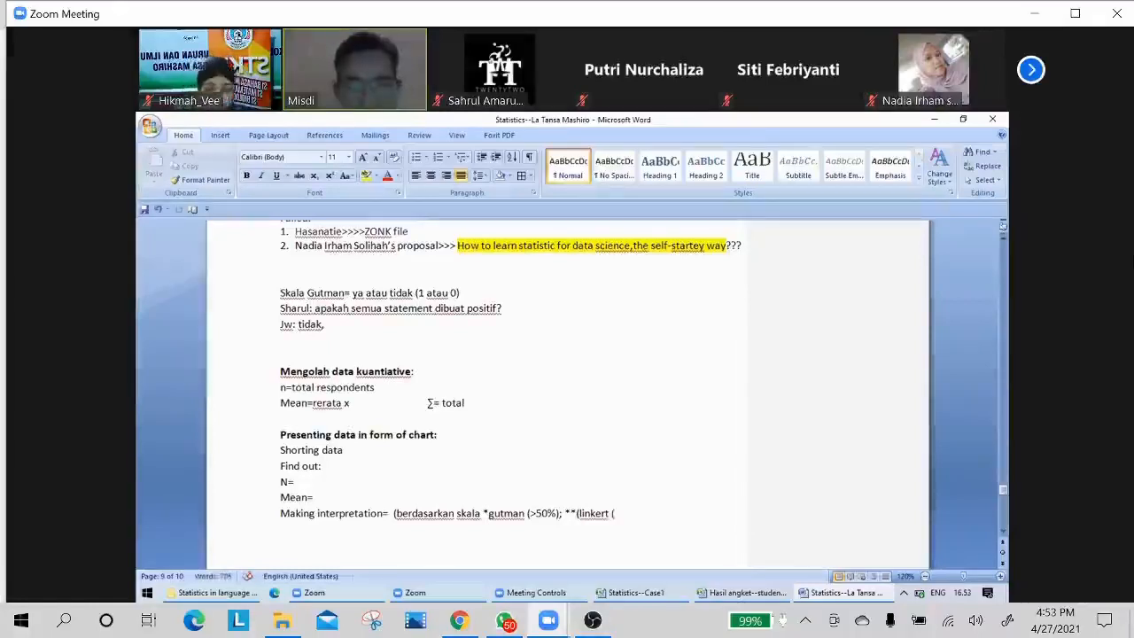
pyautogui.write('kuartil')
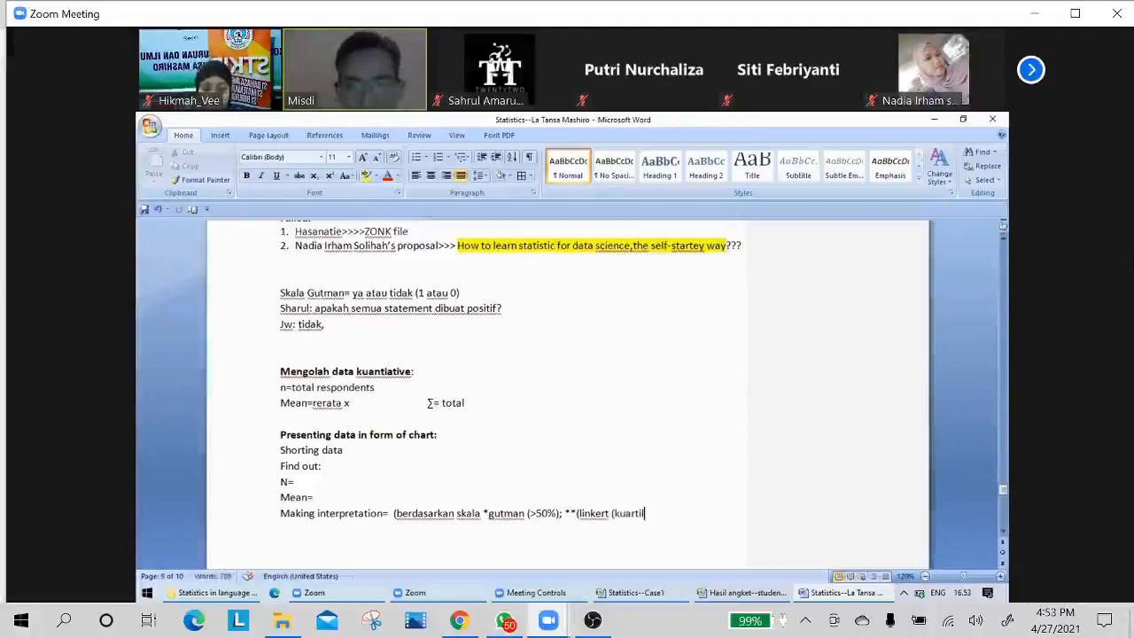
pyautogui.write(': kurang, s')
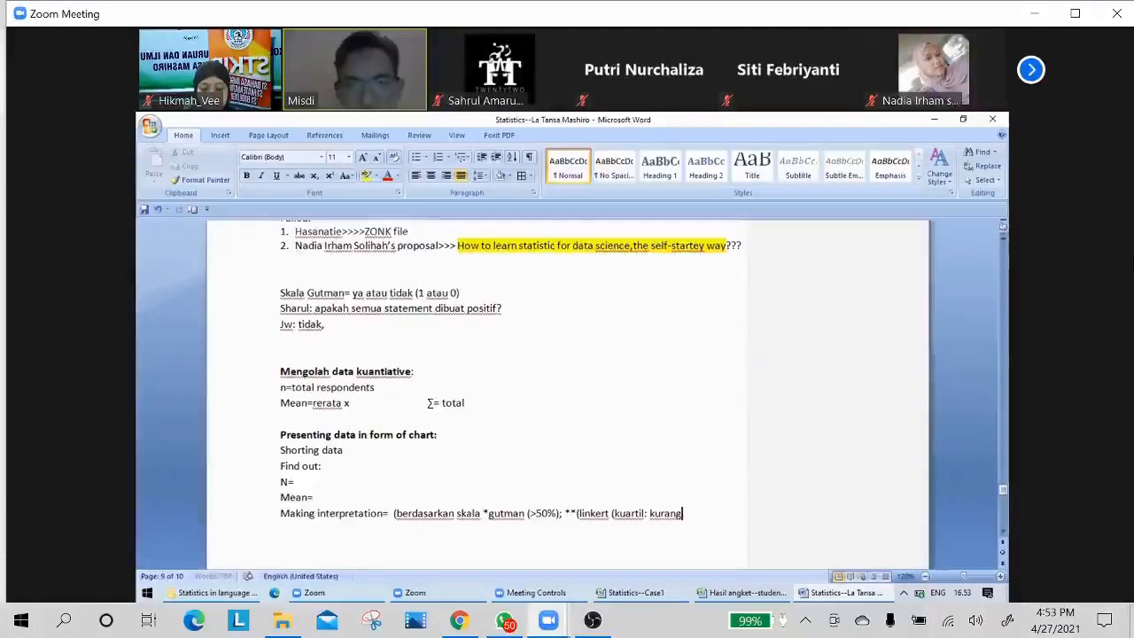
# List the quartile categories after "kuartil" as ": tidak, kurang, cukup, sangat)" and place the cursor on the line below.
pyautogui.press('BackSpace')
pyautogui.press('BackSpace')
pyautogui.press('BackSpace')
pyautogui.press('BackSpace')
pyautogui.press('BackSpace')
pyautogui.press('BackSpace')
pyautogui.write('tidak, jura')
pyautogui.press('BackSpace')
pyautogui.press('BackSpace')
pyautogui.press('BackSpace')
pyautogui.press('BackSpace')
pyautogui.write('kurang, ')
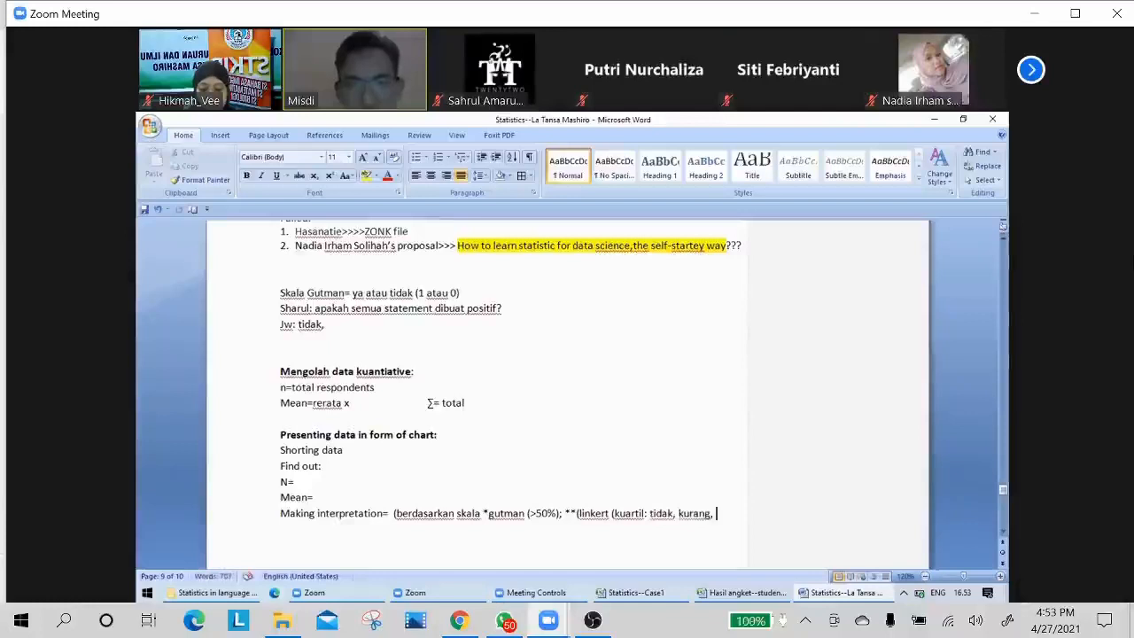
pyautogui.write('sangt')
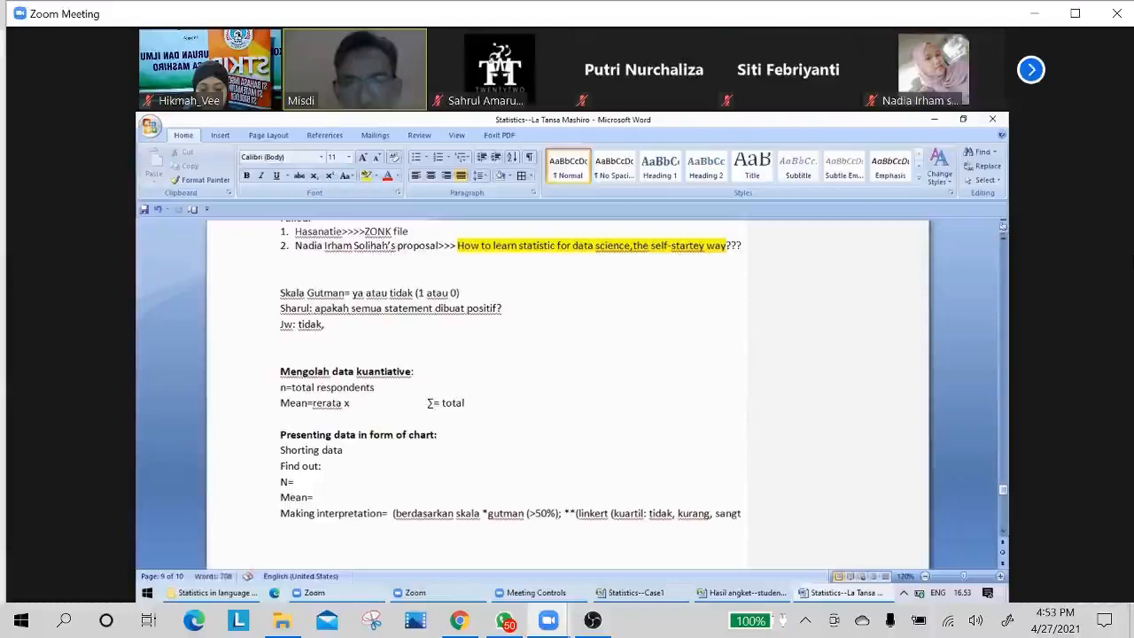
pyautogui.press('BackSpace')
pyautogui.press('BackSpace')
pyautogui.press('BackSpace')
pyautogui.press('BackSpace')
pyautogui.press('BackSpace')
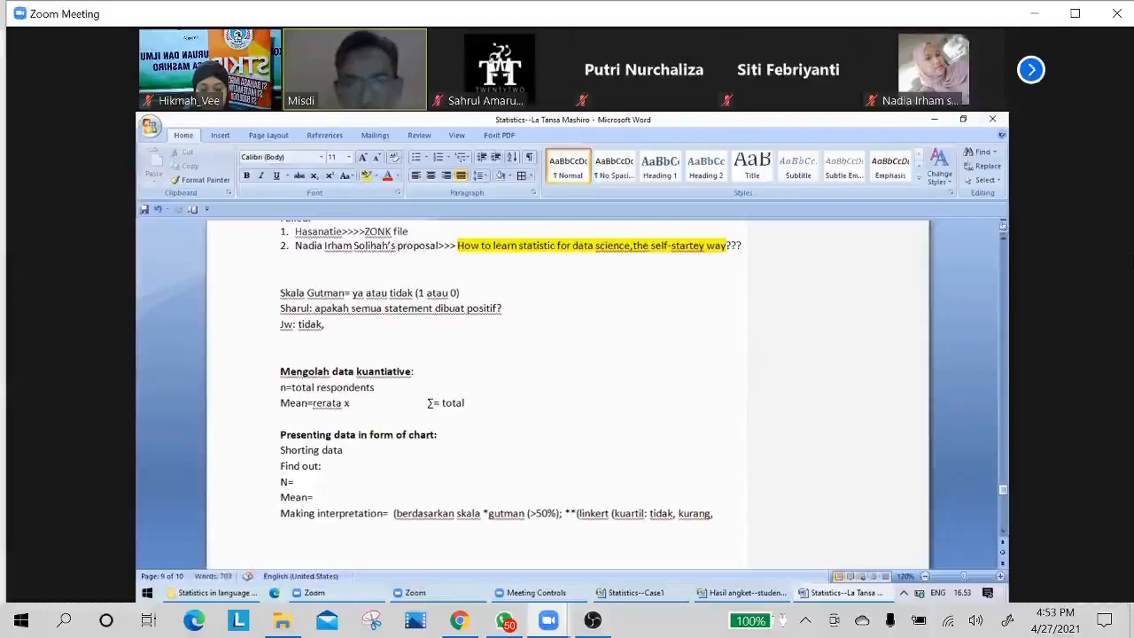
pyautogui.write('cukup,')
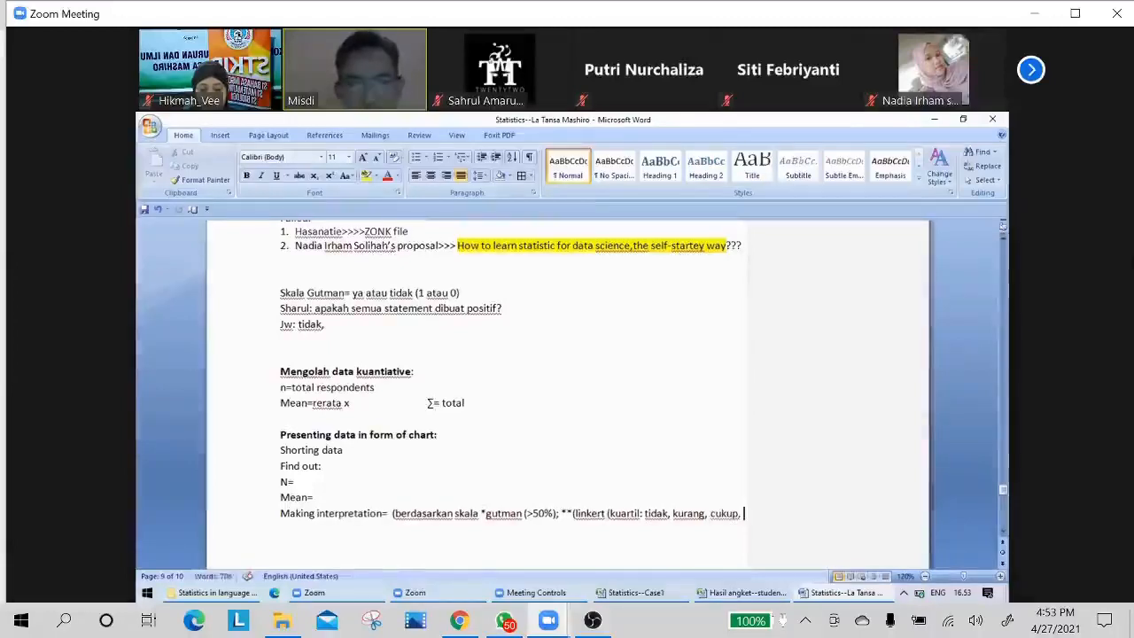
pyautogui.write(' sangat)')
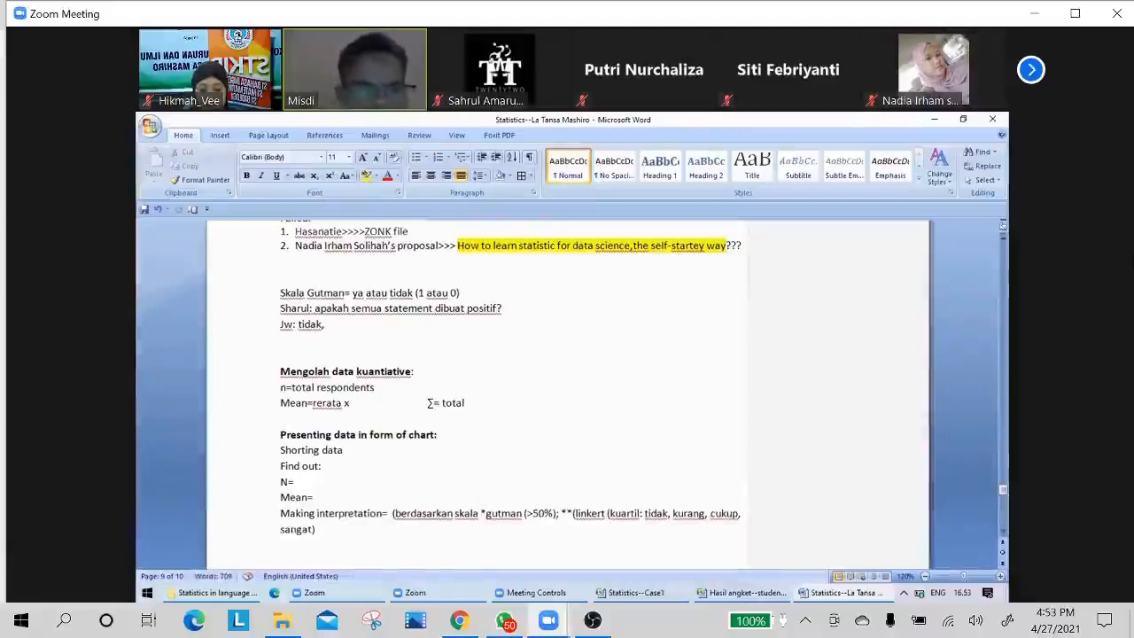
pyautogui.click(335, 549)
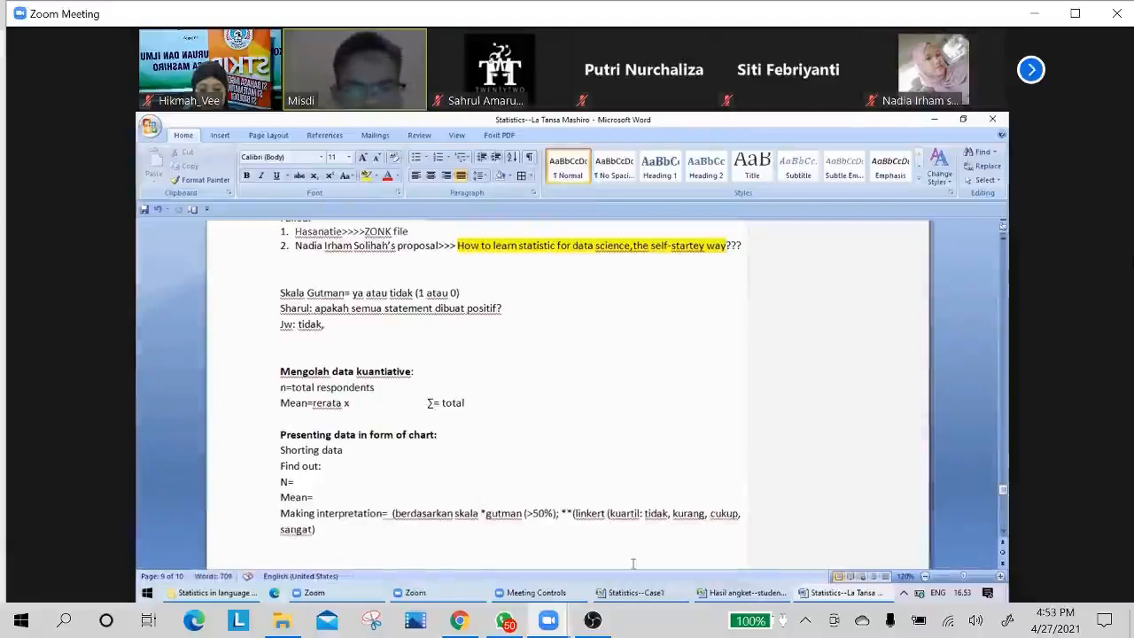
# Look up the score frequency table on Sheet4 of the Statistics--Case1 workbook in Excel.
pyautogui.click(735, 593)
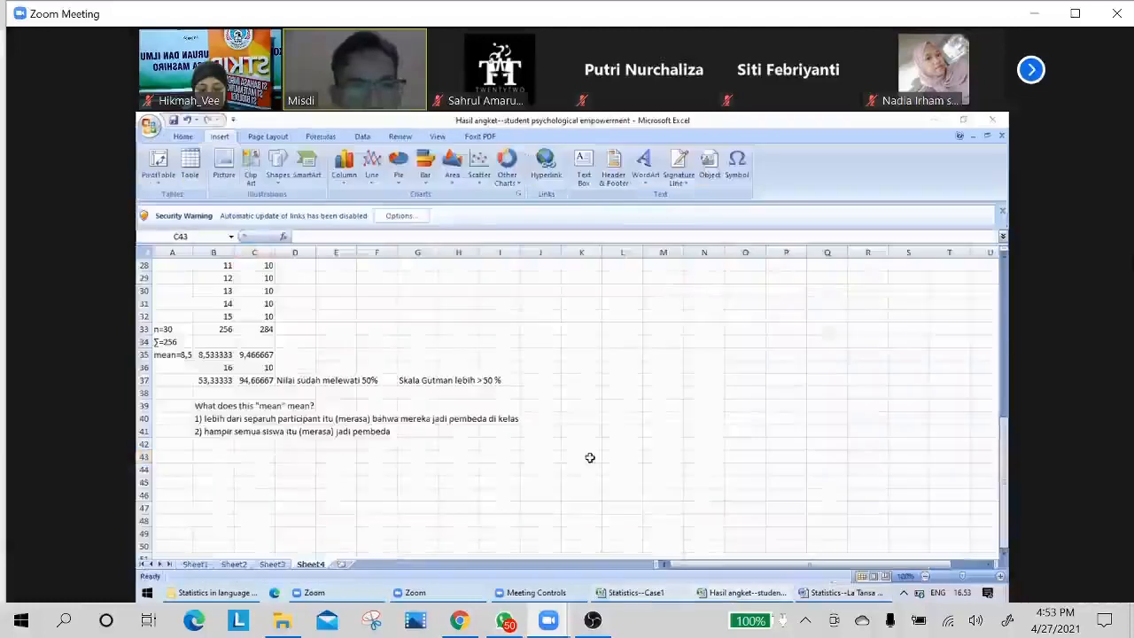
pyautogui.click(631, 593)
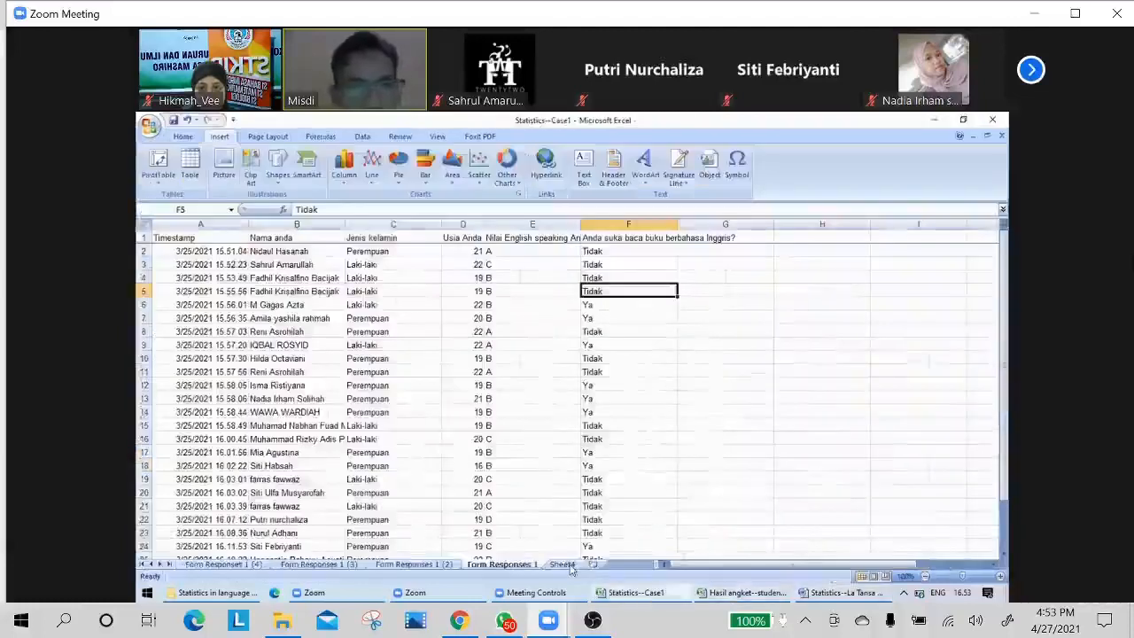
pyautogui.click(562, 564)
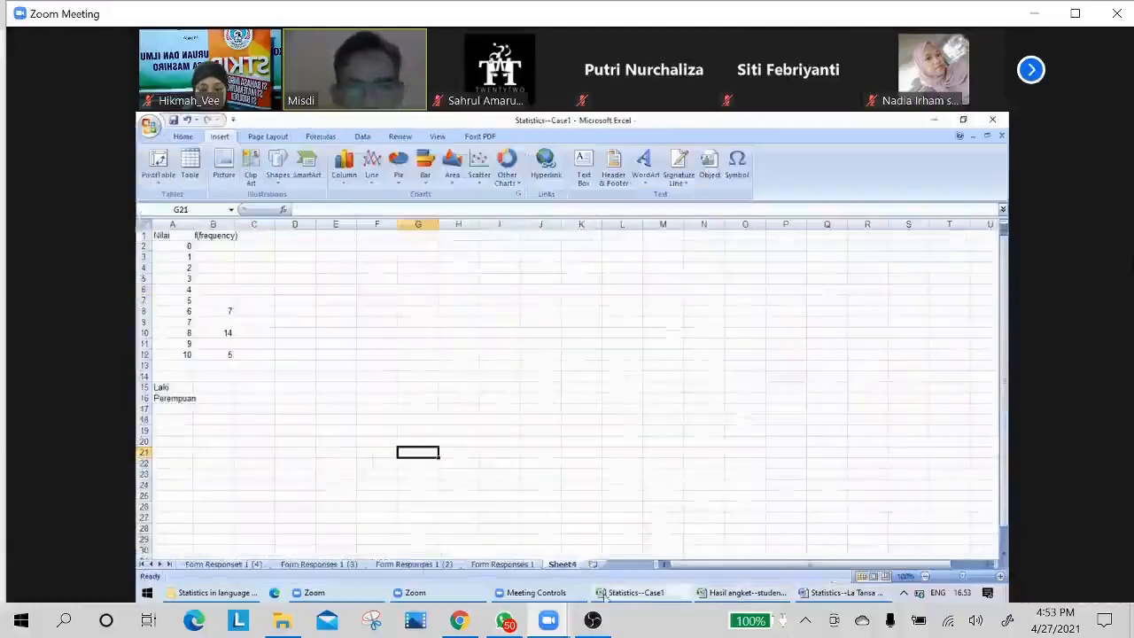
# Return to the student psychological empowerment workbook and review the two score columns, their means and the interpretations on Sheet4.
pyautogui.click(725, 593)
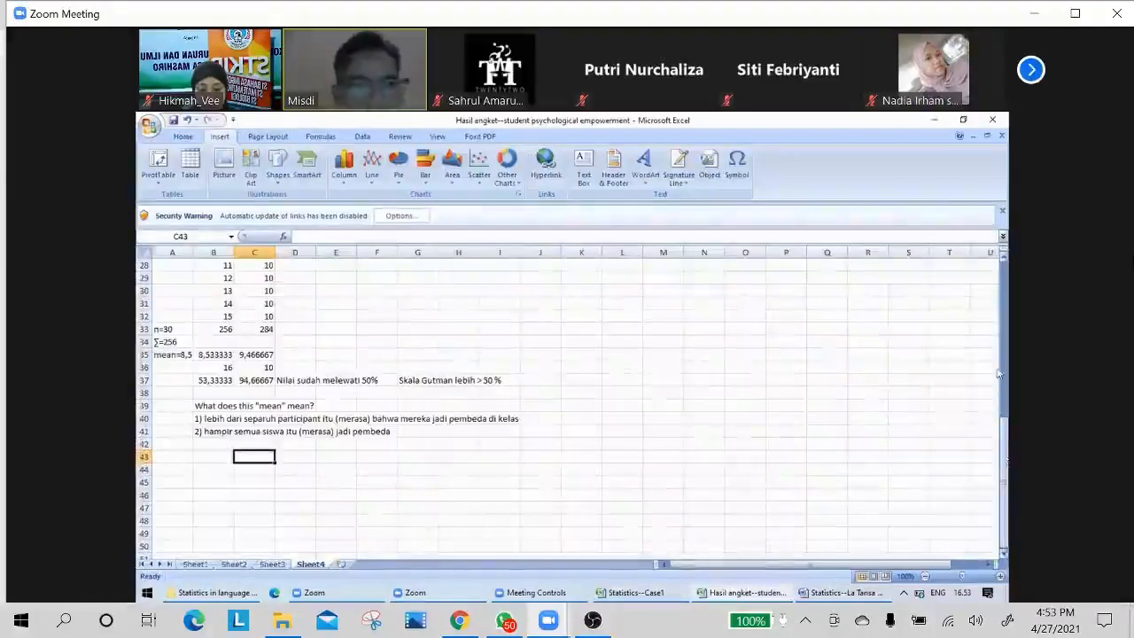
pyautogui.moveTo(999, 374); pyautogui.dragTo(997, 322)
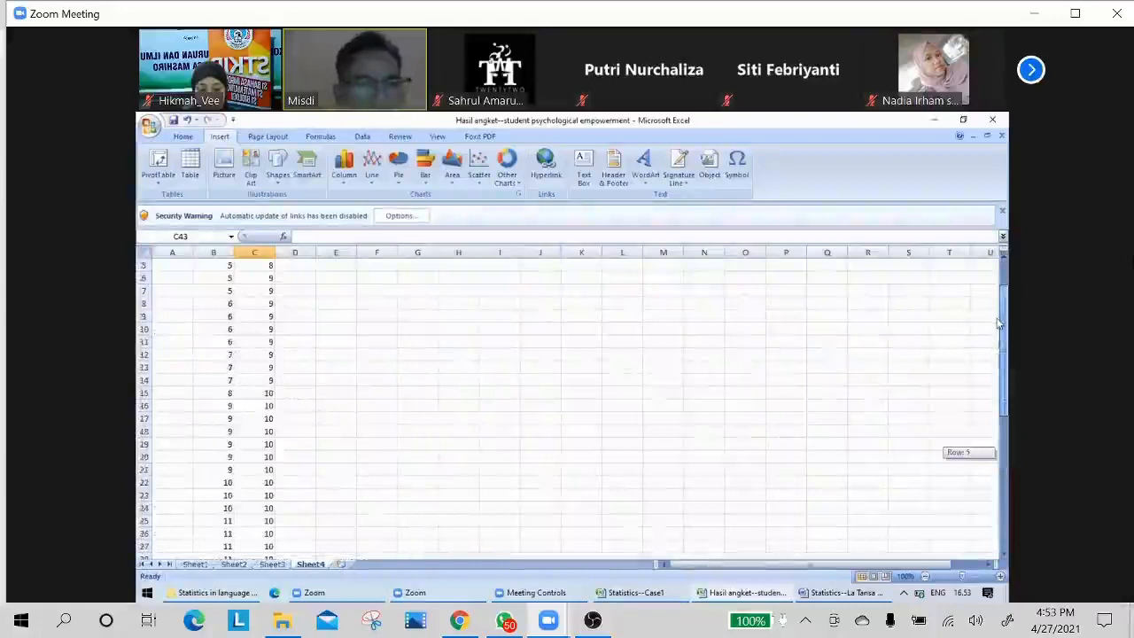
pyautogui.click(924, 577)
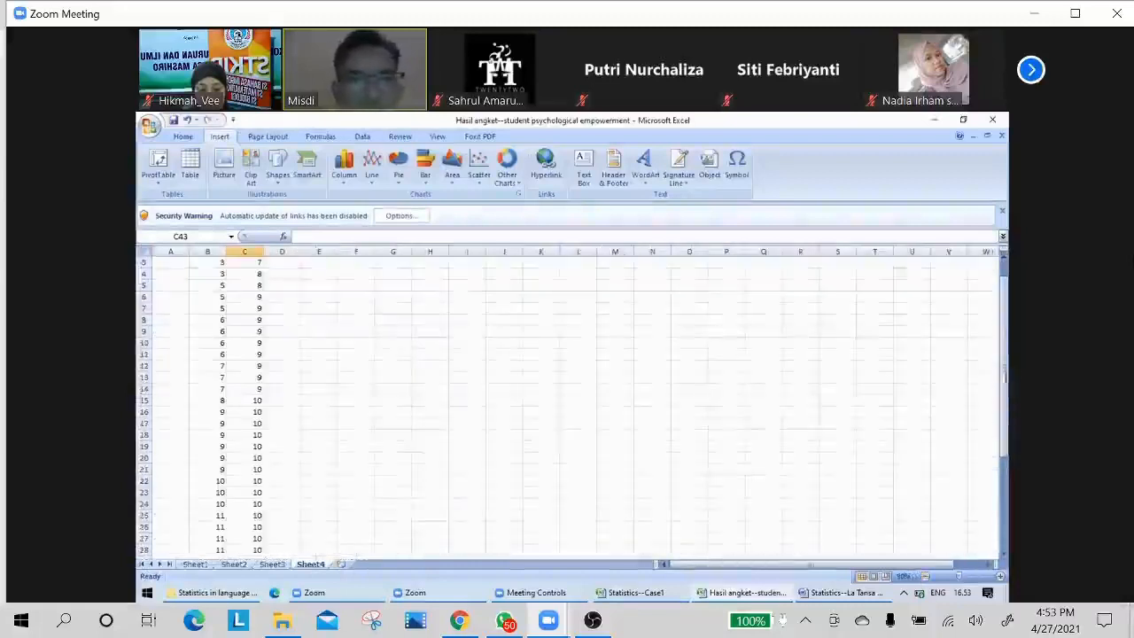
pyautogui.moveTo(1004, 377); pyautogui.dragTo(998, 448)
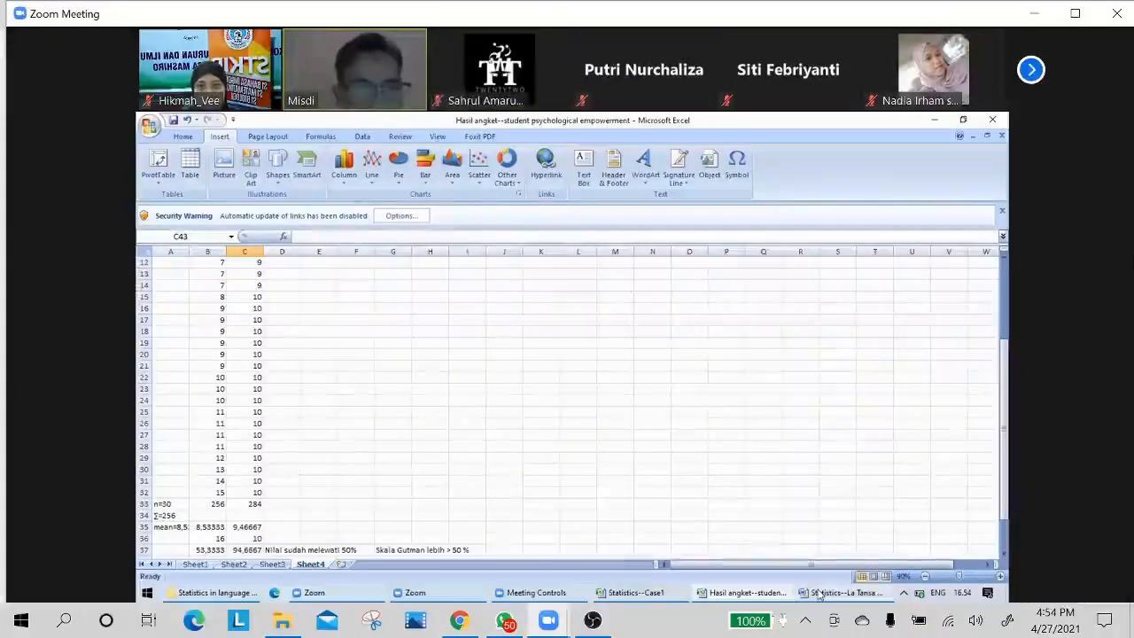
pyautogui.moveTo(819, 594)
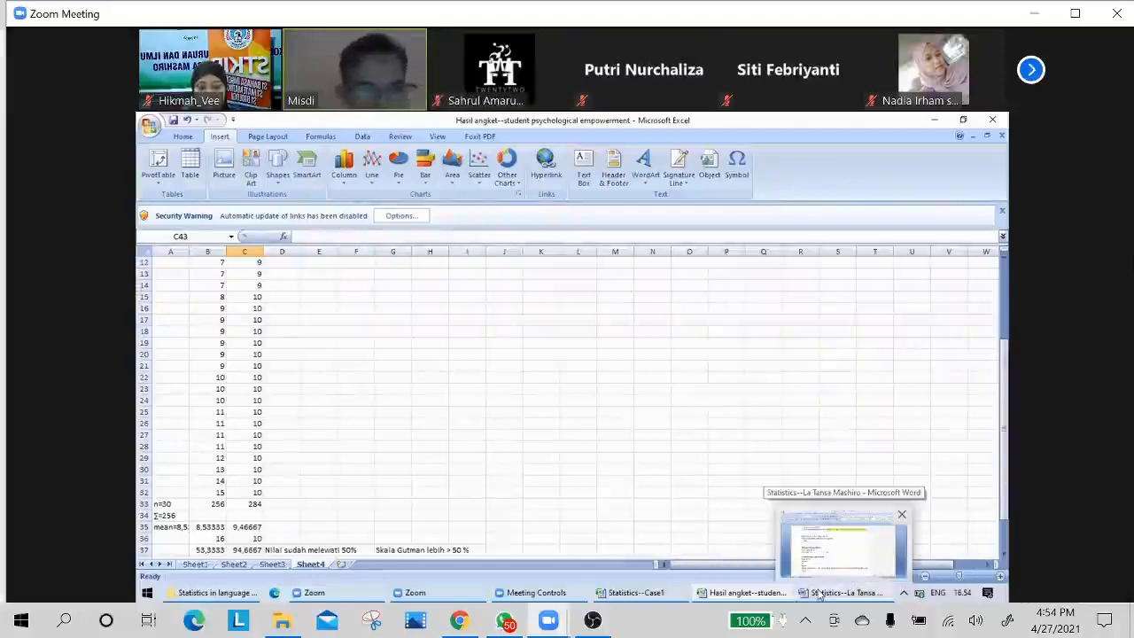
pyautogui.click(347, 387)
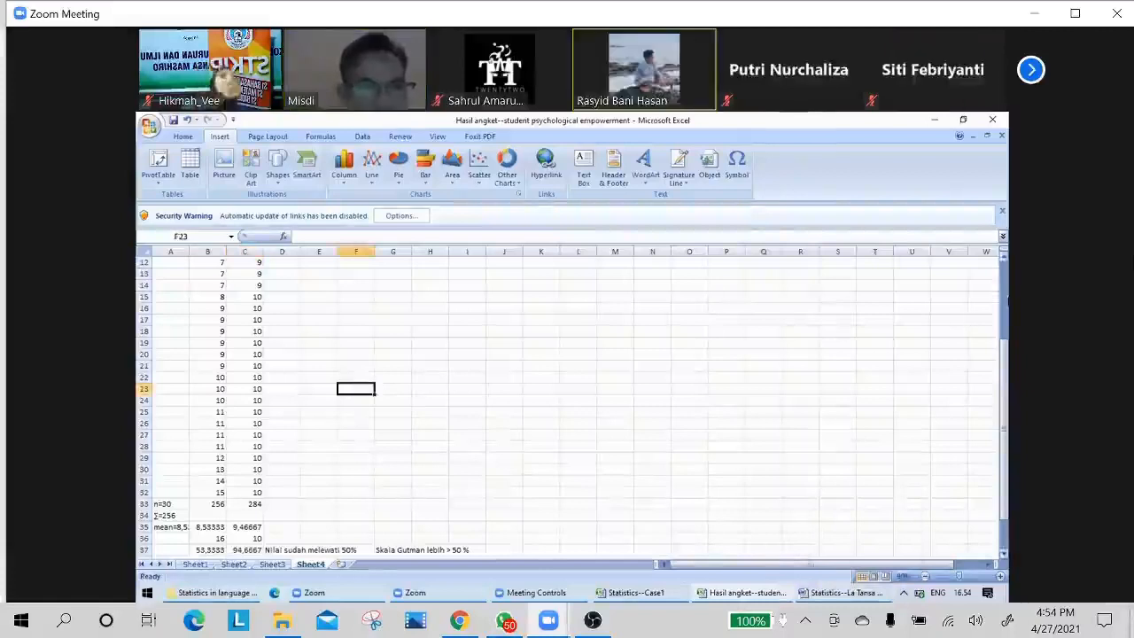
pyautogui.moveTo(1004, 350); pyautogui.dragTo(1005, 556)
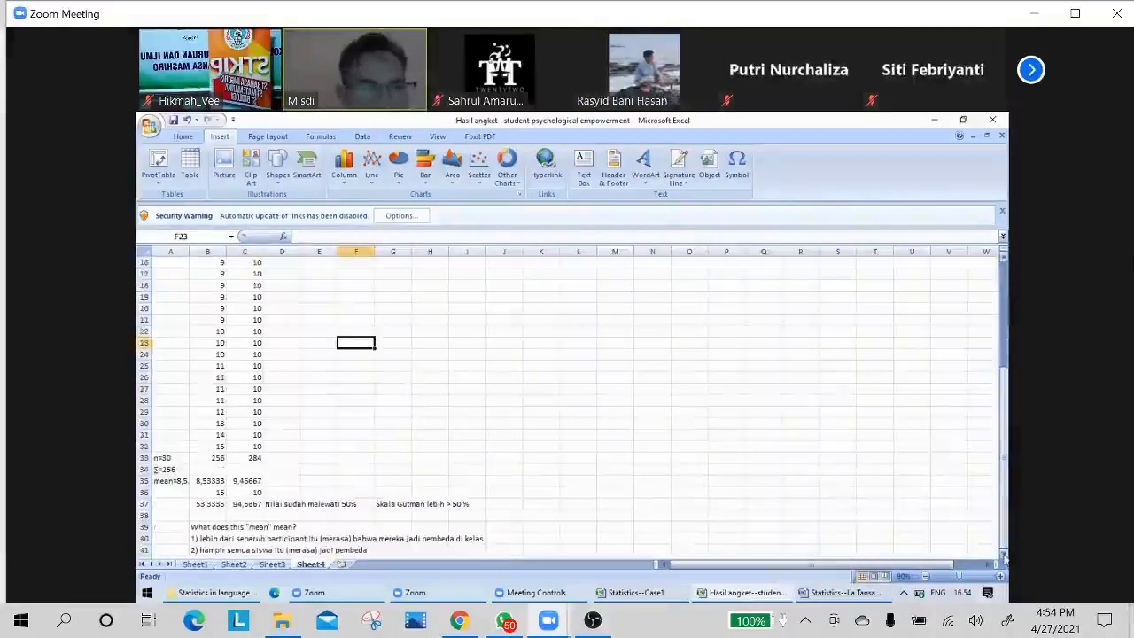
pyautogui.click(1005, 554)
pyautogui.scroll(-3, 567, 486)
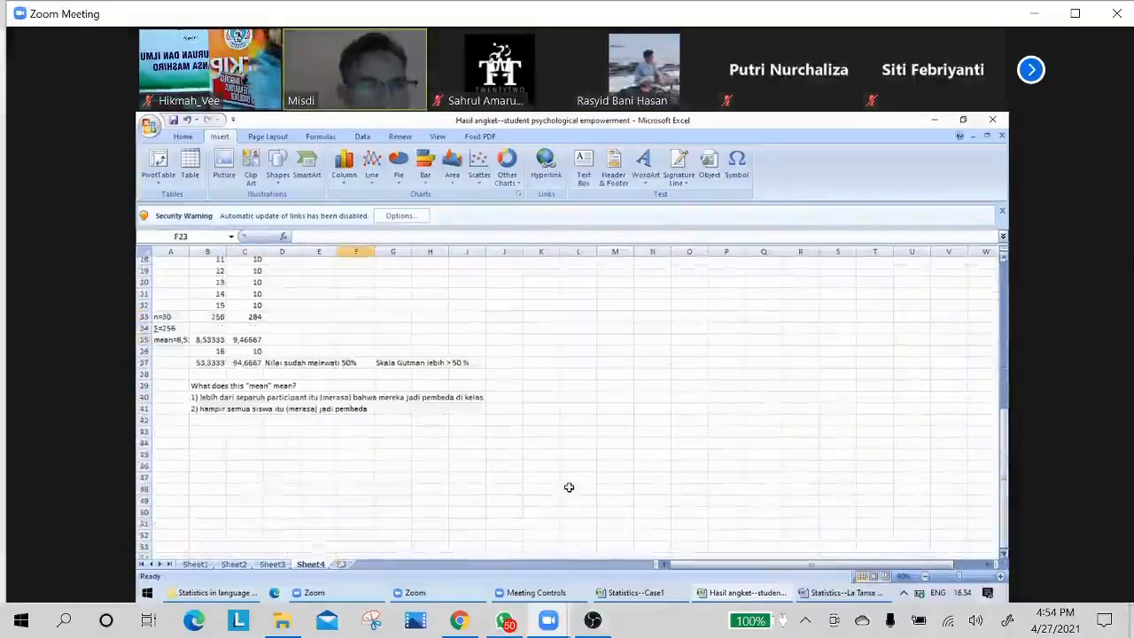
pyautogui.scroll(-1, 294, 405)
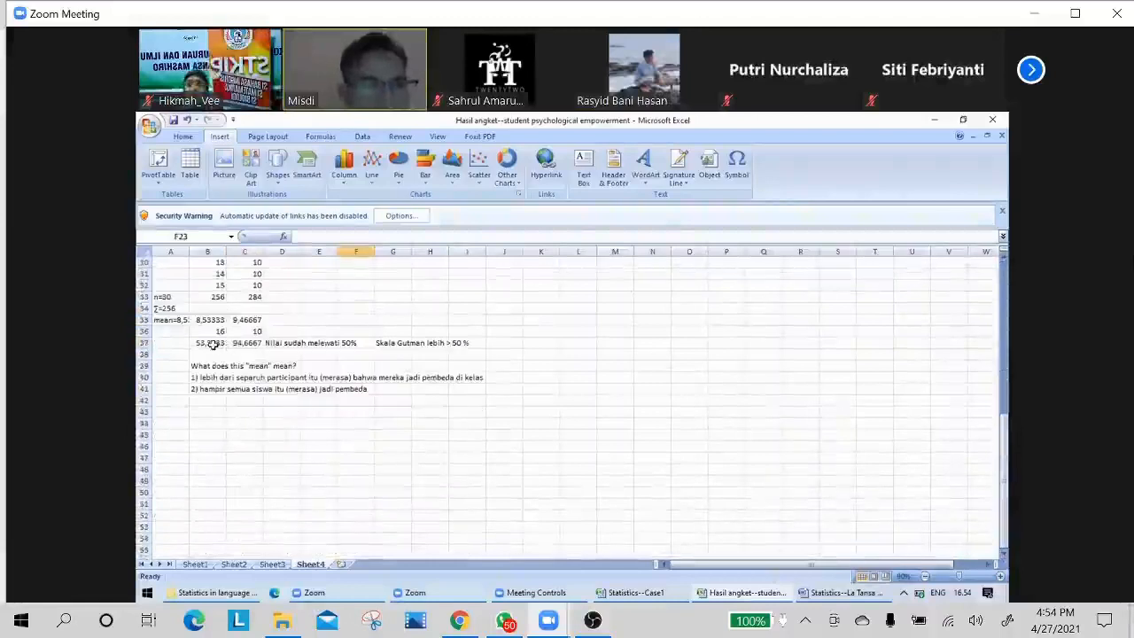
# Check the percentages in cells B37 and C37, and start a third interpretation in cell B42 with "3)".
pyautogui.click(242, 344)
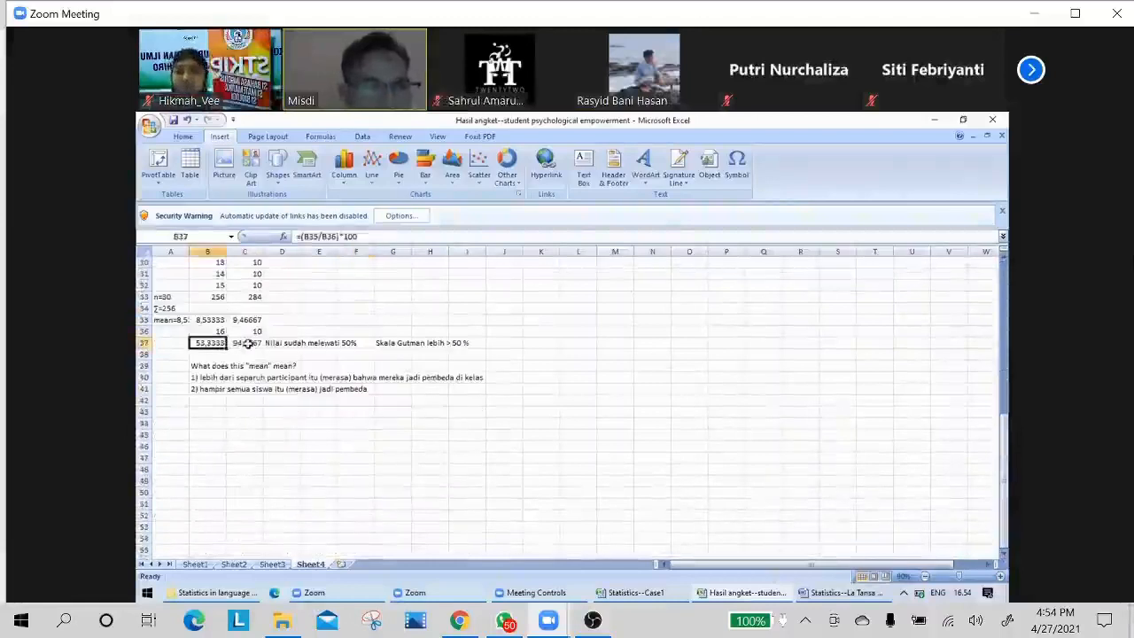
pyautogui.click(207, 398)
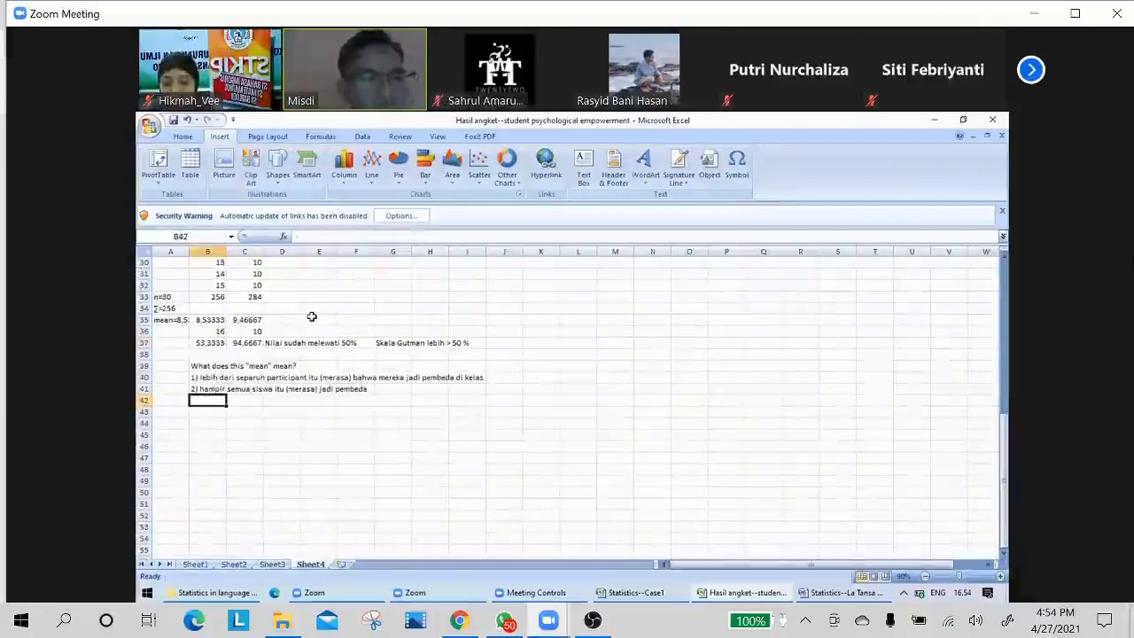
pyautogui.click(202, 343)
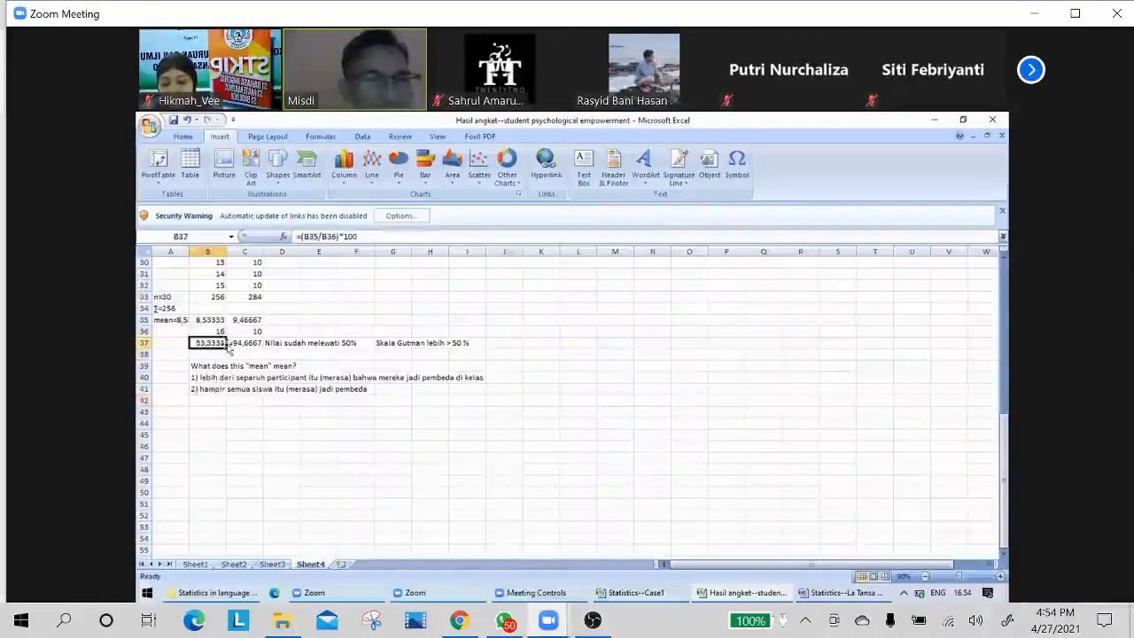
pyautogui.click(245, 343)
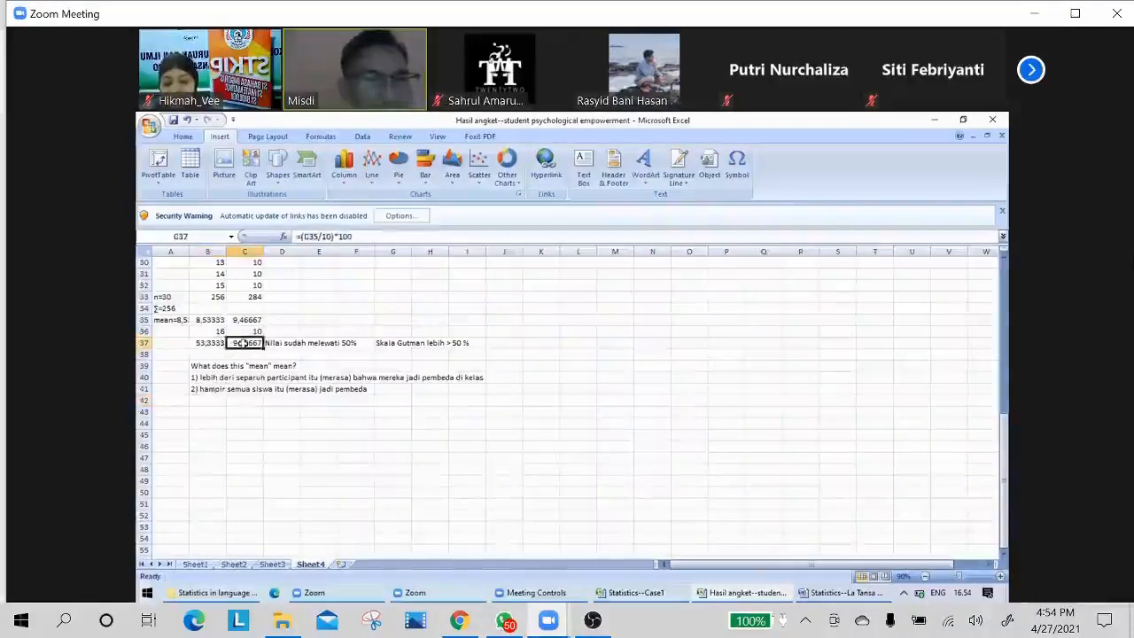
pyautogui.click(194, 401)
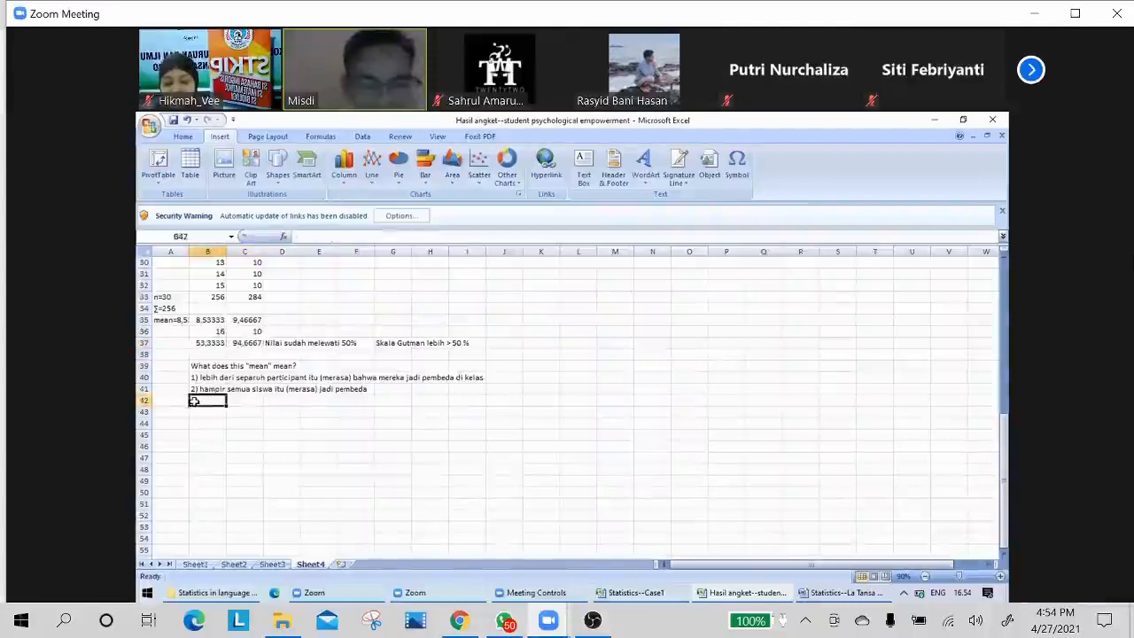
pyautogui.write('3)')
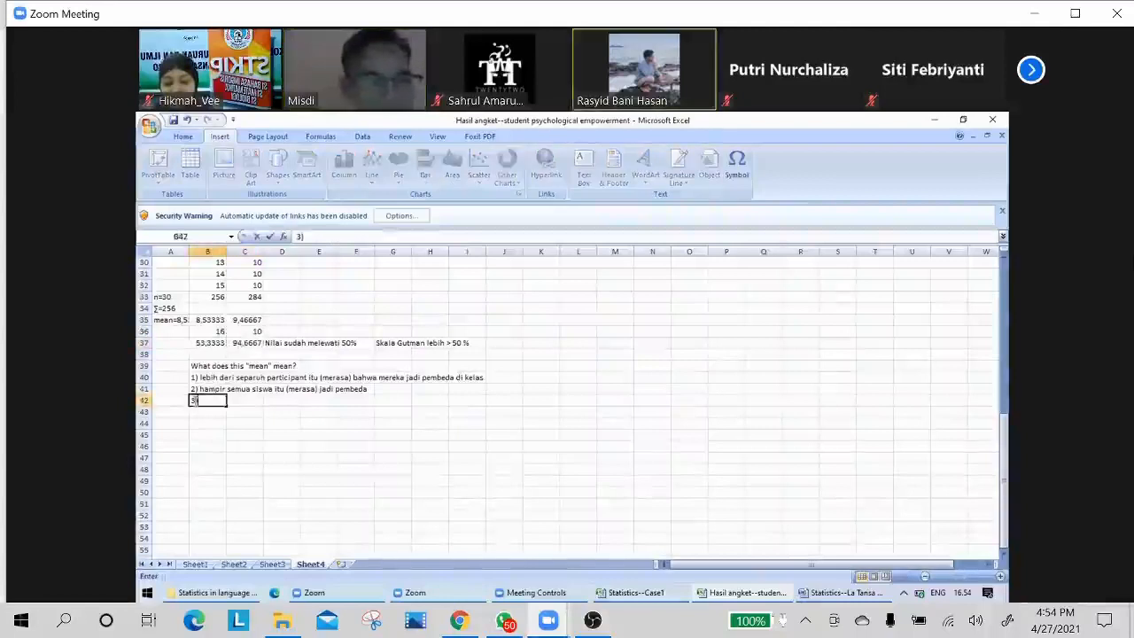
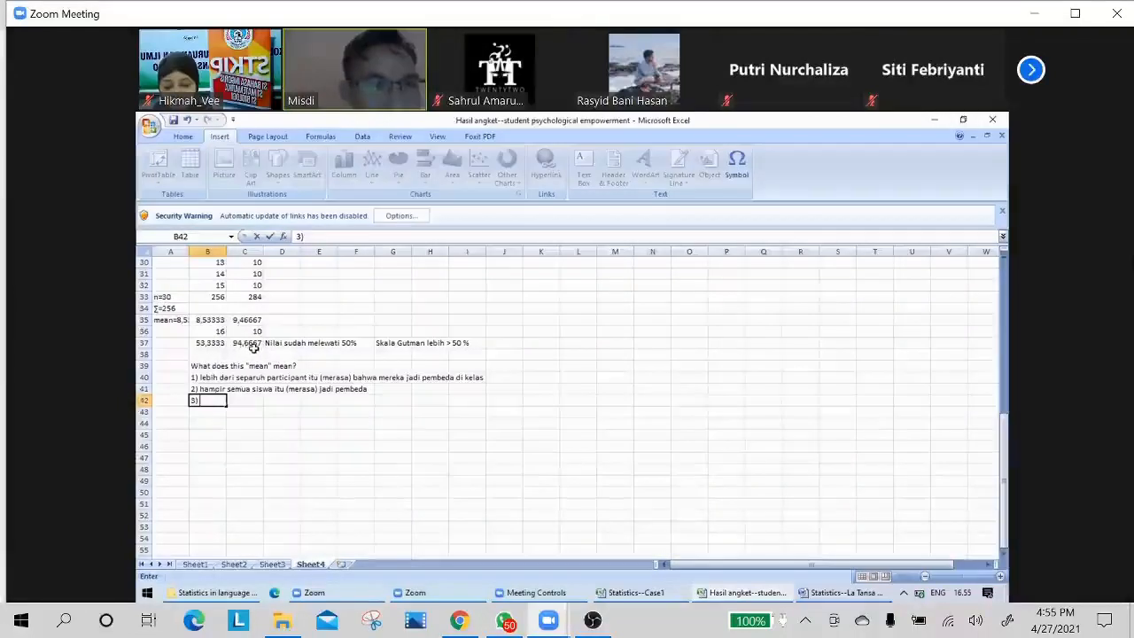
# Compare the percentage formulas behind the two means in cells B37 and C37, leaving C37 unchanged.
pyautogui.click(238, 344)
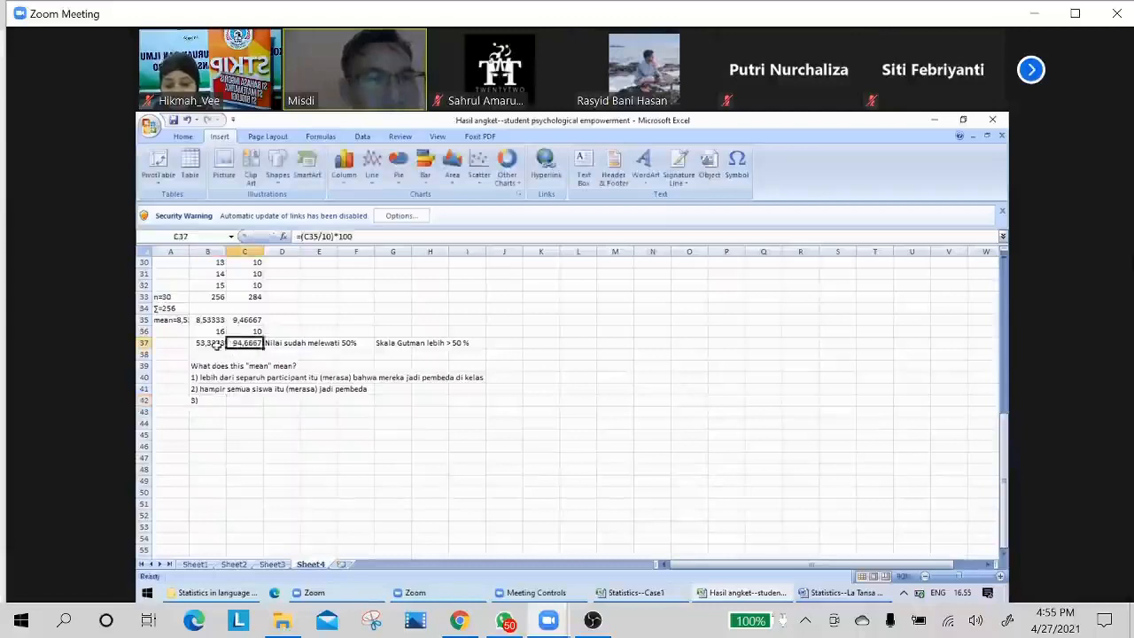
pyautogui.click(217, 347)
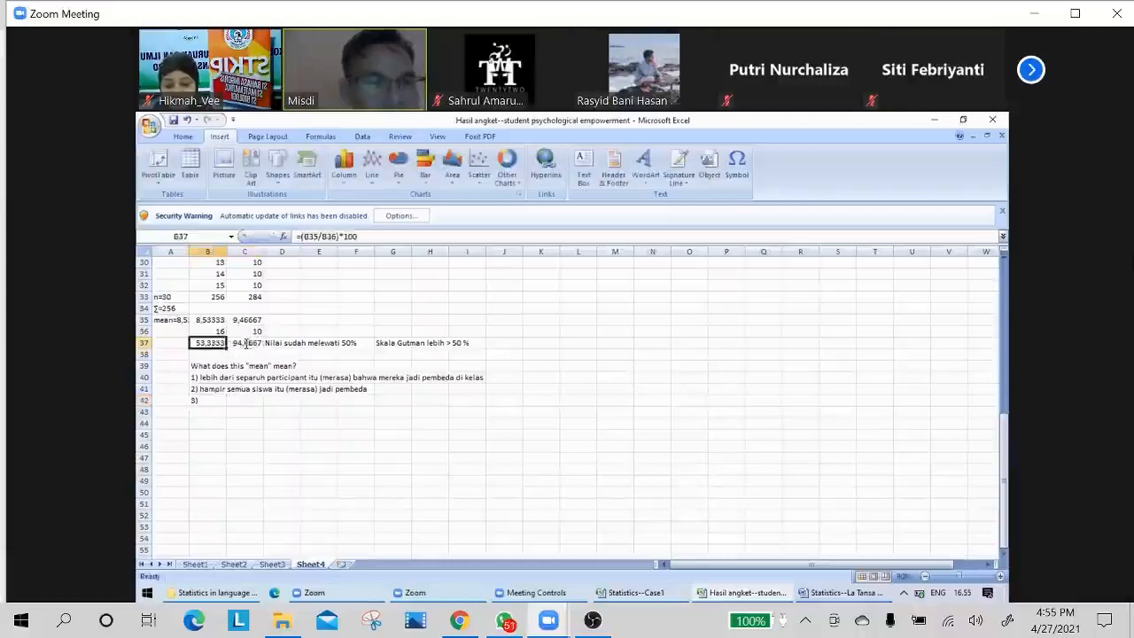
pyautogui.doubleClick(247, 344)
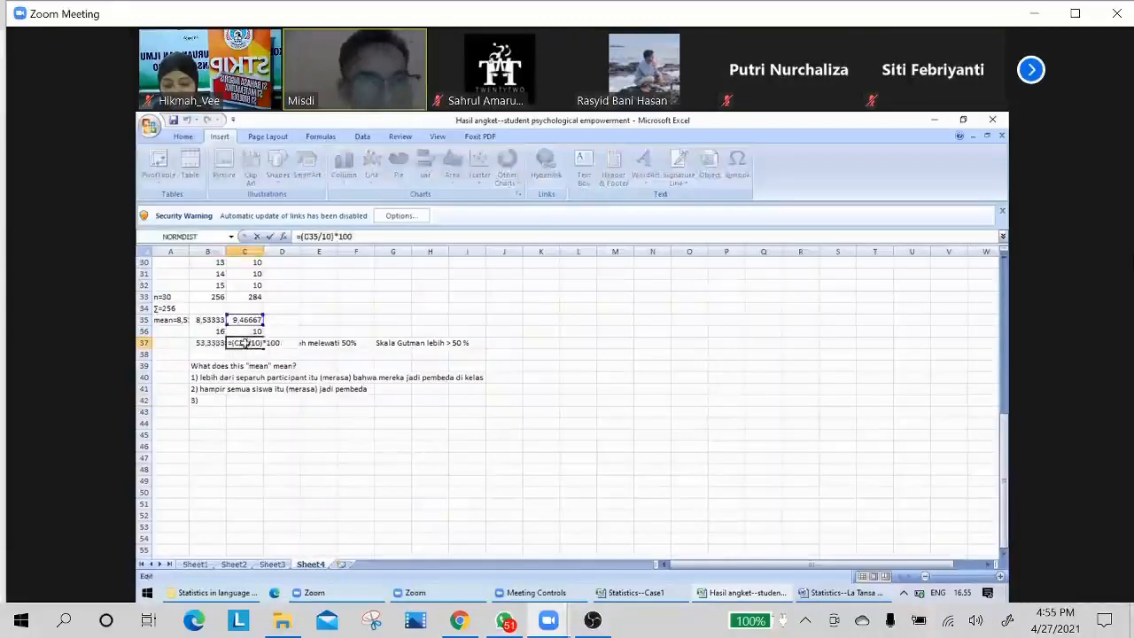
pyautogui.press('Return')
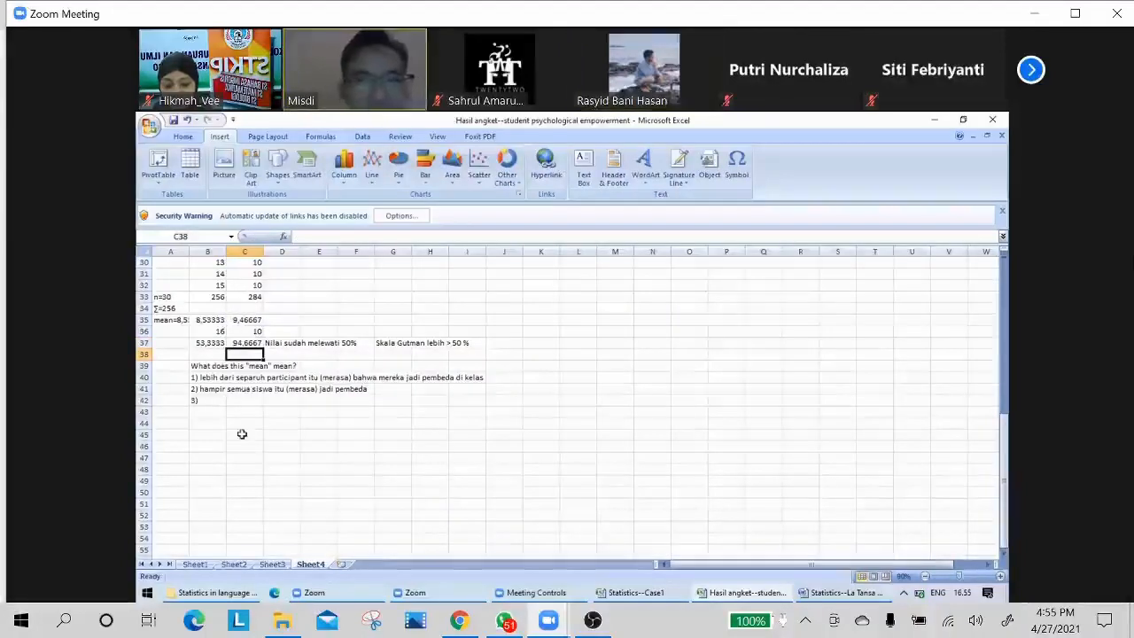
pyautogui.click(206, 403)
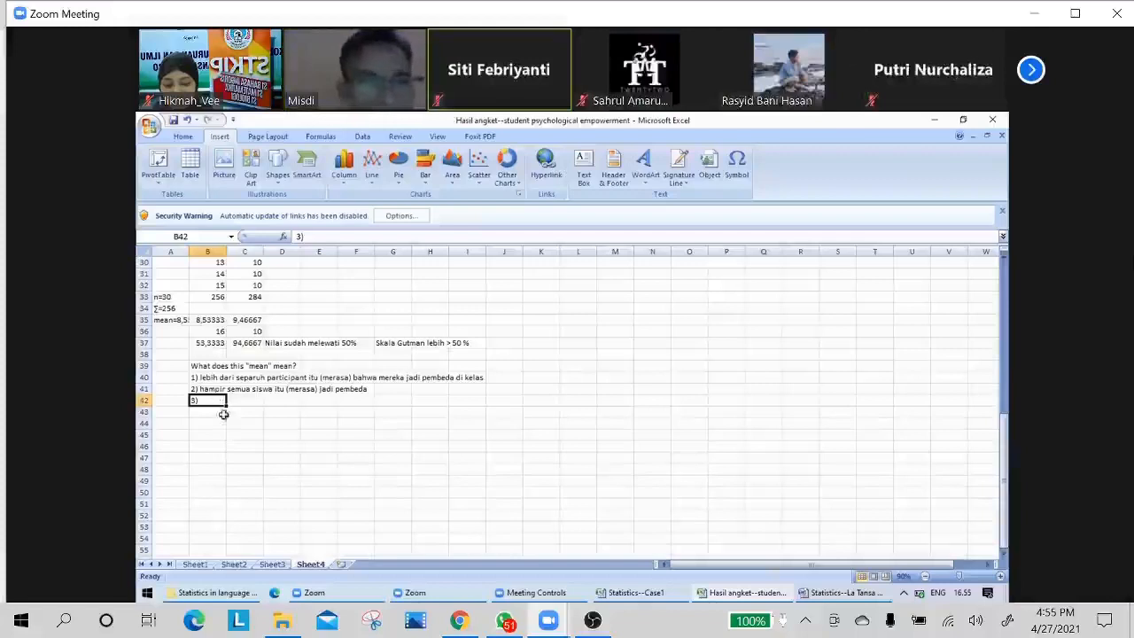
# Enter the first column's percentage, 53,33%, in cell A40 beside the first interpretation.
pyautogui.click(210, 344)
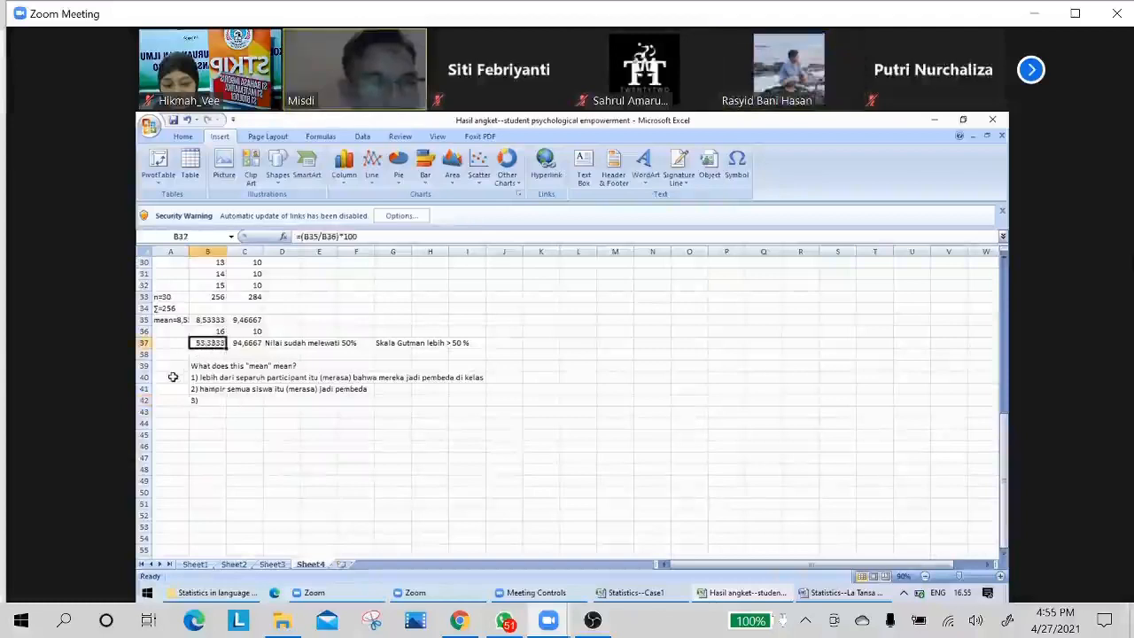
pyautogui.click(173, 376)
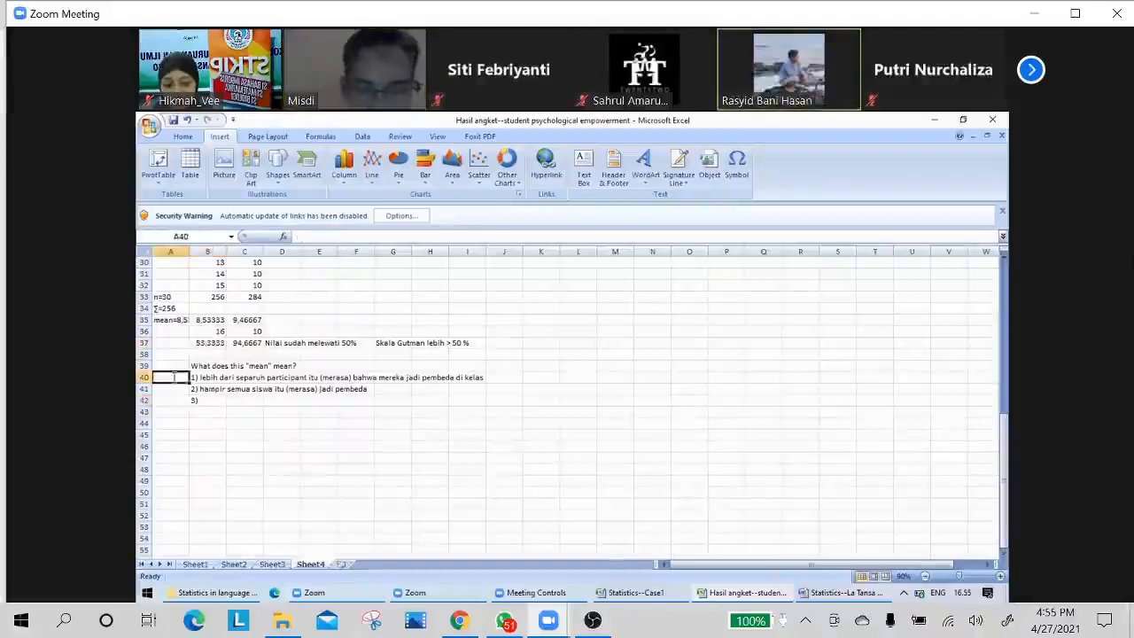
pyautogui.write('53,33')
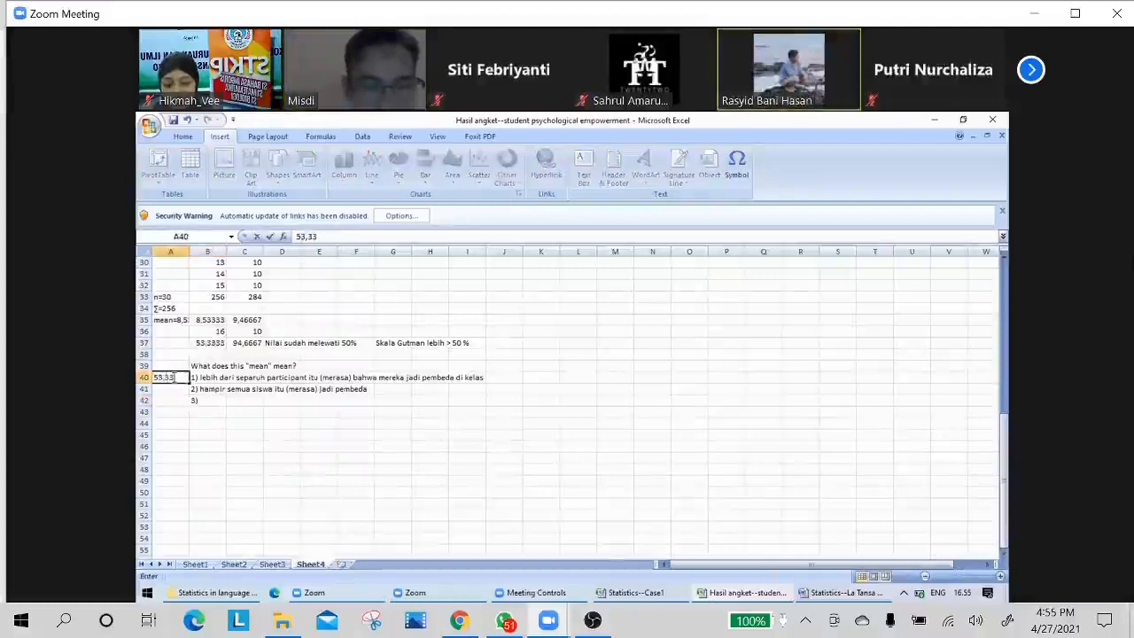
pyautogui.write('%')
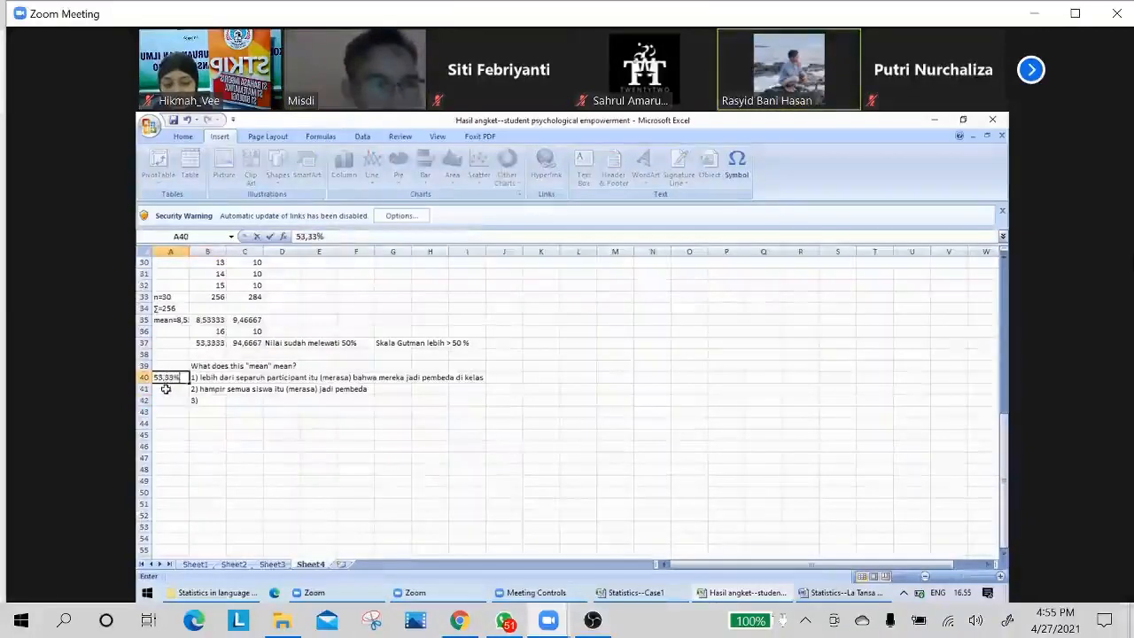
pyautogui.press('Return')
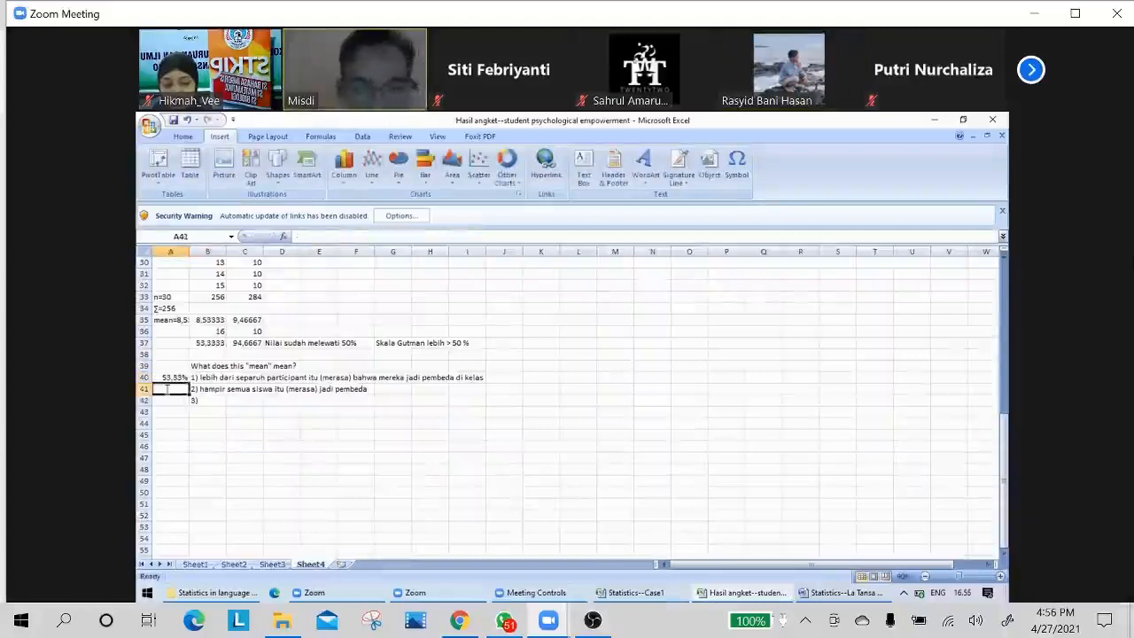
# Enter the second column's percentage, 94,67%, in cell A41 beside the second interpretation.
pyautogui.write('94')
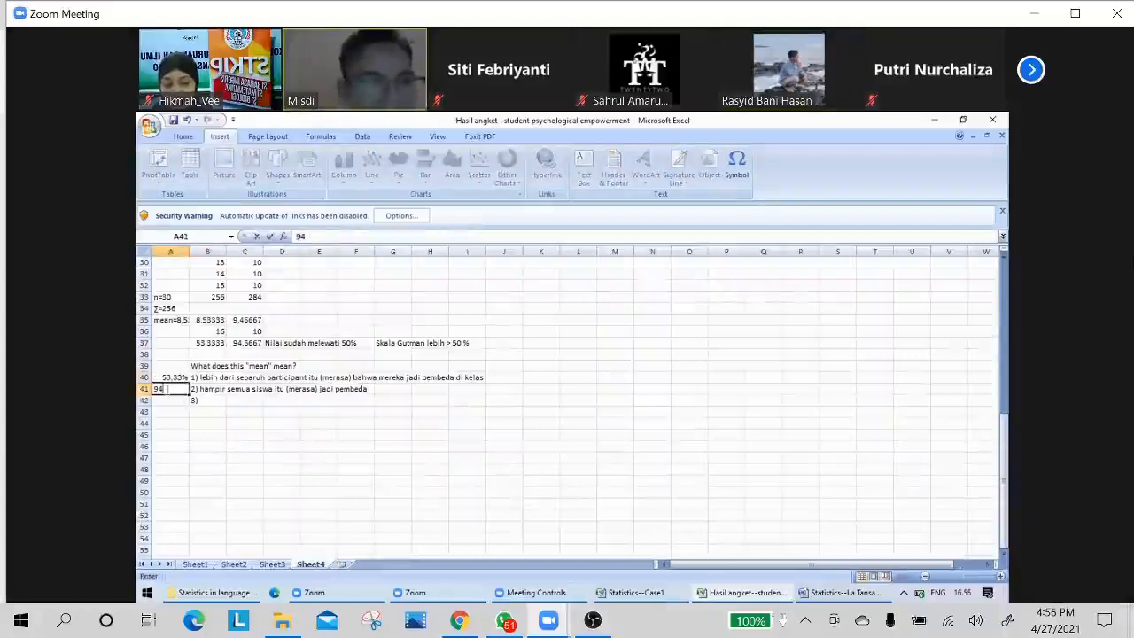
pyautogui.write(',')
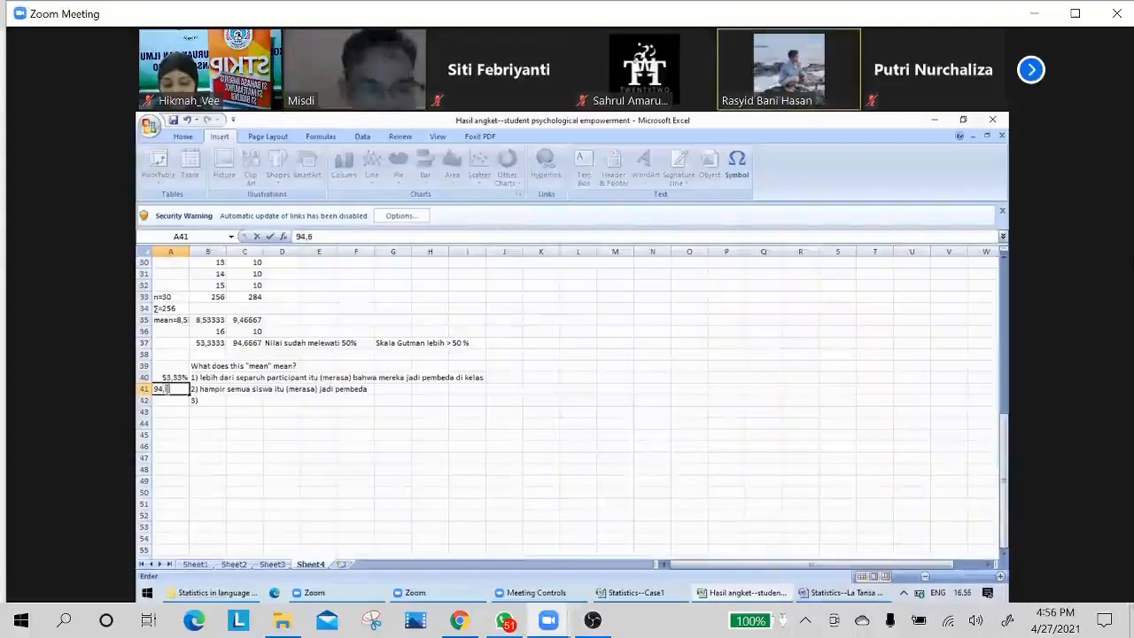
pyautogui.write('67')
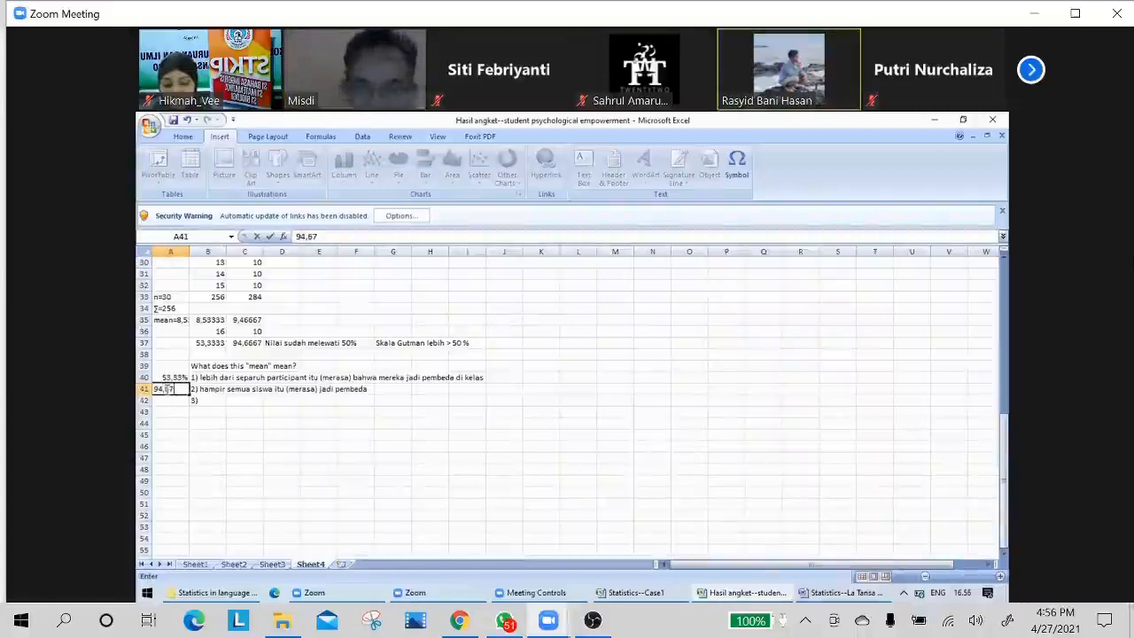
pyautogui.press('Return')
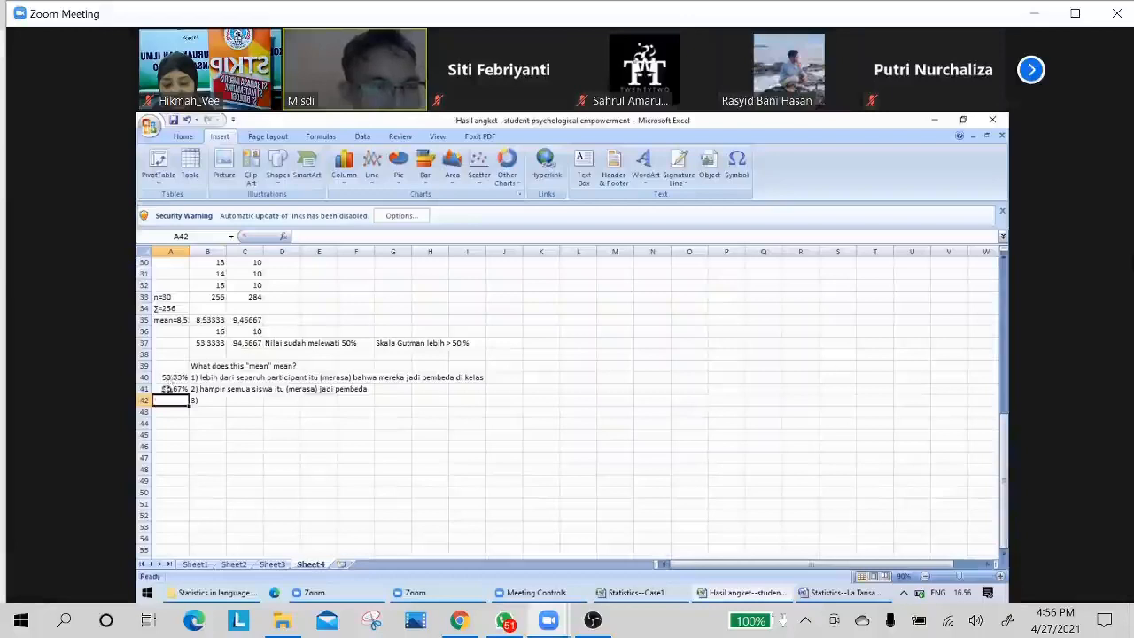
pyautogui.click(173, 378)
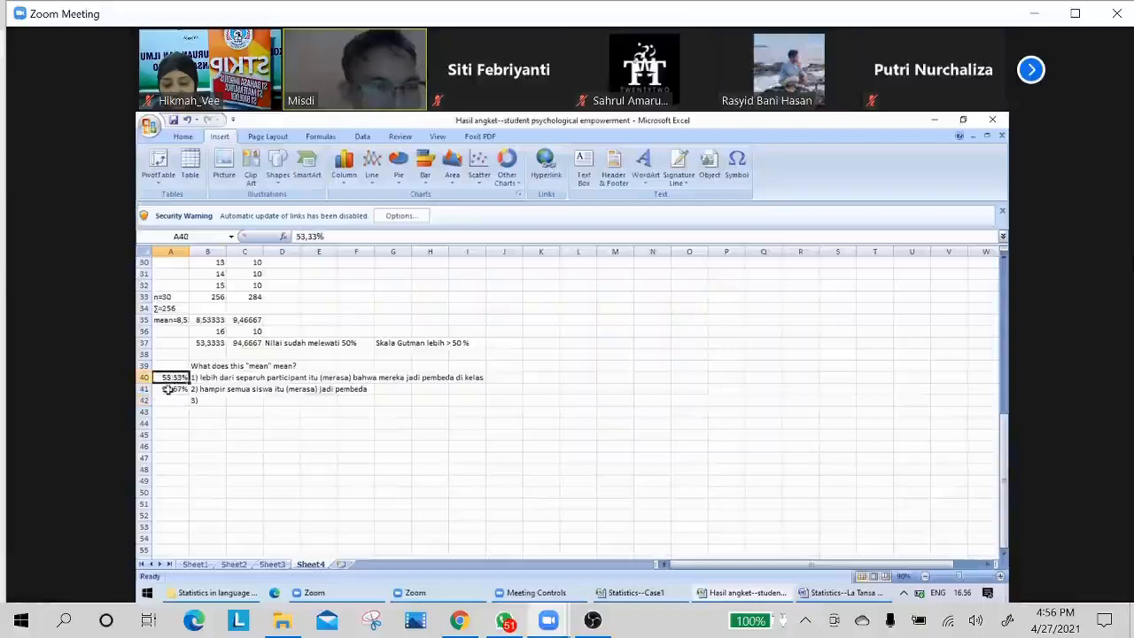
pyautogui.click(168, 389)
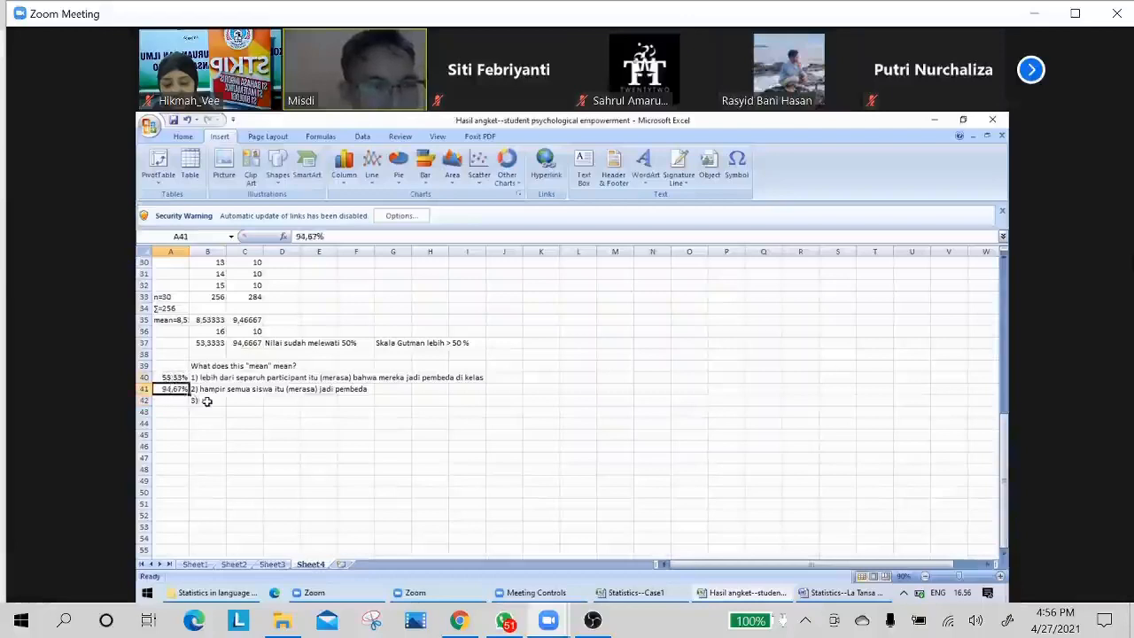
# Continue the third interpretation in cell B42 with "jika dampak pembelajaran bhs inggris di kelas lebih memberkan dampak pada".
pyautogui.click(207, 400)
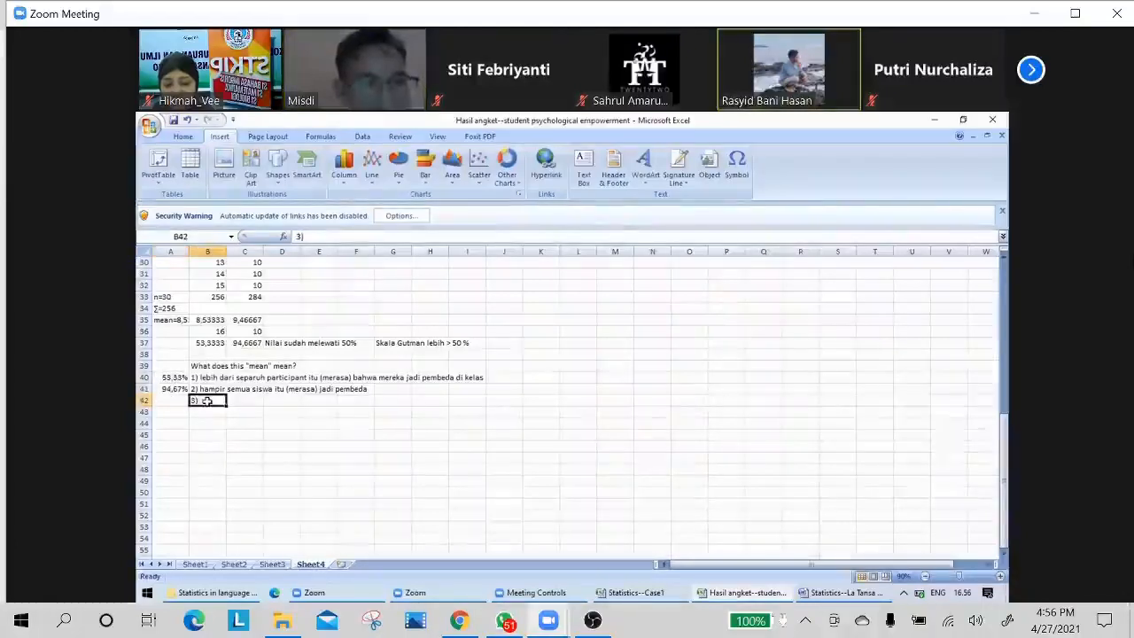
pyautogui.doubleClick(206, 400)
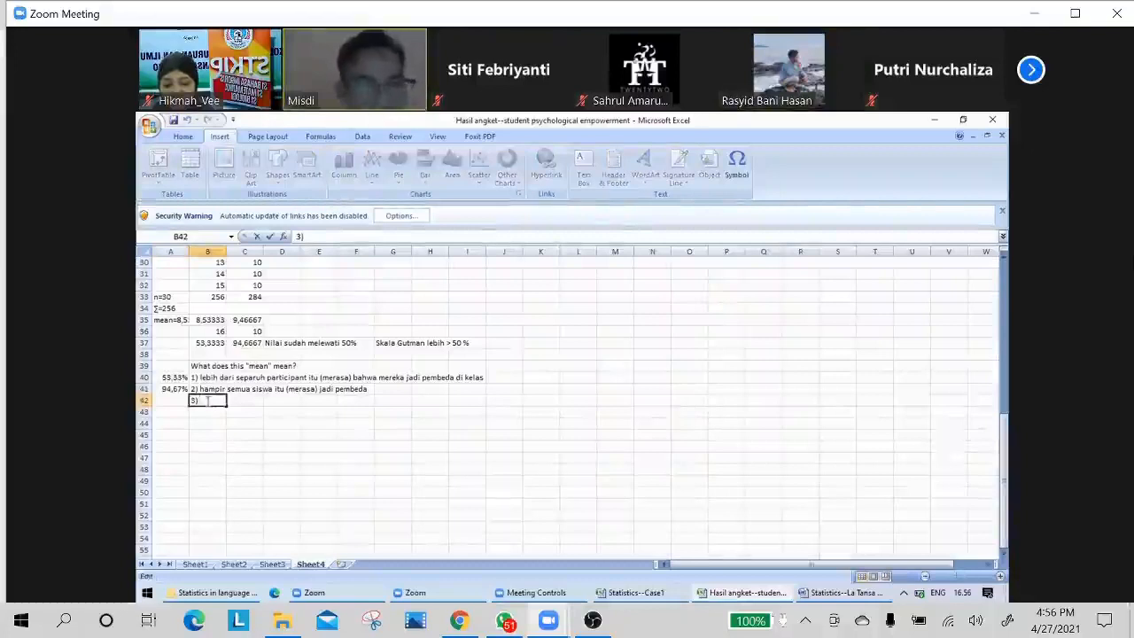
pyautogui.write('jika dampak')
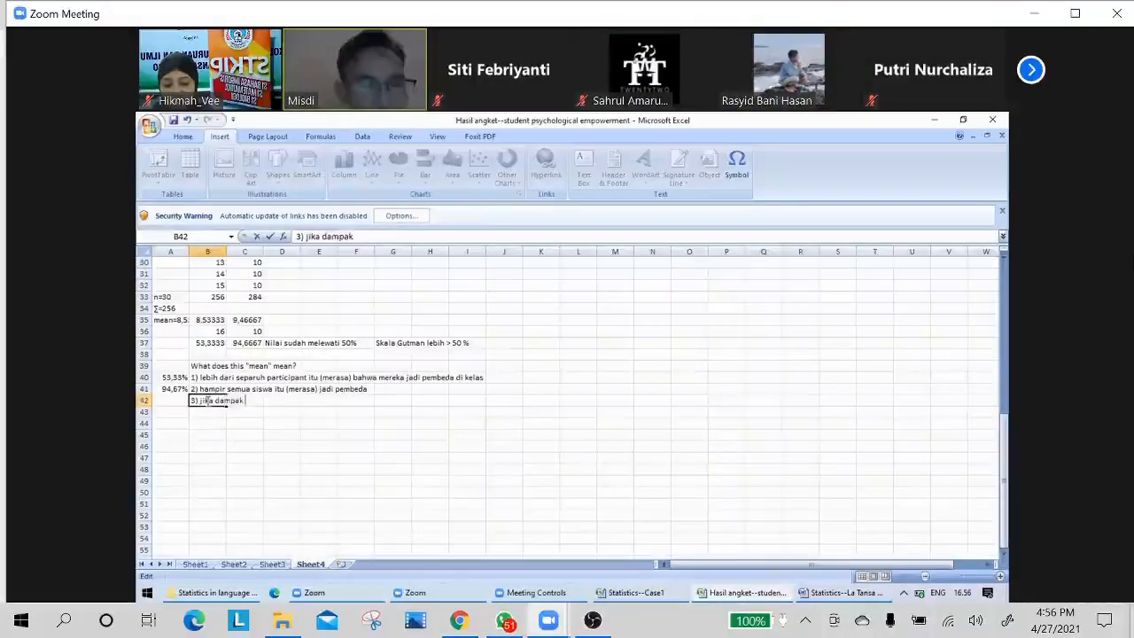
pyautogui.write(' pembelaj')
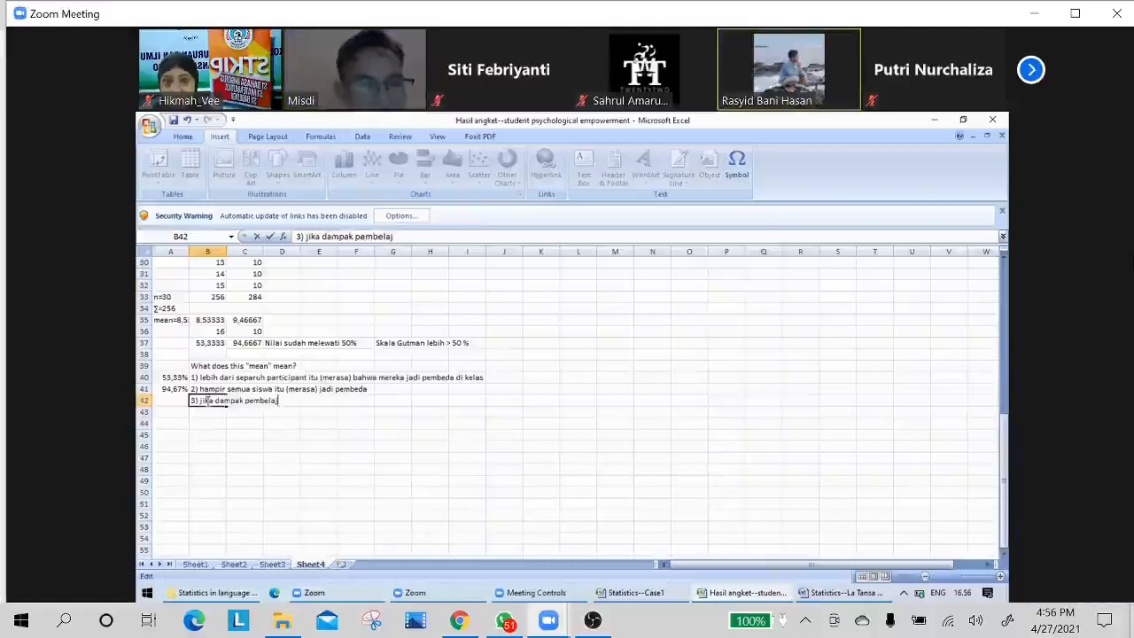
pyautogui.write('aran bhs')
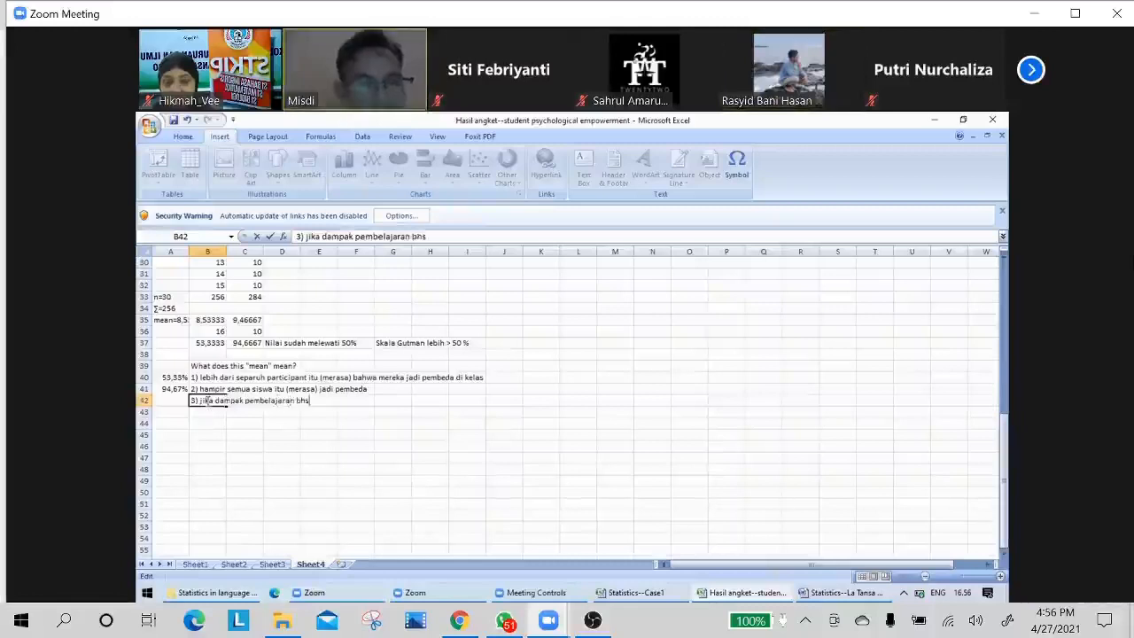
pyautogui.write(' inggris')
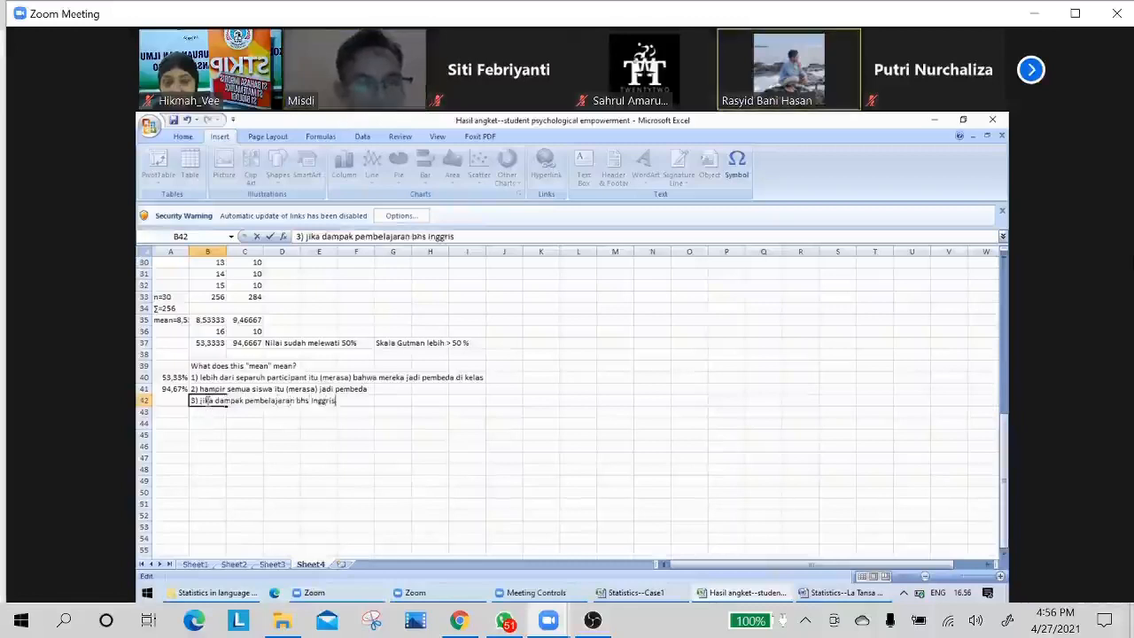
pyautogui.write(' di kelas lebih ')
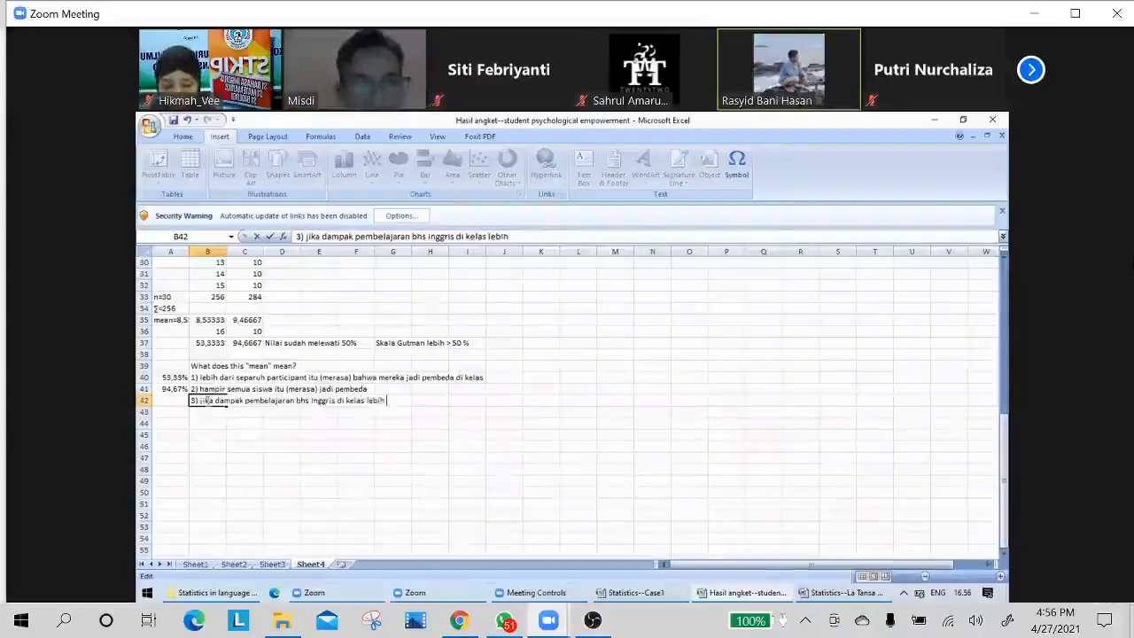
pyautogui.write('memberkan')
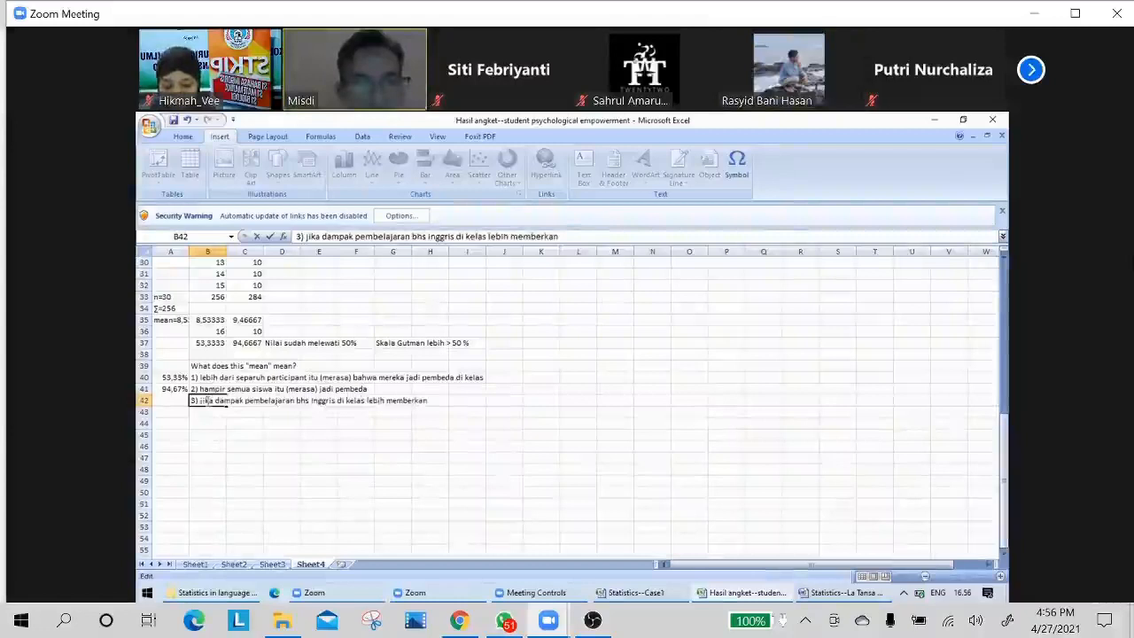
pyautogui.write(' dampak pada')
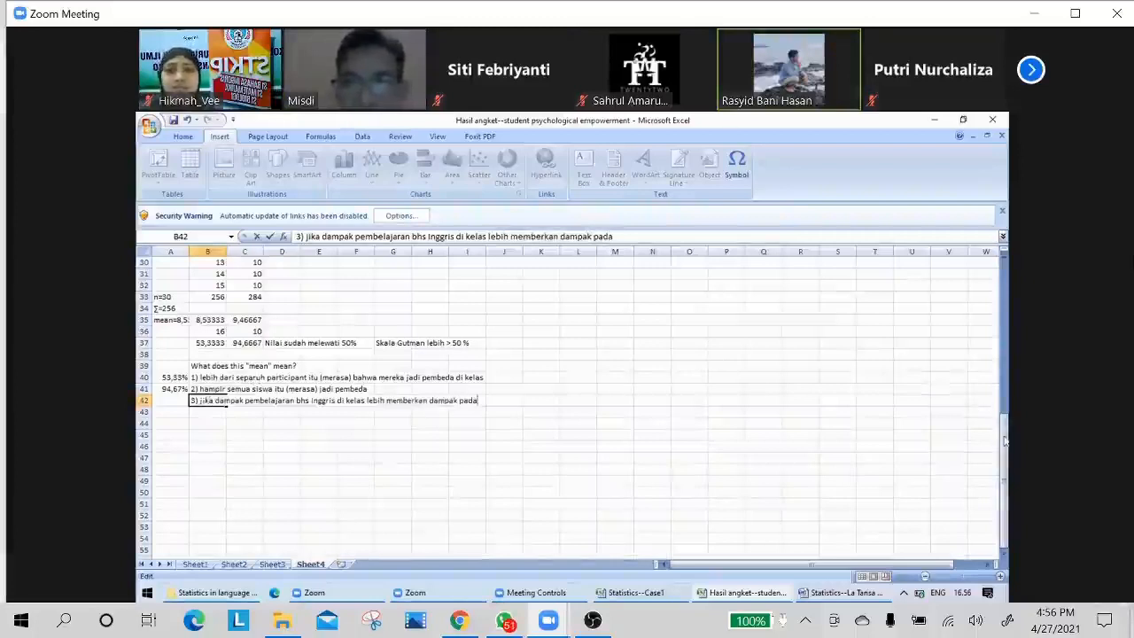
pyautogui.moveTo(1005, 435); pyautogui.dragTo(1003, 435)
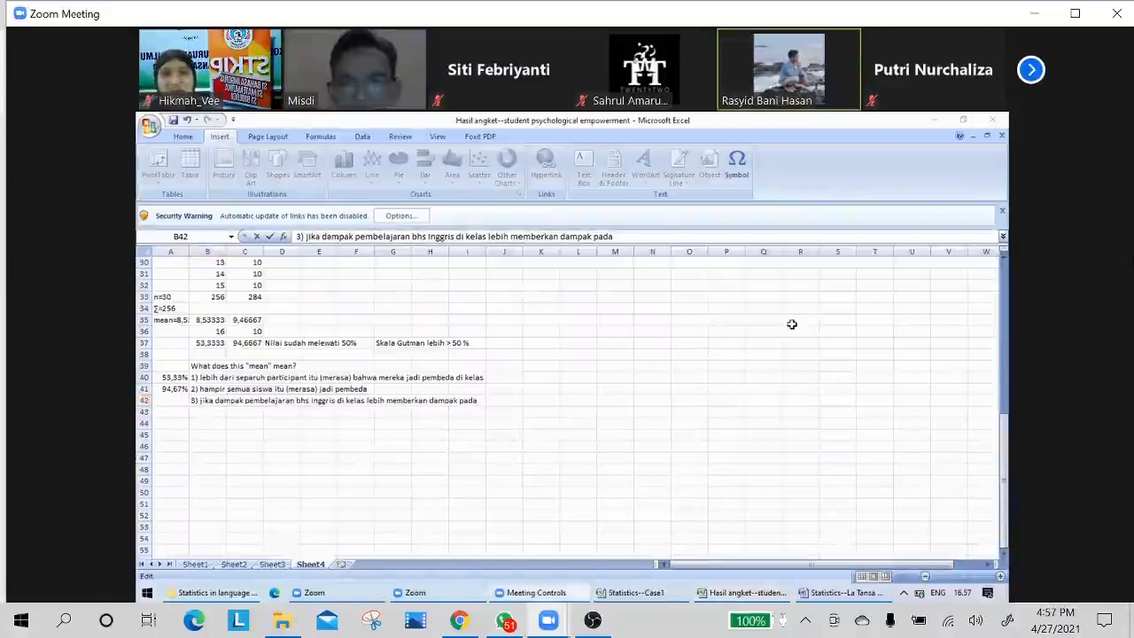
pyautogui.click(815, 365)
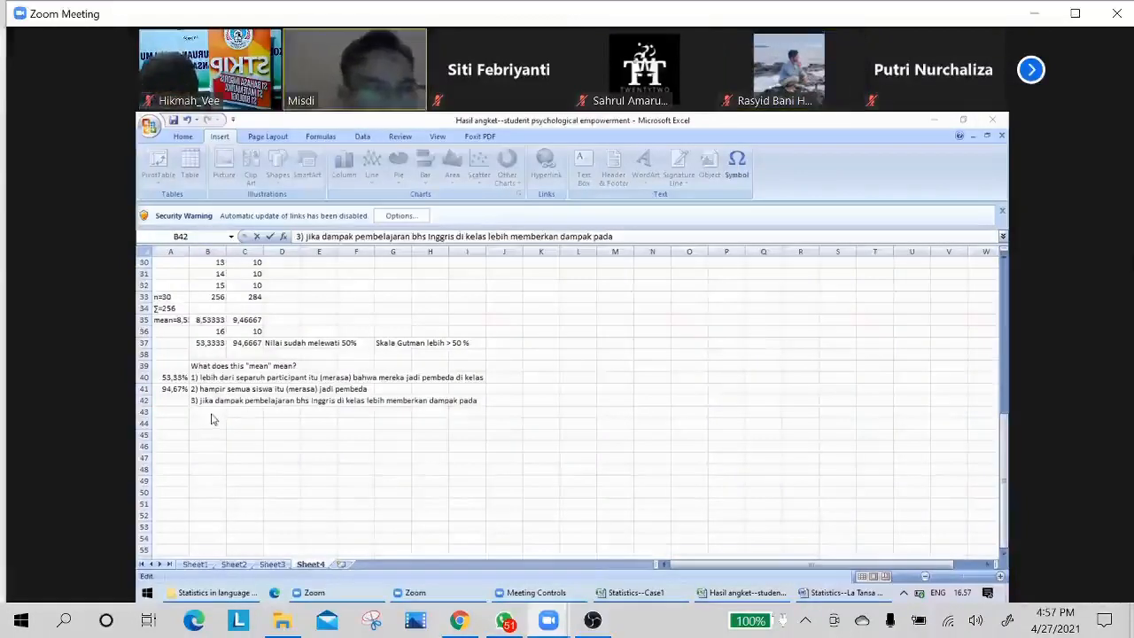
# Recheck the percentages in A40 and A41, and complete the third interpretation in B42 with "segi meaninfulness".
pyautogui.click(169, 379)
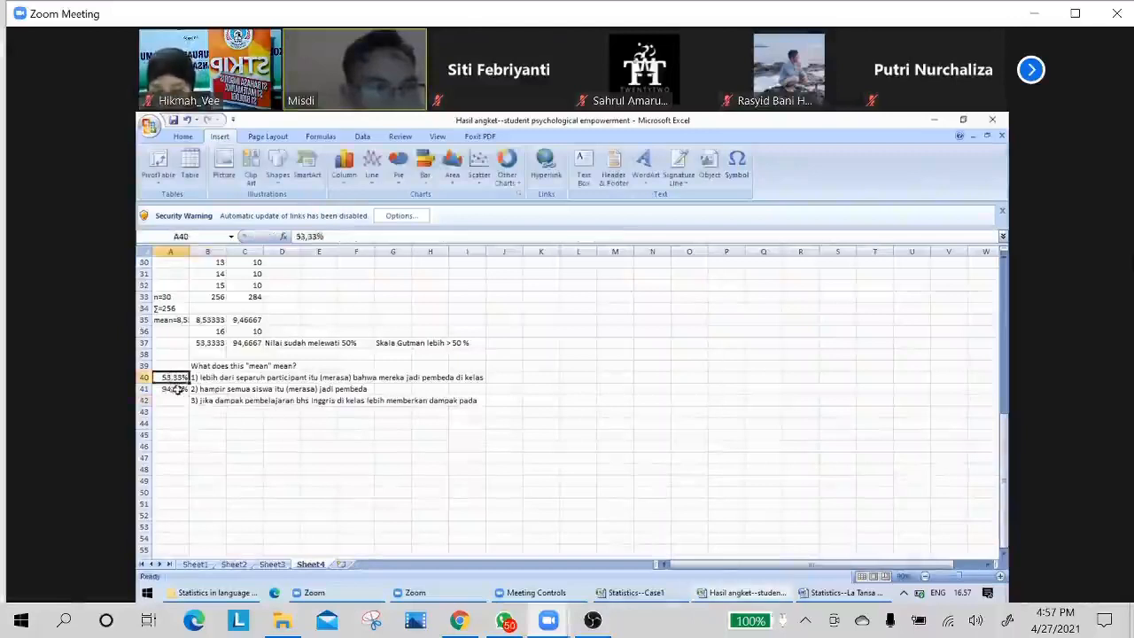
pyautogui.click(176, 389)
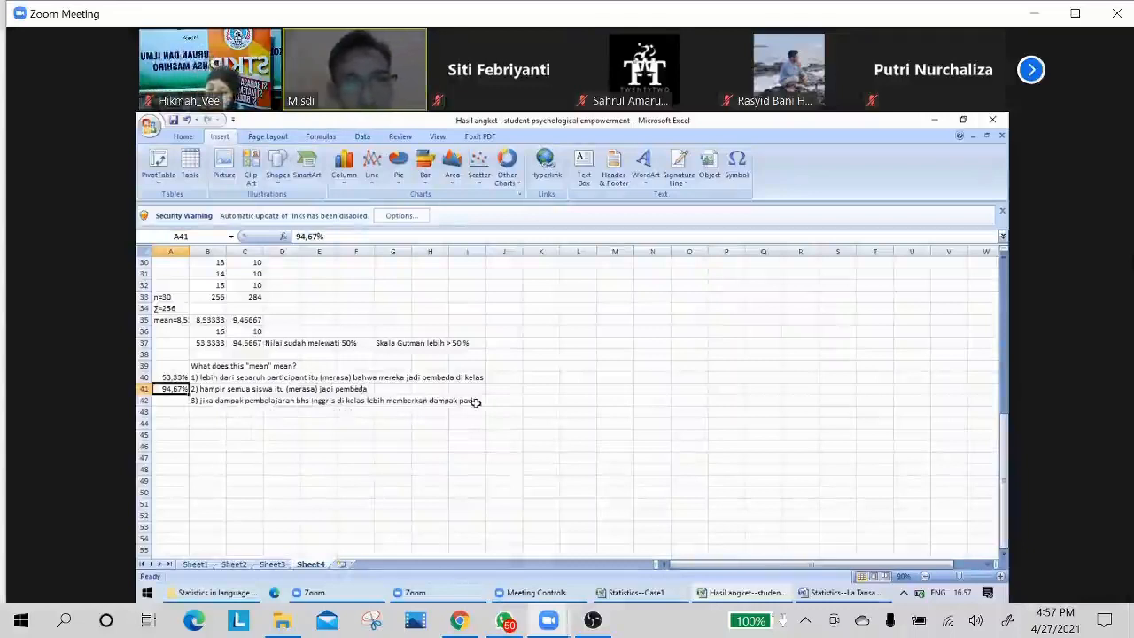
pyautogui.click(213, 402)
pyautogui.doubleClick(214, 403)
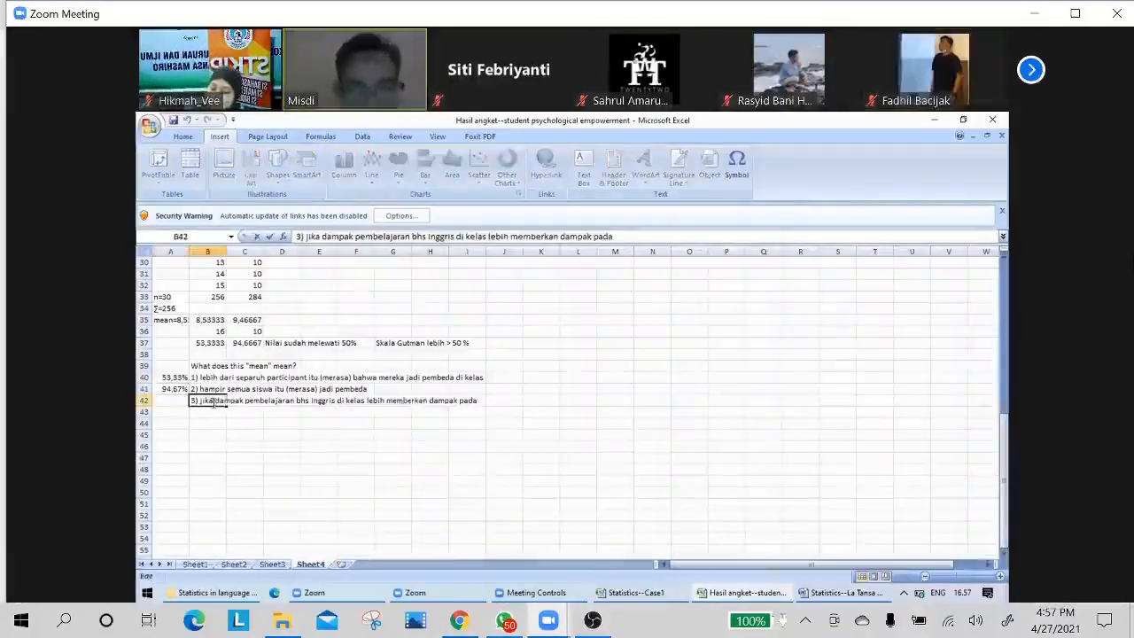
pyautogui.write('seg')
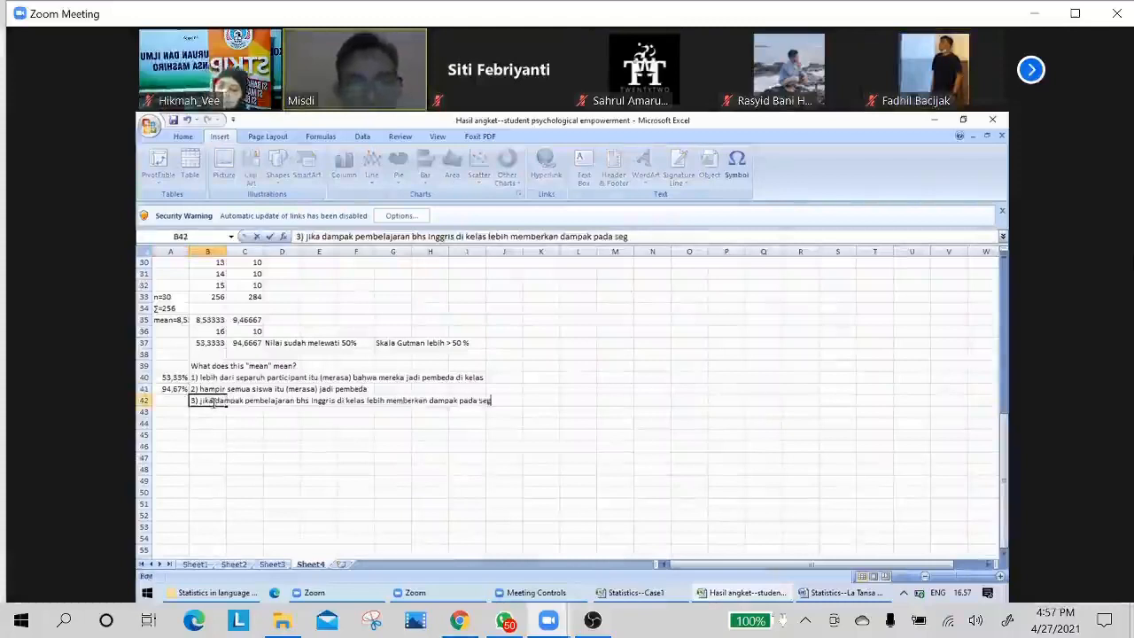
pyautogui.write('i meaninfulness')
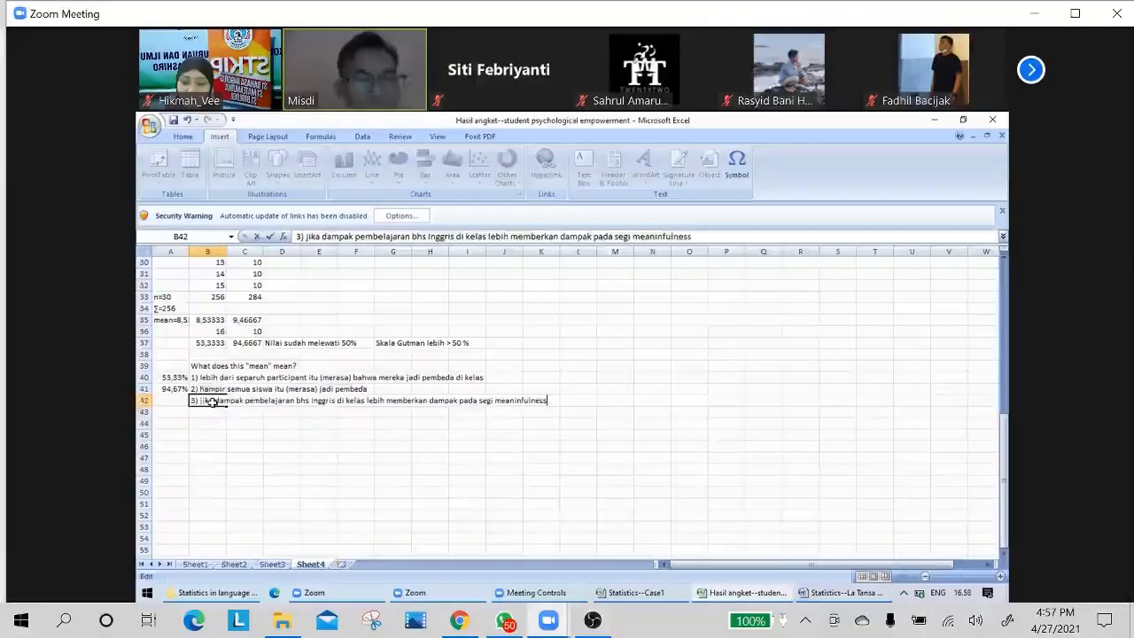
pyautogui.press('Return')
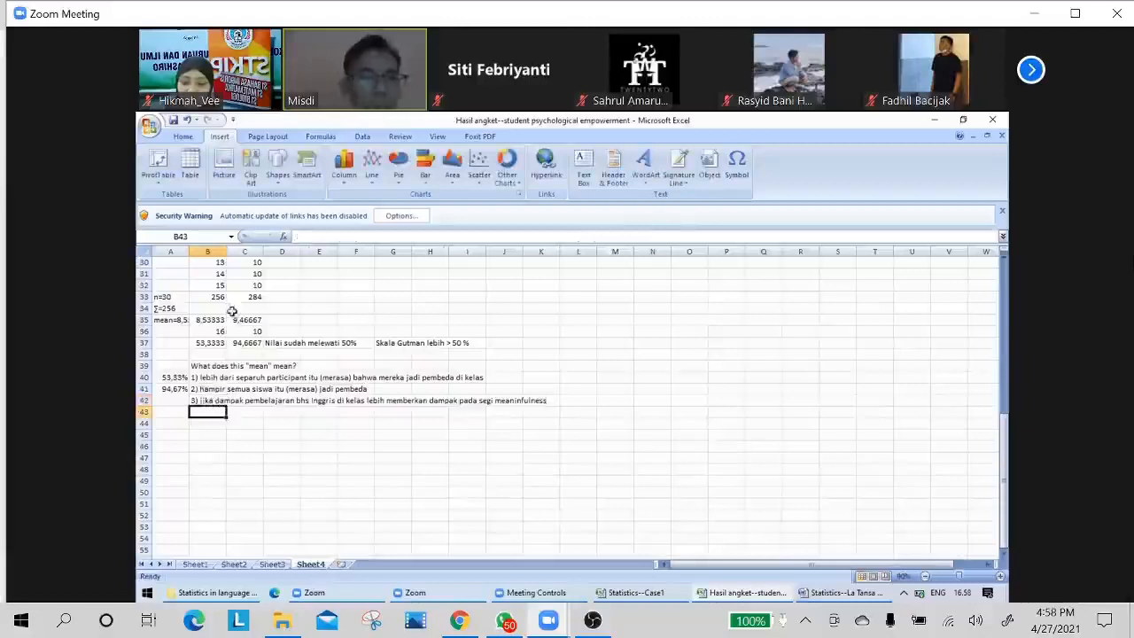
# Write the note "masing-masing mean mempunyai makna dan dapat diintepretasikan," in cell B44, below the three interpretations.
pyautogui.click(207, 444)
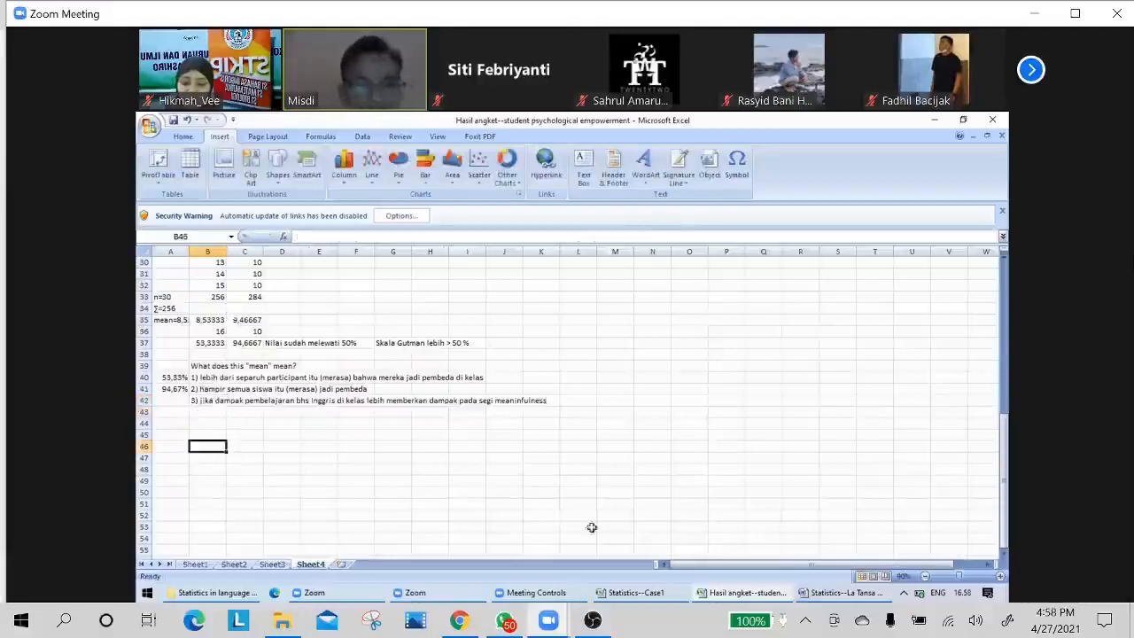
pyautogui.click(197, 424)
pyautogui.write('masing')
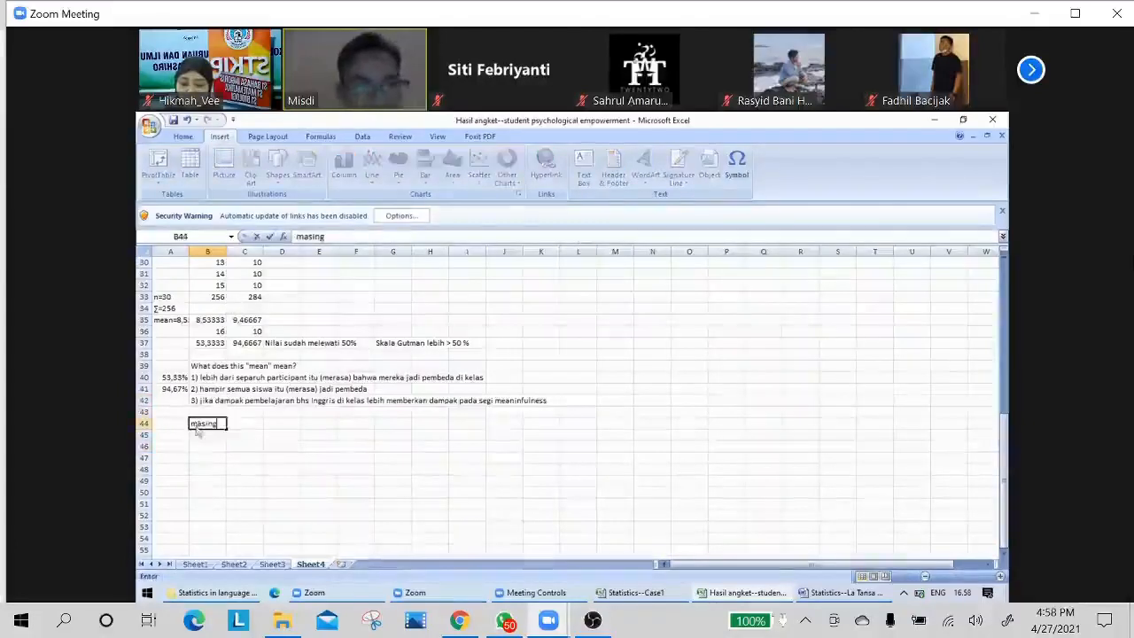
pyautogui.write('-masing mean m')
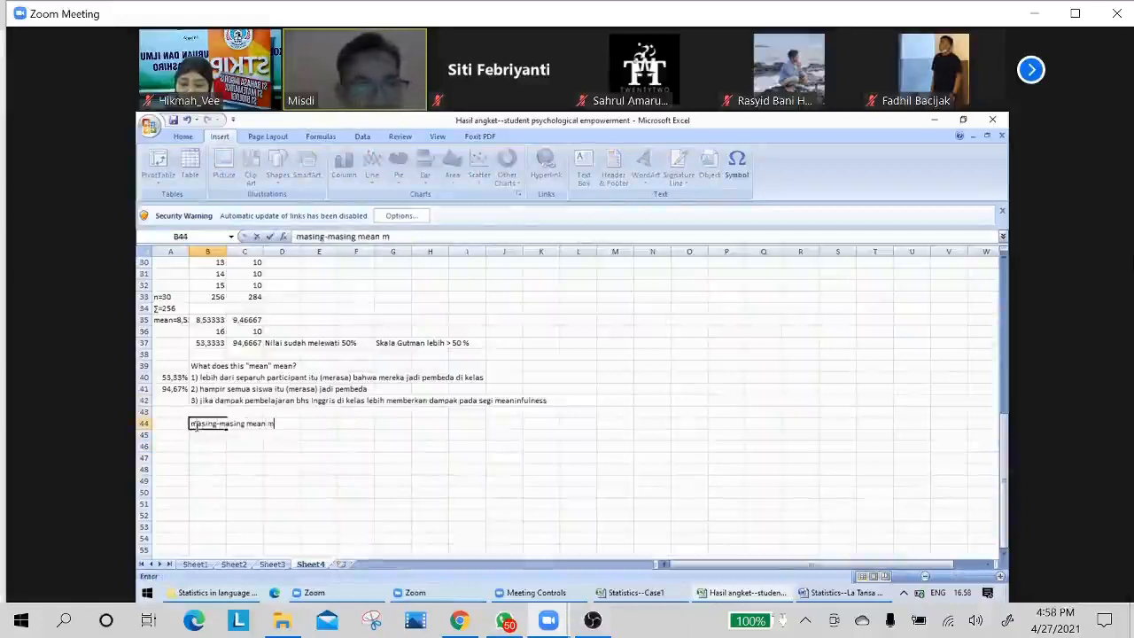
pyautogui.write('empunya')
pyautogui.write('i ma')
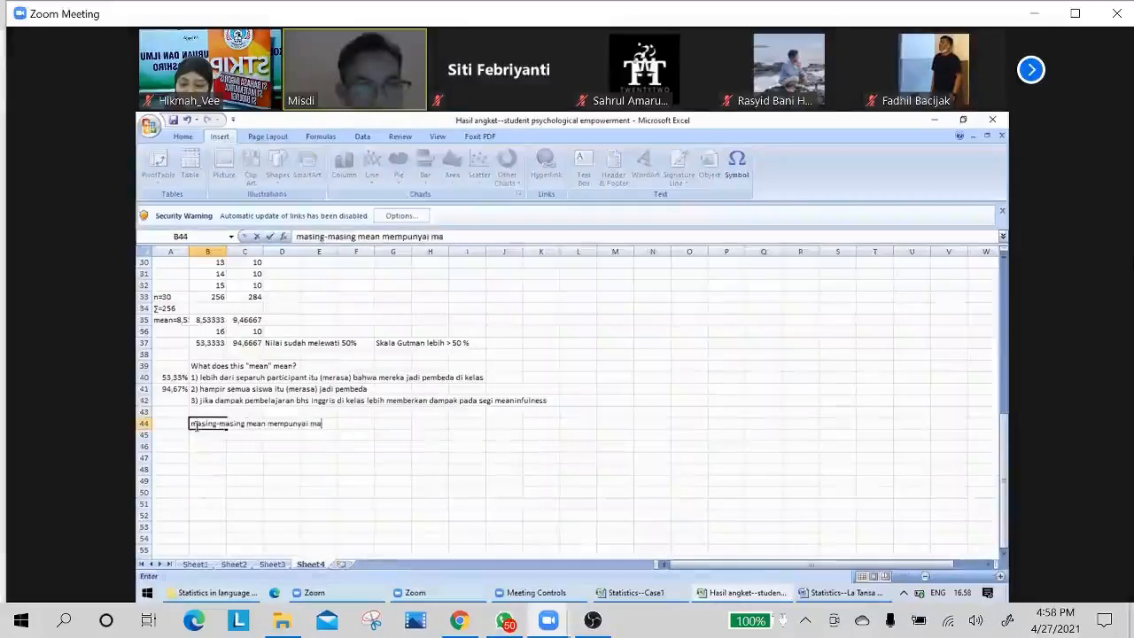
pyautogui.write('kna dan dapat di')
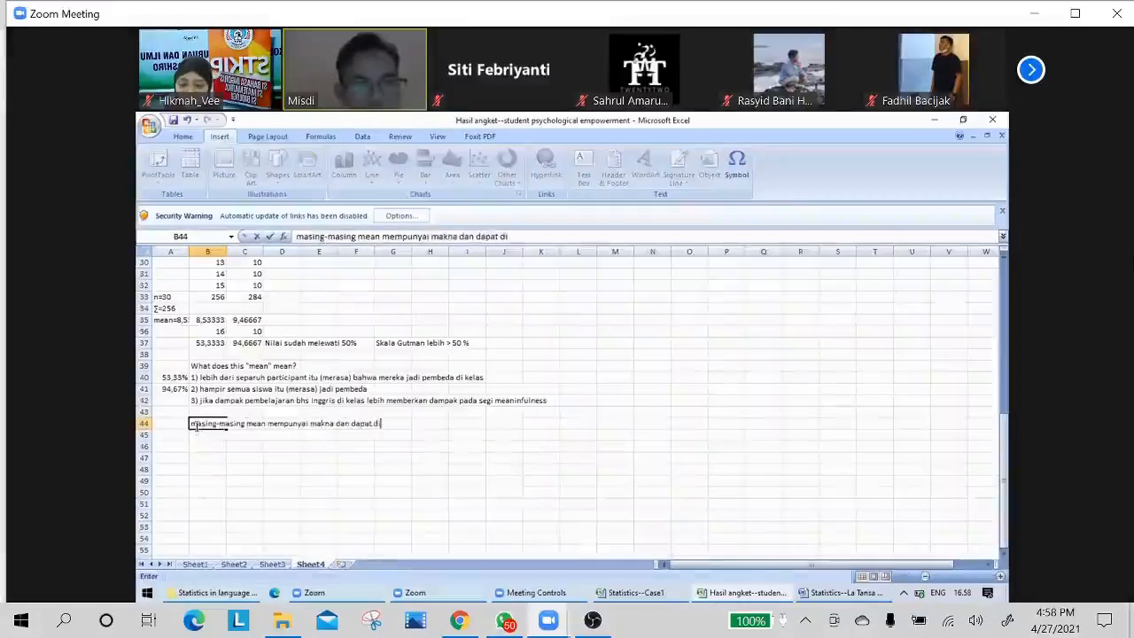
pyautogui.write('intepre')
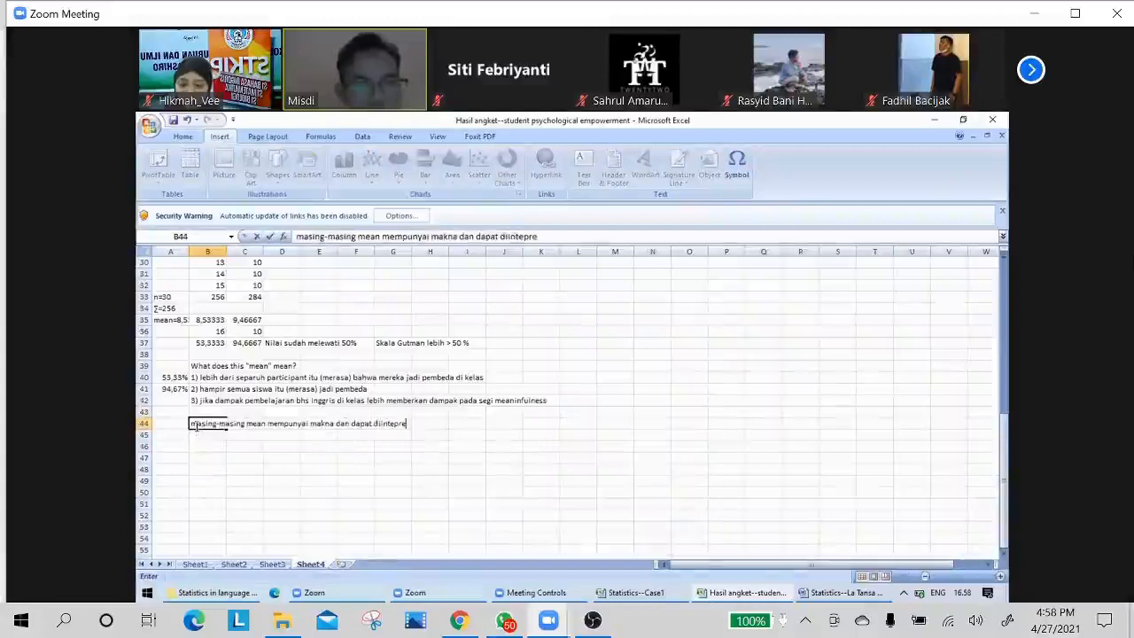
pyautogui.write('tasikan')
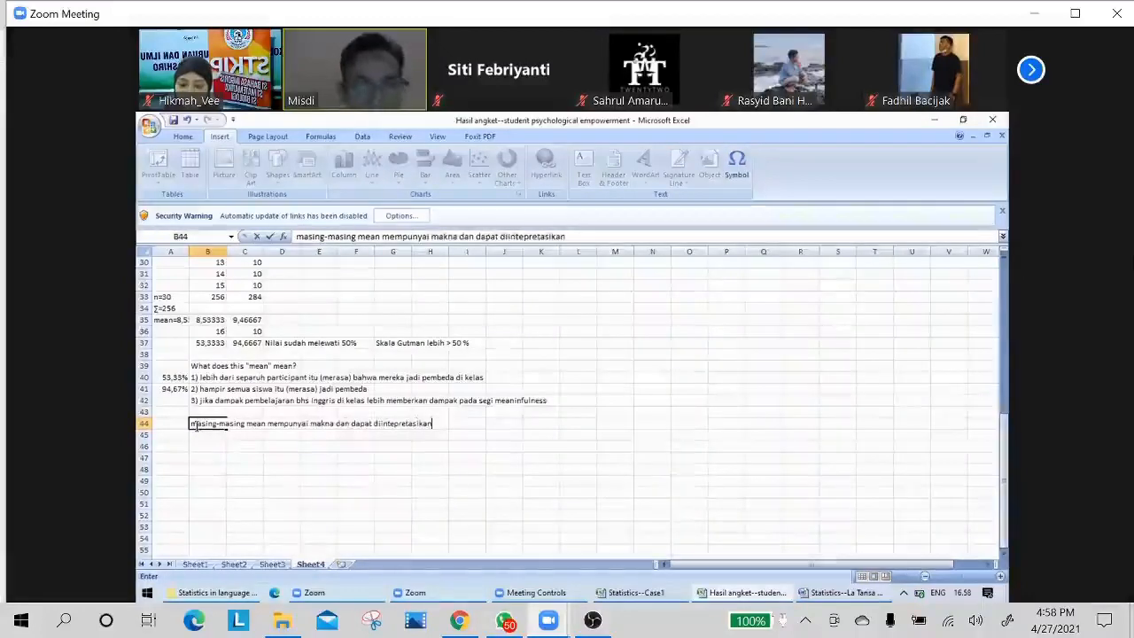
pyautogui.write(',')
pyautogui.press('Return')
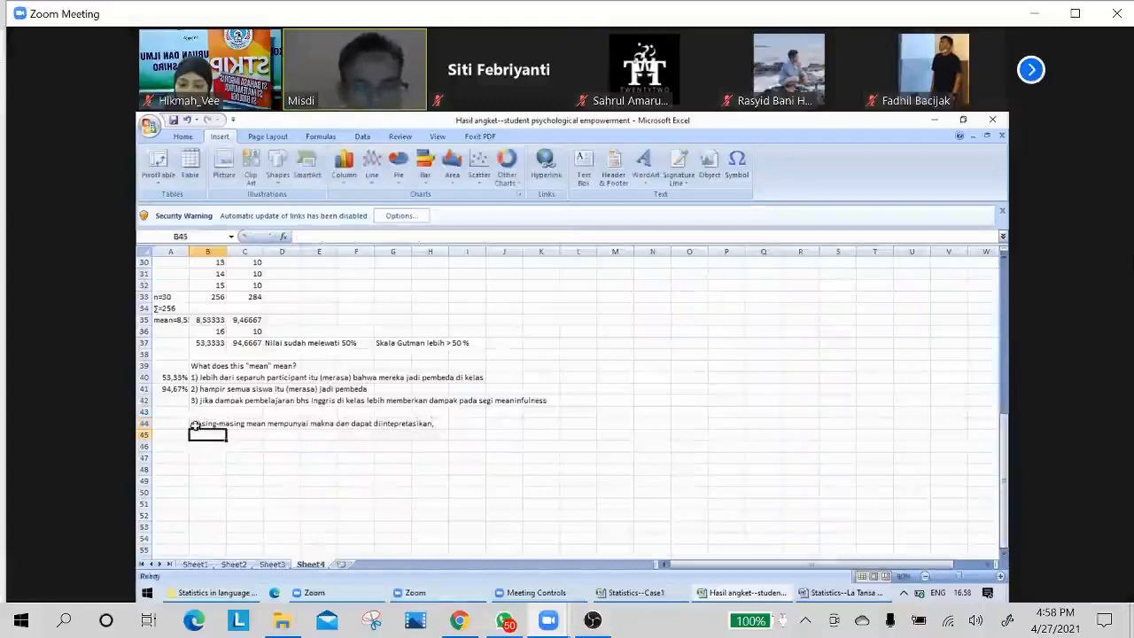
# Continue the note in cell B45 with "dari membandingkan mean1 dari mean2, kesimpulan juga dapat ditarik.".
pyautogui.write('dari')
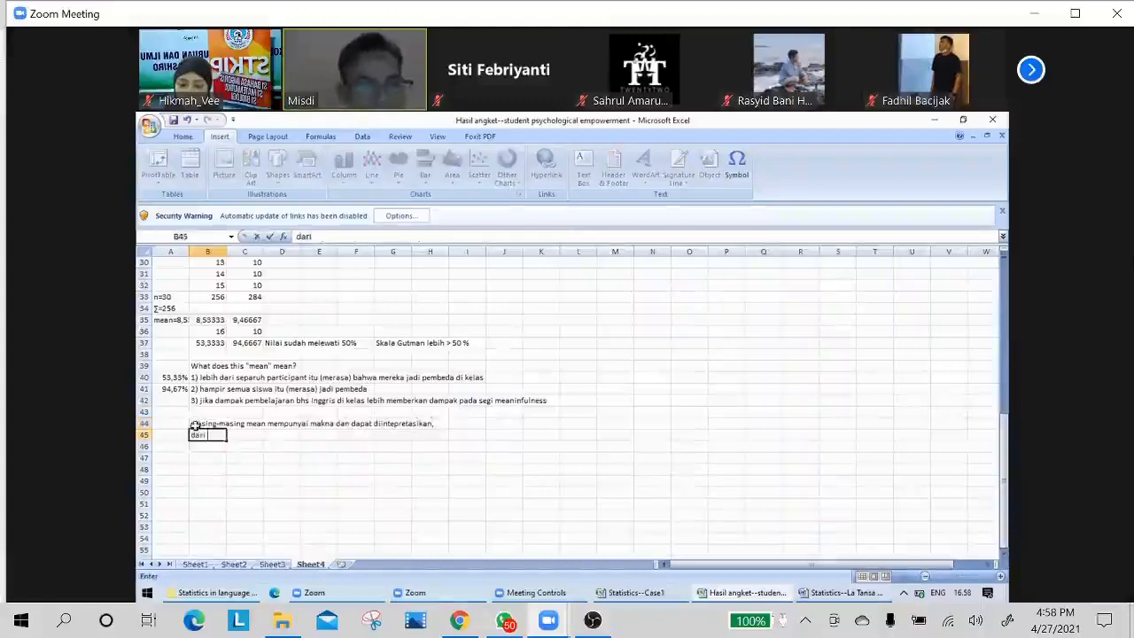
pyautogui.write(' membandingkan')
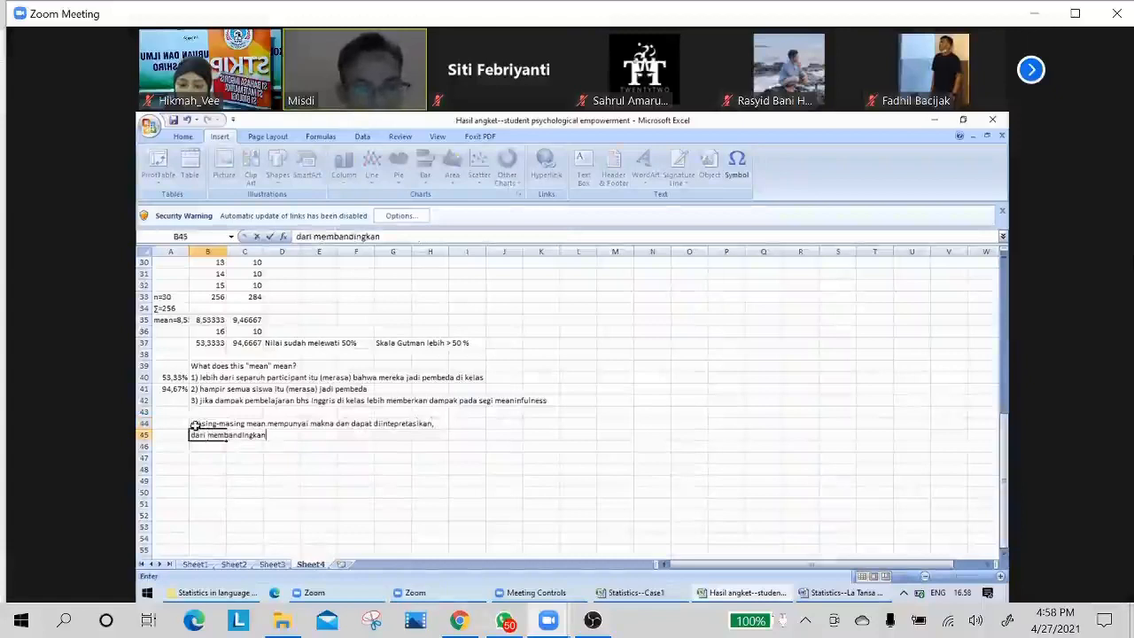
pyautogui.write(' mean1 d')
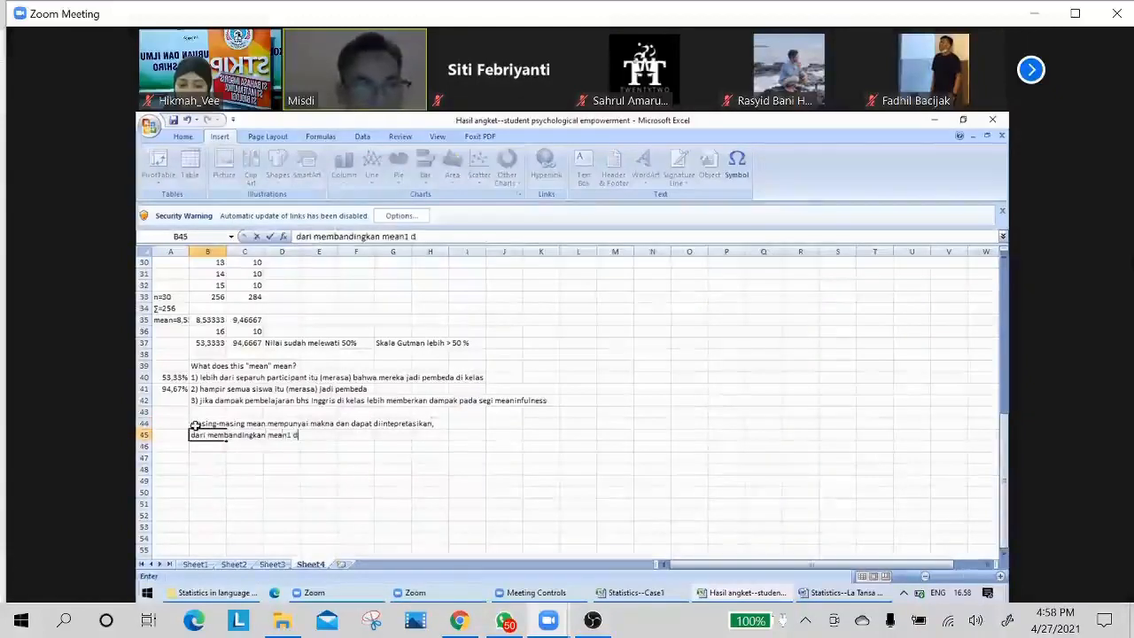
pyautogui.write('ari mean')
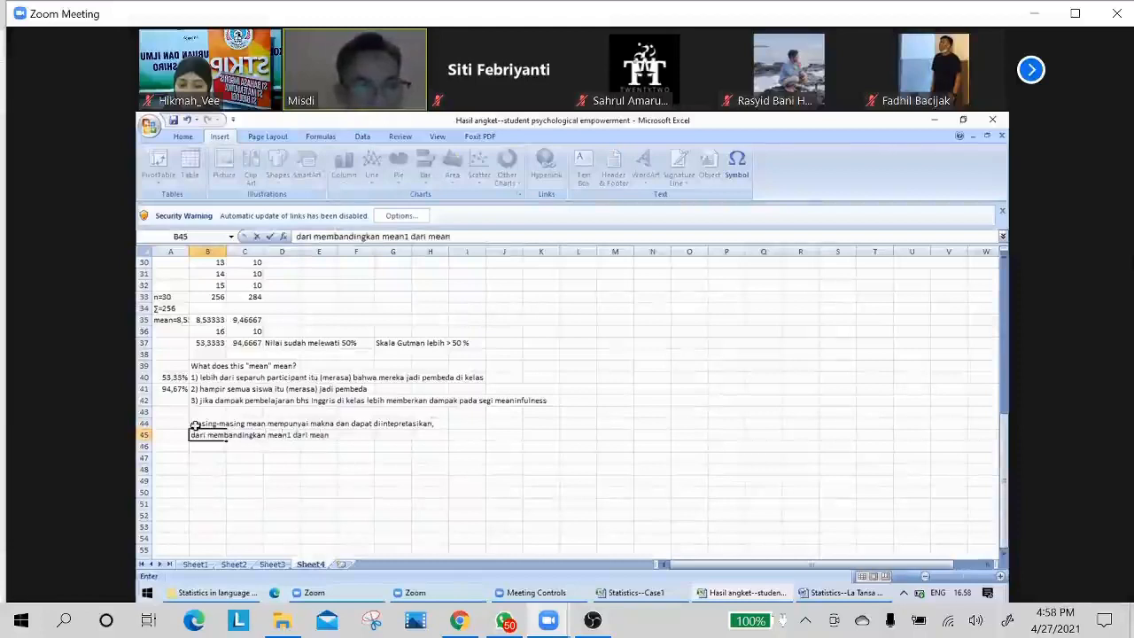
pyautogui.write('2')
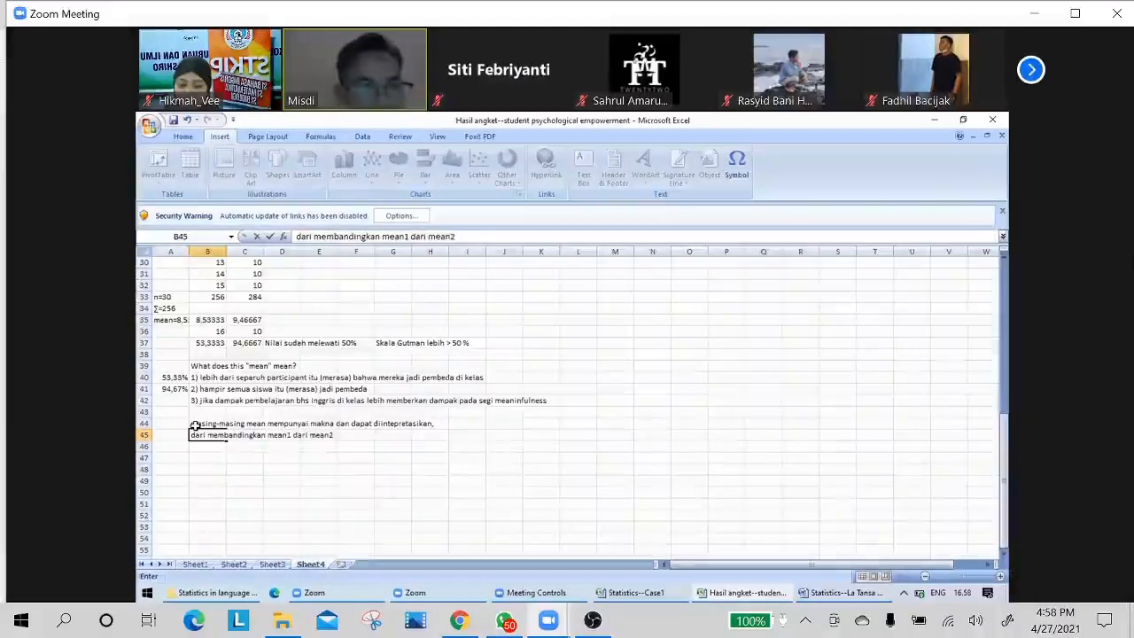
pyautogui.write(',')
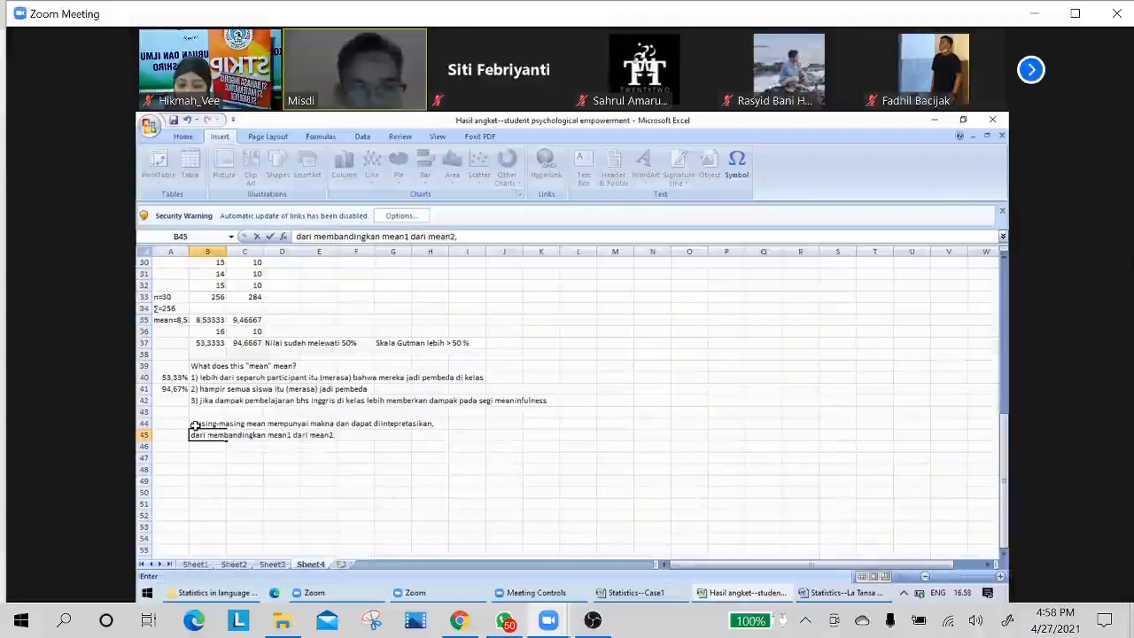
pyautogui.write(' kes')
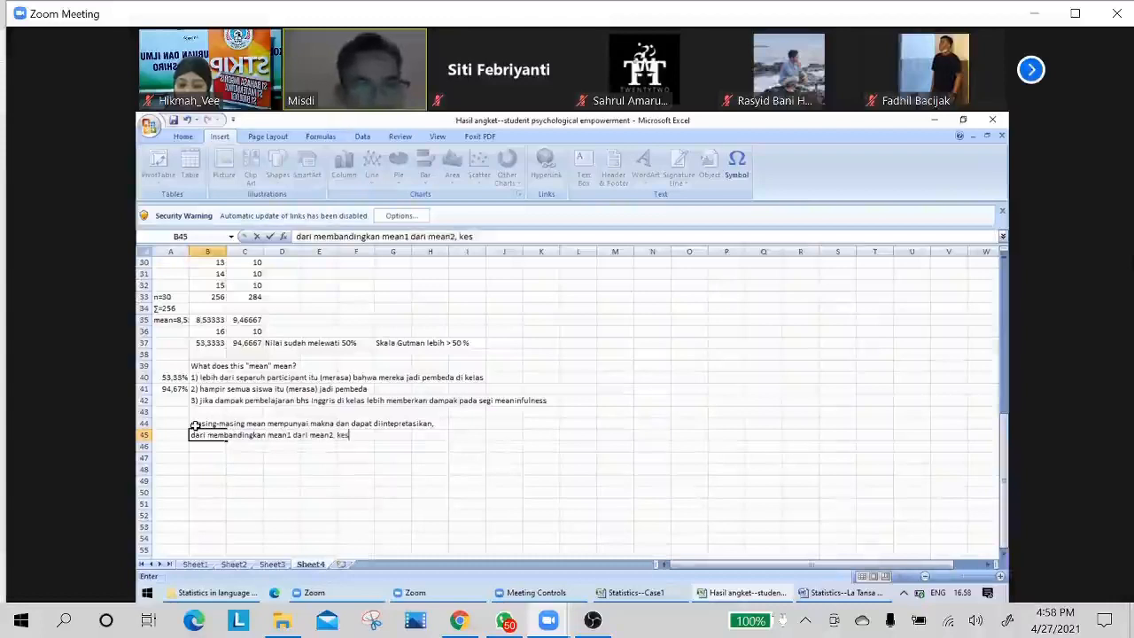
pyautogui.write('impulan juga ')
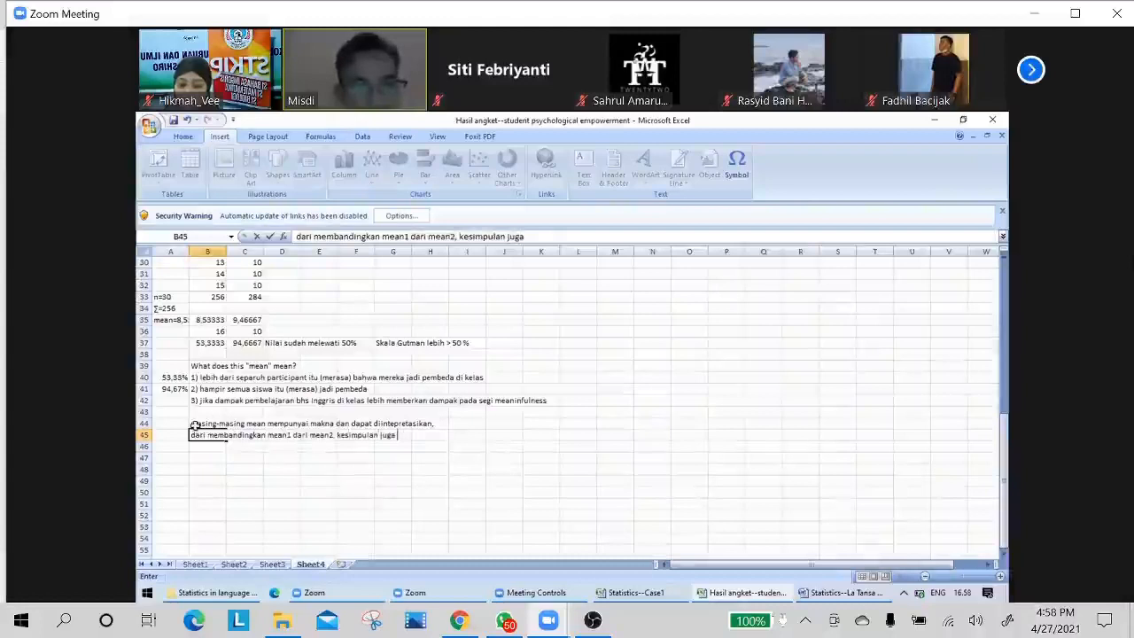
pyautogui.write('dapat di')
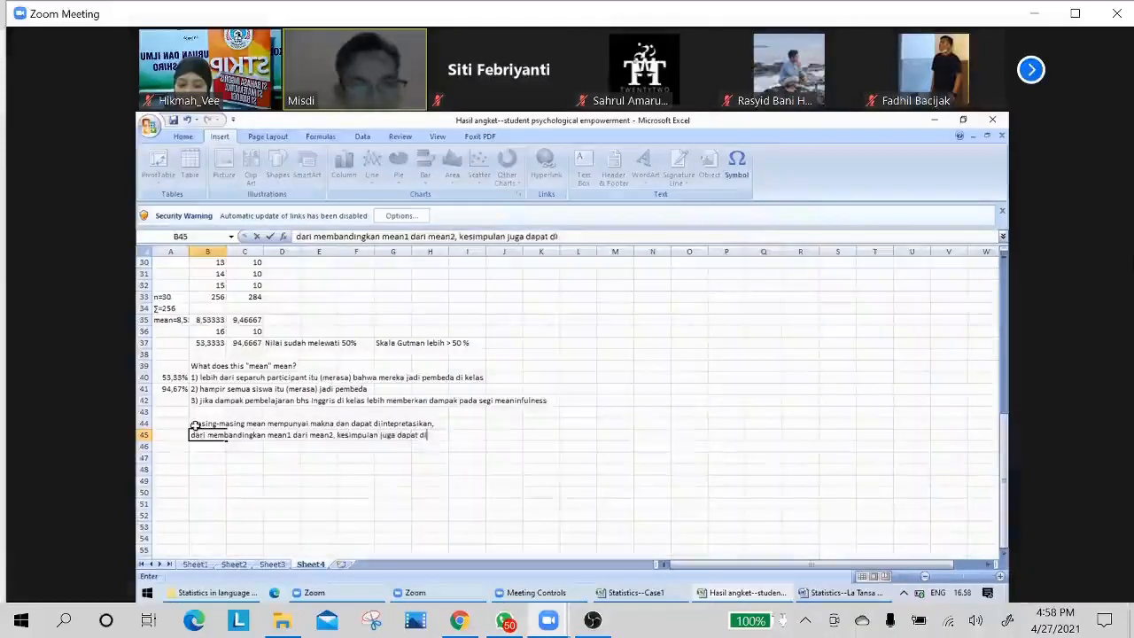
pyautogui.write('tarik.')
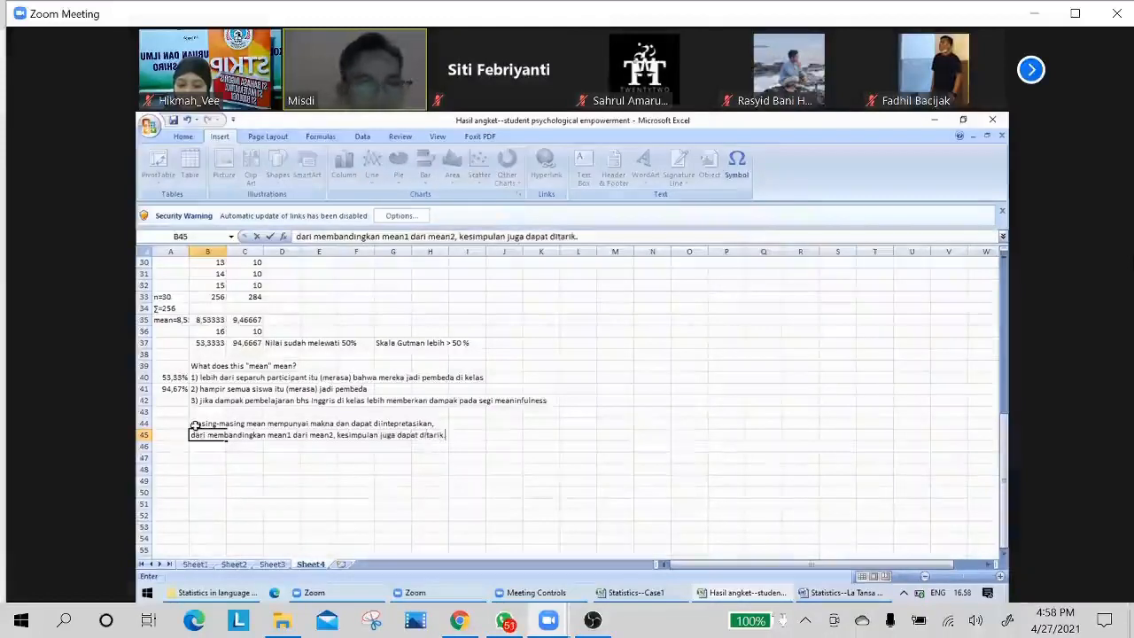
pyautogui.press('Return')
pyautogui.click(271, 496)
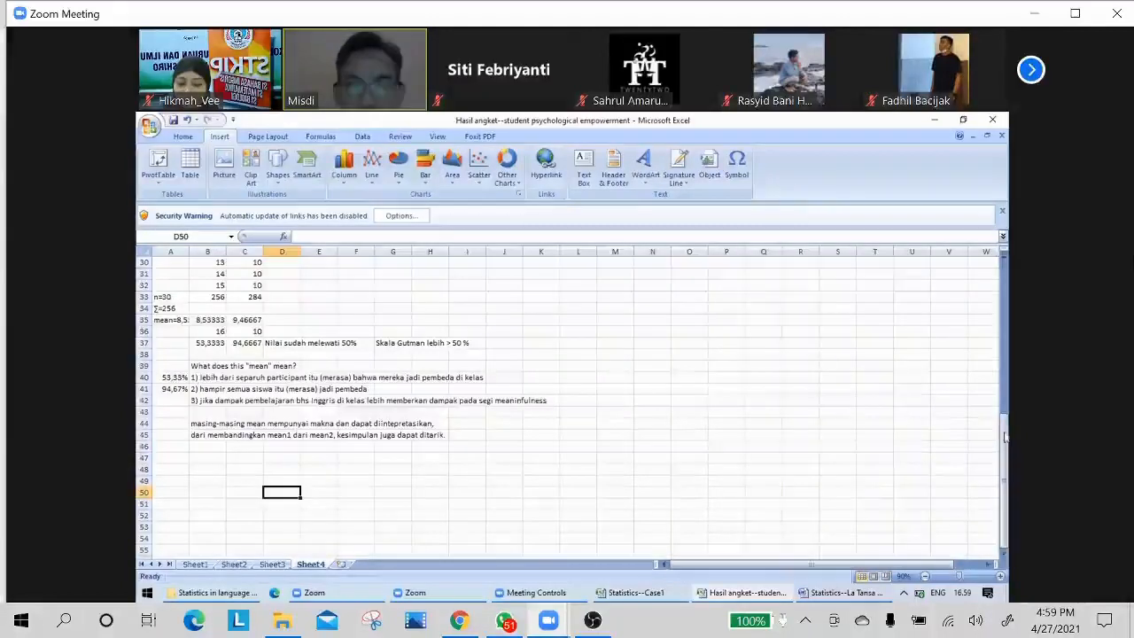
# Copy the respondent codes in A3:A32 of Sheet3 into column A of Sheet4, starting at cell A3 beside the scores.
pyautogui.moveTo(1003, 440); pyautogui.dragTo(1004, 440)
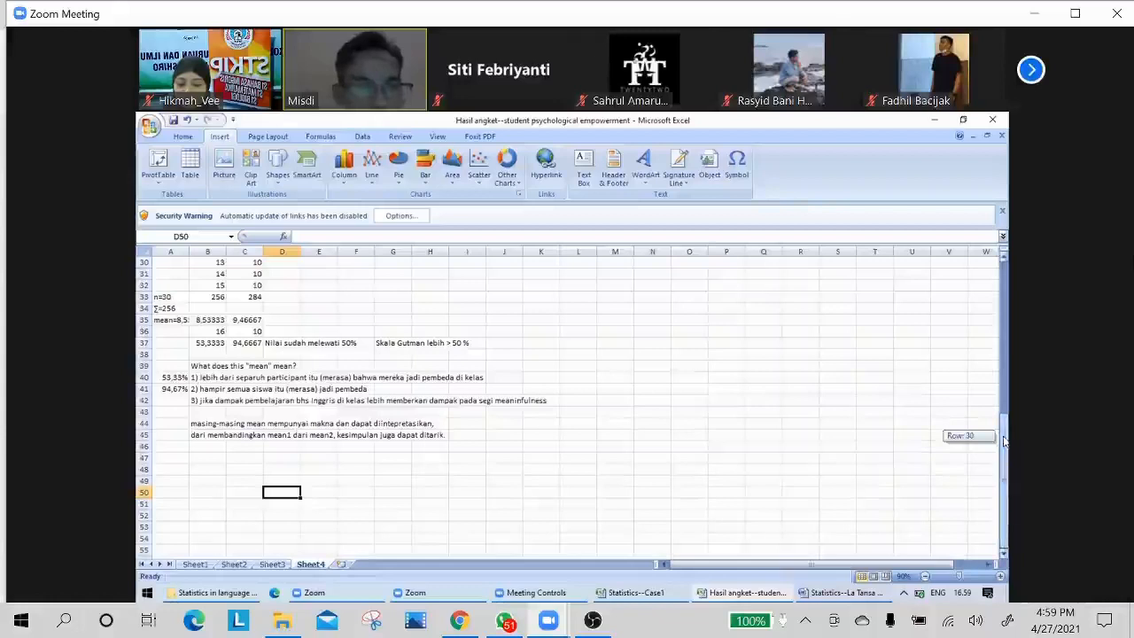
pyautogui.moveTo(1003, 441); pyautogui.dragTo(1004, 440)
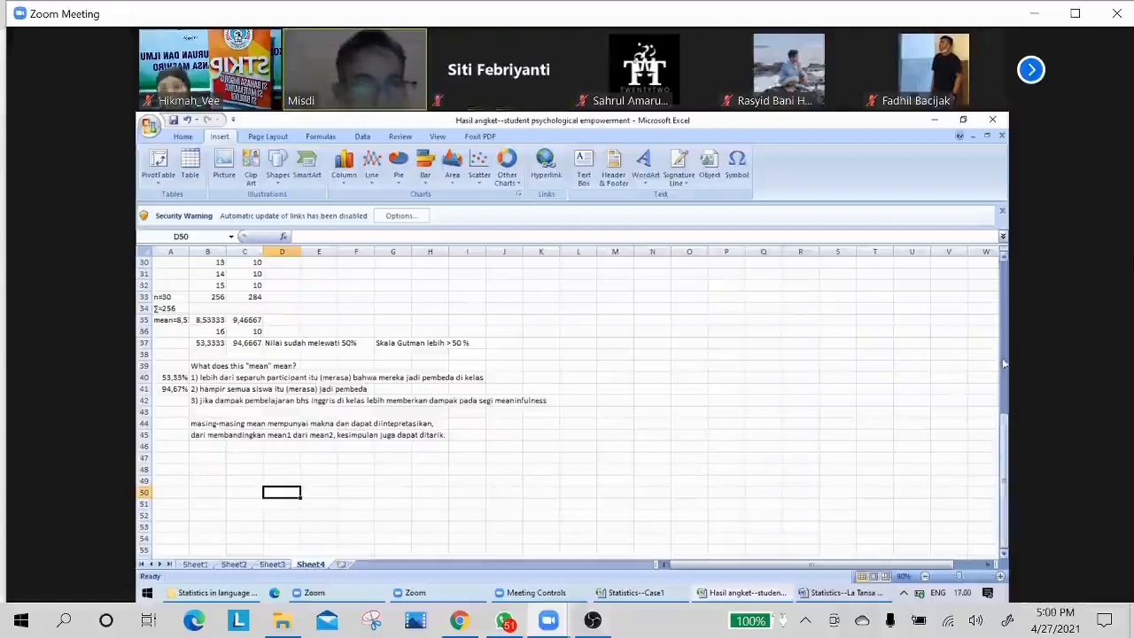
pyautogui.moveTo(1004, 447); pyautogui.dragTo(1004, 304)
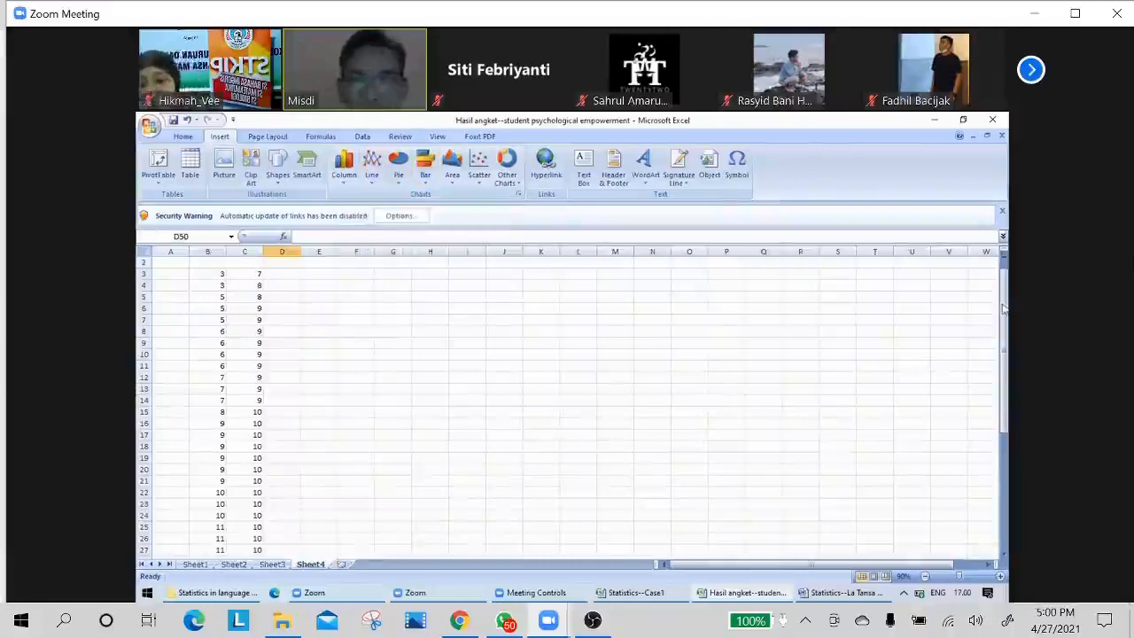
pyautogui.moveTo(1000, 366); pyautogui.dragTo(997, 297)
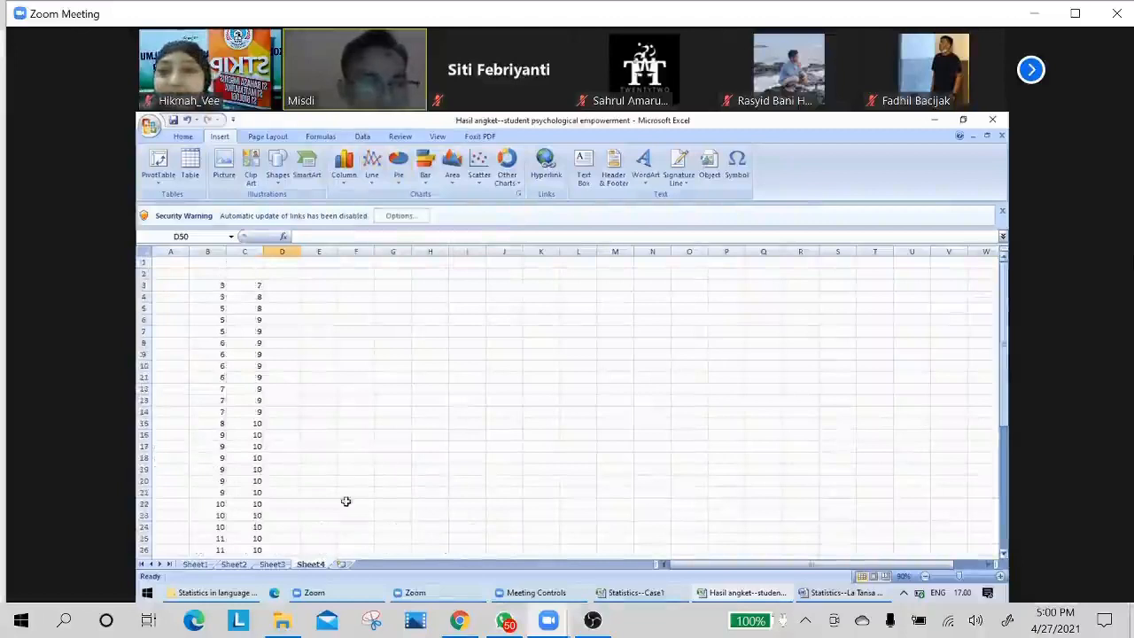
pyautogui.click(275, 566)
pyautogui.click(567, 391)
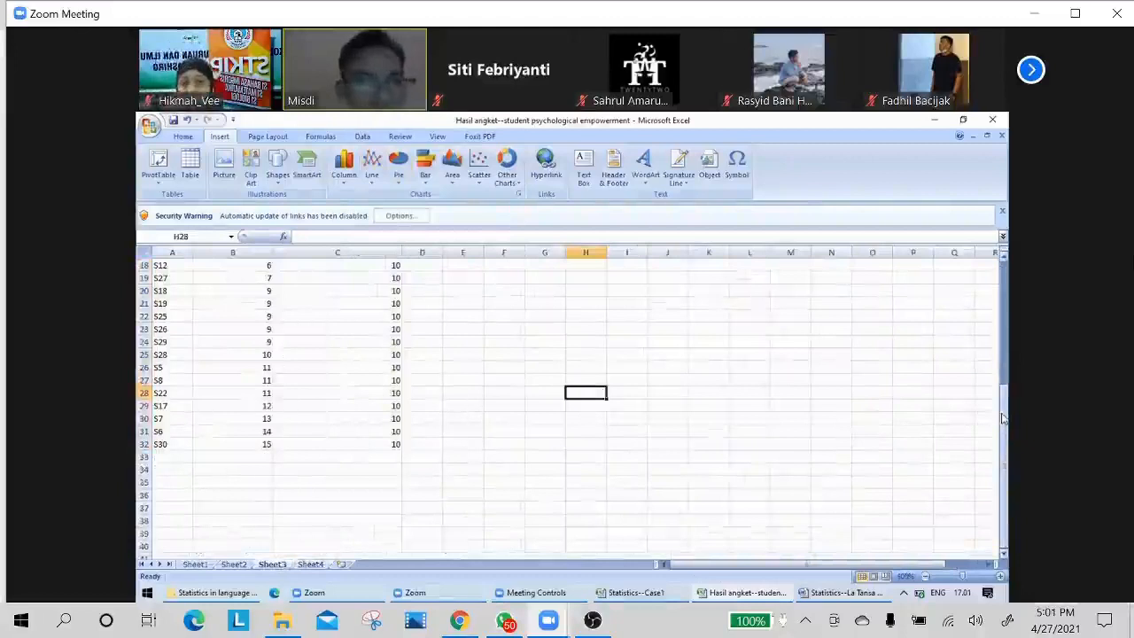
pyautogui.moveTo(1003, 419); pyautogui.dragTo(1003, 399)
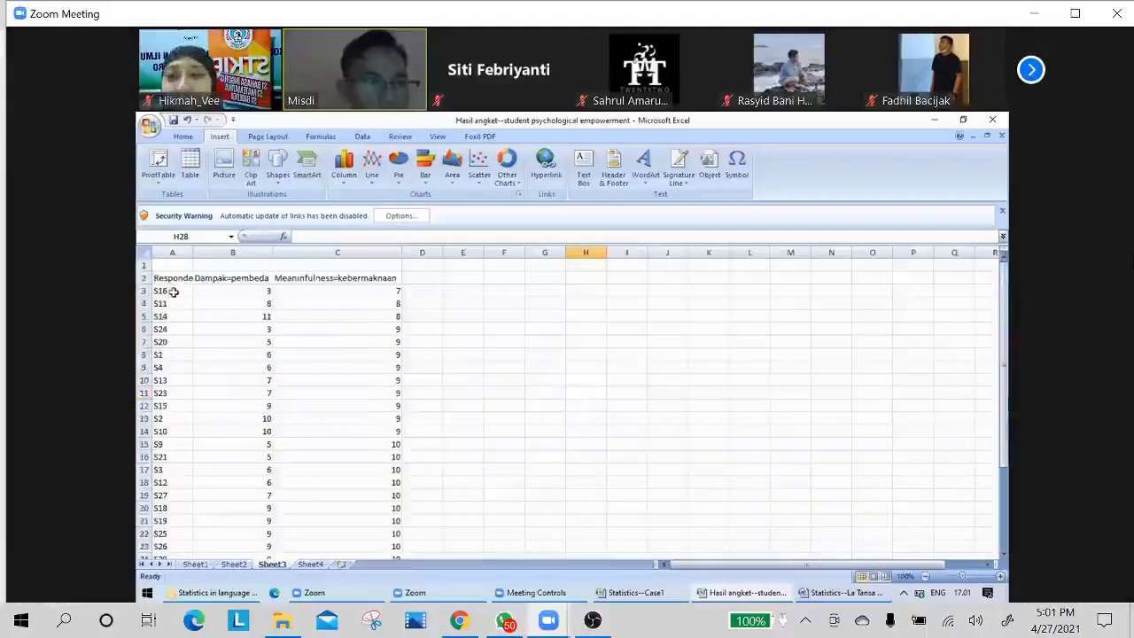
pyautogui.moveTo(173, 291); pyautogui.dragTo(351, 549)
pyautogui.hotkey('ctrl', 'c')
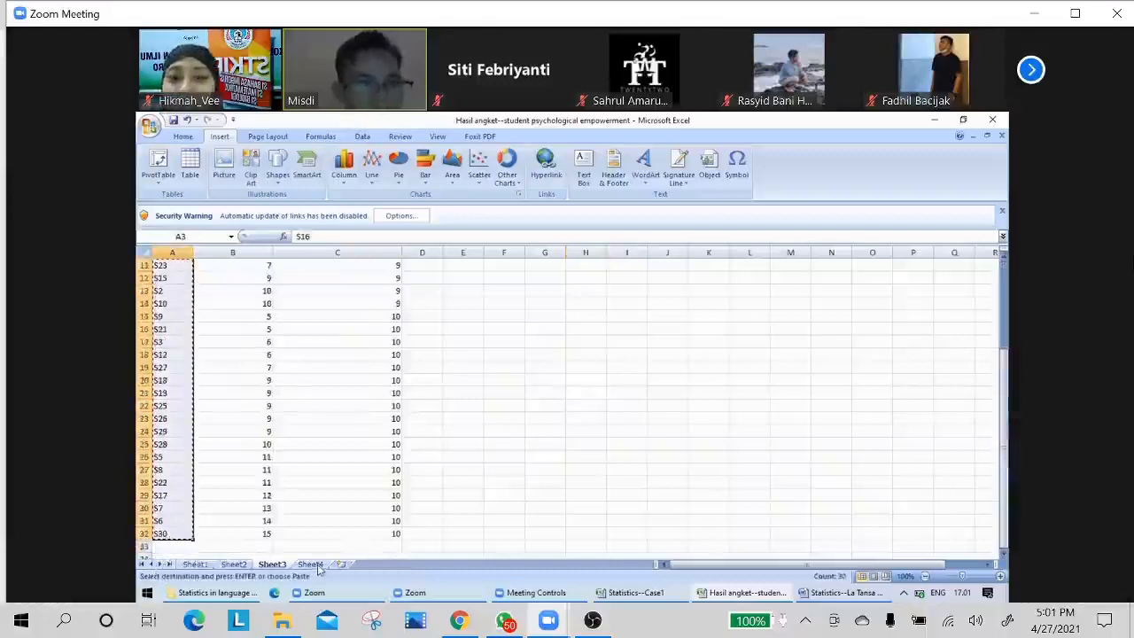
pyautogui.click(312, 564)
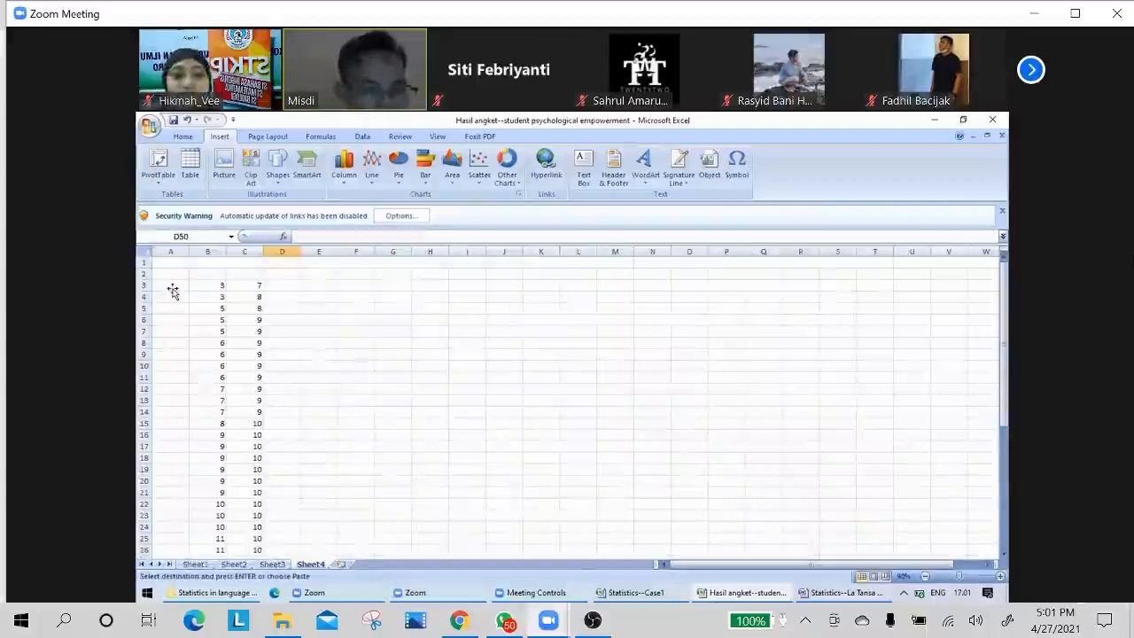
pyautogui.click(171, 288)
pyautogui.hotkey('ctrl', 'v')
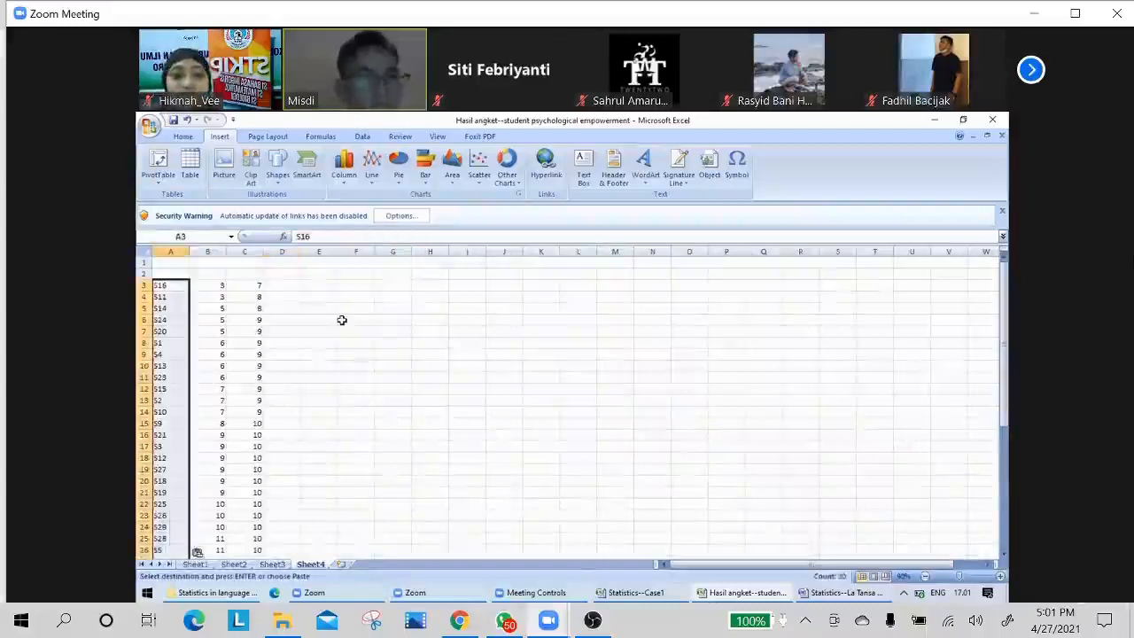
pyautogui.click(341, 320)
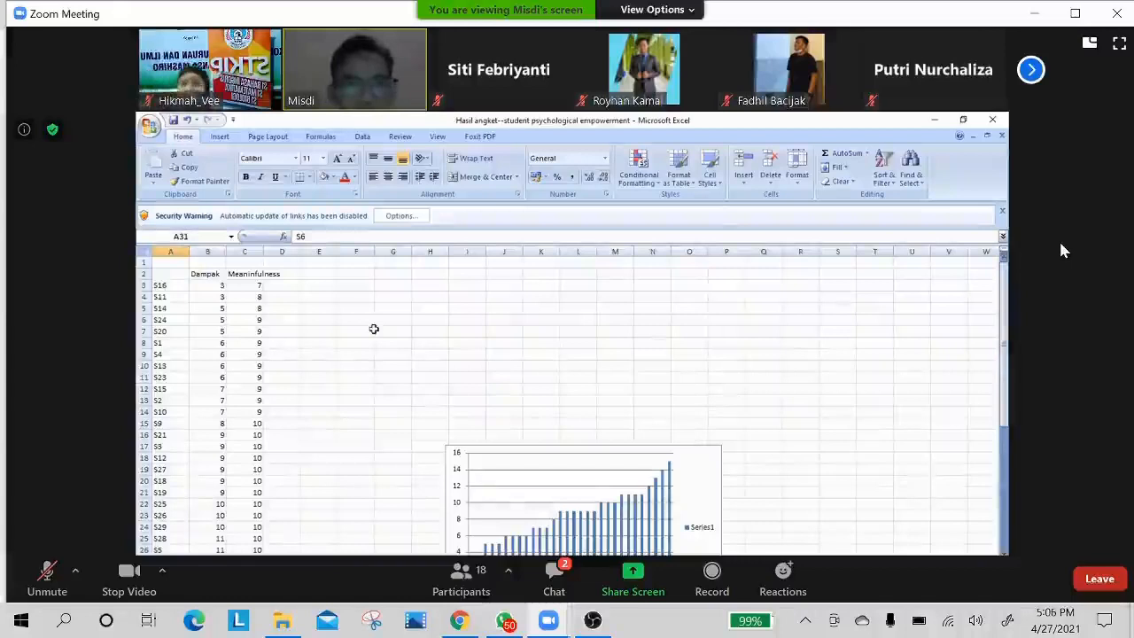
# Unmute the microphone in the Zoom meeting.
pyautogui.click(48, 568)
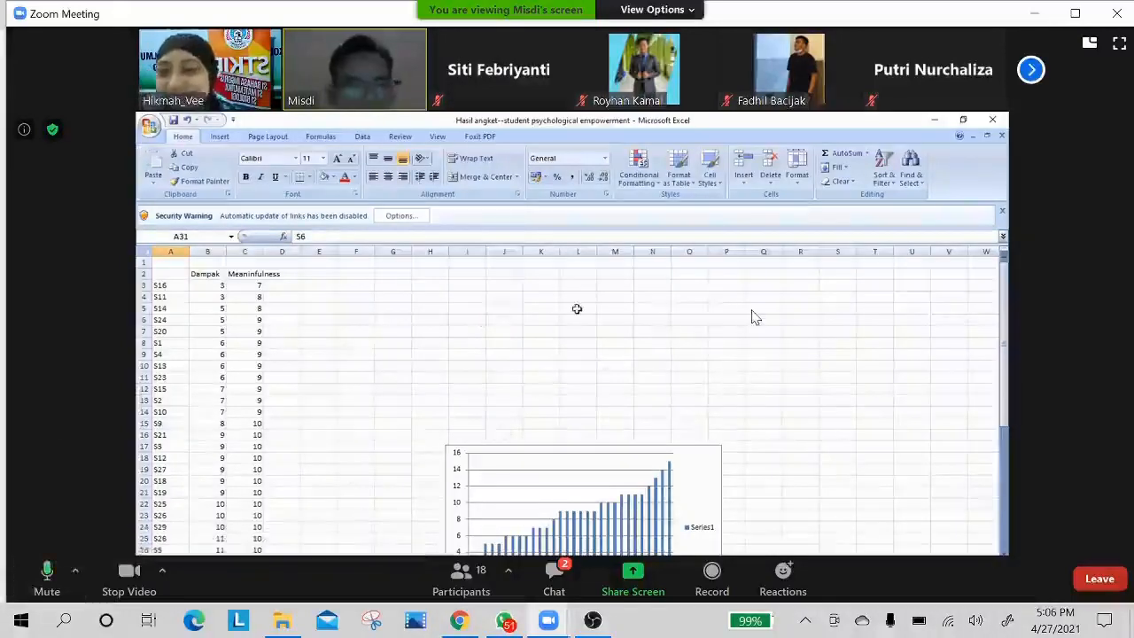